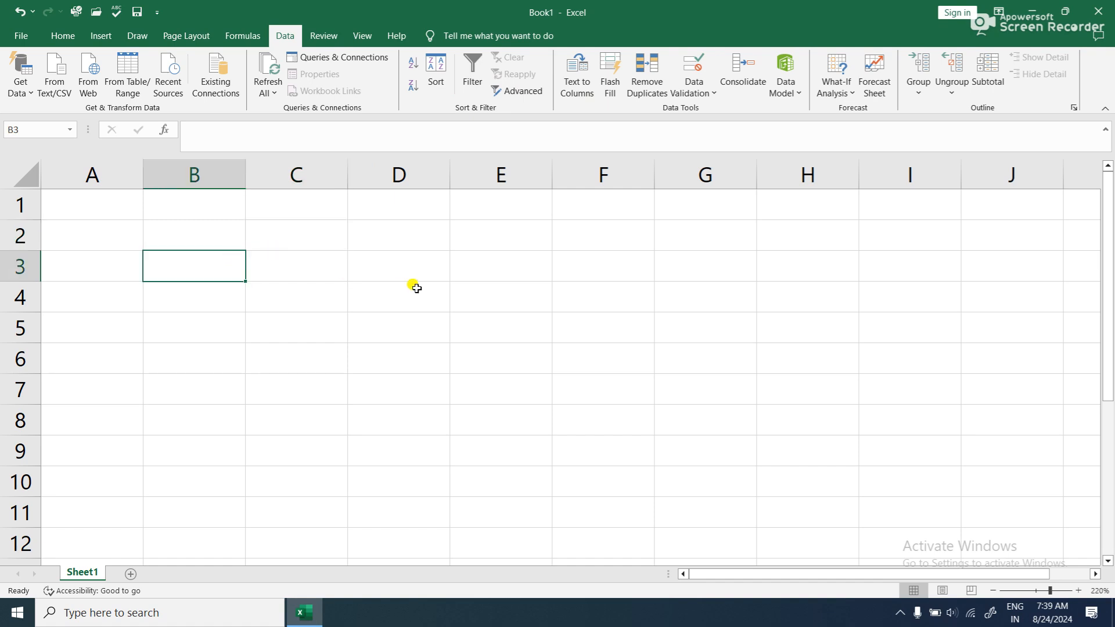
type("name")
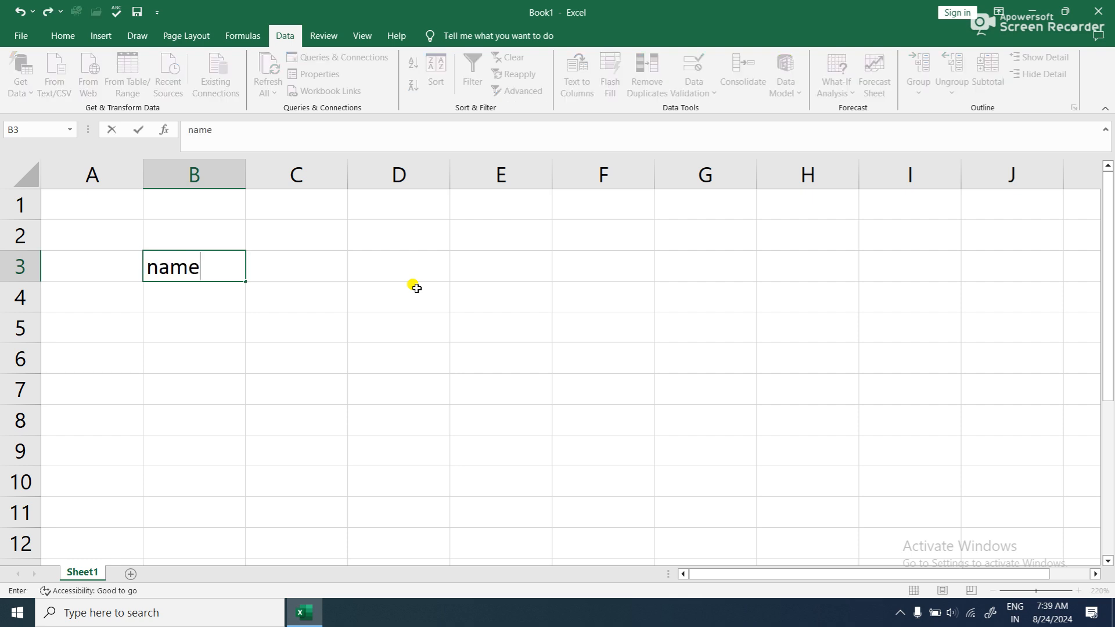
key("BackSpace")
key("BackSpace")
key("BackSpace")
key("BackSpace")
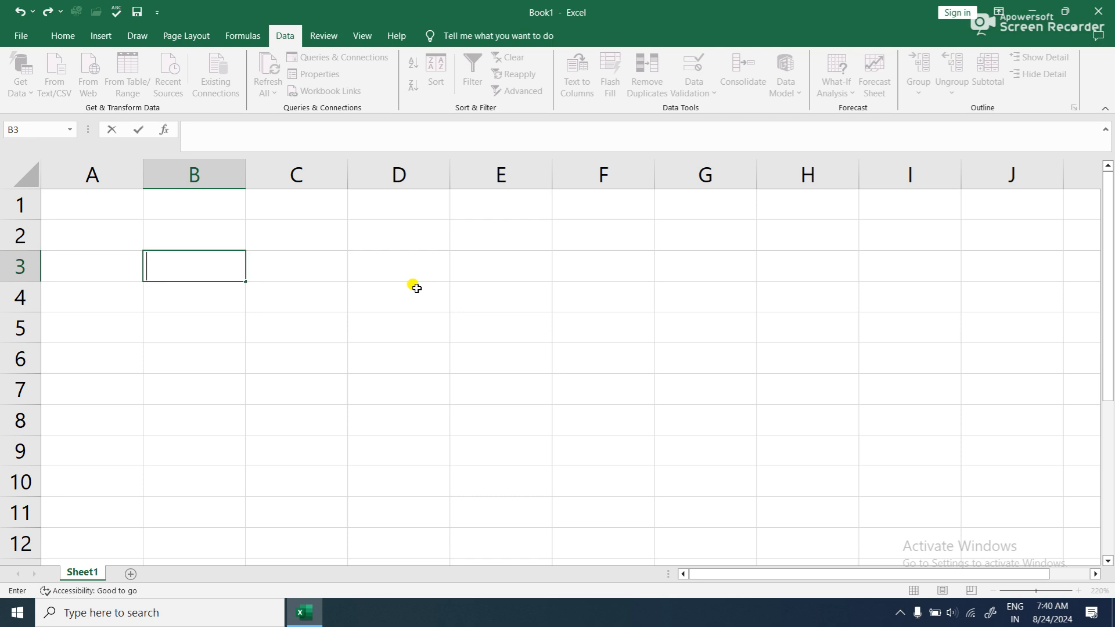
- Enter the column headings NAME, ADDRESS and COURSE in cells B3, C3 and D3
type("NAME")
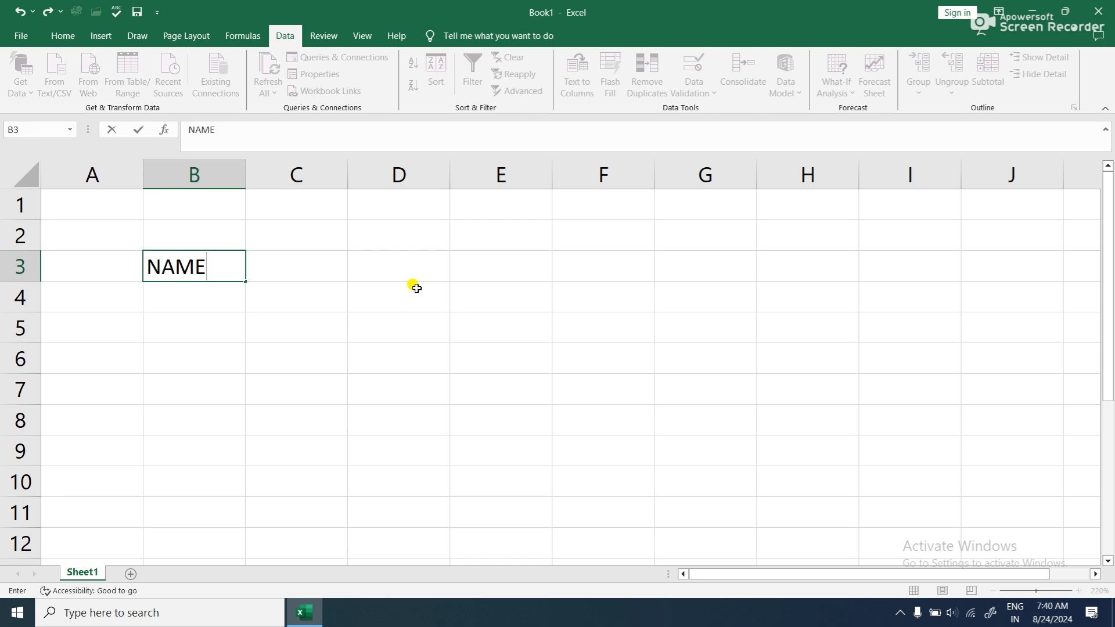
key("Tab")
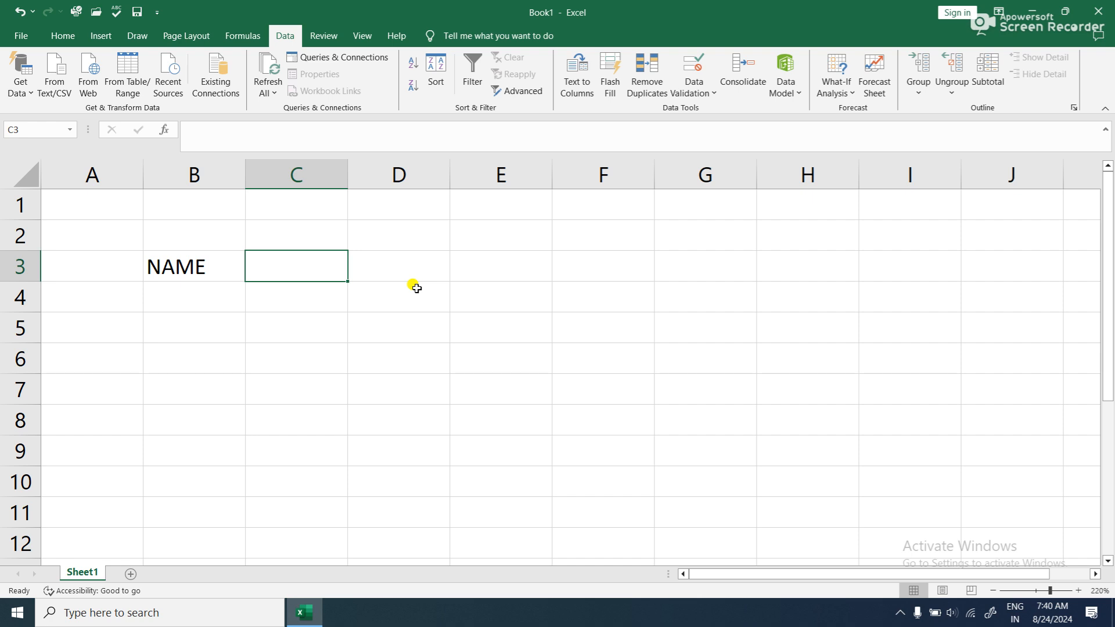
type("ADDRESS")
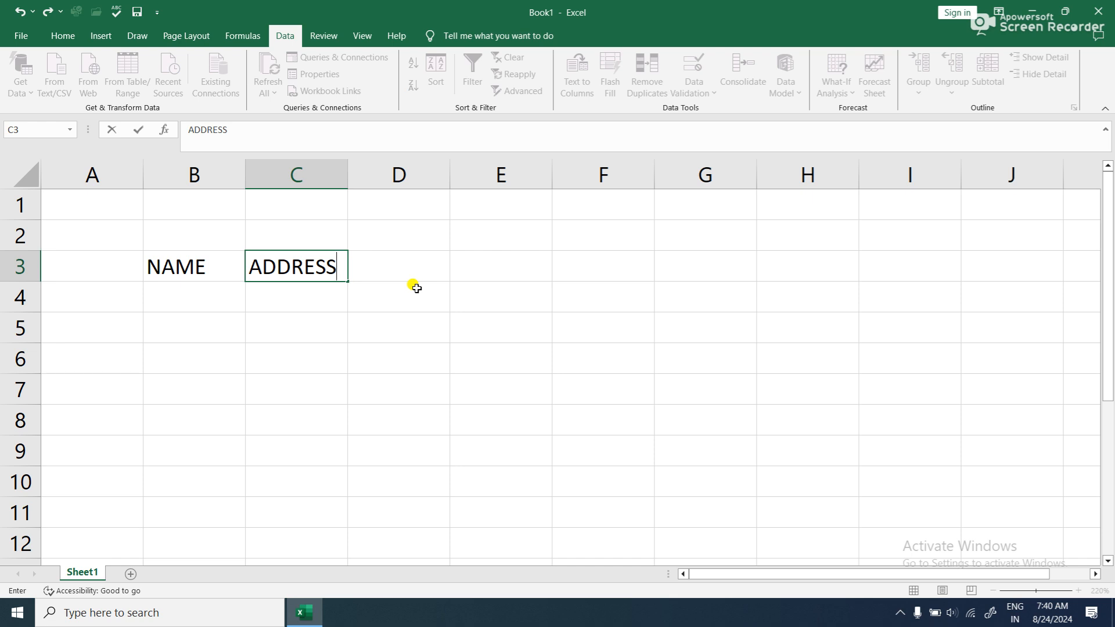
key("Tab")
type("C")
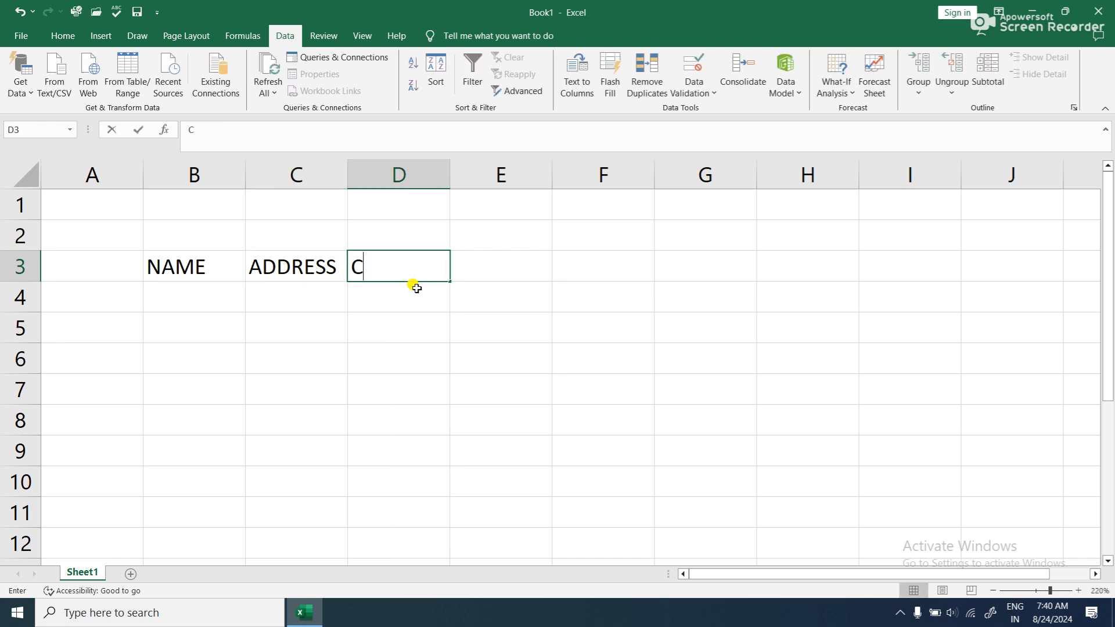
type("OURSE")
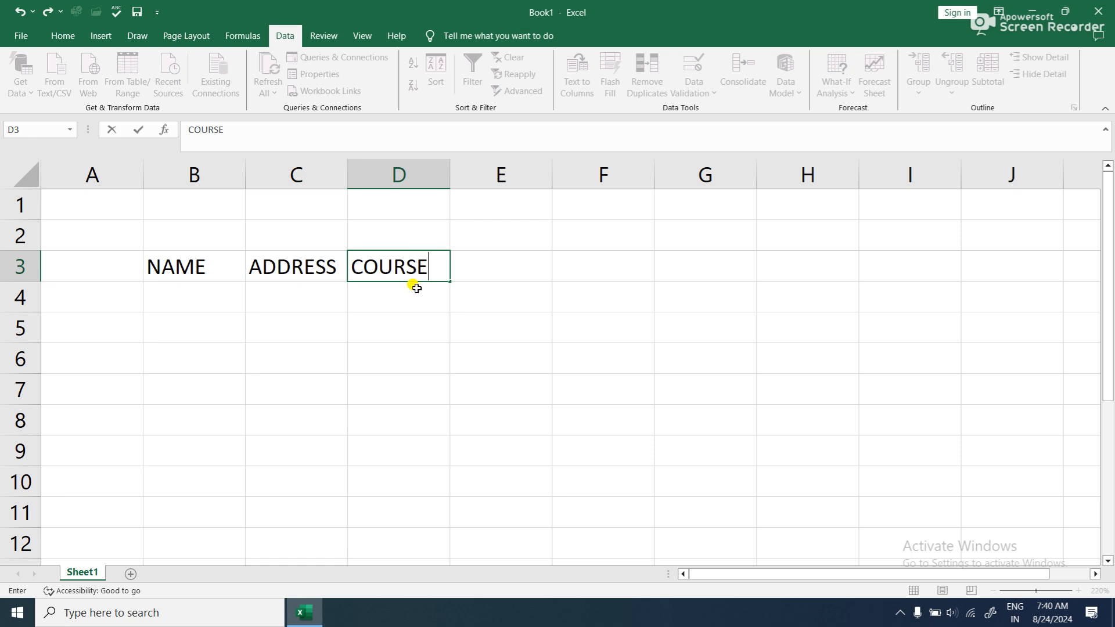
key("Return")
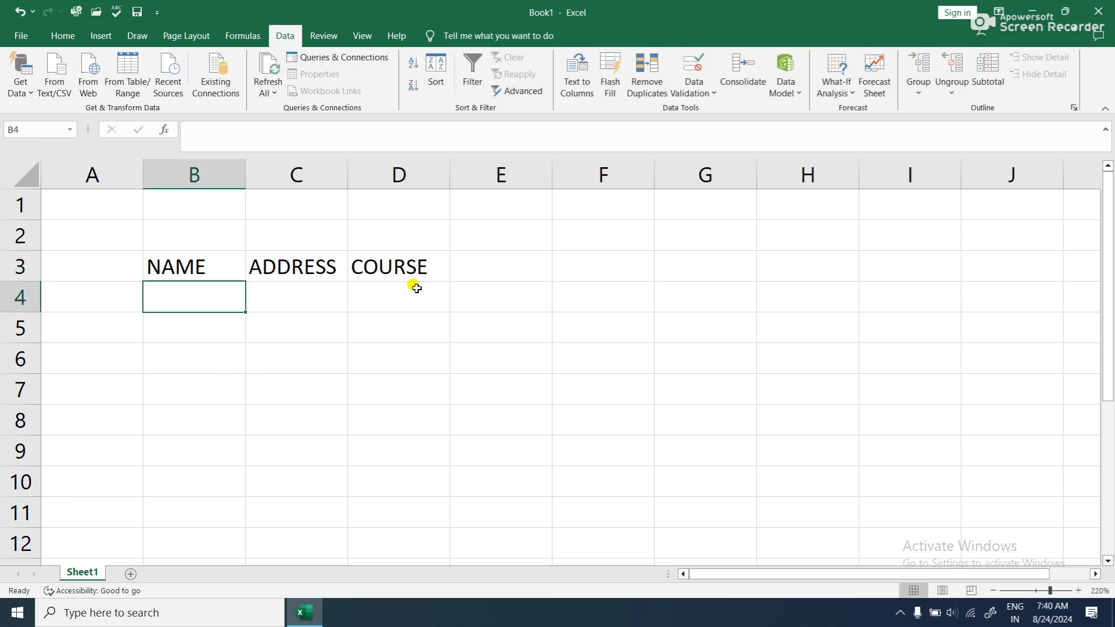
- Fill the NAME column from B4 to B9 with six people's first names in capitals
type("RAM")
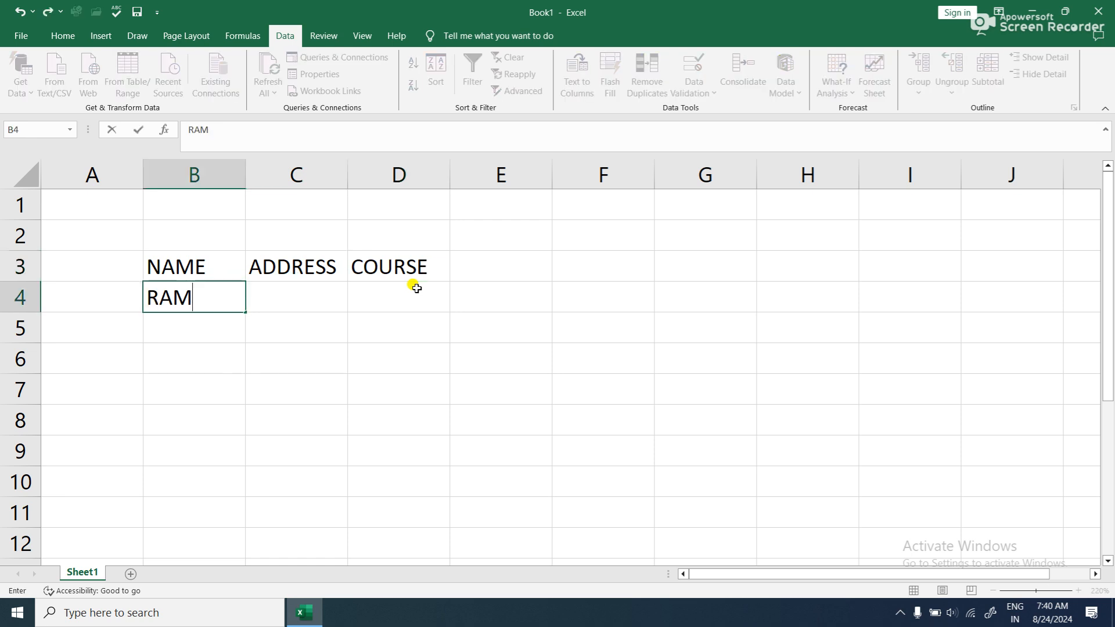
key("Return")
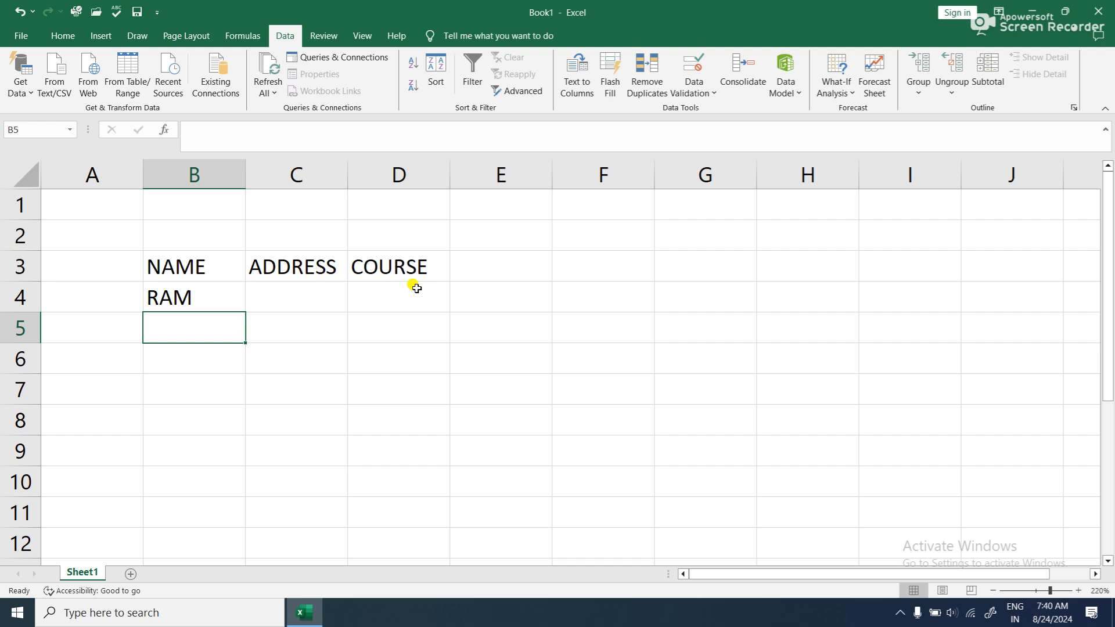
type("SHYAM")
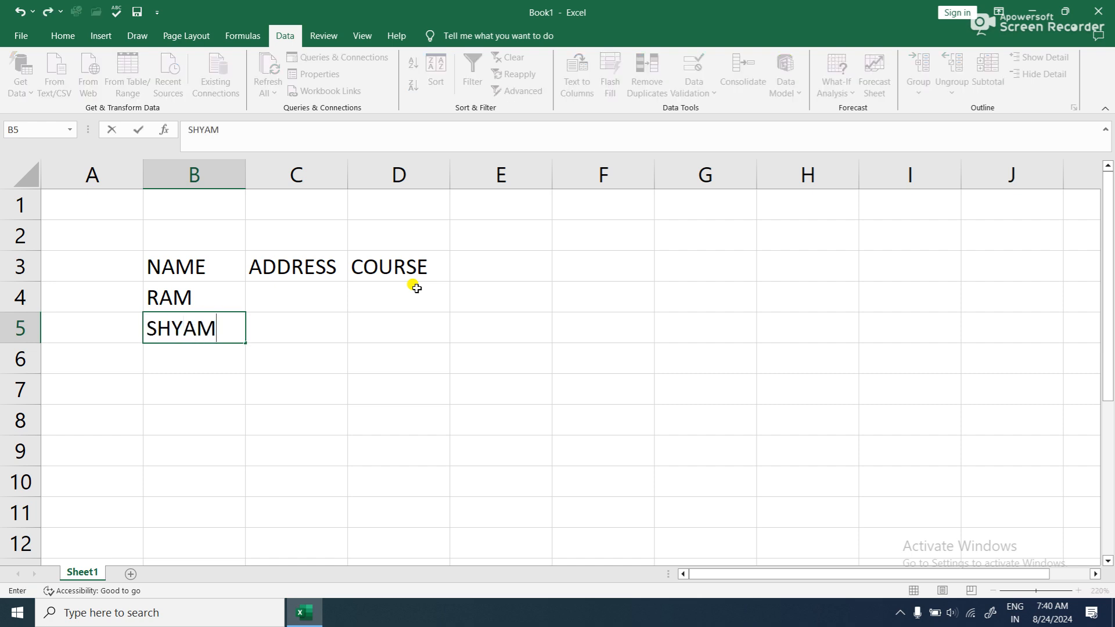
key("Return")
type("MOHAN")
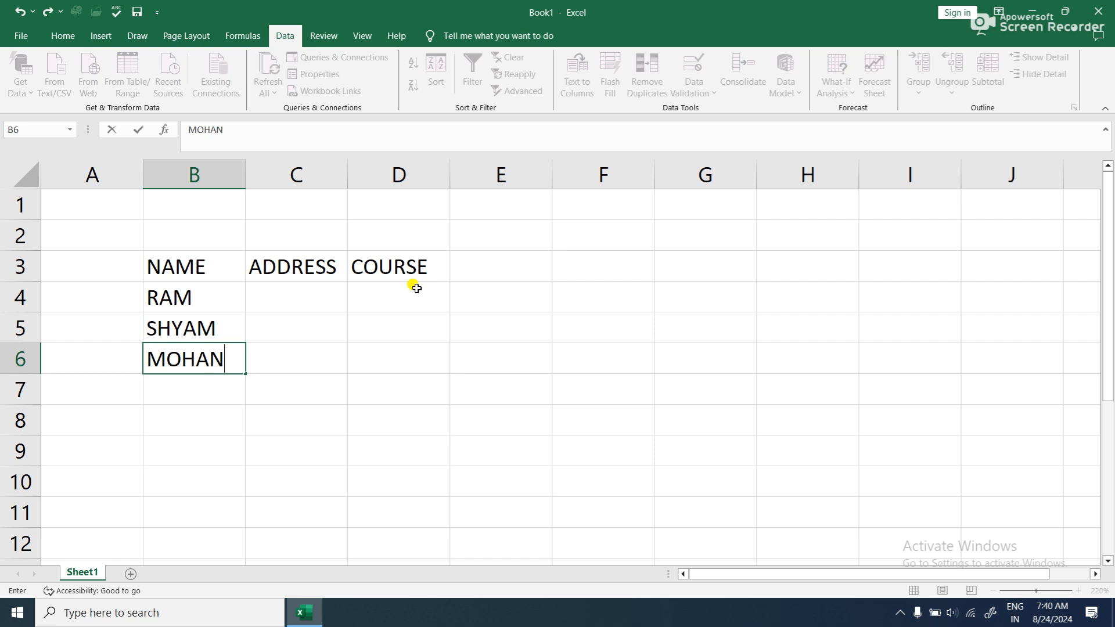
key("Return")
type("SOHAN")
key("Return")
type("RITA")
key("Return")
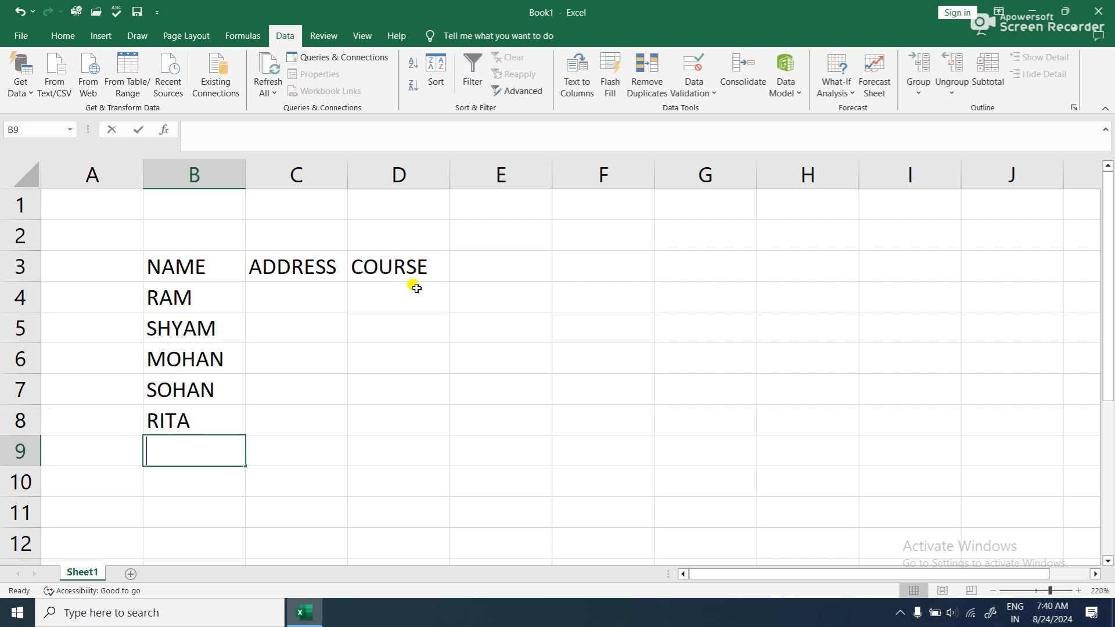
type("GITA")
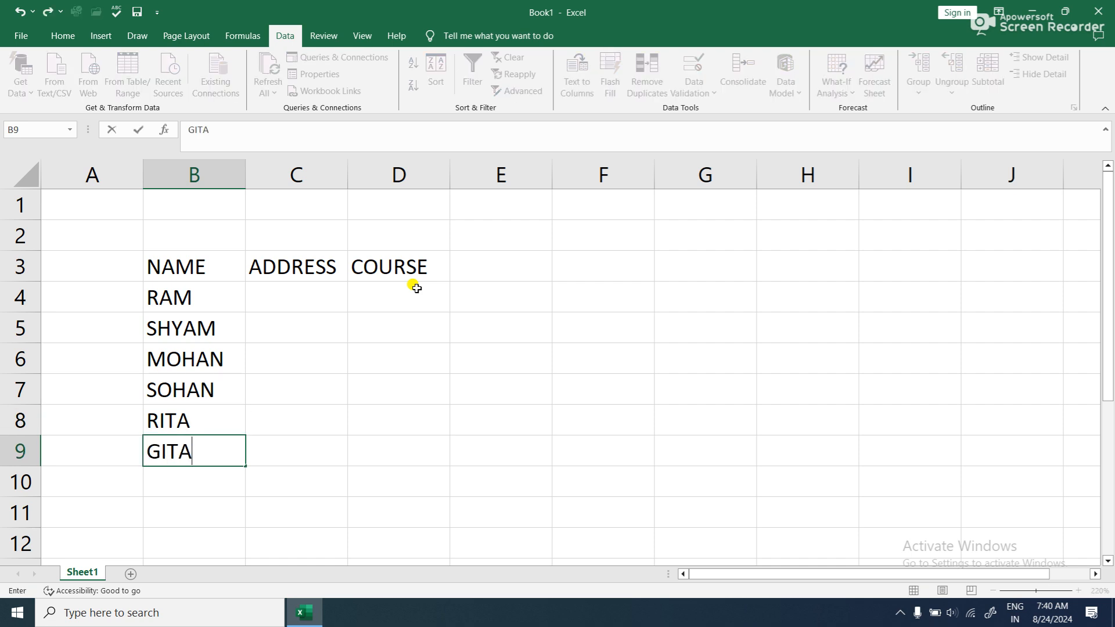
key("Return")
- Enter MAHODIPUR, CHAILABHAR and MAHODIPUR under ADDRESS in cells C4 to C6
left_click(299, 315)
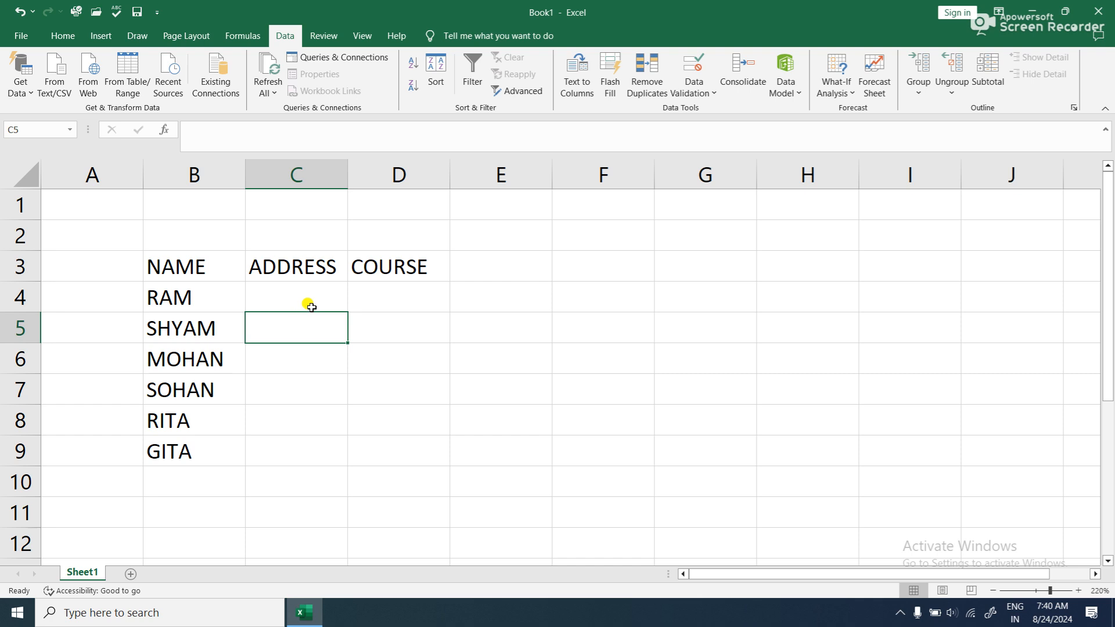
left_click(319, 291)
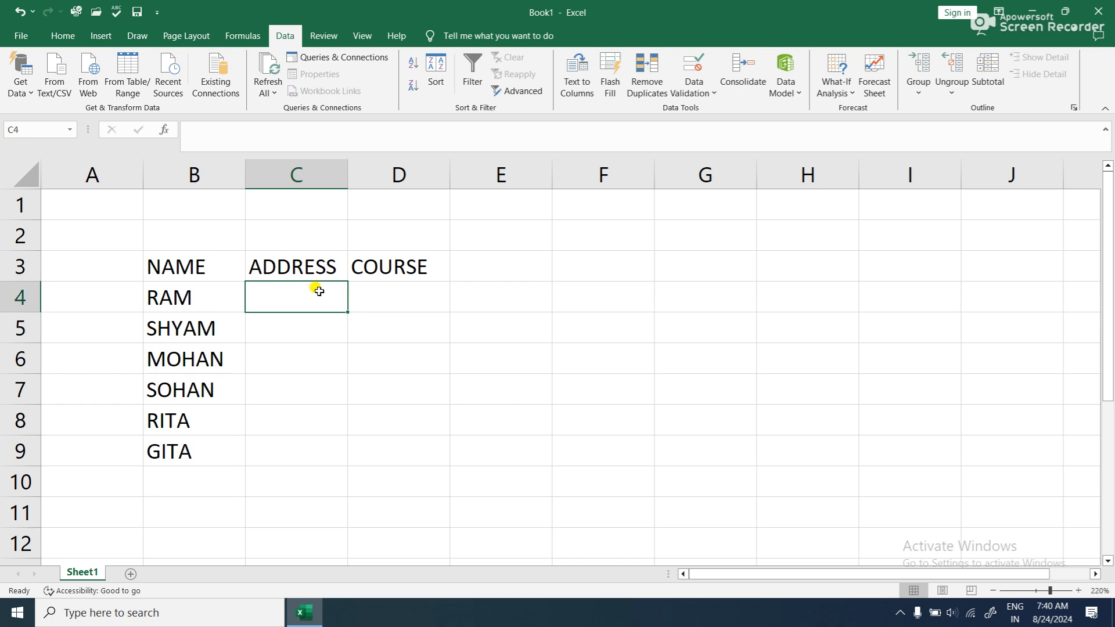
type("MA")
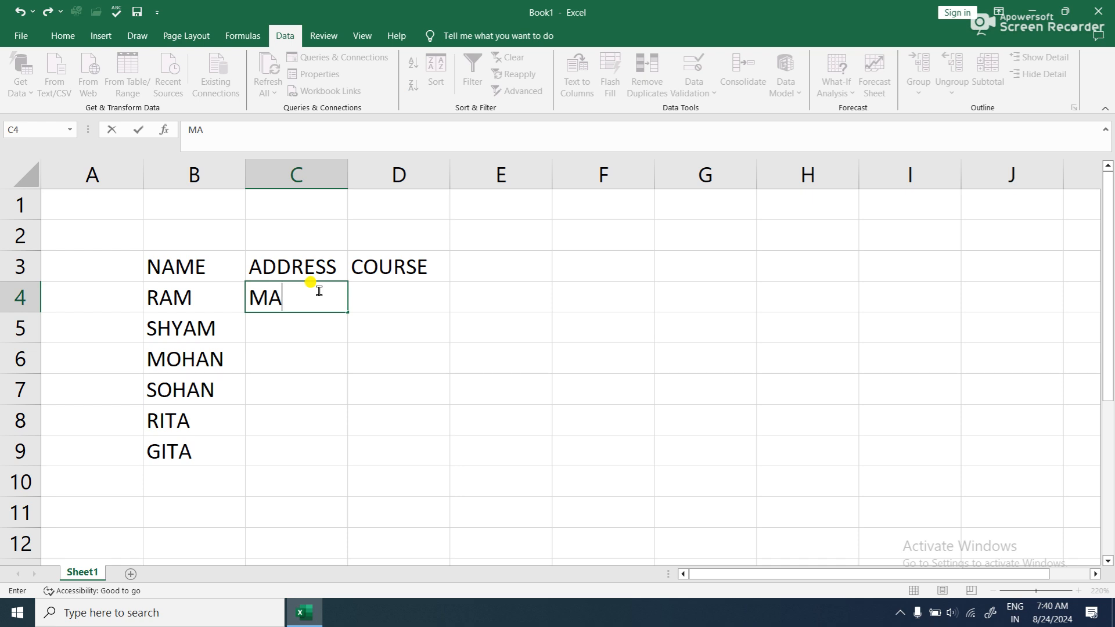
type("HODIPUR")
key("Return")
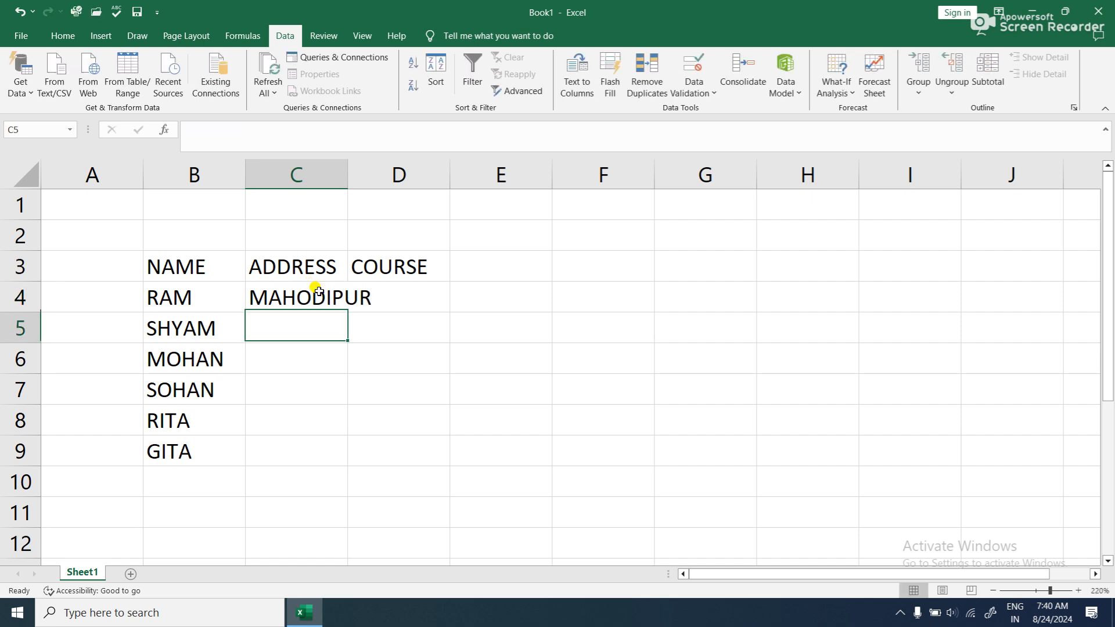
type("CH")
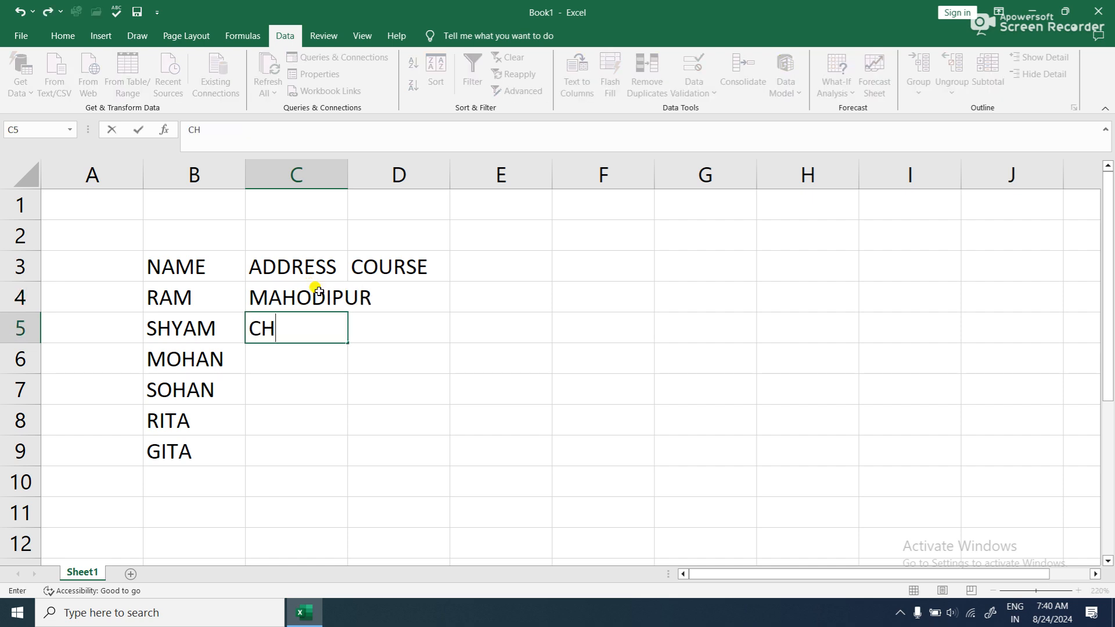
type("AILABHAR")
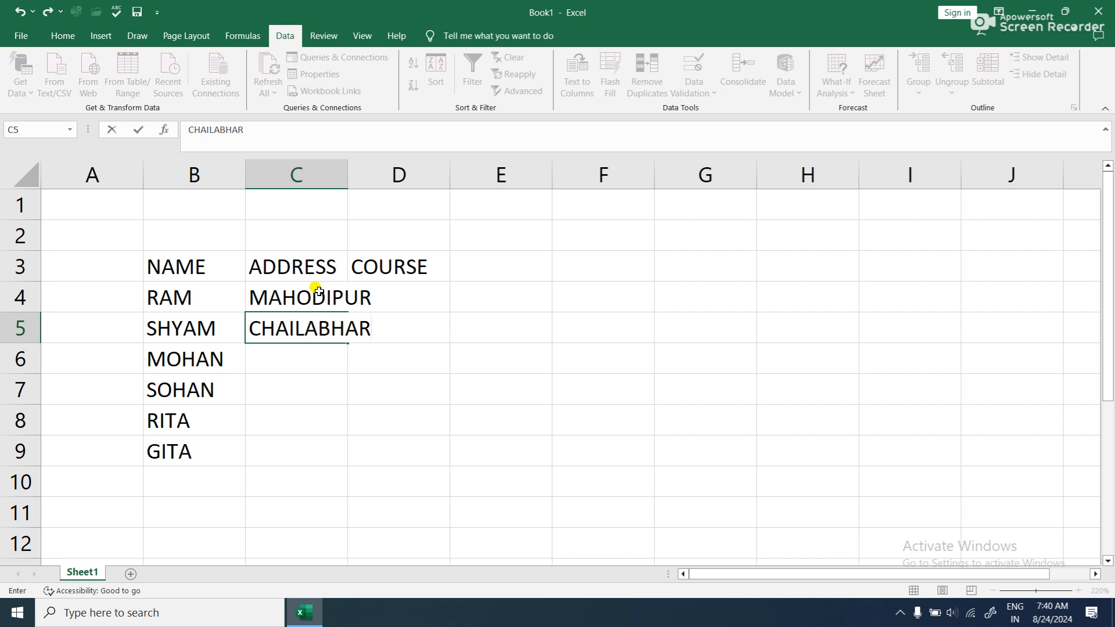
key("Return")
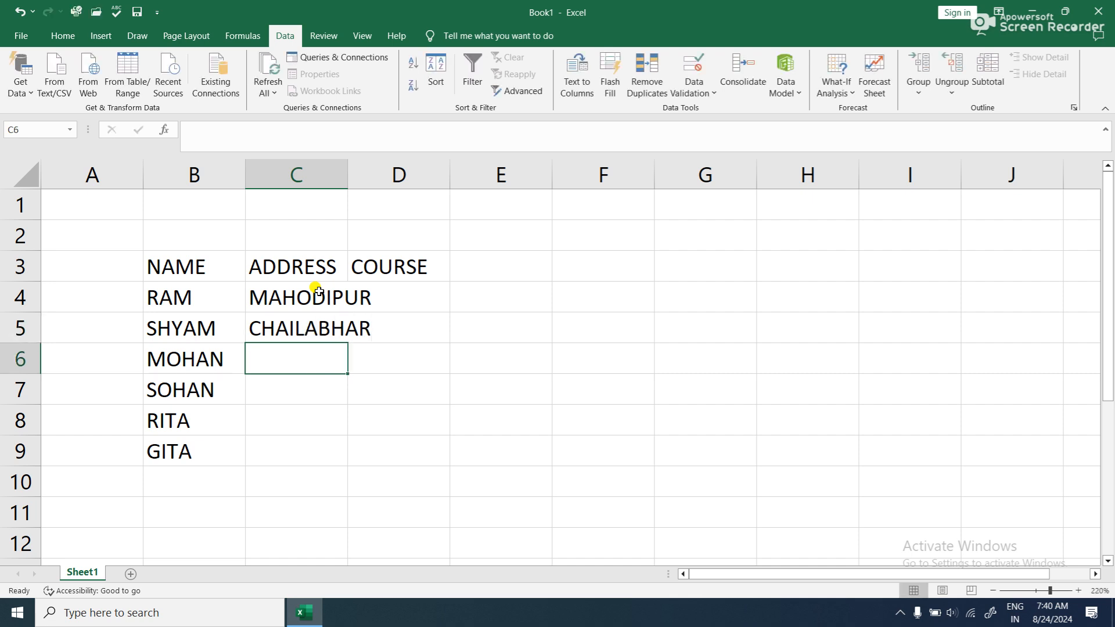
type("MAHODIPUR")
key("Return")
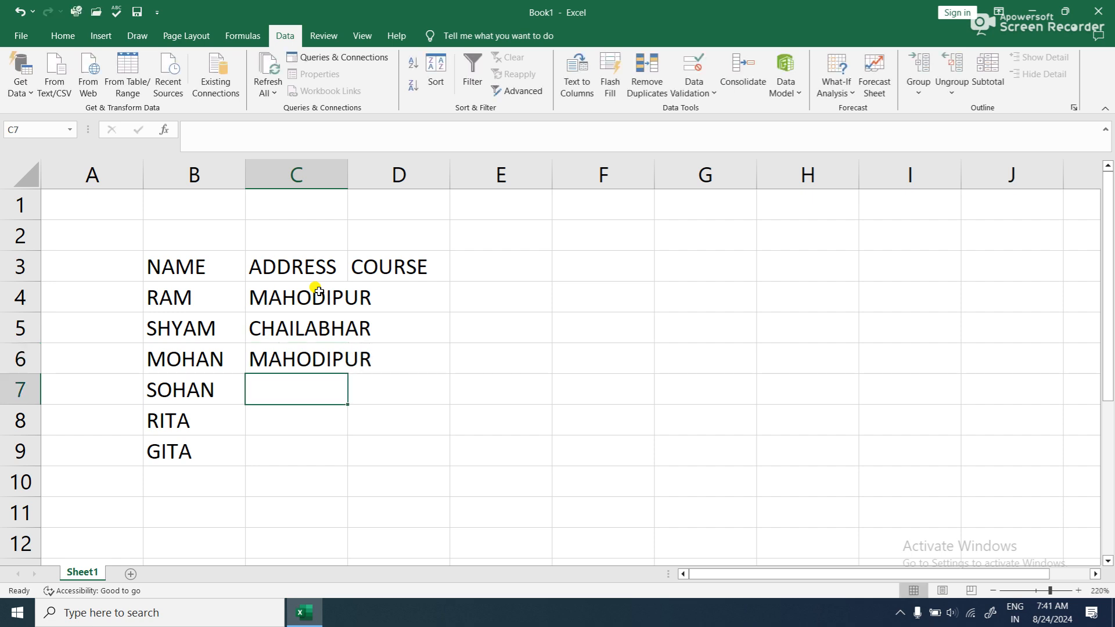
- Complete the ADDRESS column with CHAILABHAR, MAJHAULIA and CHAILABHAR in cells C7 to C9
type("C")
key("Return")
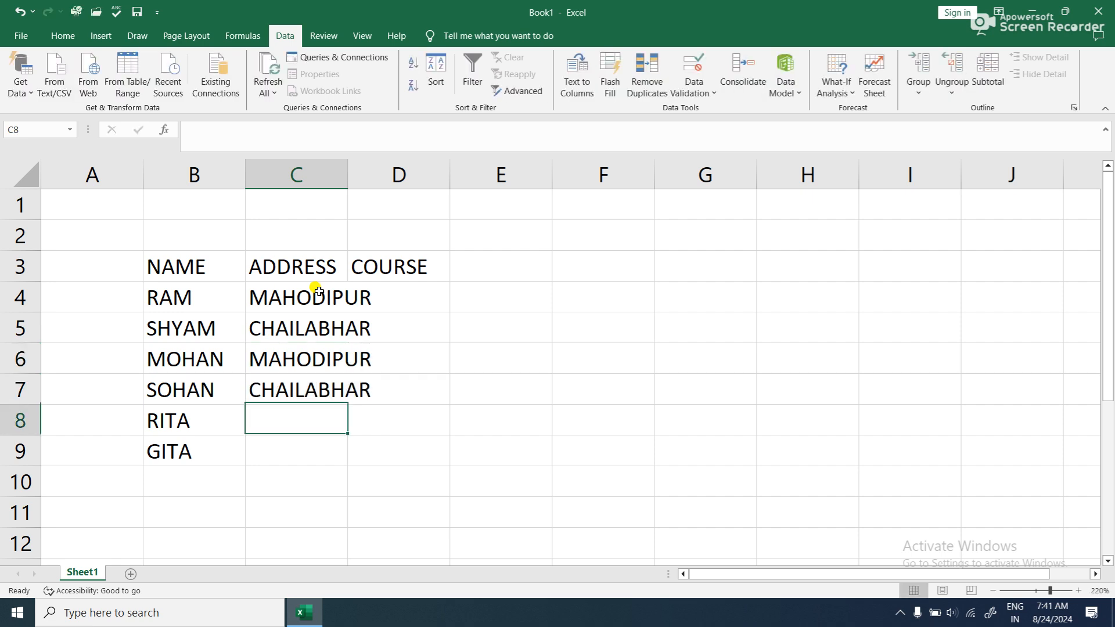
type("MAJHAI")
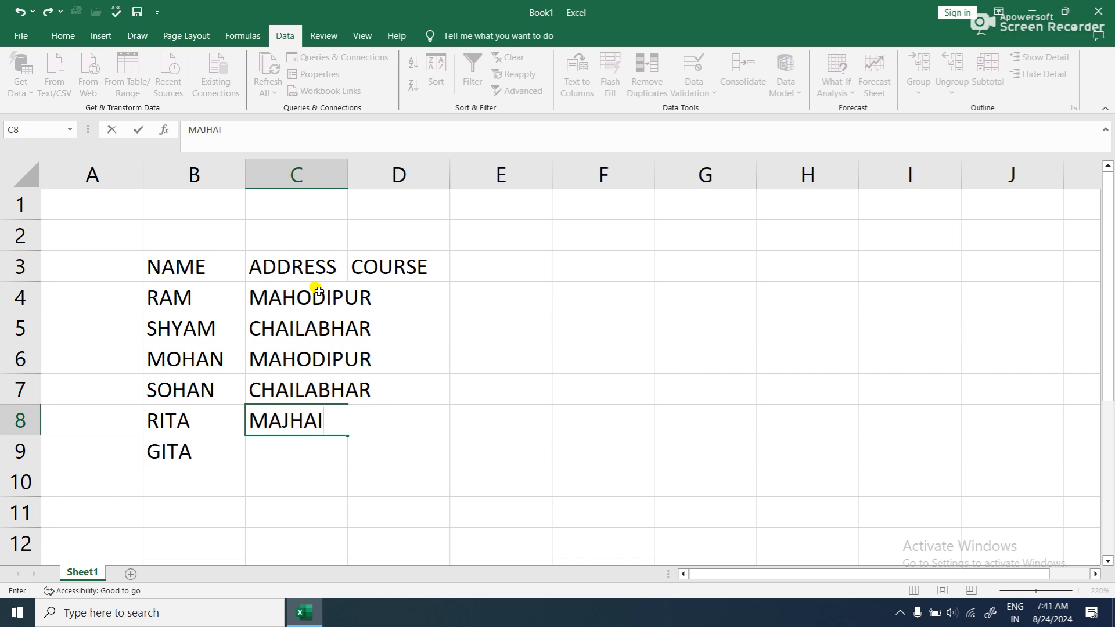
key("BackSpace")
type("ULIA")
key("Return")
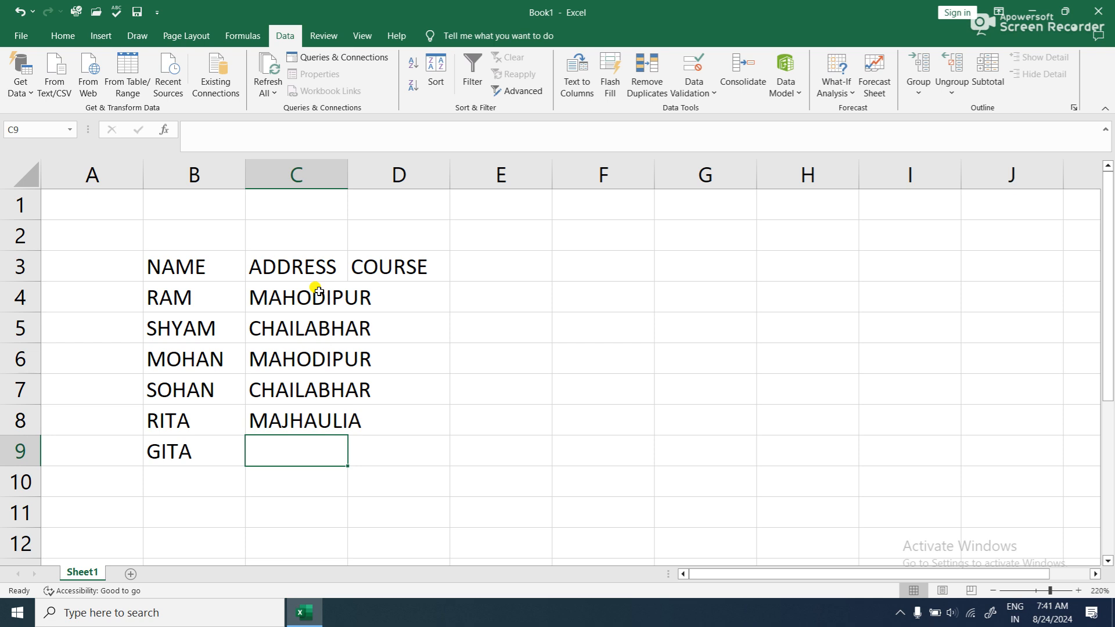
type("C")
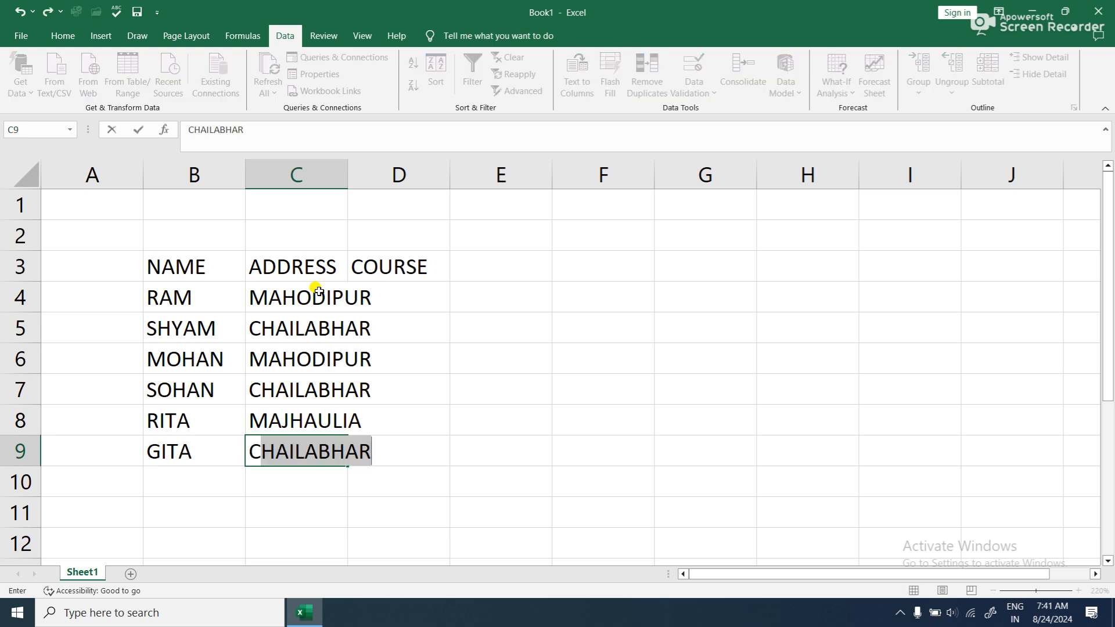
key("Return")
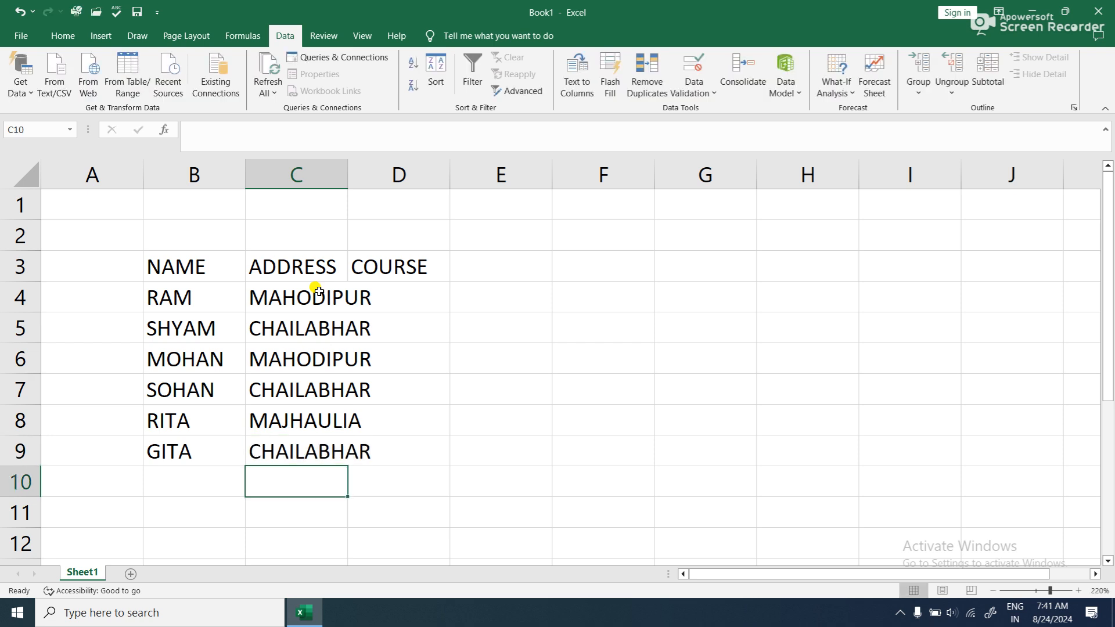
- Enter the course ADCA in D4 and DCA in D5
left_click(404, 290)
type("ADCA")
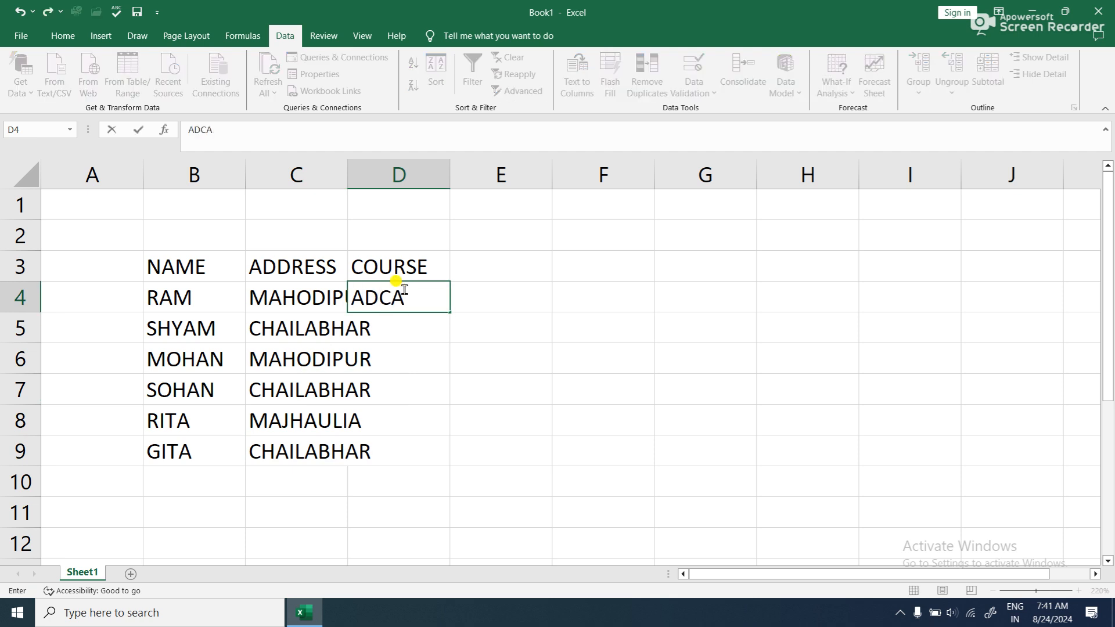
key("Return")
type("DCA")
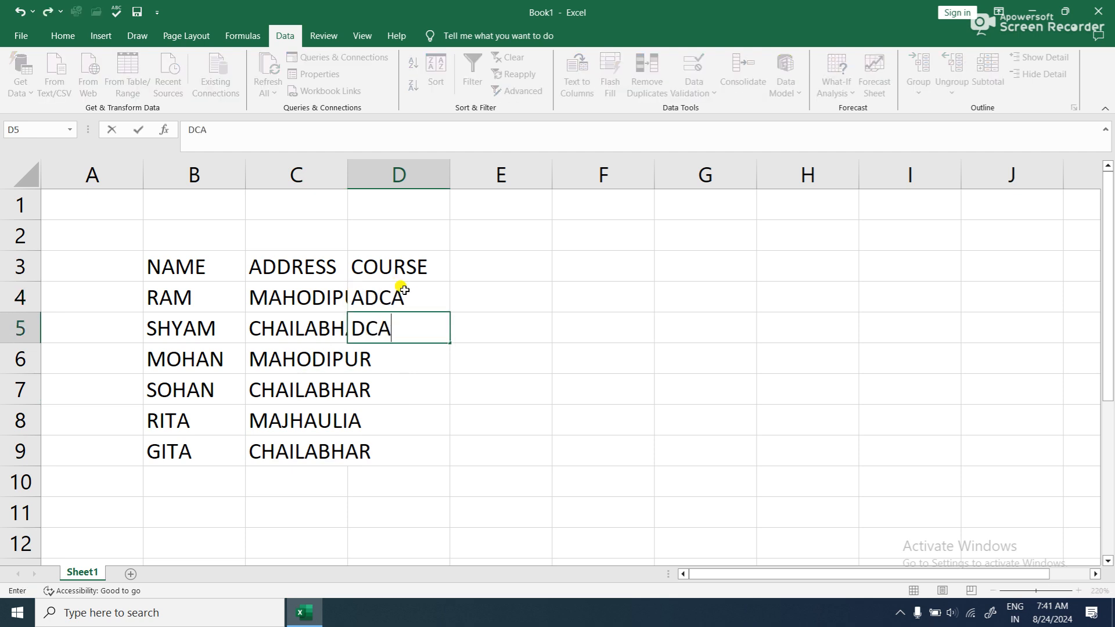
key("Return")
- Repeat the alternating ADCA and DCA entries down to D9, and widen column C to fit the addresses
left_click_drag(410, 269, 428, 462)
left_click(401, 493)
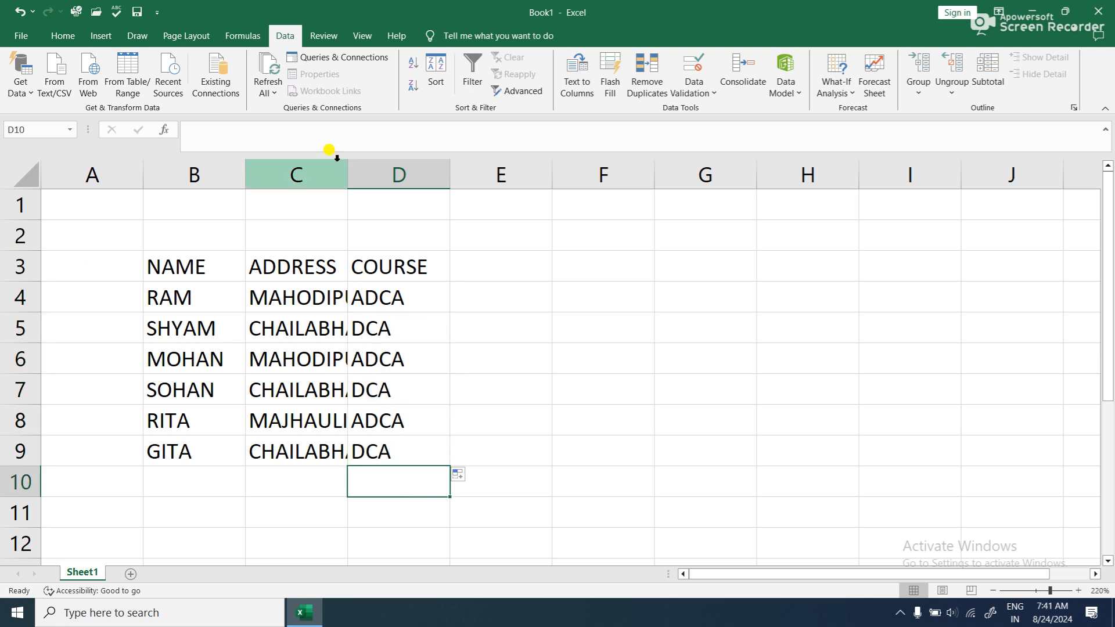
left_click_drag(346, 167, 386, 176)
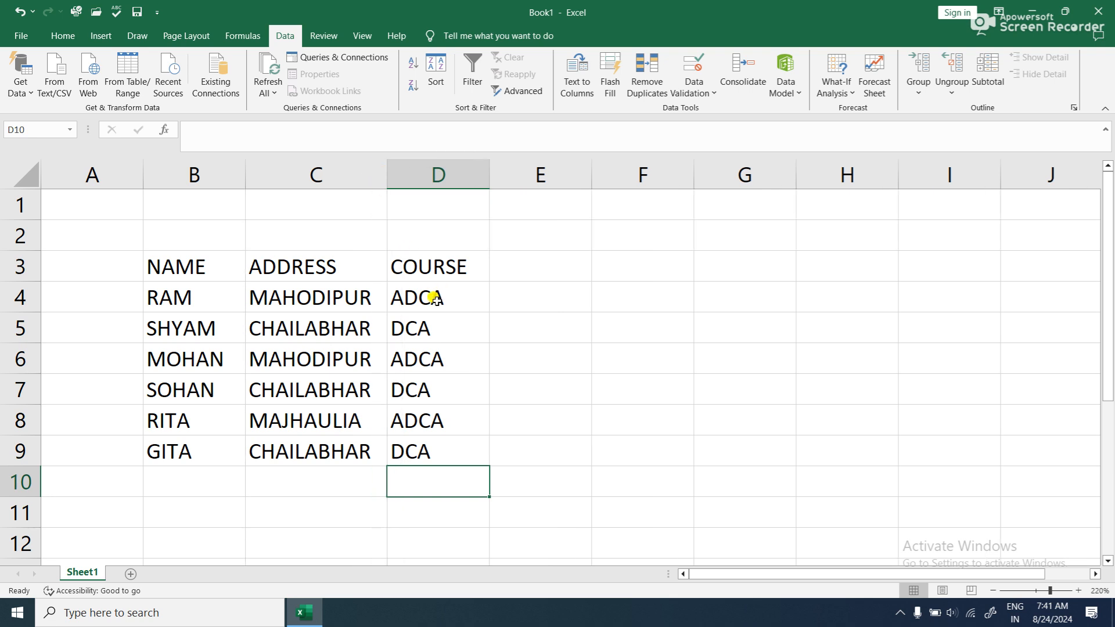
- Copy the heading row B3:D3 and paste it starting at cell G5
left_click_drag(212, 258, 447, 249)
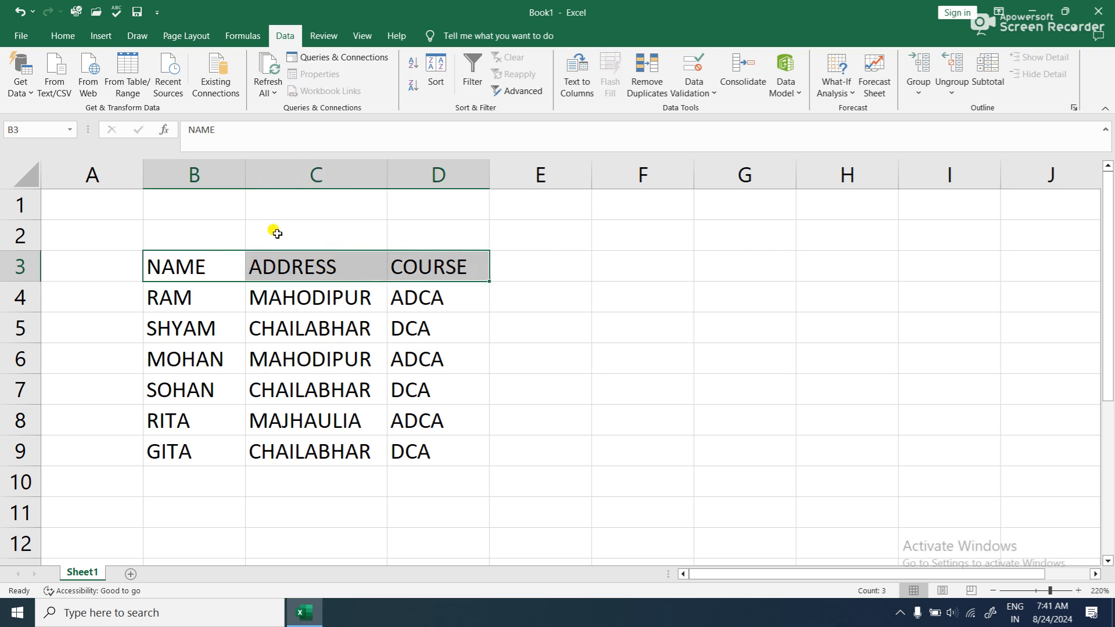
left_click(63, 37)
left_click(57, 74)
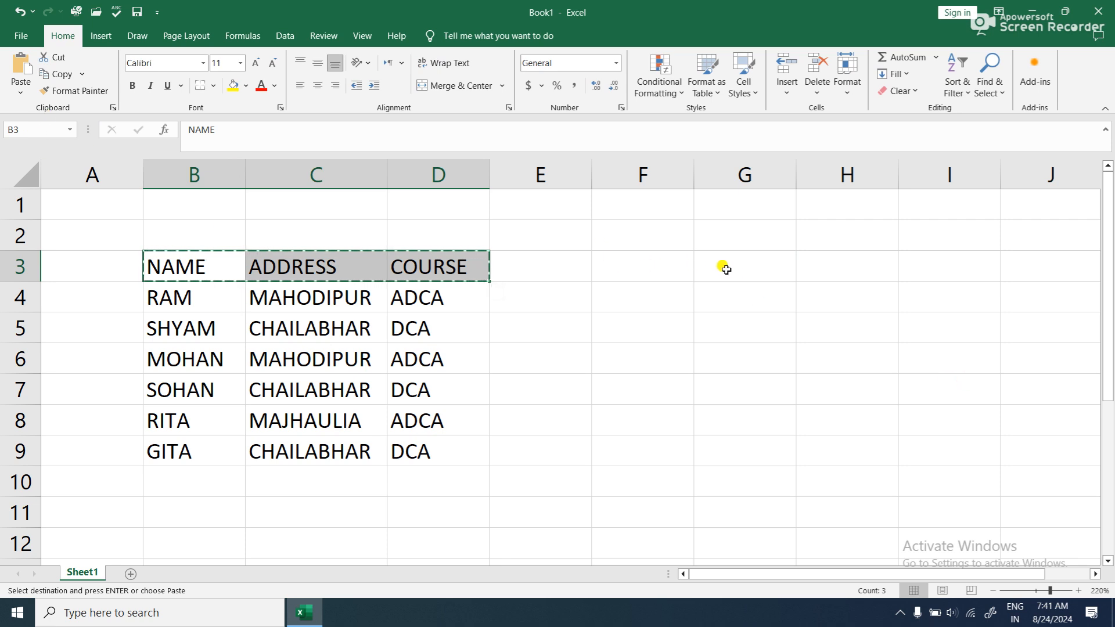
left_click(717, 316)
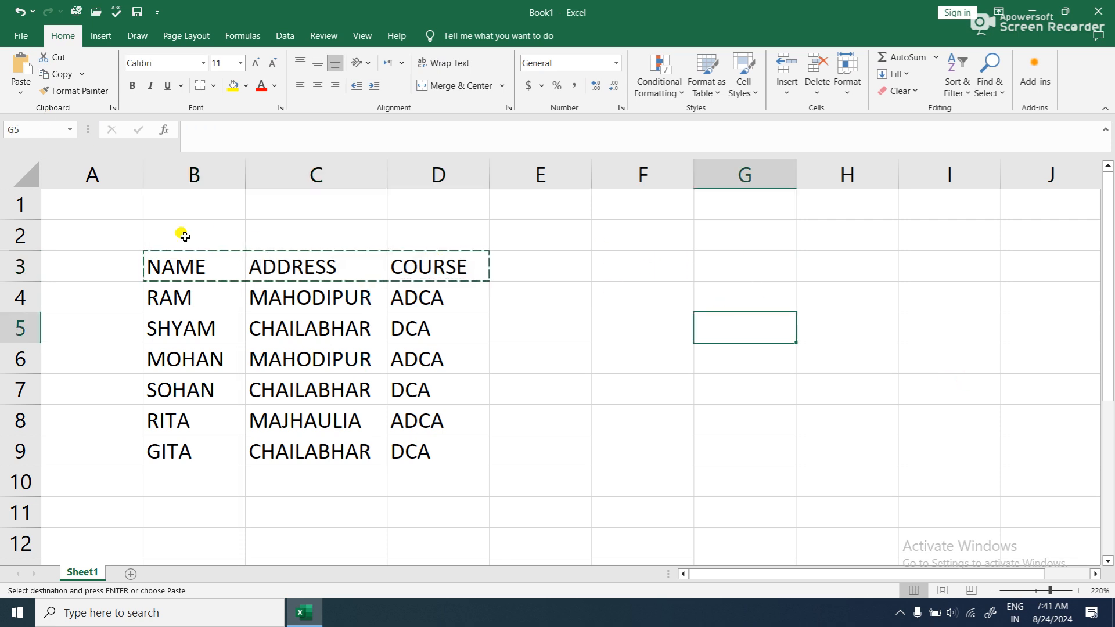
left_click(24, 64)
left_click(726, 376)
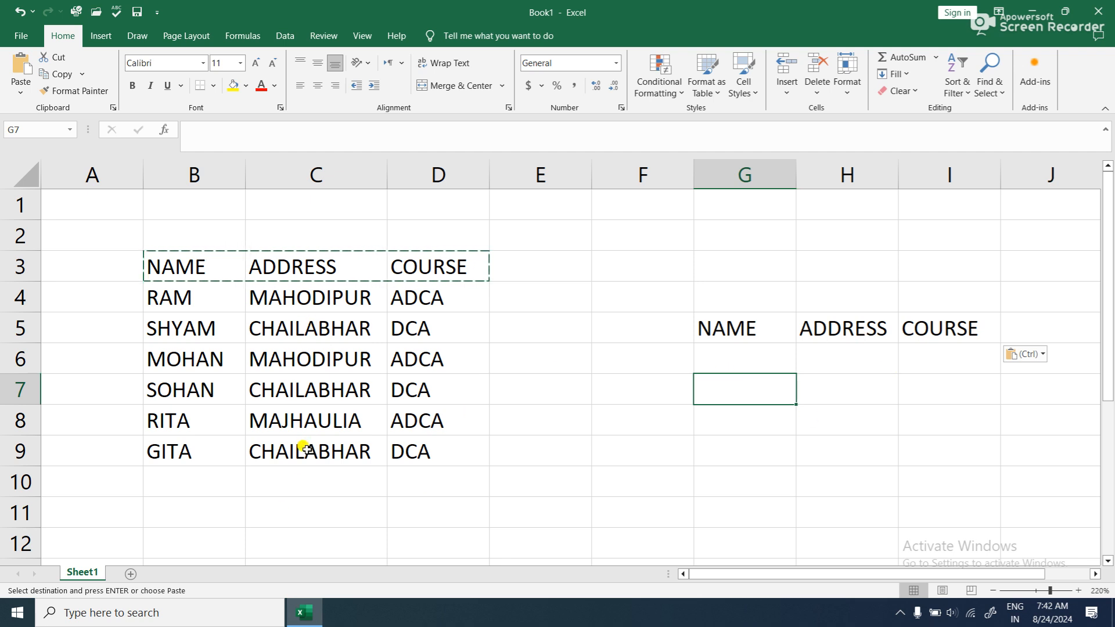
- Copy the name in cell B6 and paste it into G6 under the copied NAME heading
left_click(180, 388)
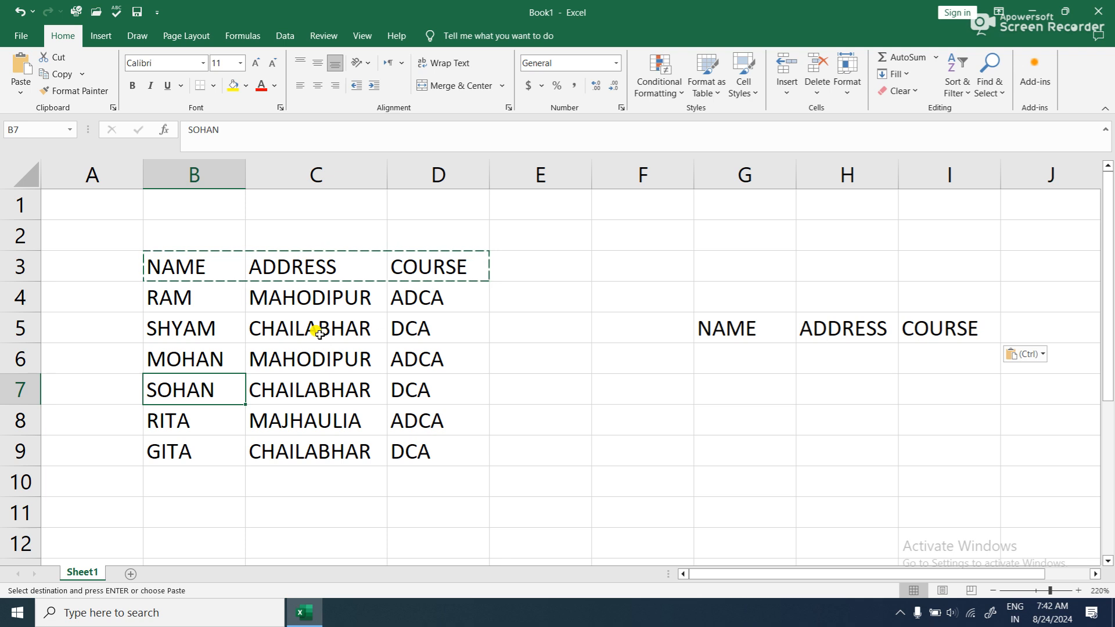
left_click(184, 360)
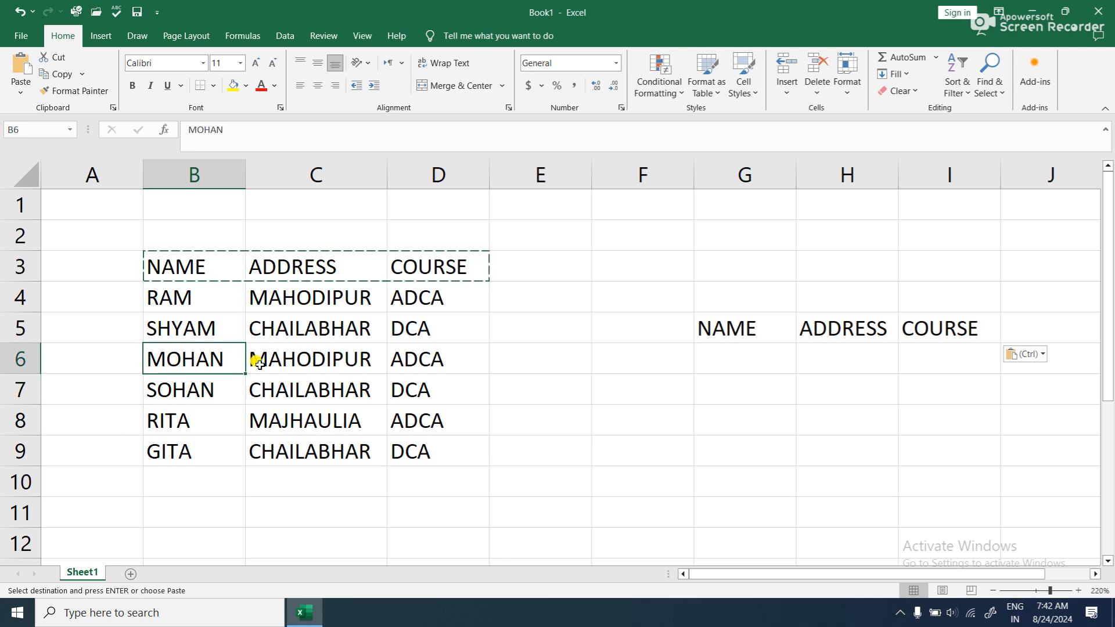
left_click(63, 74)
left_click(734, 357)
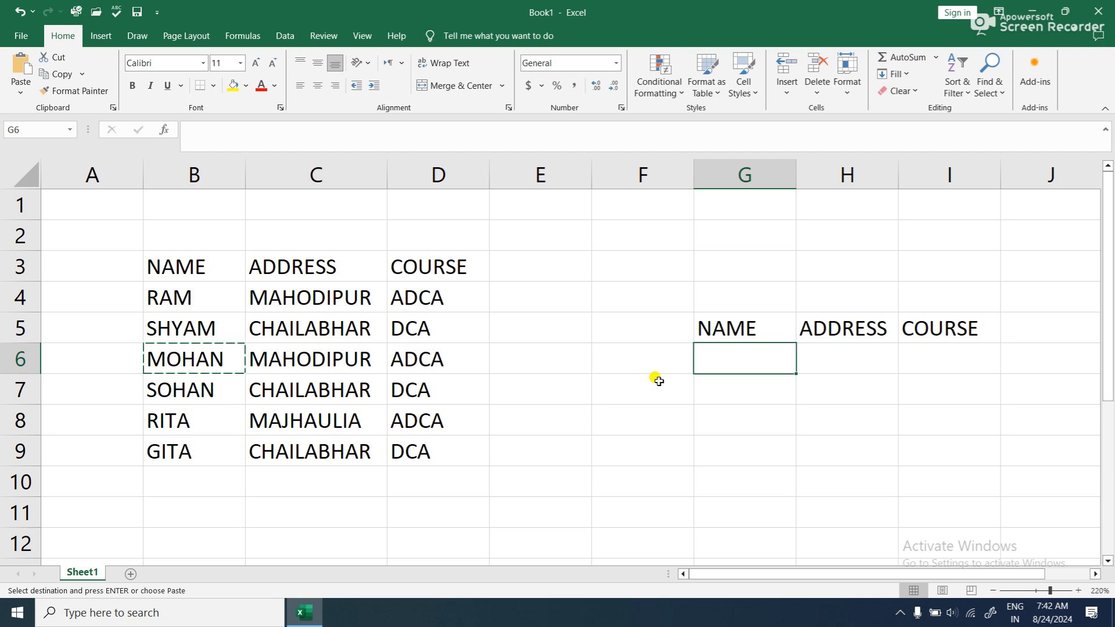
left_click(21, 67)
left_click(640, 386)
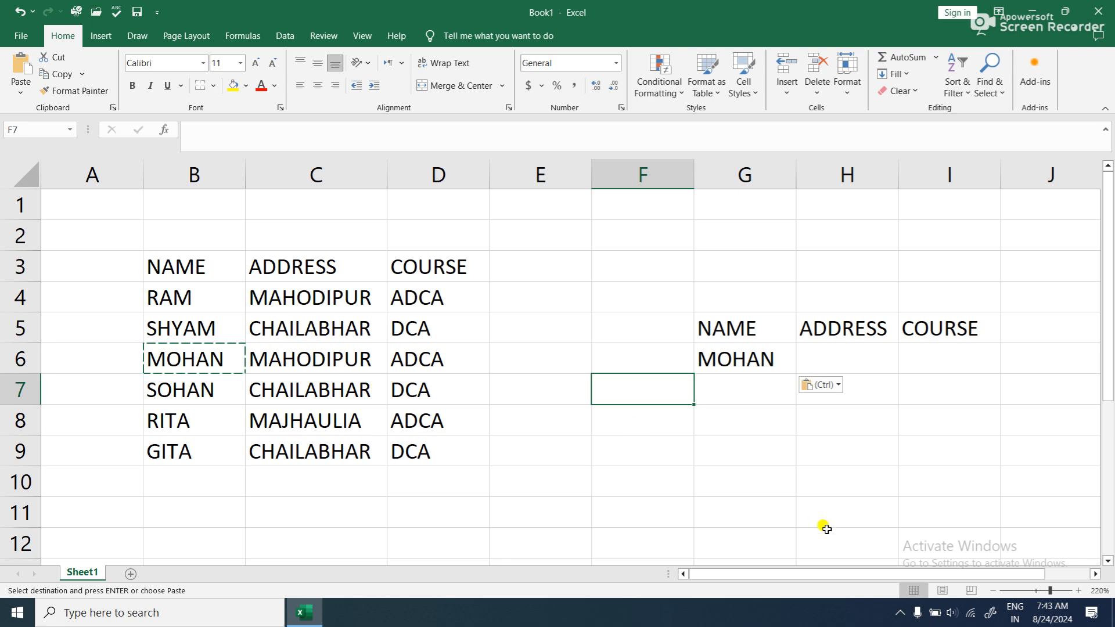
- Copy the headings in G5:I5 and paste them starting at cell G11
left_click_drag(740, 325, 929, 323)
left_click(56, 74)
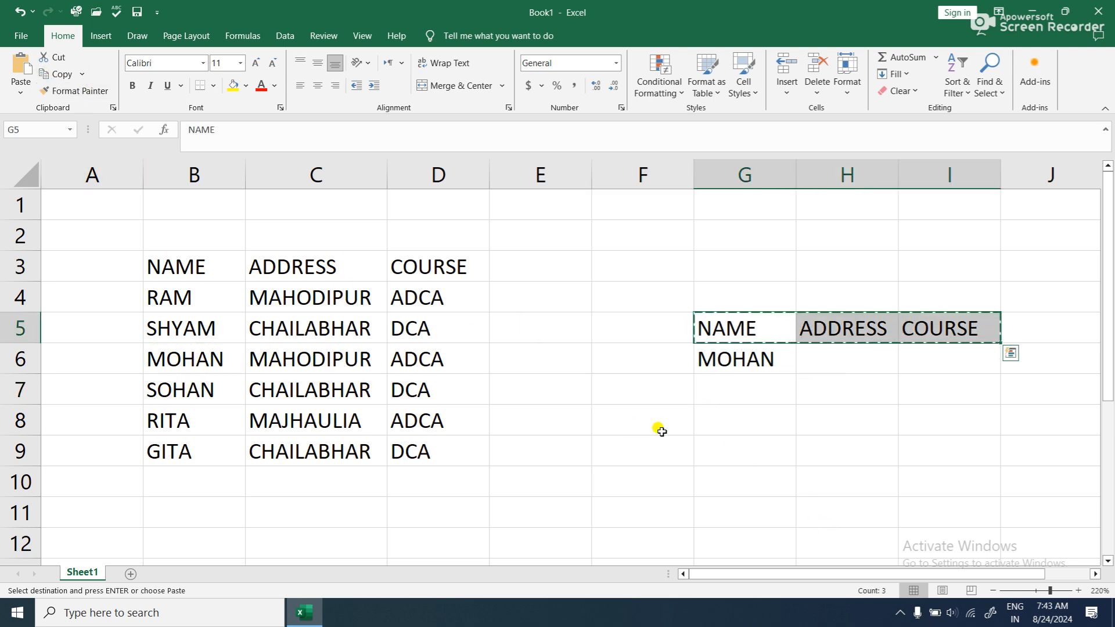
left_click(716, 501)
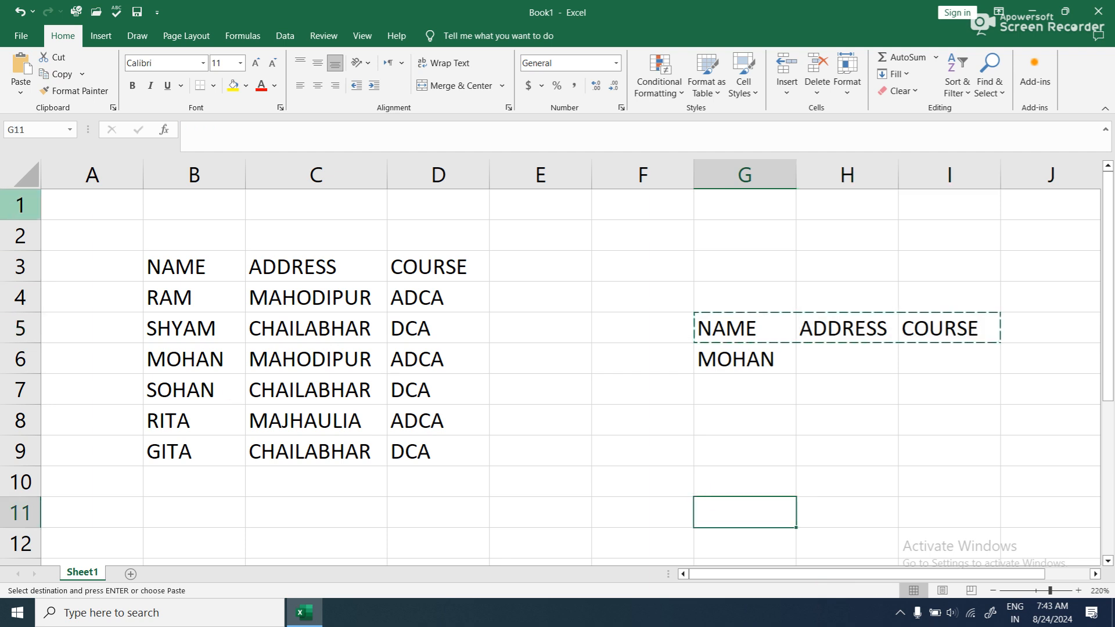
left_click(23, 72)
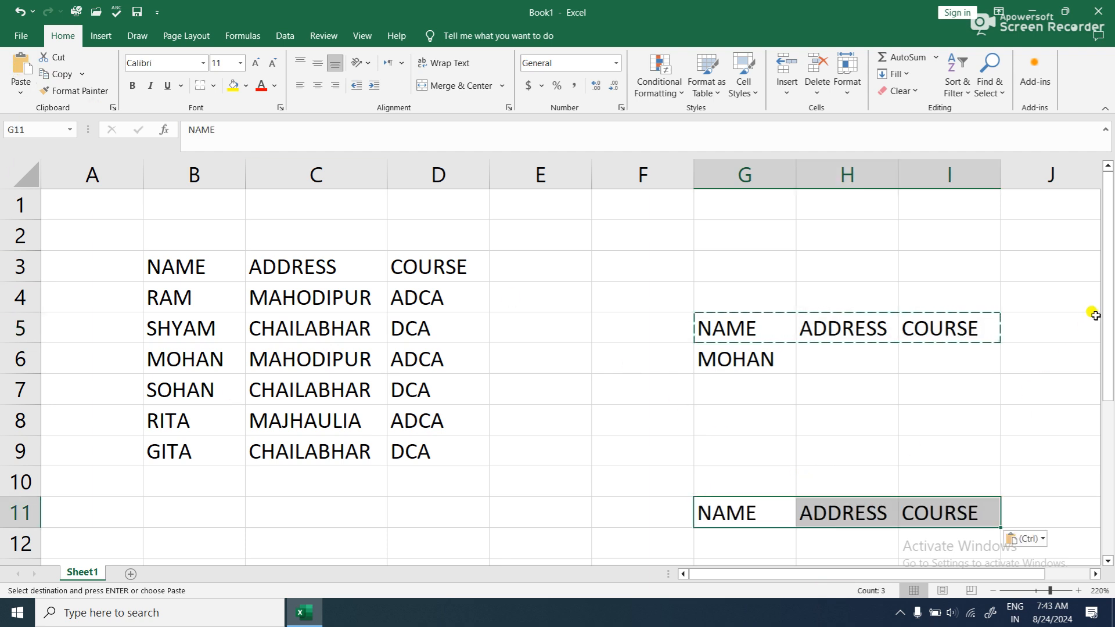
left_click_drag(1110, 306, 1111, 328)
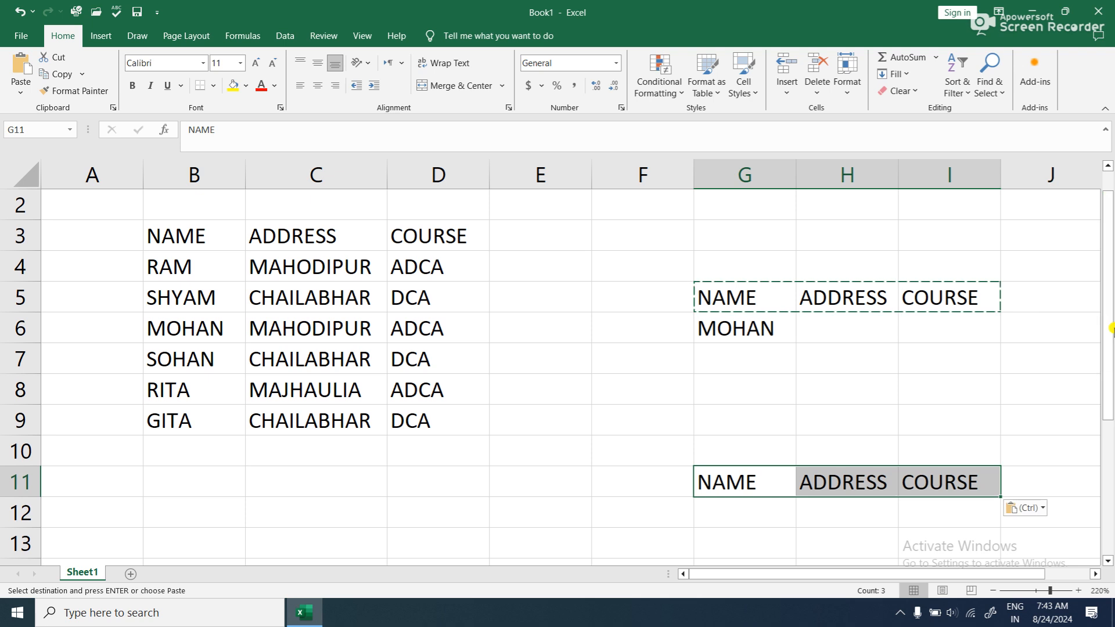
left_click(818, 537)
left_click(503, 443)
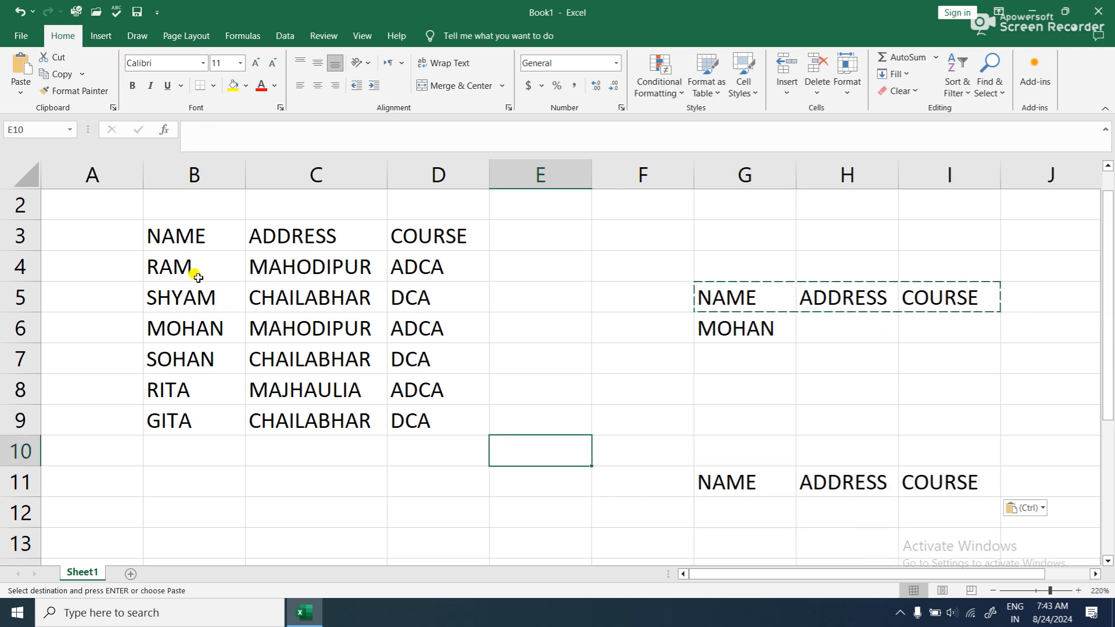
left_click(453, 329)
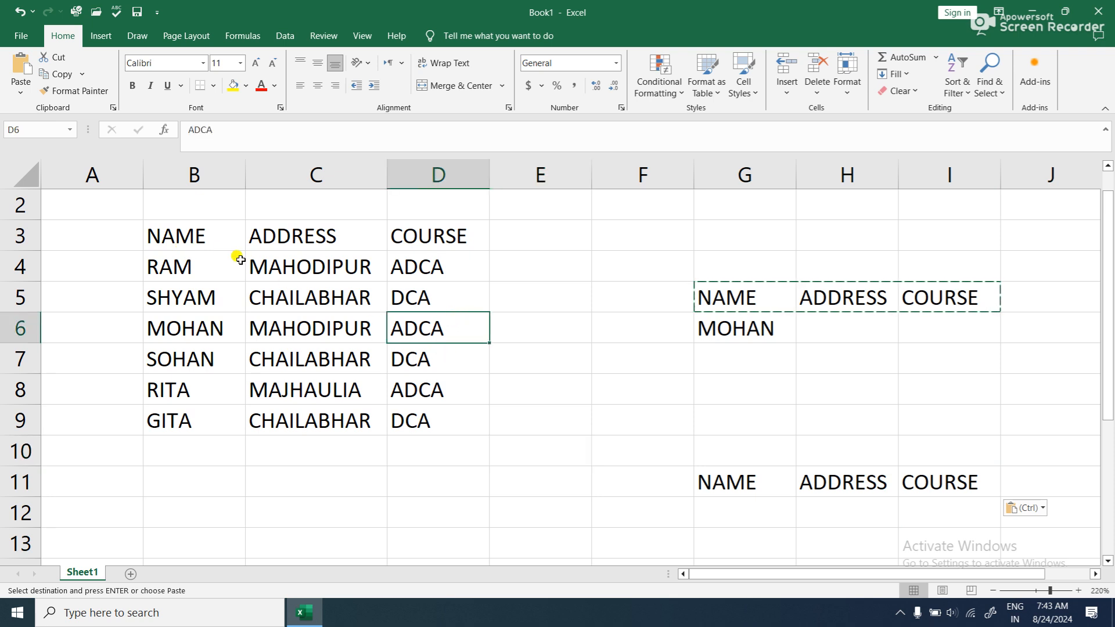
left_click_drag(192, 238, 431, 417)
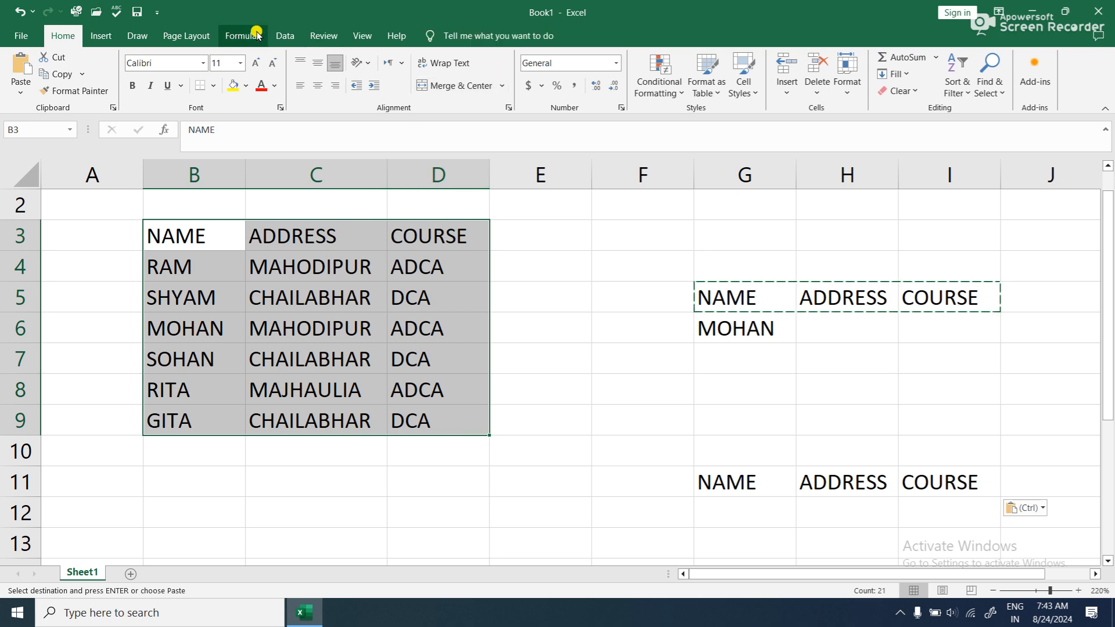
left_click(285, 35)
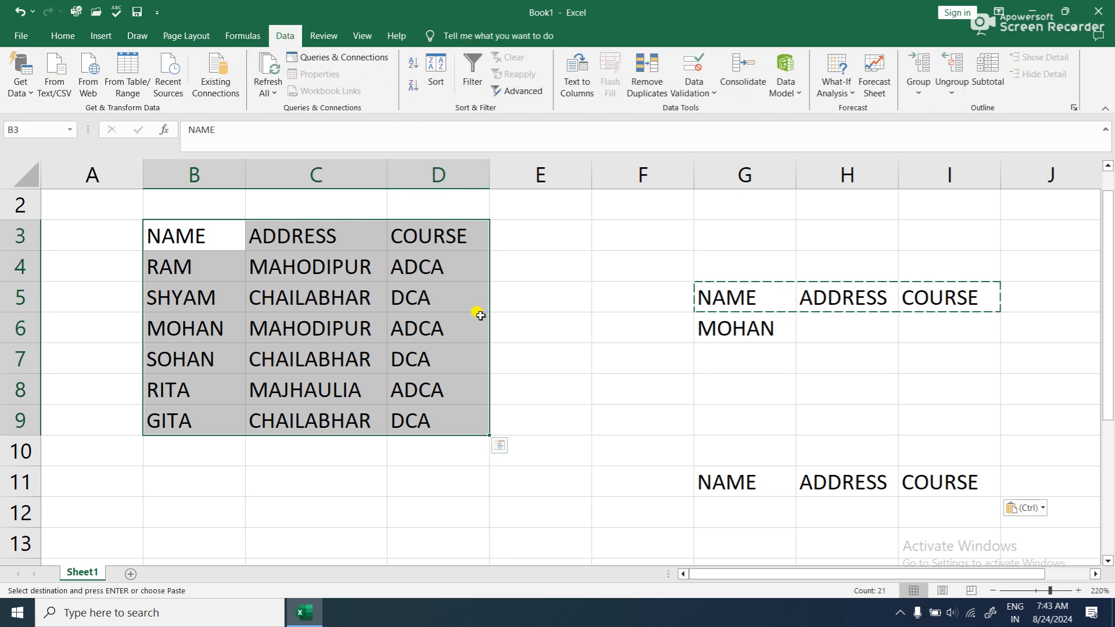
scroll(481, 314, "up", 2)
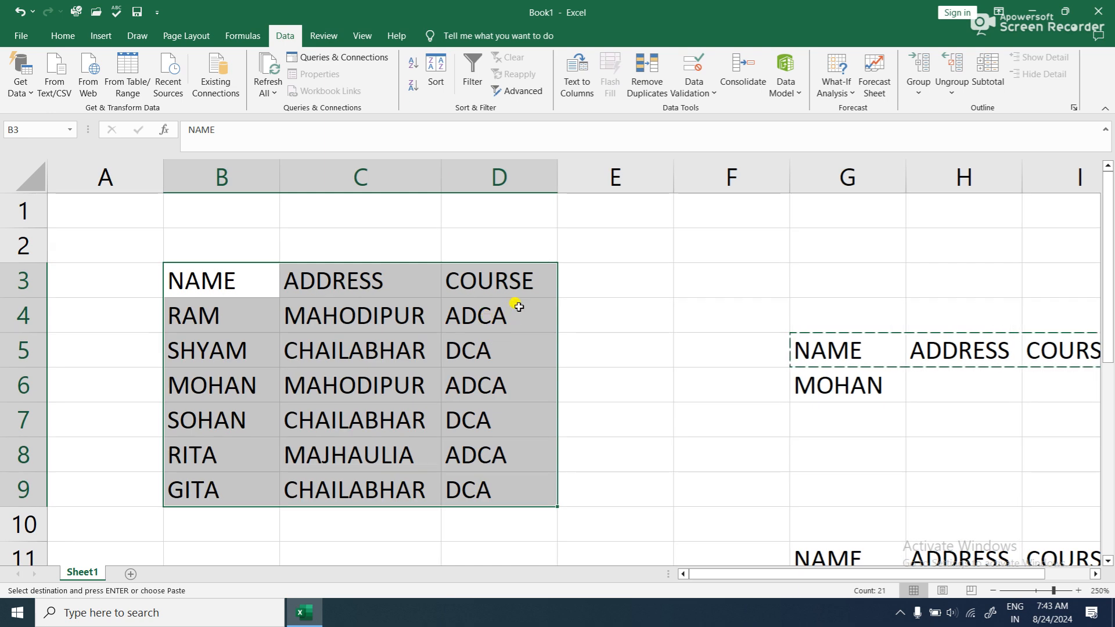
left_click(523, 91)
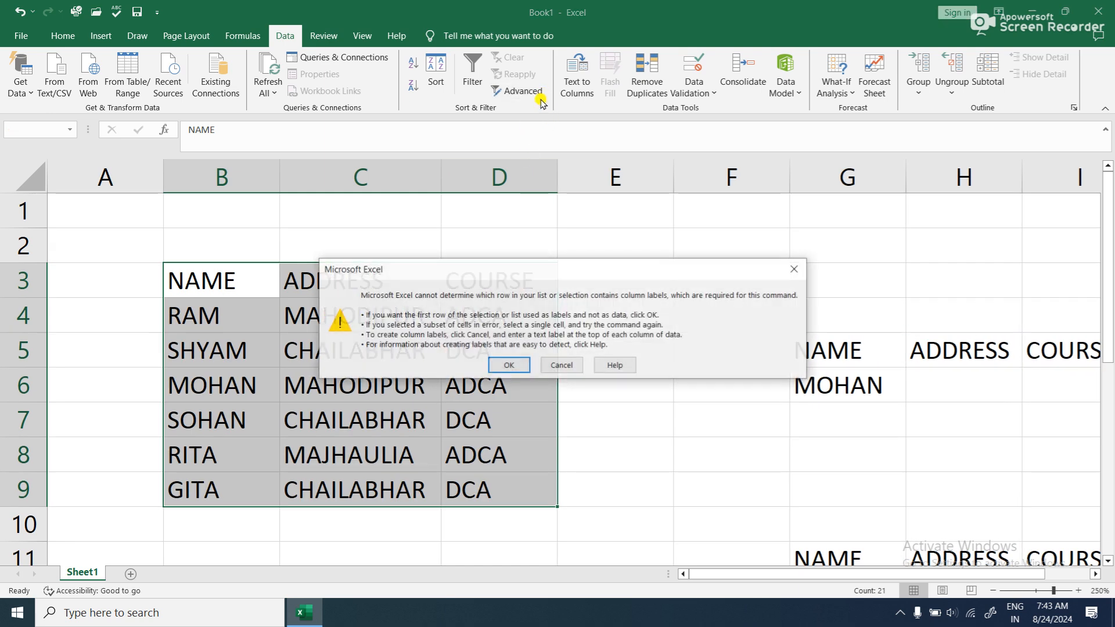
left_click(493, 366)
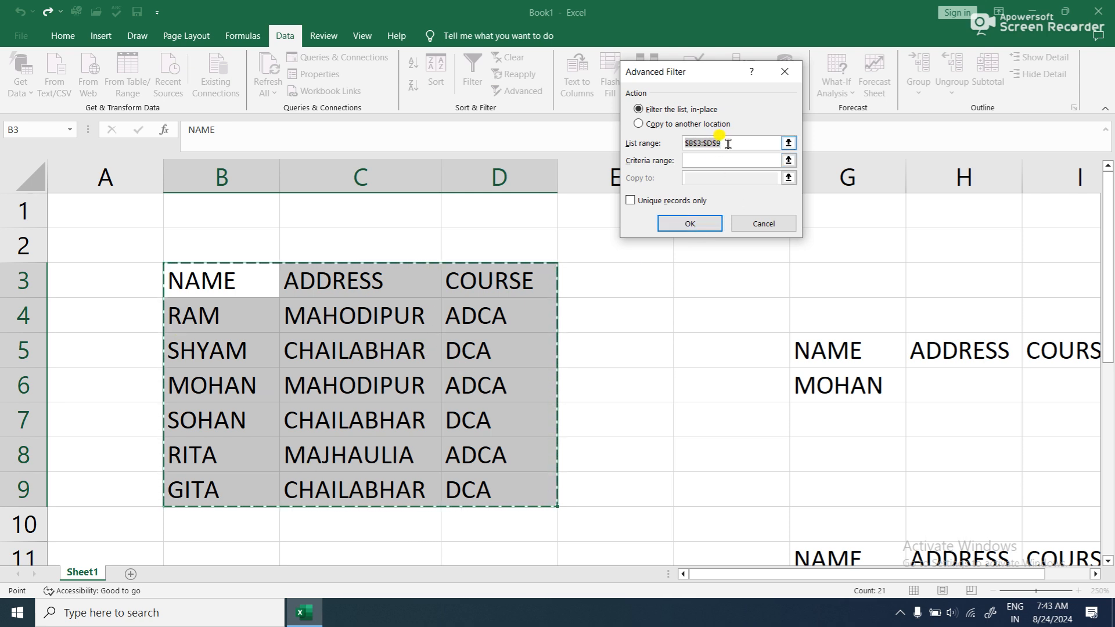
left_click(785, 71)
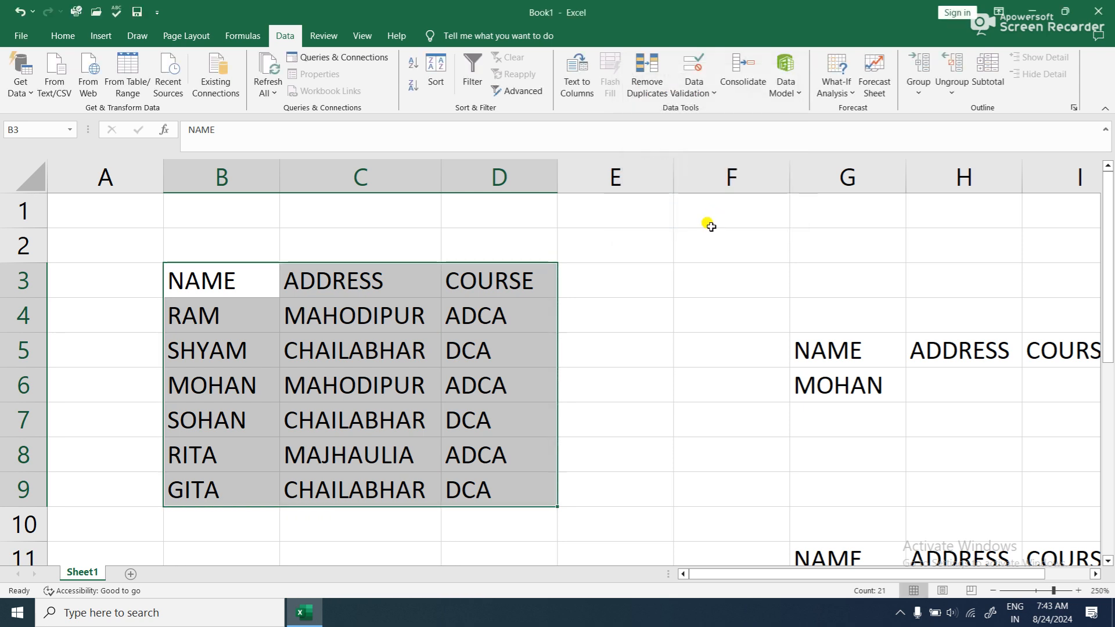
left_click(709, 223)
left_click(602, 279)
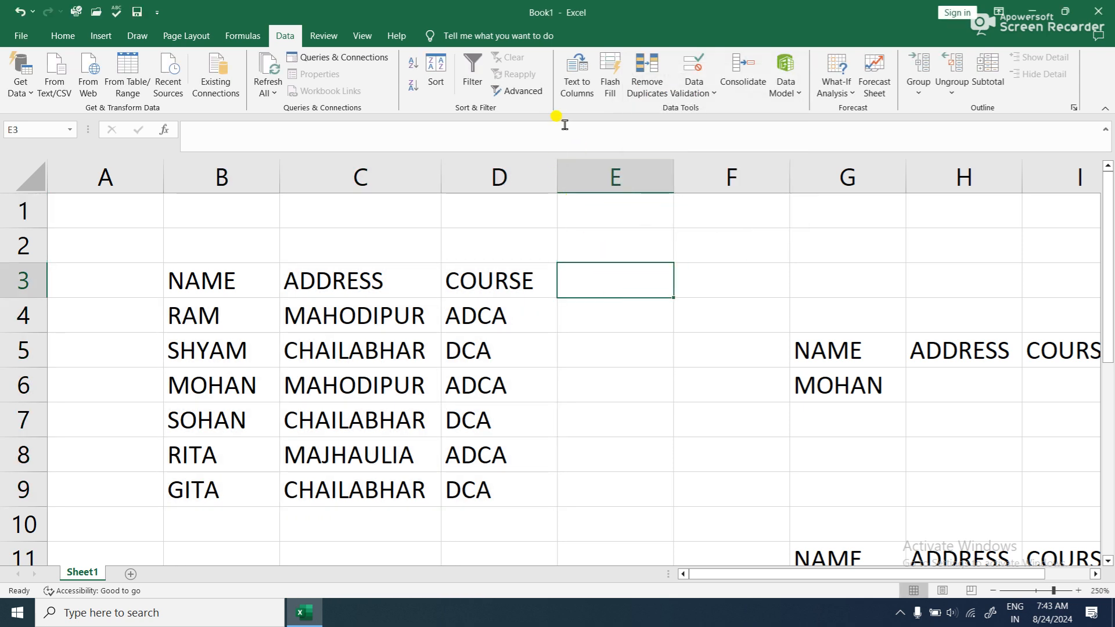
- Filter the table in place with an advanced filter, using list range B3:D9 and criteria range G5:G6
left_click(523, 93)
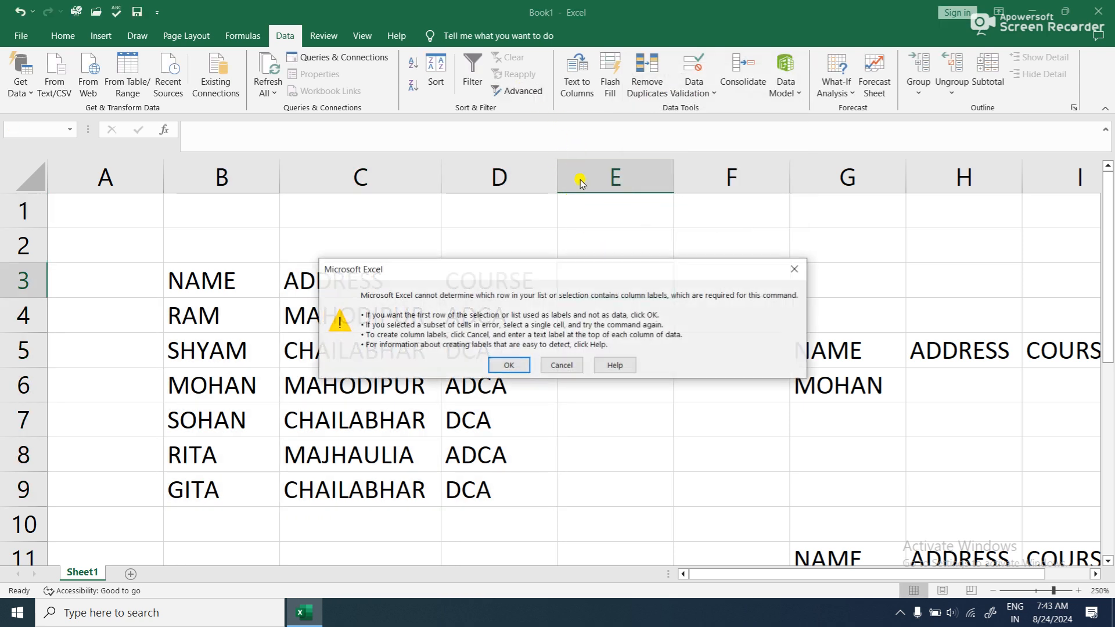
left_click(504, 365)
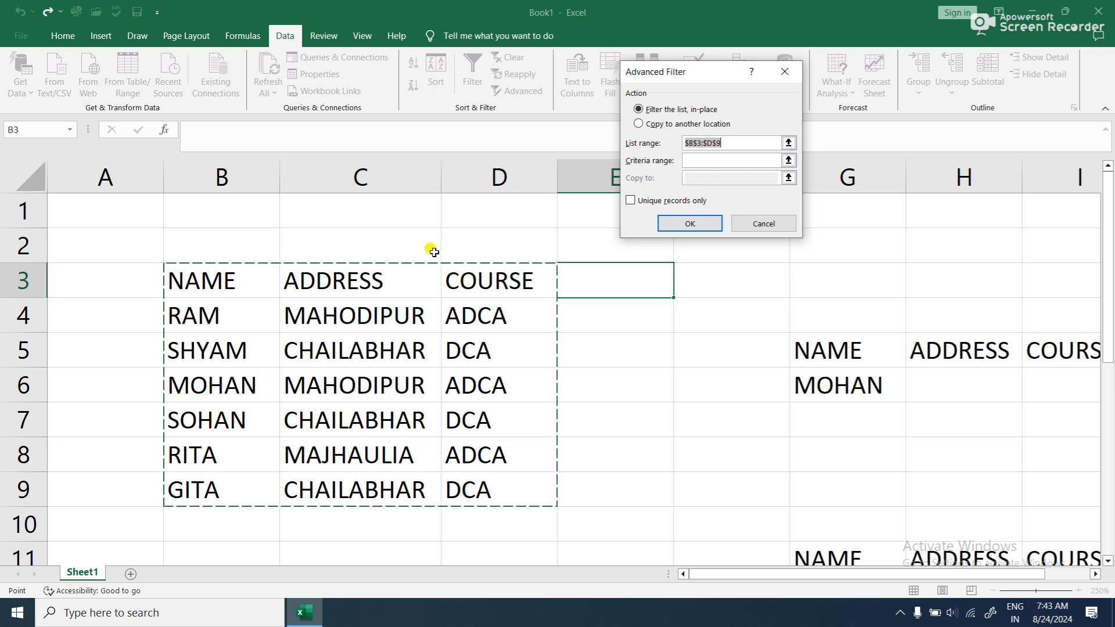
left_click(789, 143)
left_click_drag(198, 278, 462, 488)
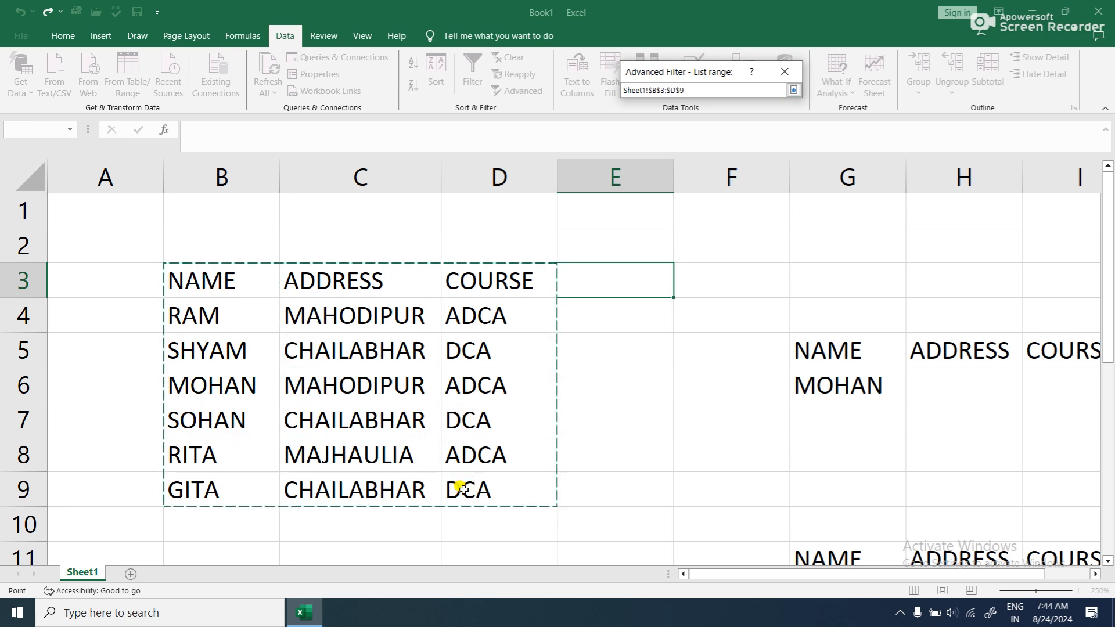
left_click(790, 91)
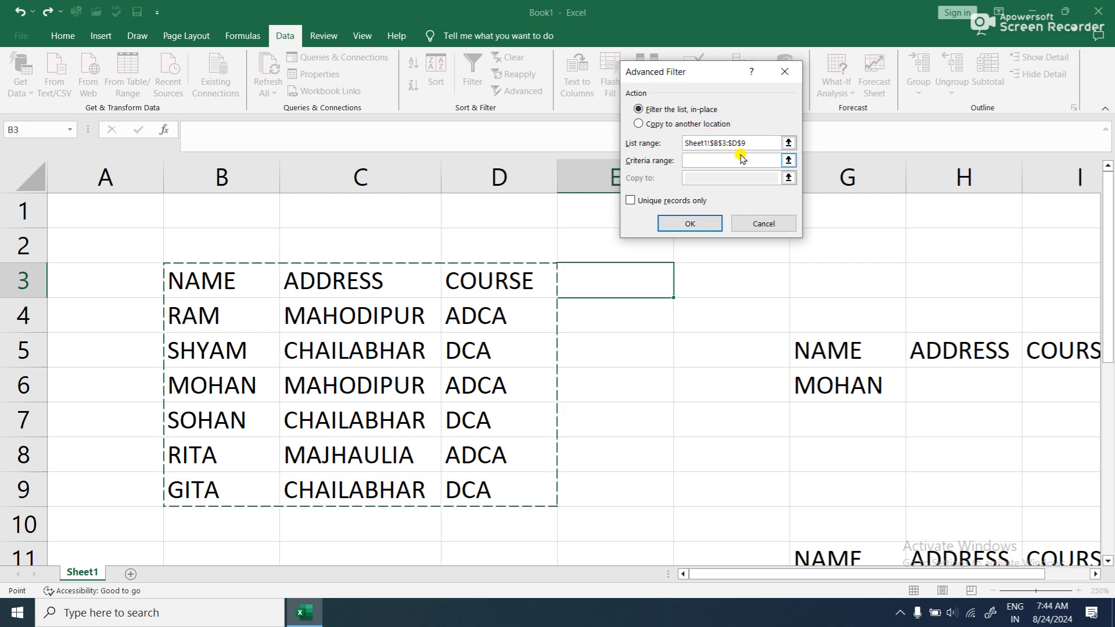
left_click(703, 161)
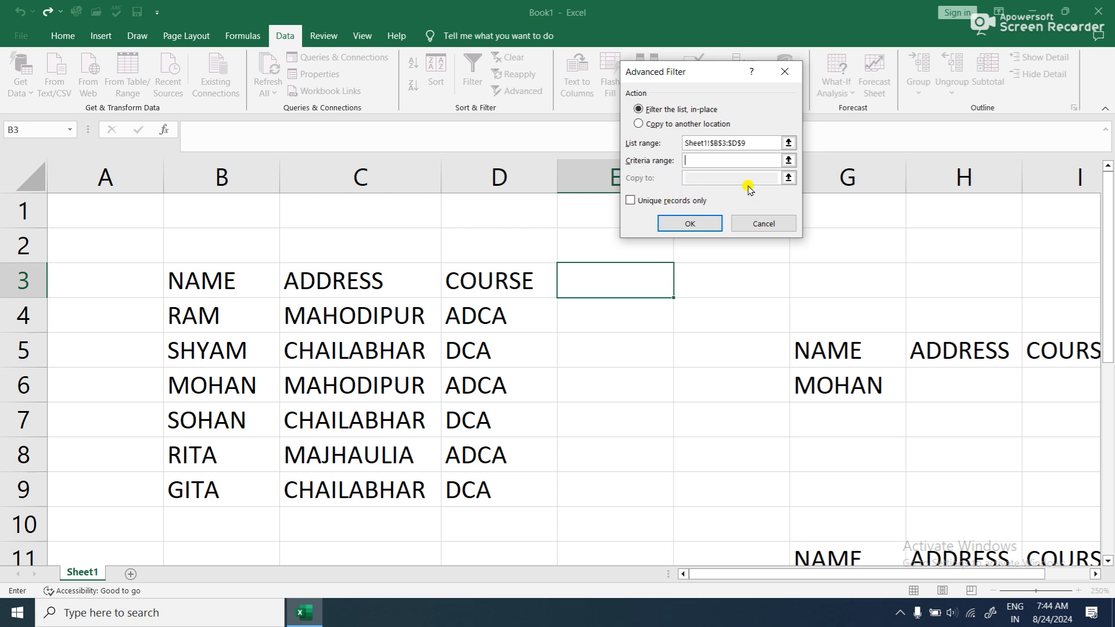
left_click_drag(845, 352, 843, 386)
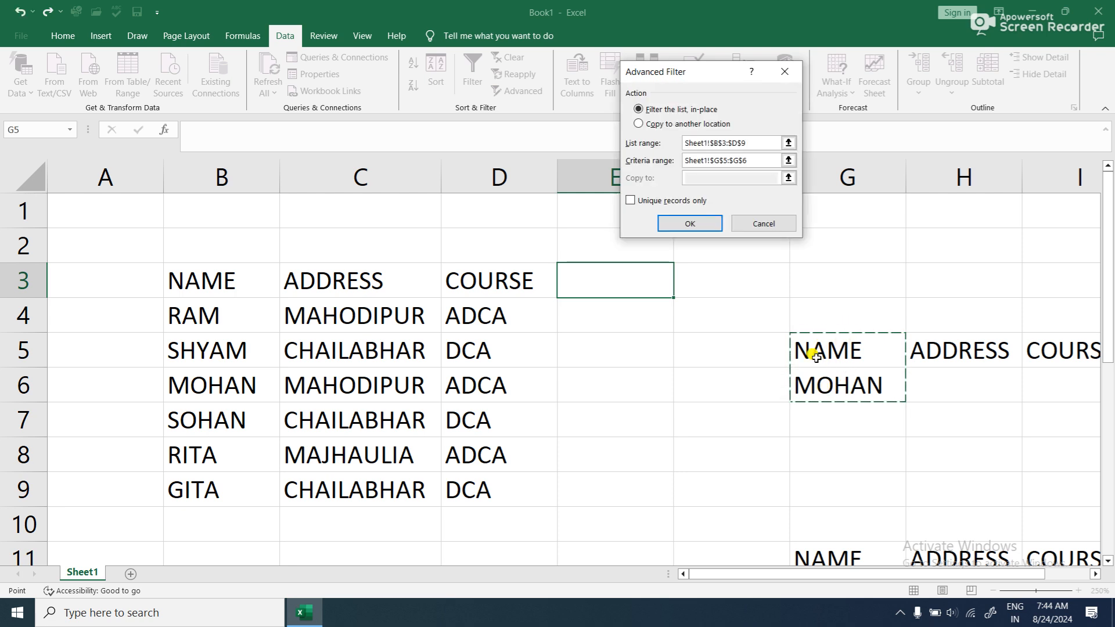
left_click(699, 223)
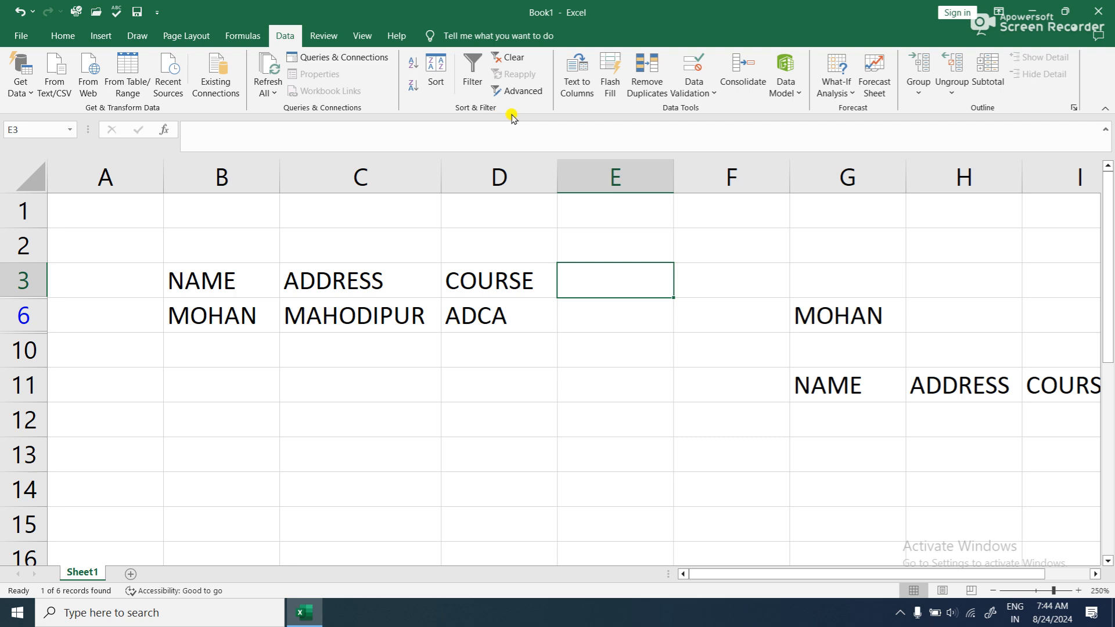
- Clear the advanced filter from the table
left_click(493, 60)
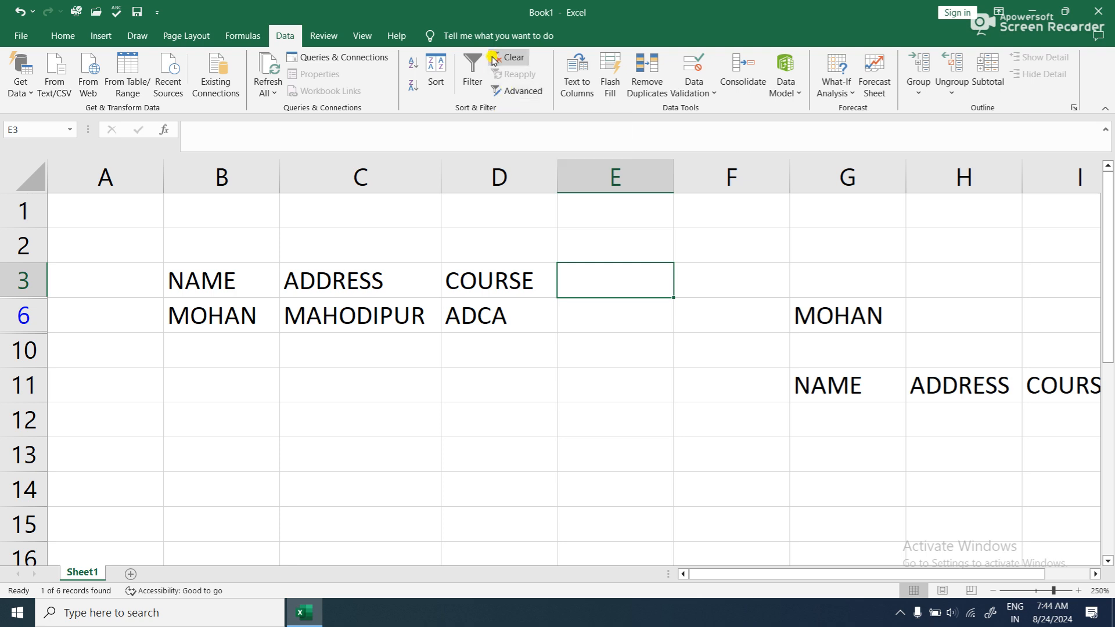
left_click(562, 354)
left_click(802, 370)
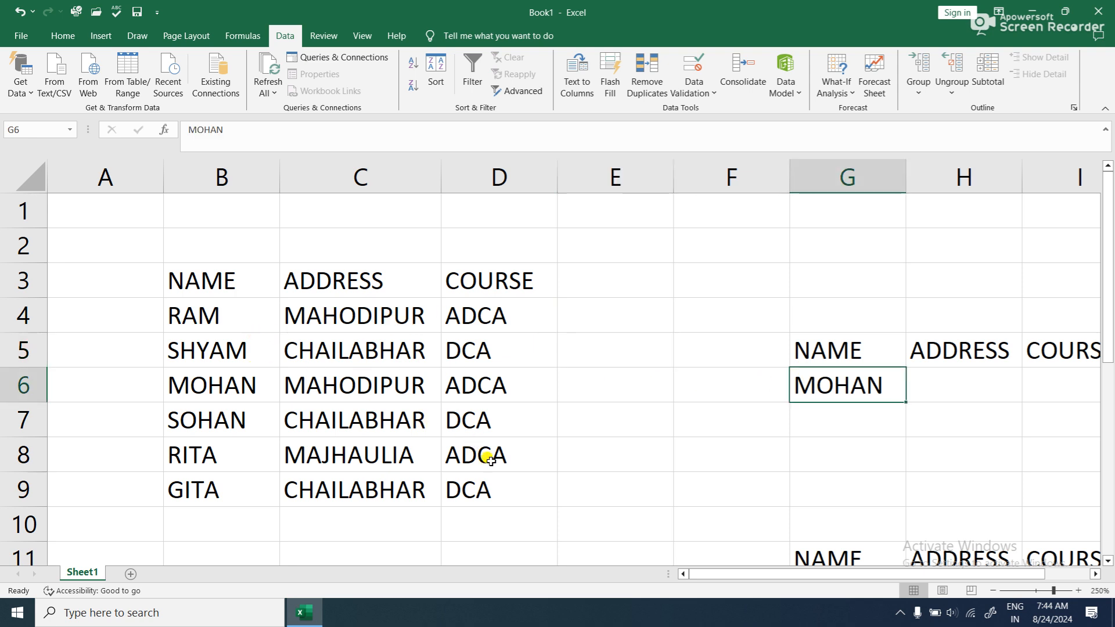
left_click_drag(1103, 299, 1107, 394)
scroll(1062, 411, "up", 1)
scroll(1004, 421, "up", 1)
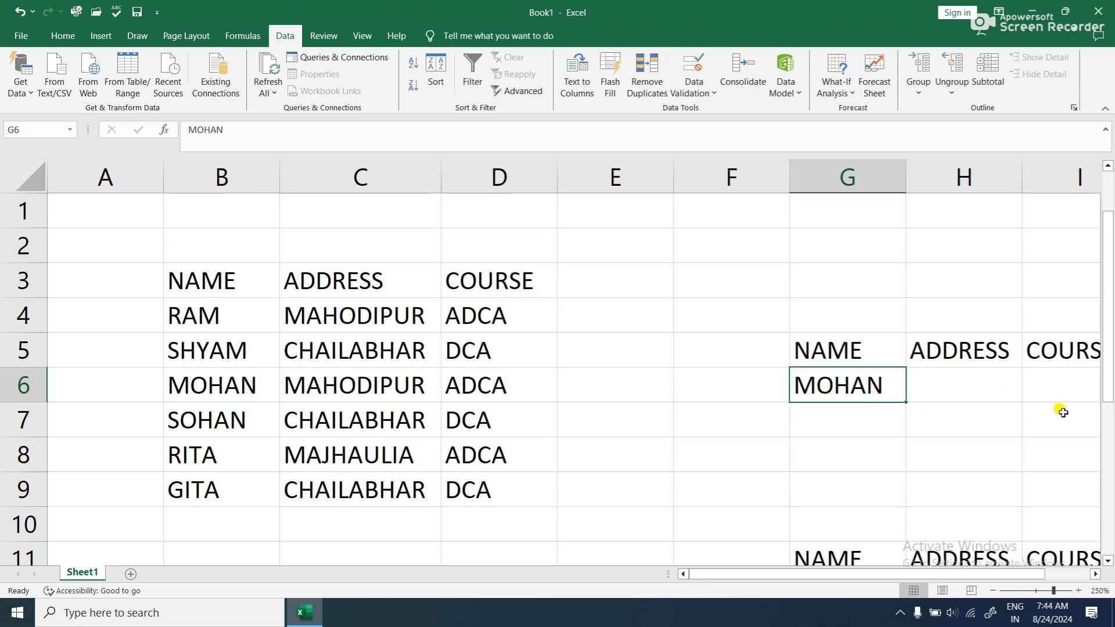
- Set up an advanced filter on B3:D9 that copies to another location, with G5:G6 as the criteria range
left_click_drag(187, 278, 465, 482)
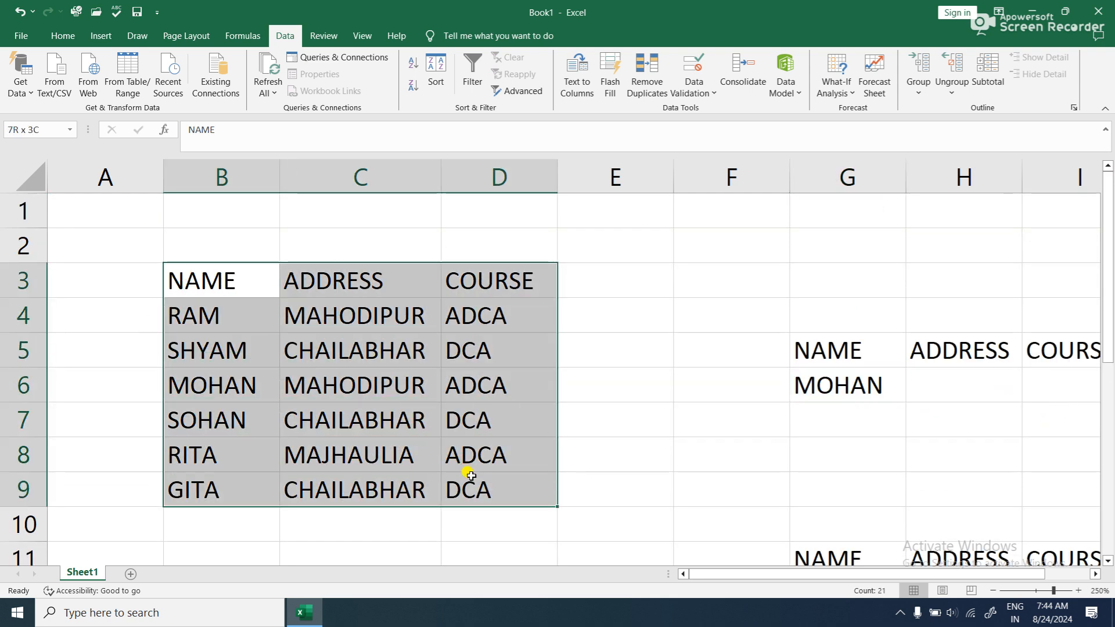
left_click(519, 91)
left_click(501, 370)
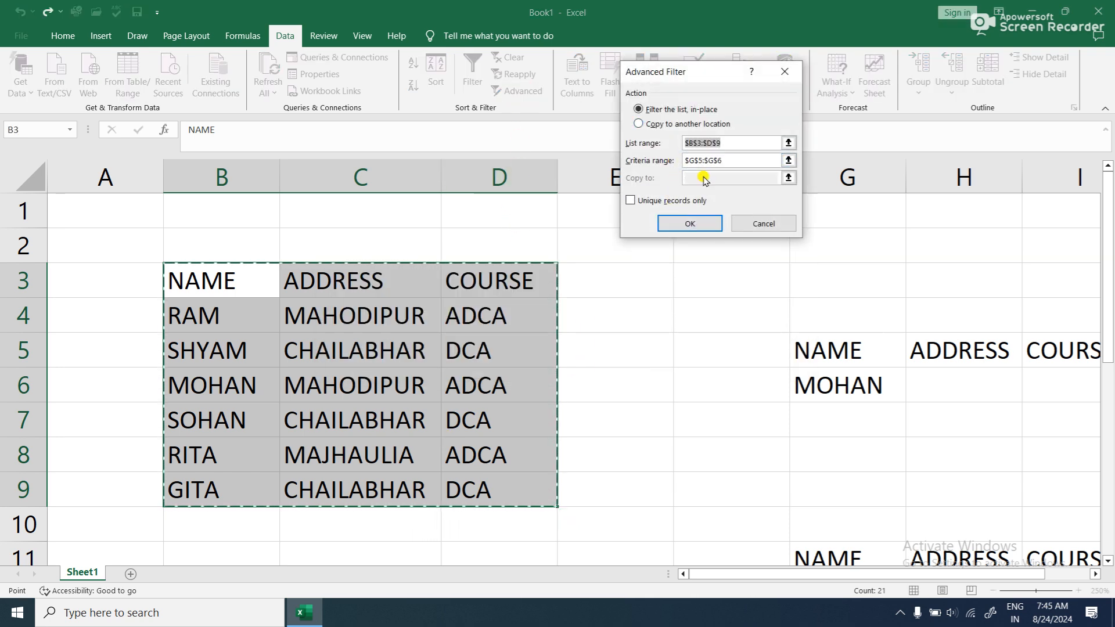
left_click(758, 161)
left_click(643, 124)
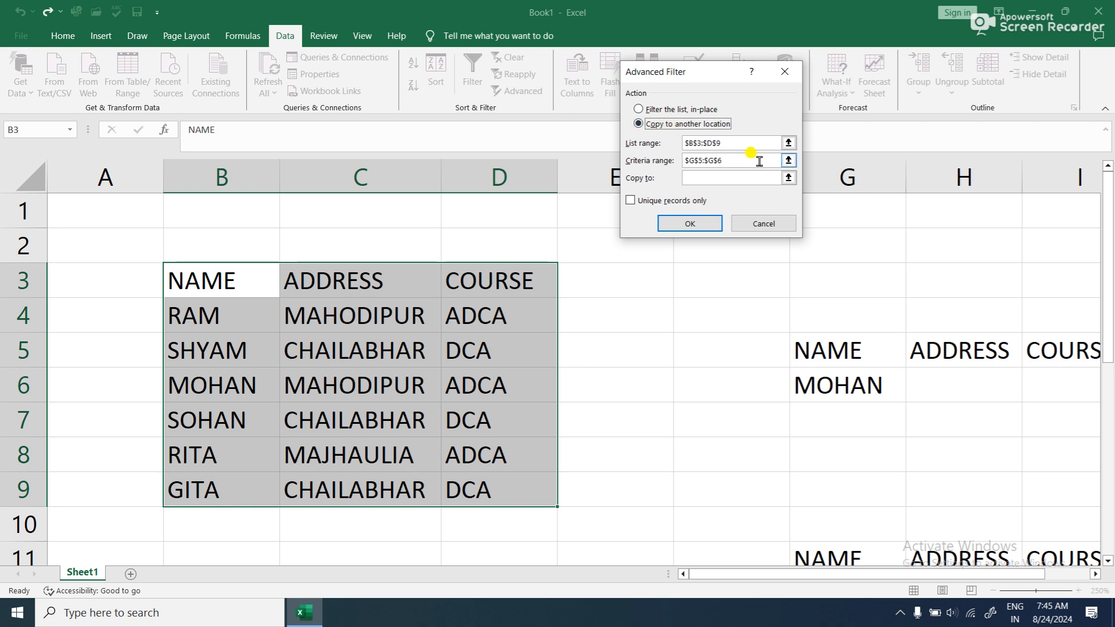
left_click(788, 161)
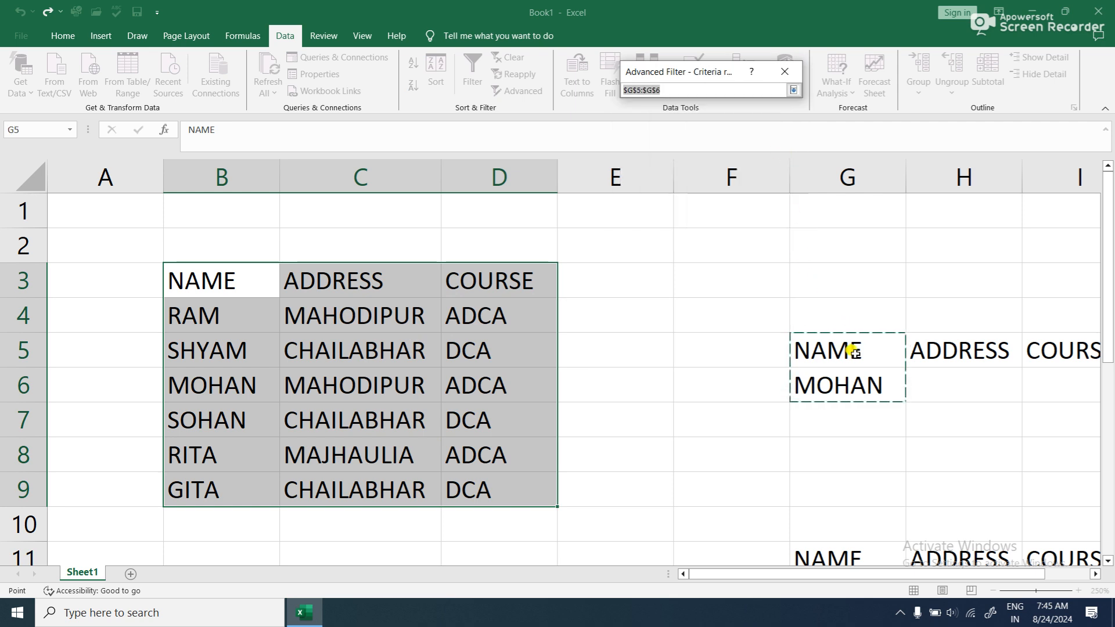
left_click_drag(849, 349, 852, 381)
left_click(793, 89)
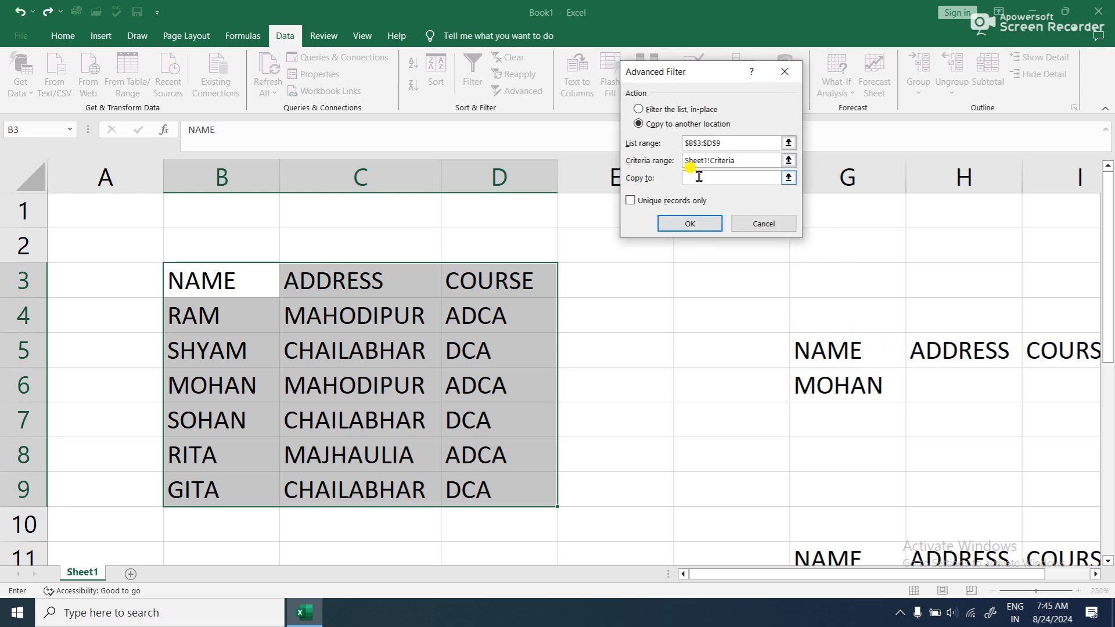
- Set G12 as the copy destination and run the advanced filter to another location
left_click(636, 110)
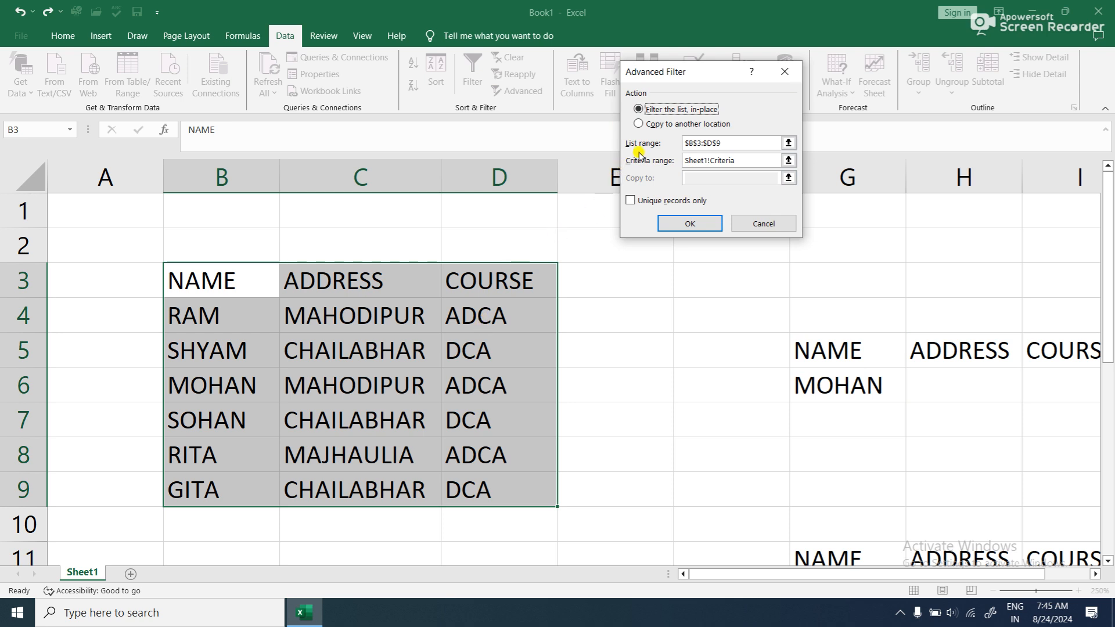
left_click(666, 126)
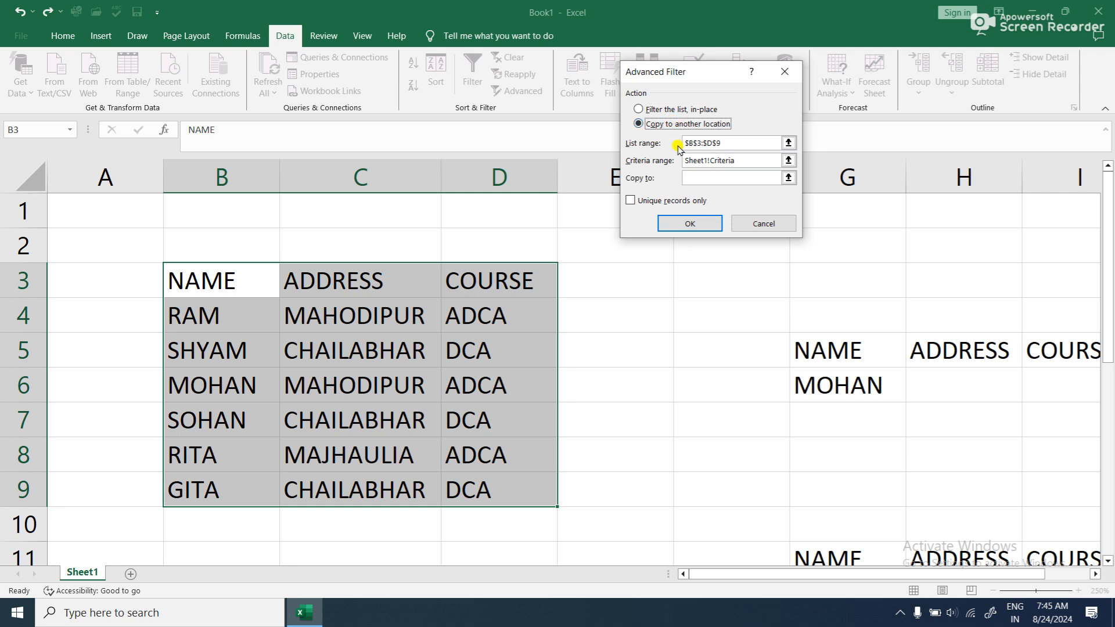
left_click(718, 178)
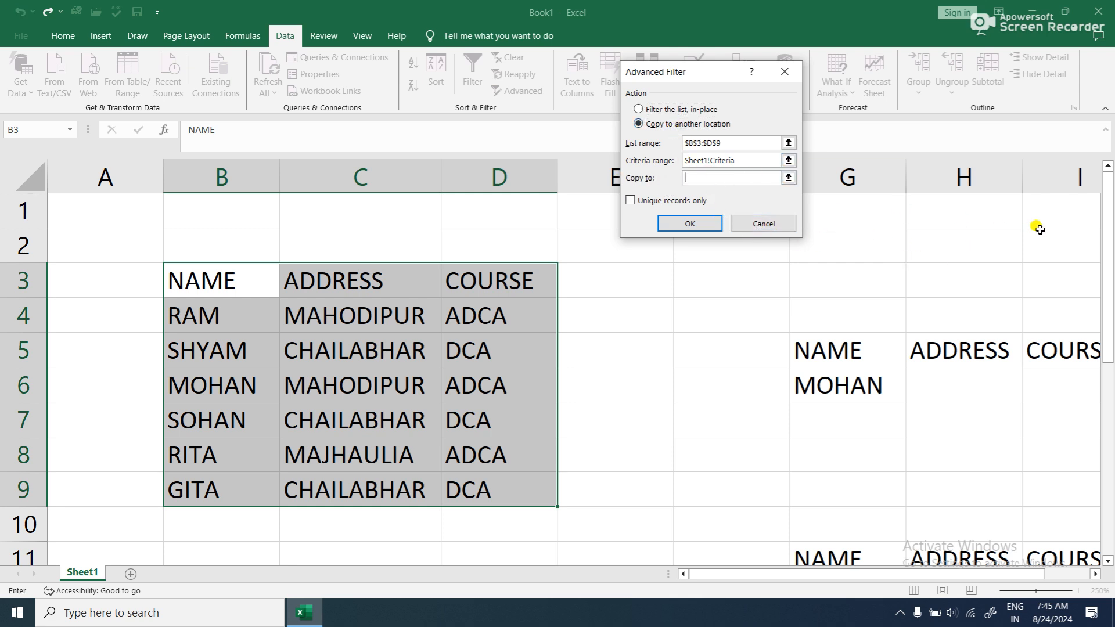
left_click_drag(1109, 238, 1109, 316)
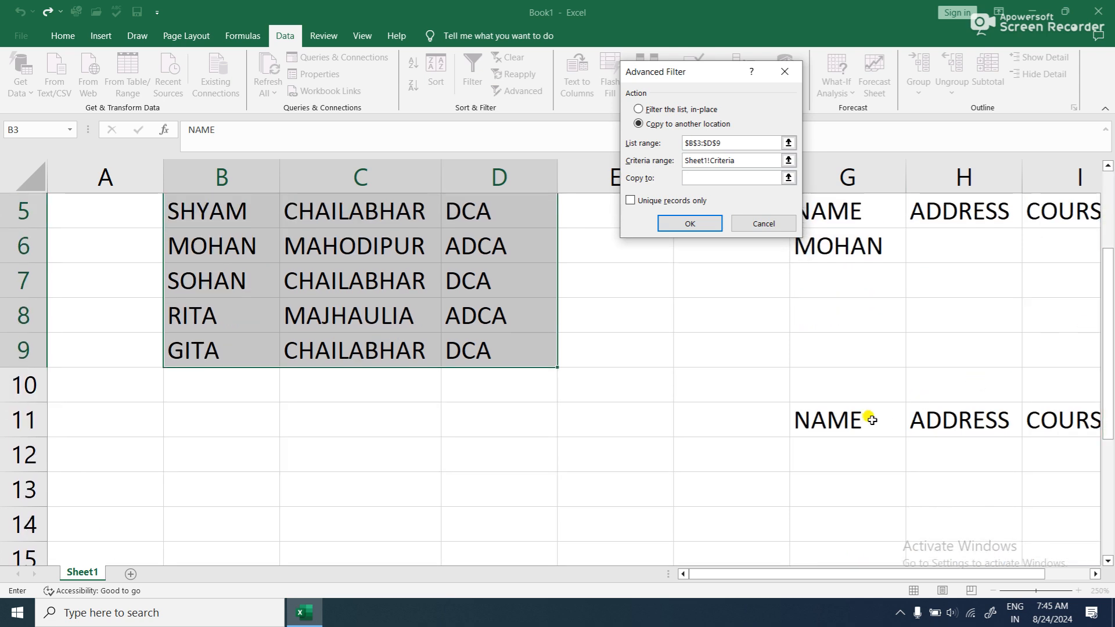
left_click(816, 449)
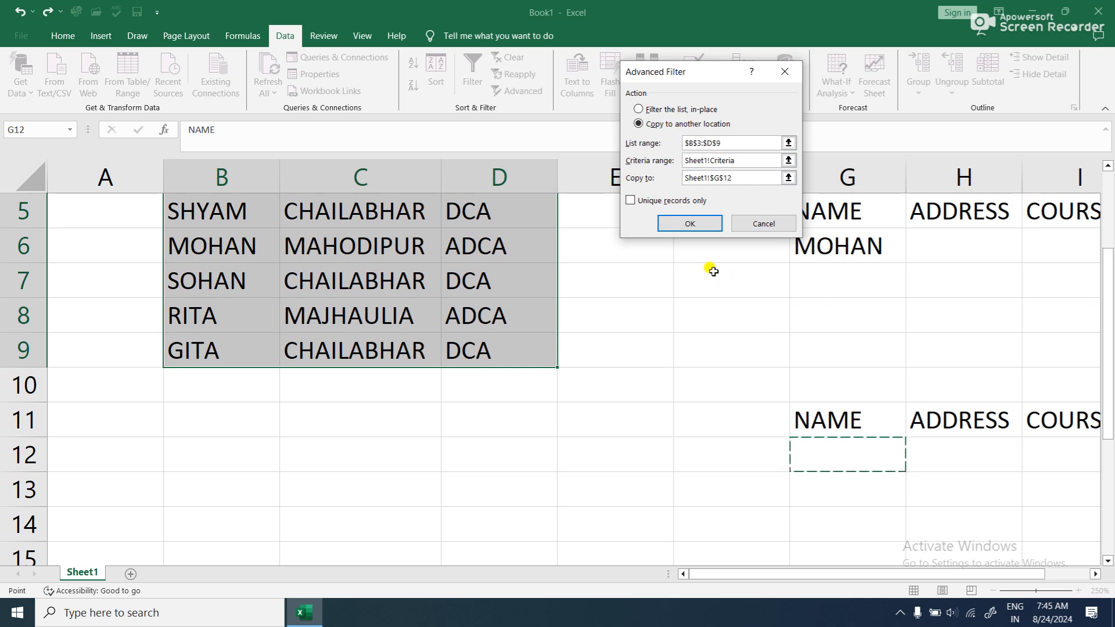
left_click(688, 225)
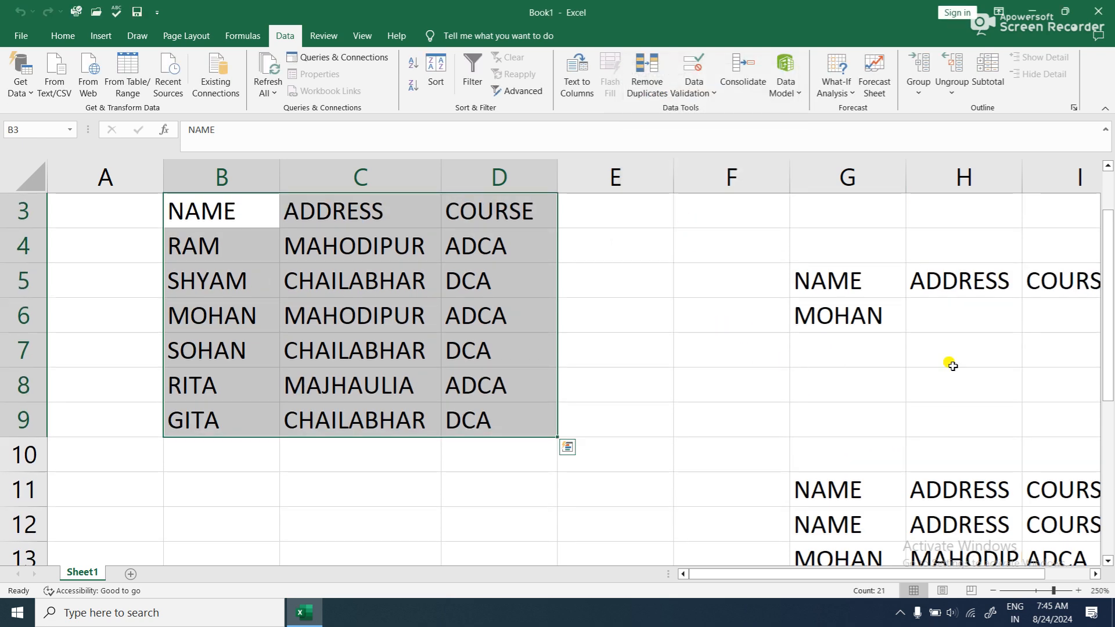
- Clear the duplicate headings in G11:I11 and widen column H to fit the full address
left_click_drag(1108, 290, 1108, 325)
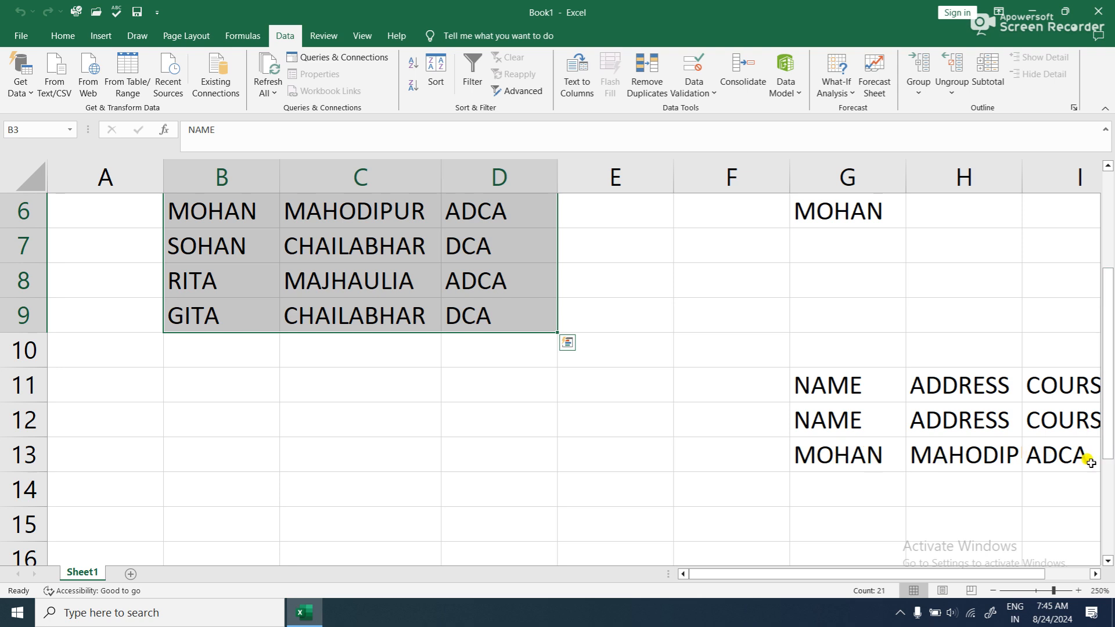
left_click(1094, 574)
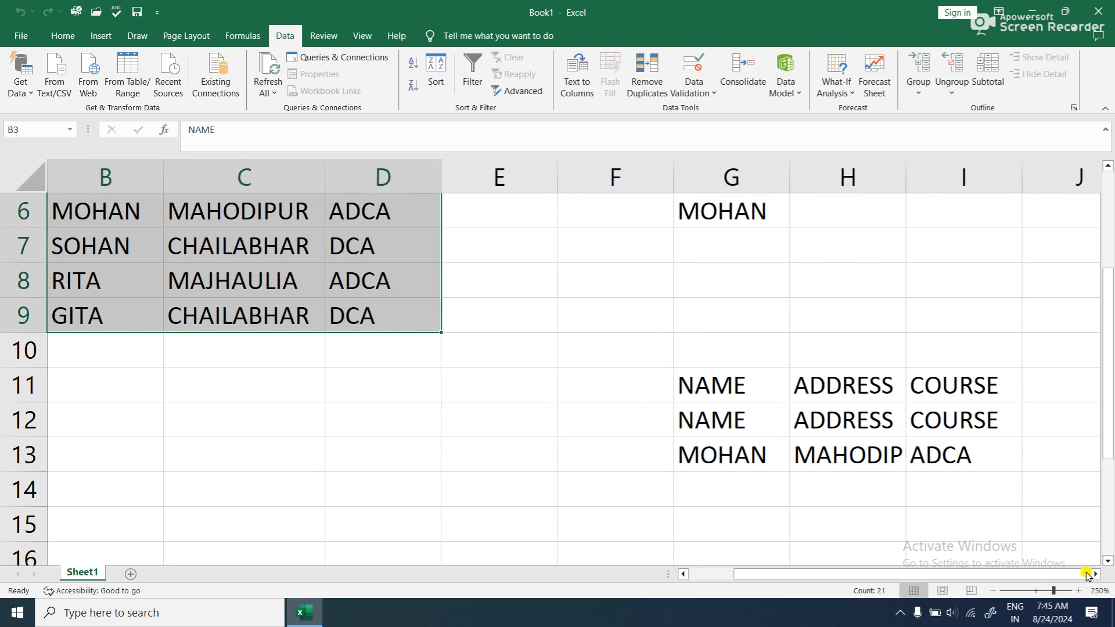
left_click_drag(706, 381, 994, 386)
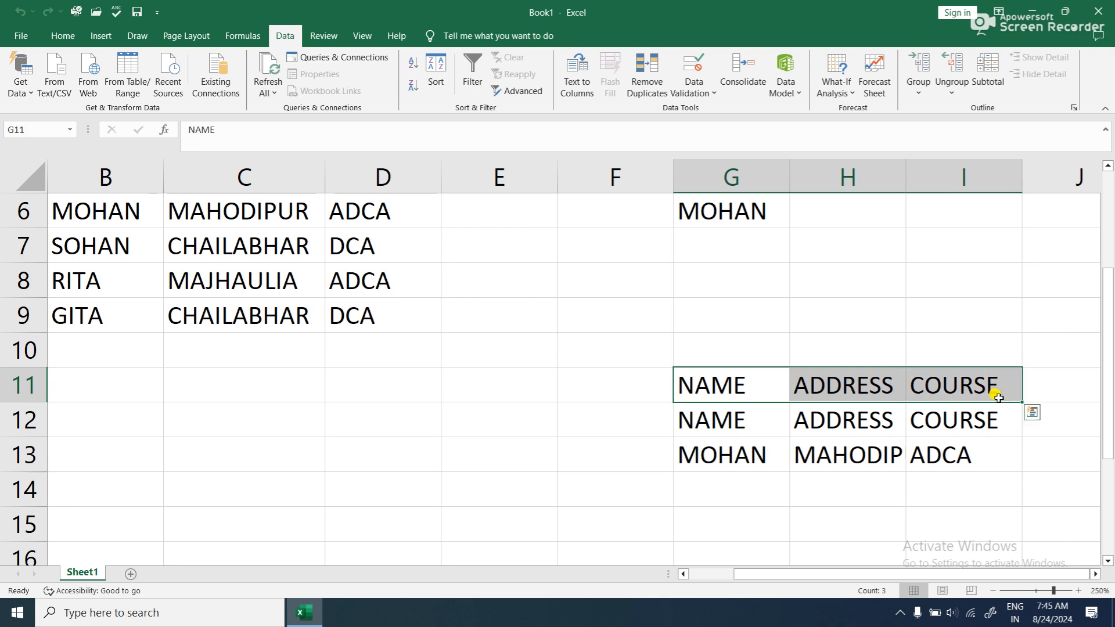
left_click(60, 36)
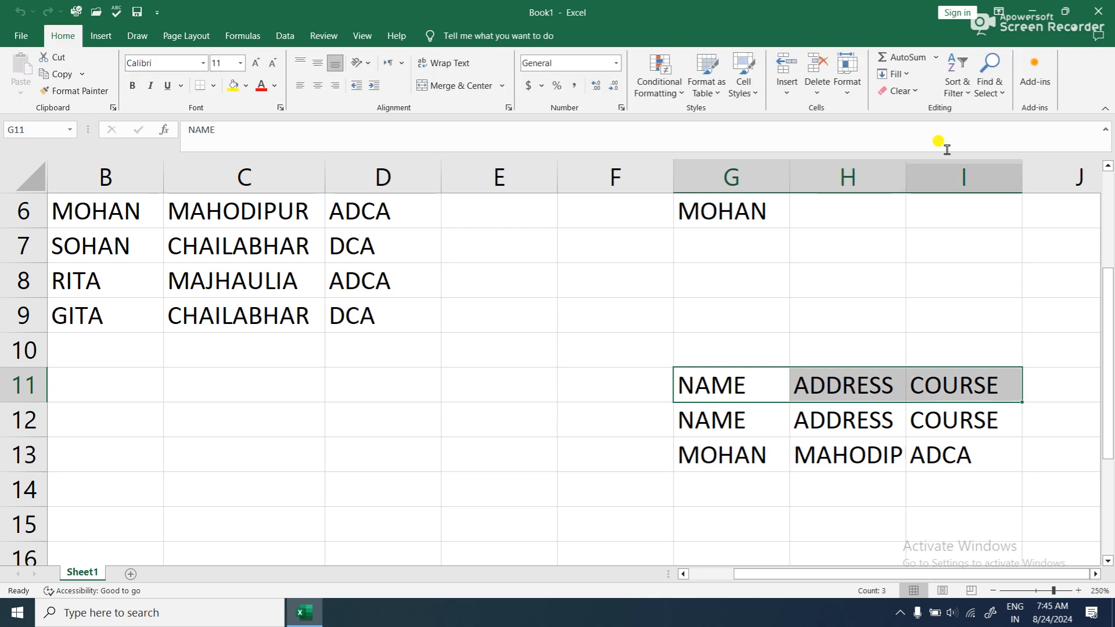
left_click(900, 91)
left_click(903, 110)
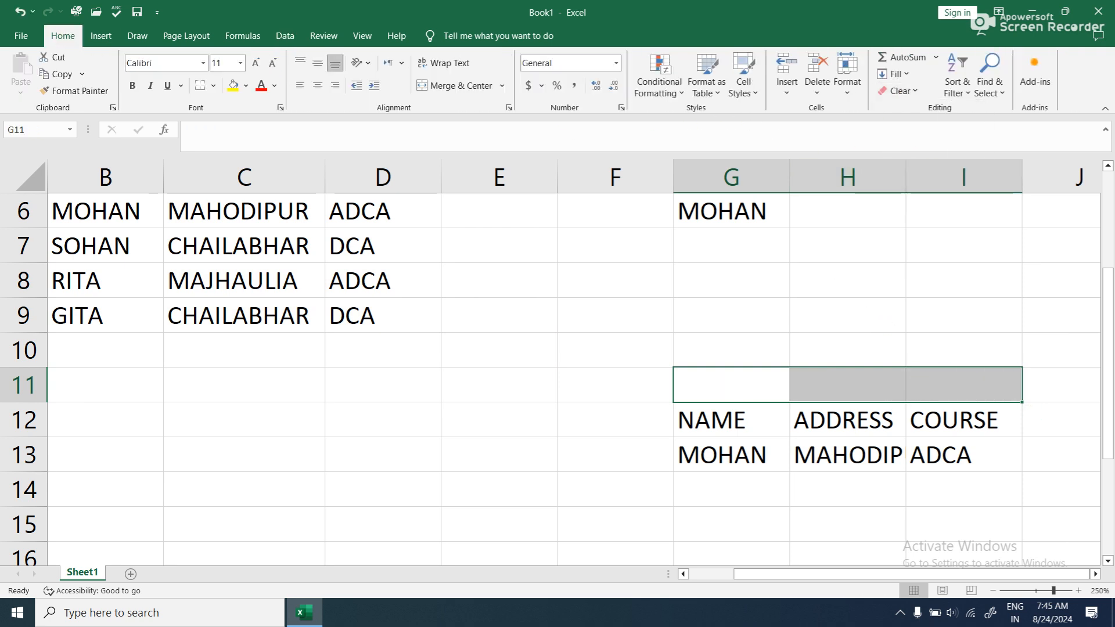
left_click(919, 388)
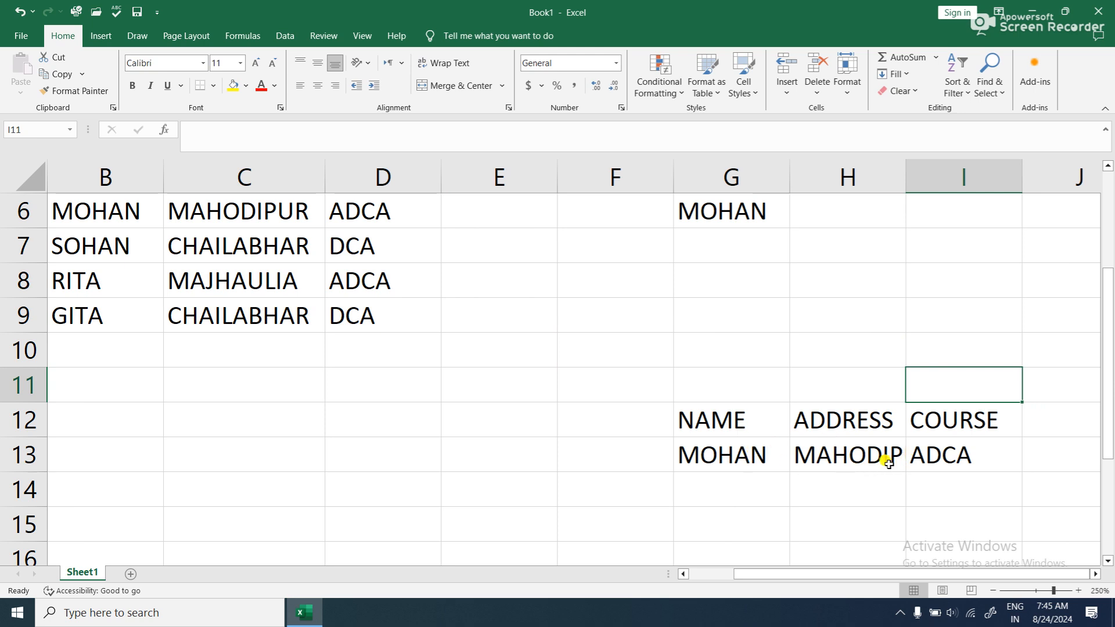
left_click_drag(906, 176, 935, 183)
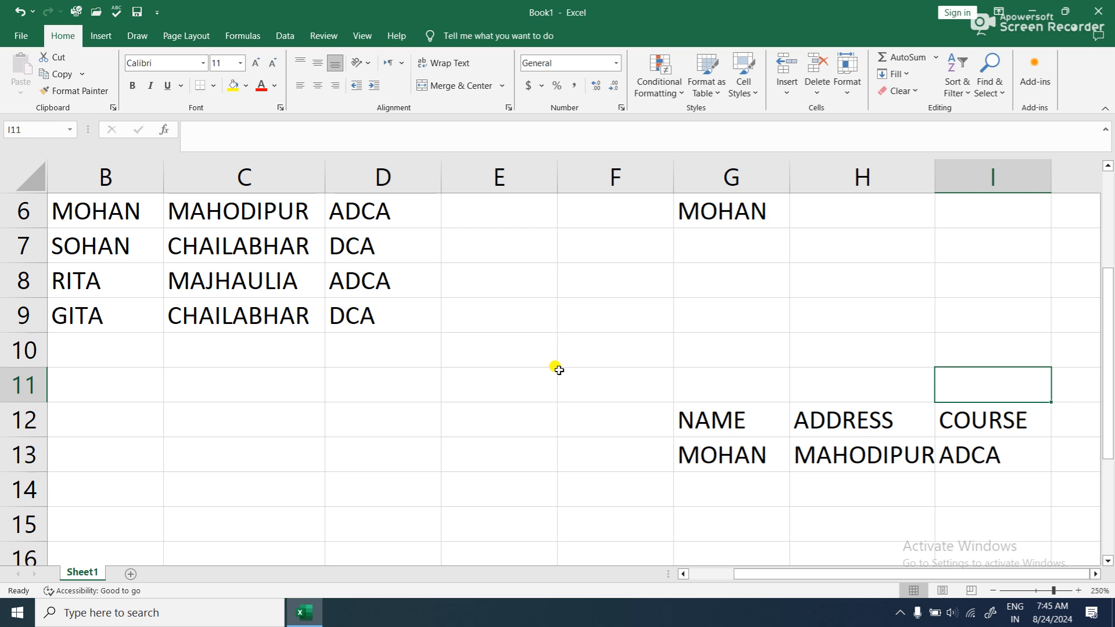
- Clear everything from the copied filter results in G12:I13
scroll(561, 369, "up", 1)
left_click_drag(910, 566, 825, 564)
left_click_drag(1109, 313, 1109, 323)
left_click(832, 391)
left_click_drag(832, 391, 894, 348)
left_click(902, 92)
left_click(917, 111)
- Clear the name criterion from cell G6
left_click_drag(857, 574, 776, 574)
scroll(601, 459, "up", 3)
left_click(802, 385)
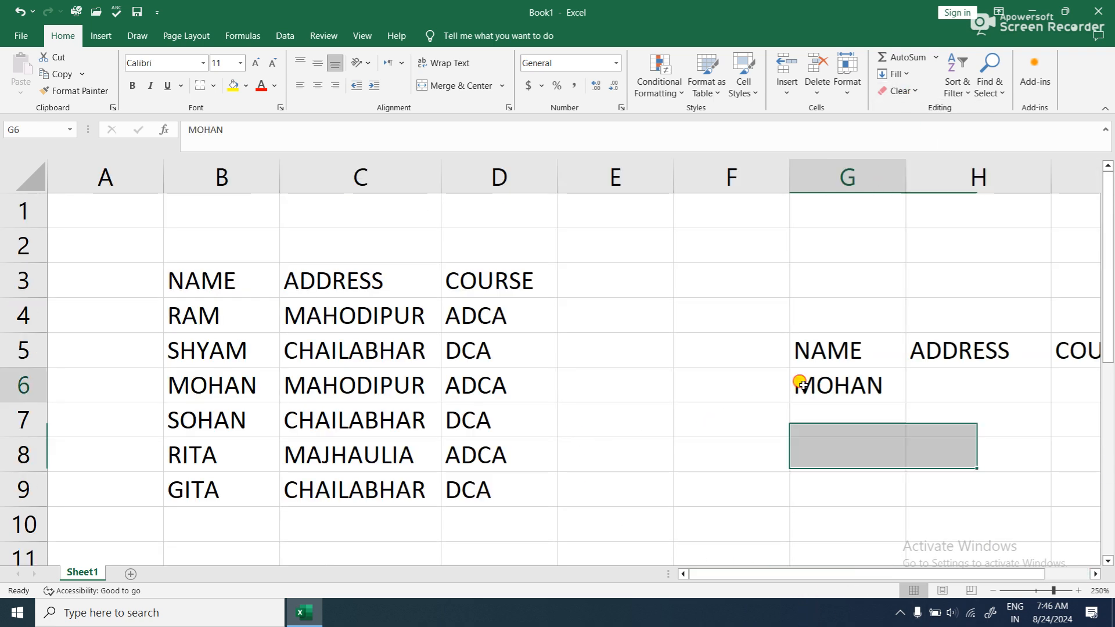
left_click(899, 91)
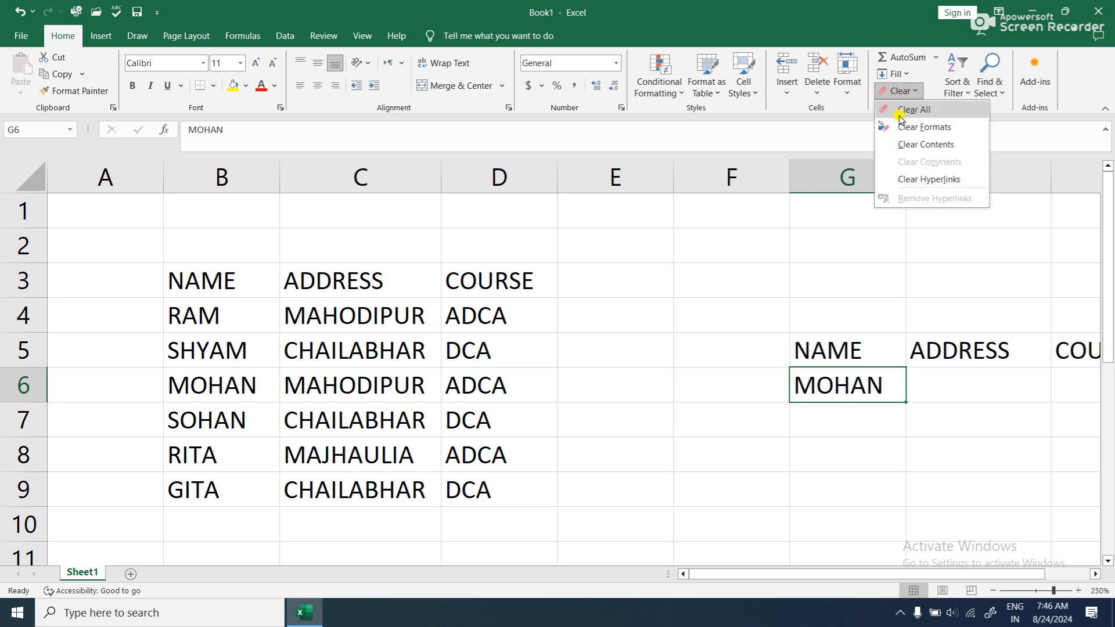
left_click(901, 110)
left_click(625, 310)
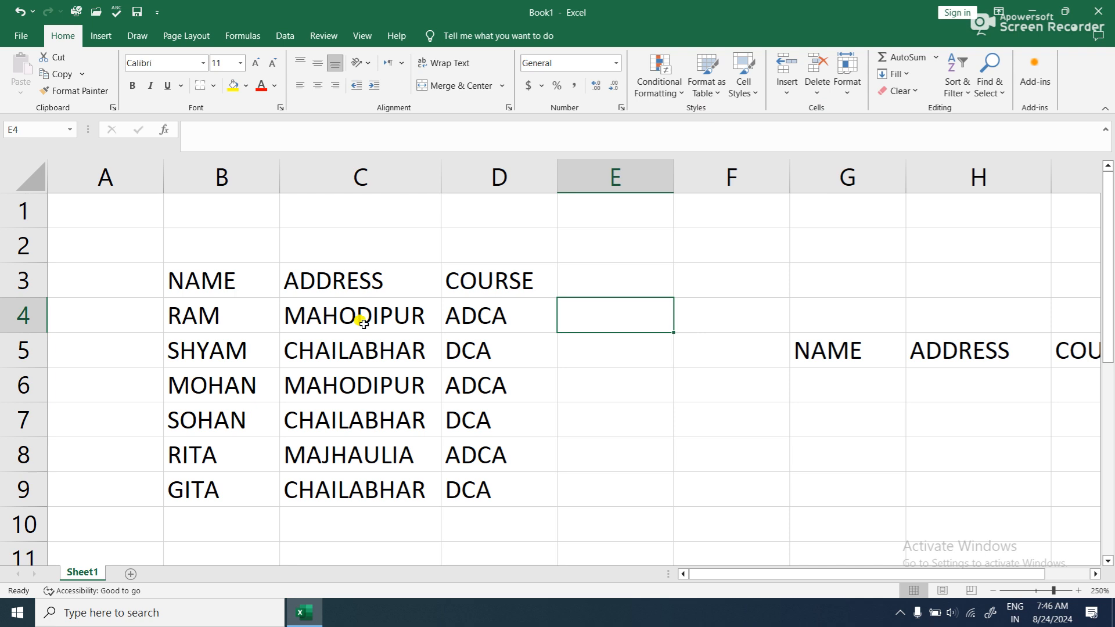
- Copy the address in C7 and paste it into H6 as the new criterion under ADDRESS
left_click(375, 415)
left_click(58, 73)
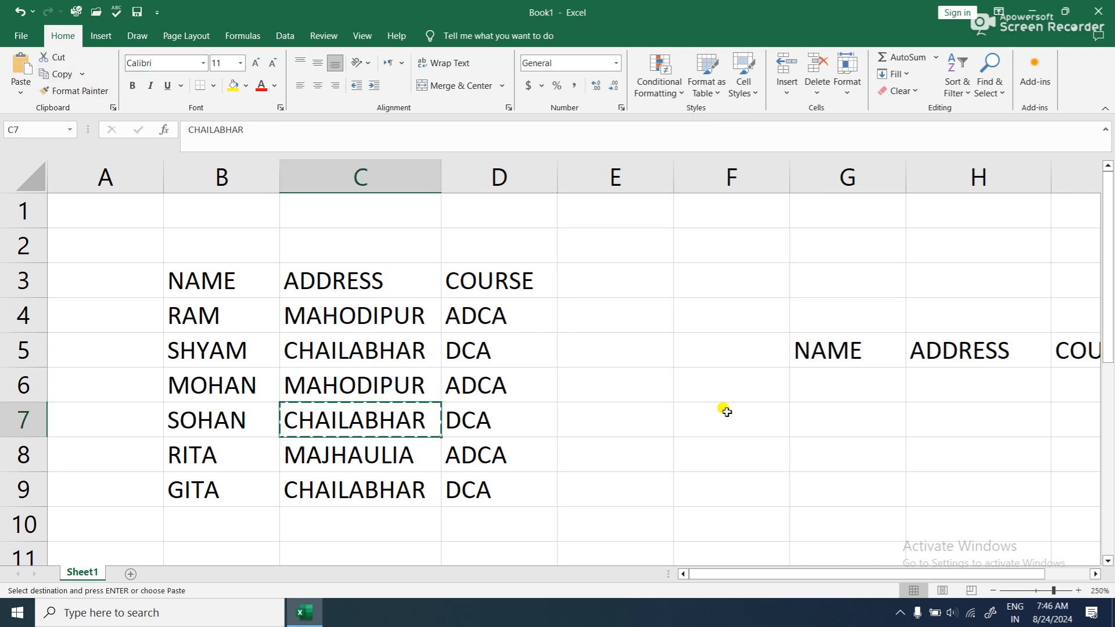
left_click(952, 377)
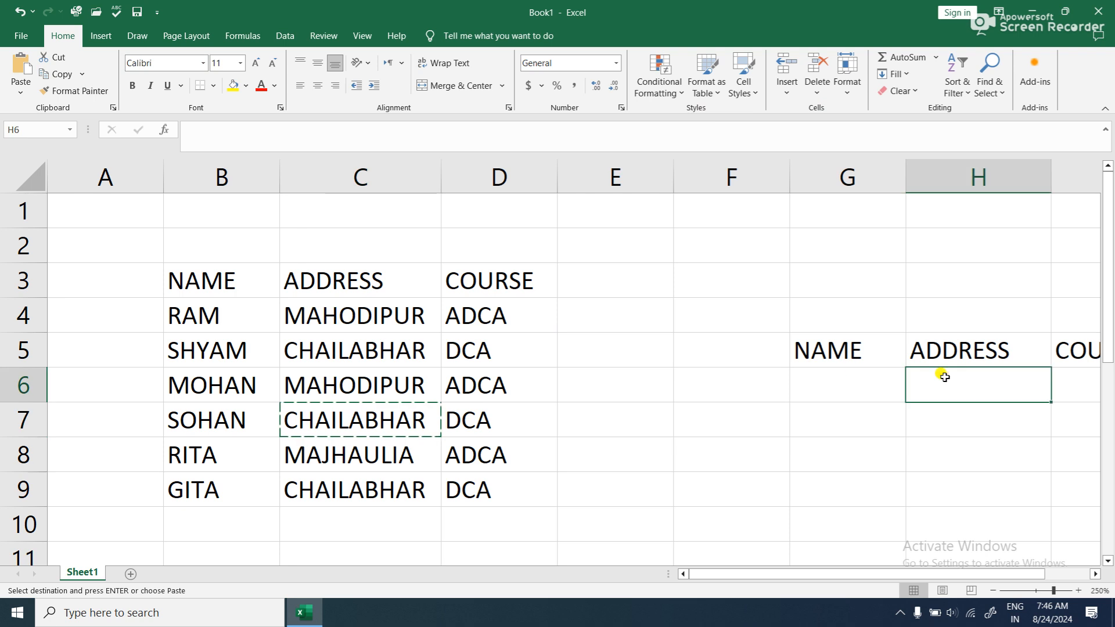
left_click(22, 69)
left_click(581, 344)
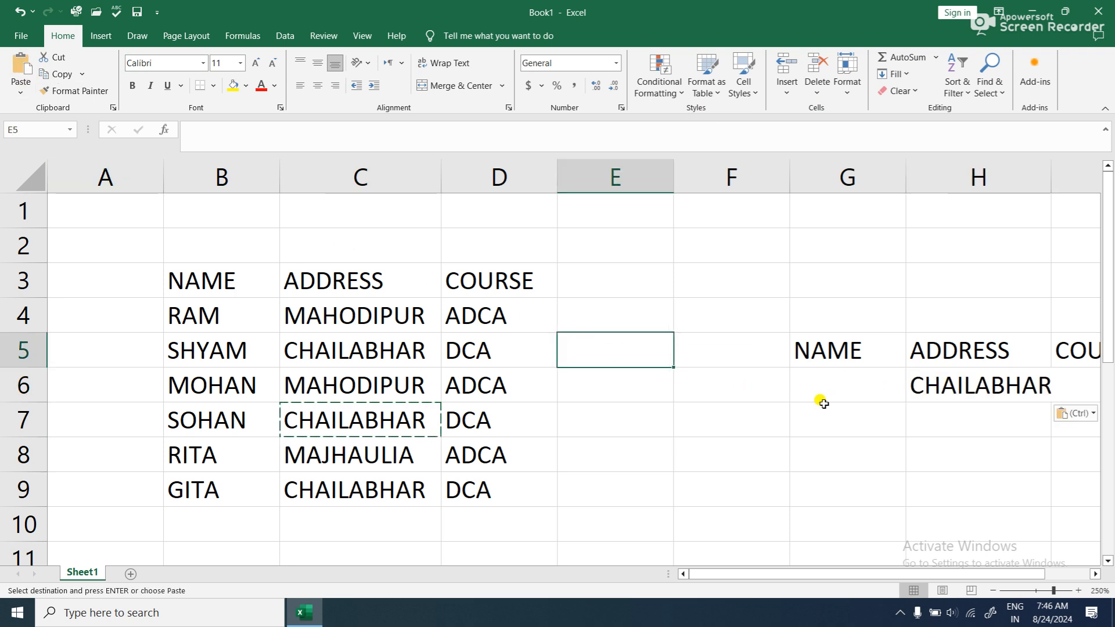
scroll(851, 478, "down", 2)
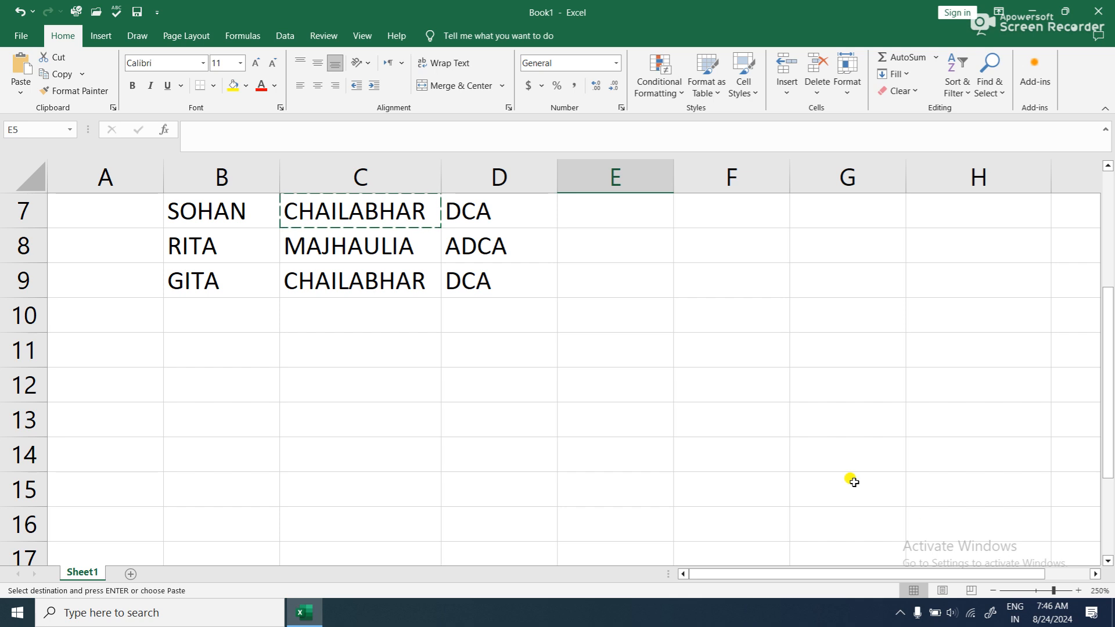
scroll(694, 294, "up", 2)
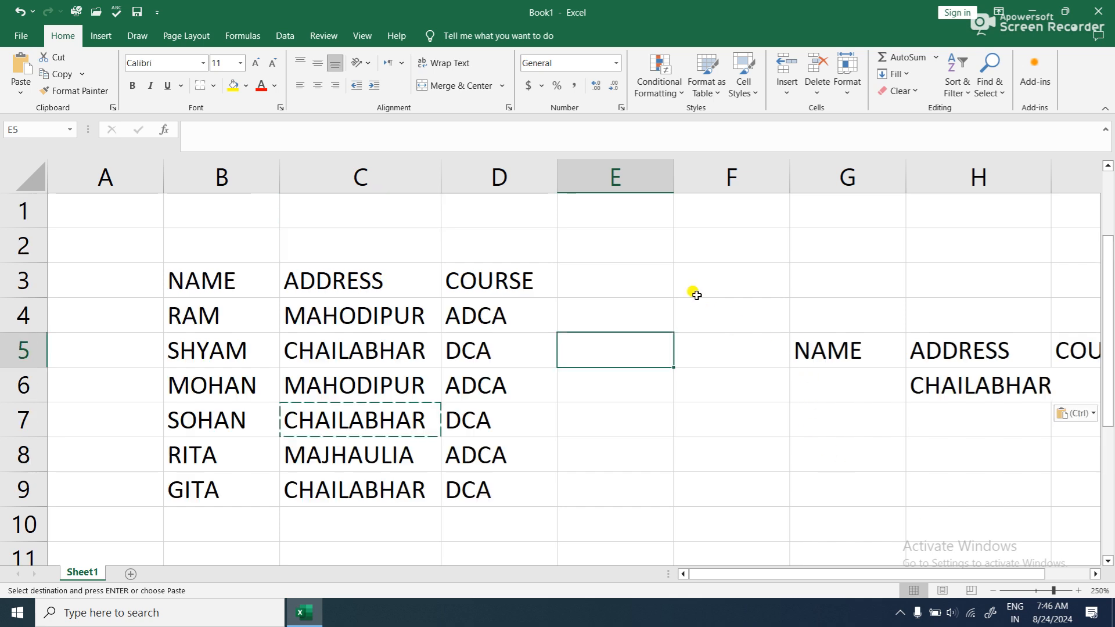
- Set up an advanced filter on B3:D9 that copies to another location, with H5:H6 as the criteria range
left_click_drag(200, 280, 463, 472)
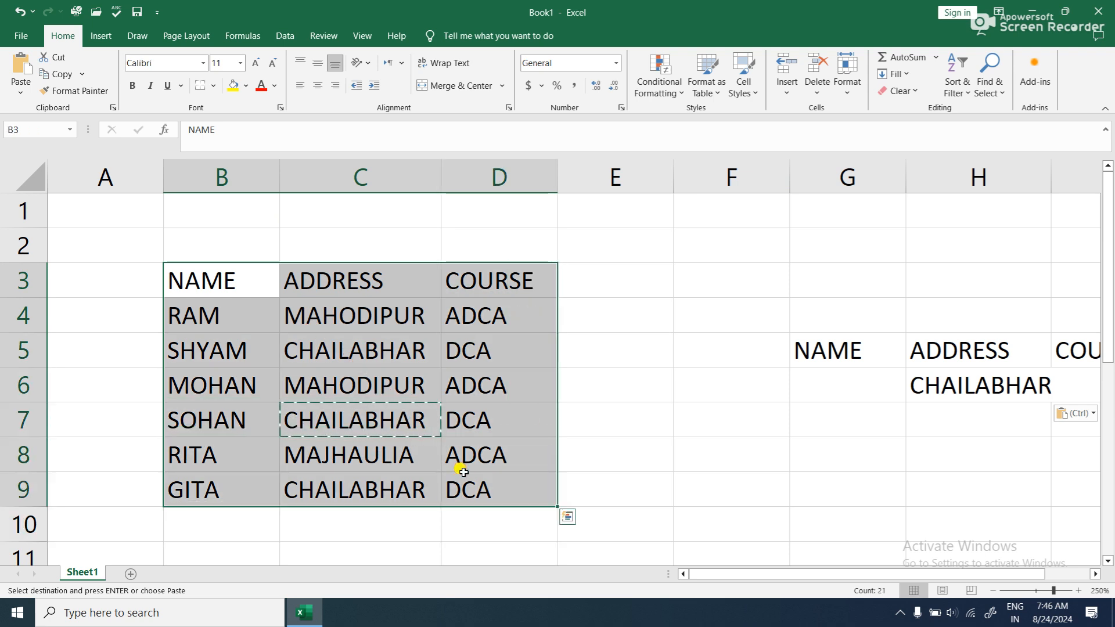
left_click(294, 36)
left_click(518, 96)
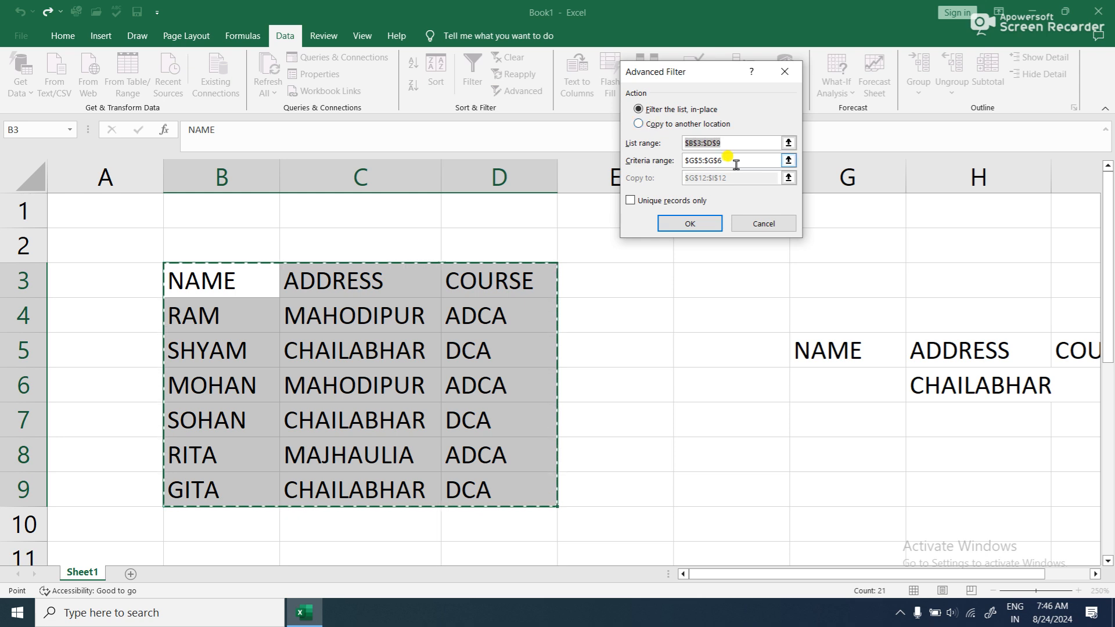
left_click_drag(741, 142, 664, 132)
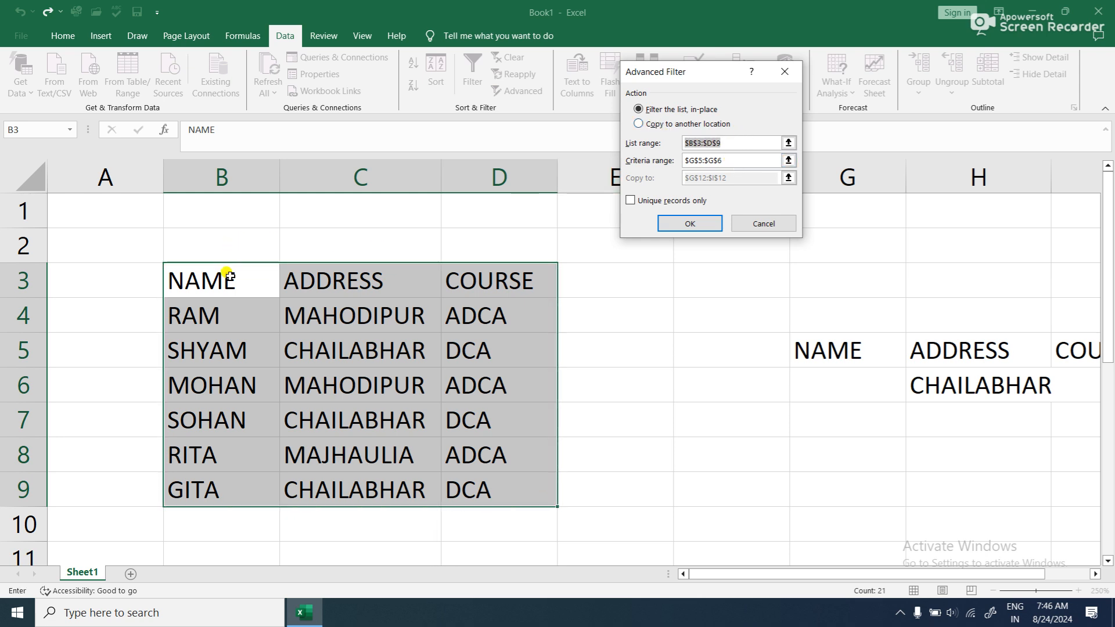
left_click(654, 124)
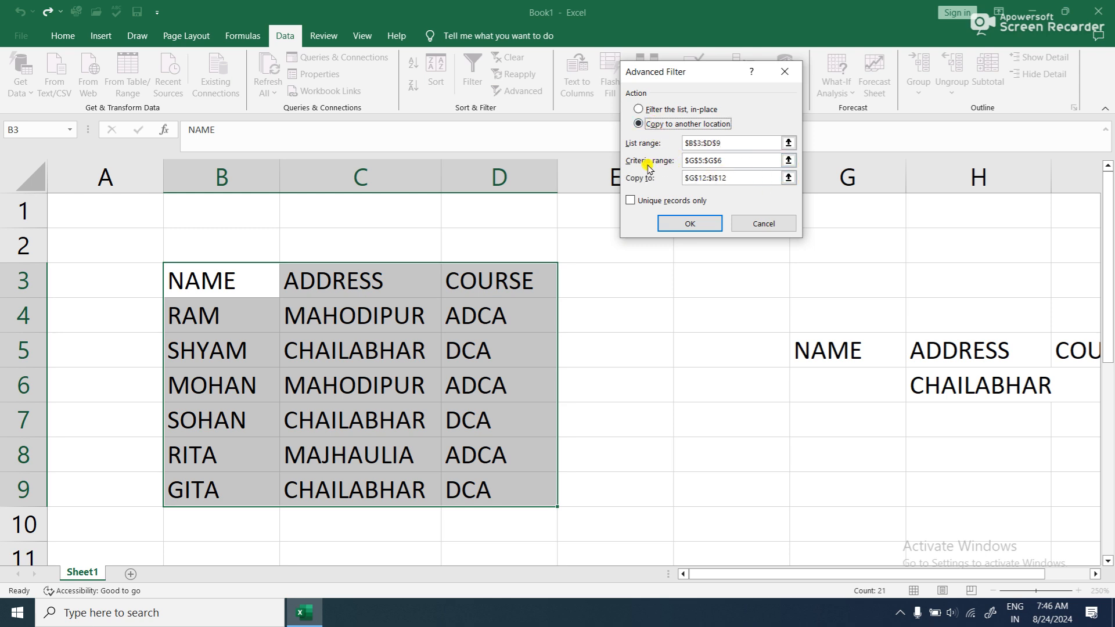
left_click(788, 161)
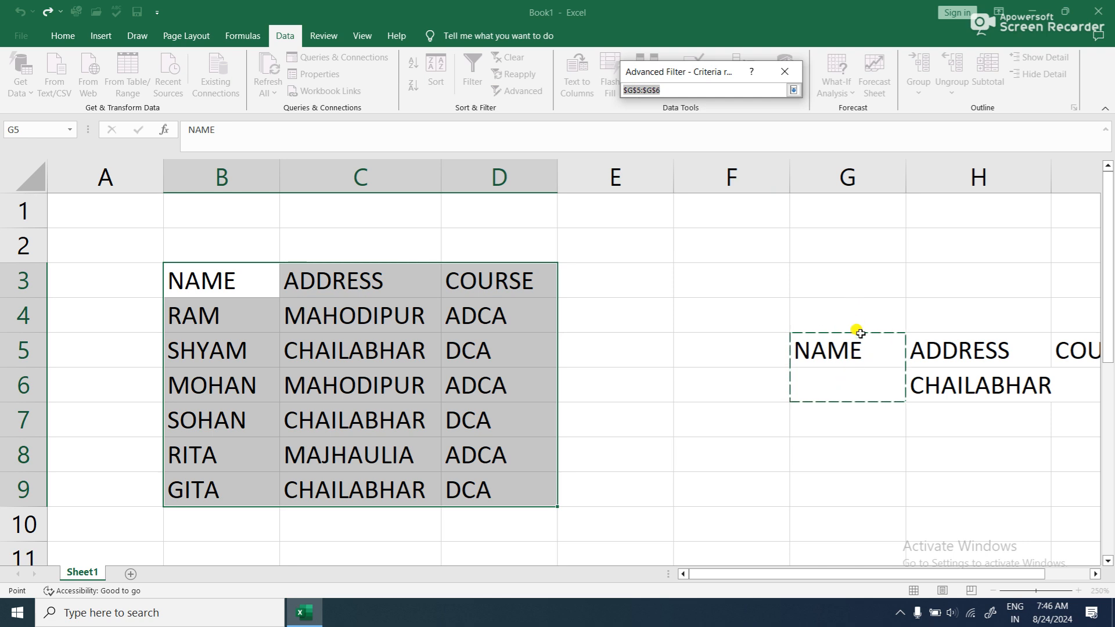
left_click(962, 347)
left_click_drag(962, 347, 961, 381)
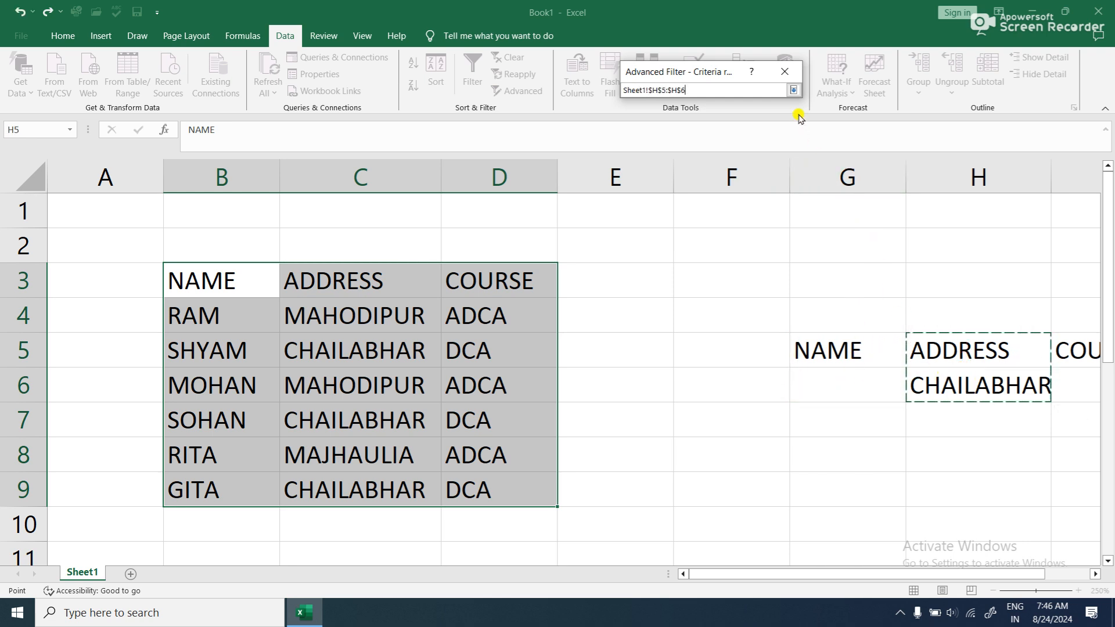
left_click(792, 90)
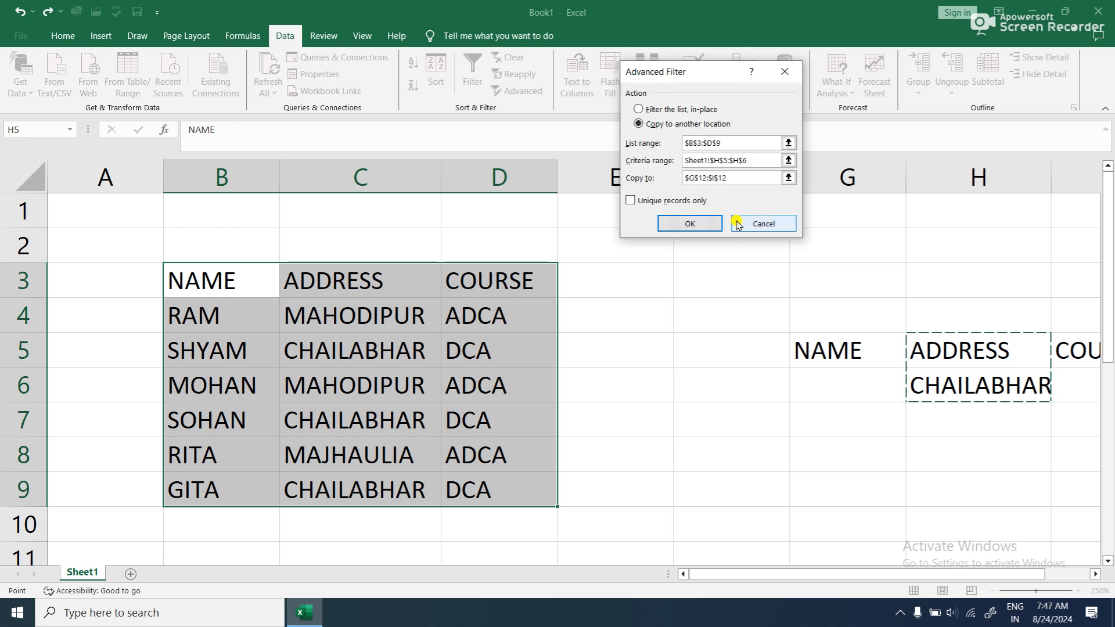
- Copy the filtered records to F8 and widen column G to fit the addresses
left_click(787, 179)
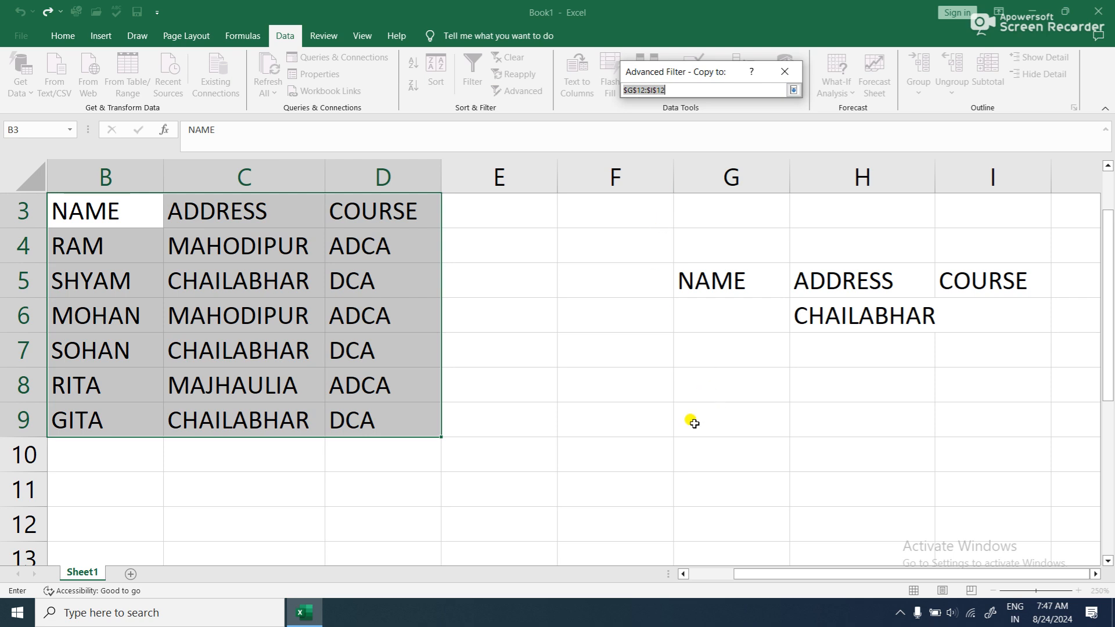
left_click(639, 377)
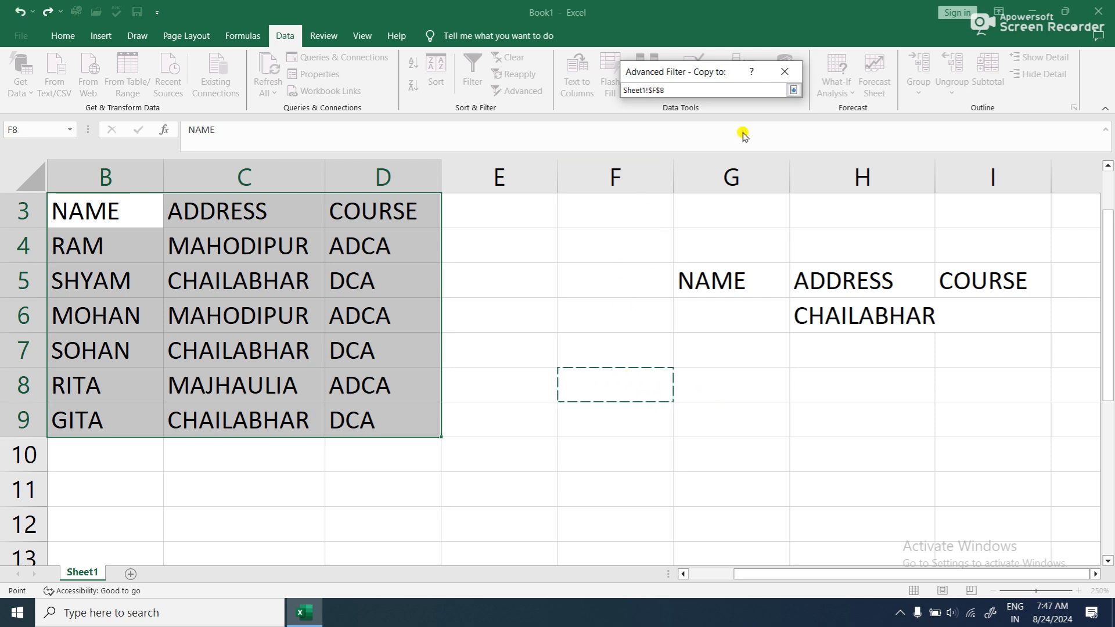
left_click(795, 90)
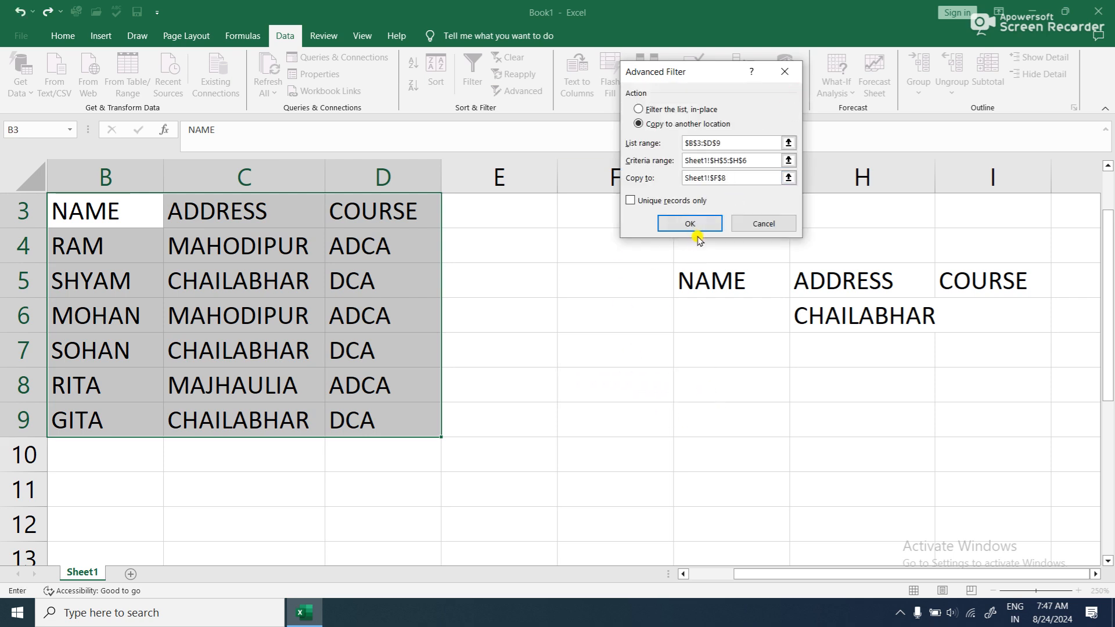
left_click(696, 236)
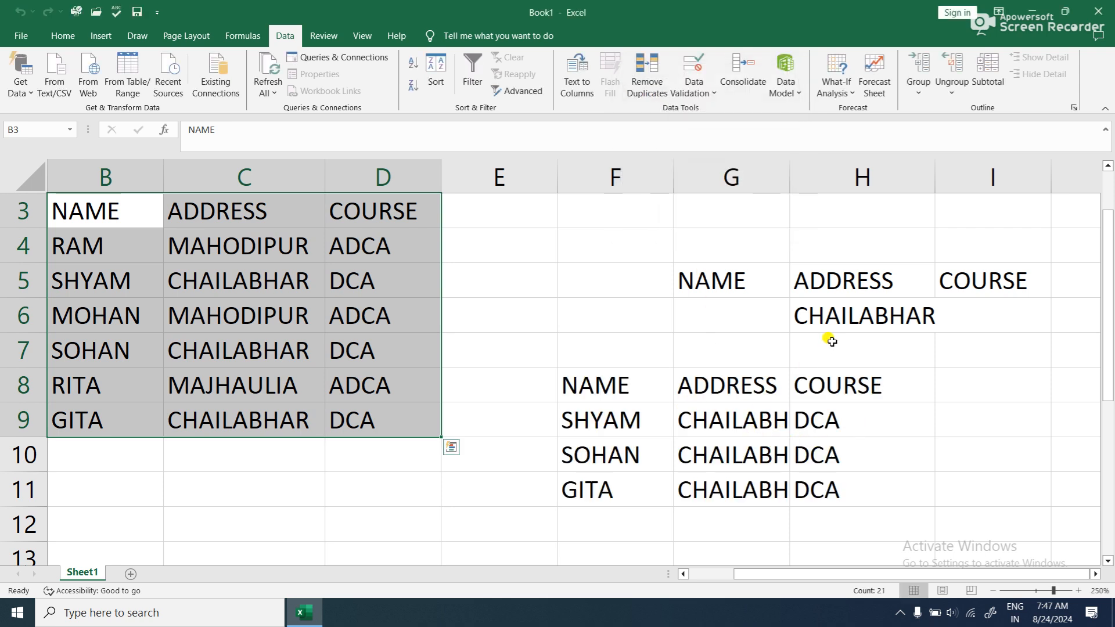
left_click_drag(790, 183, 848, 215)
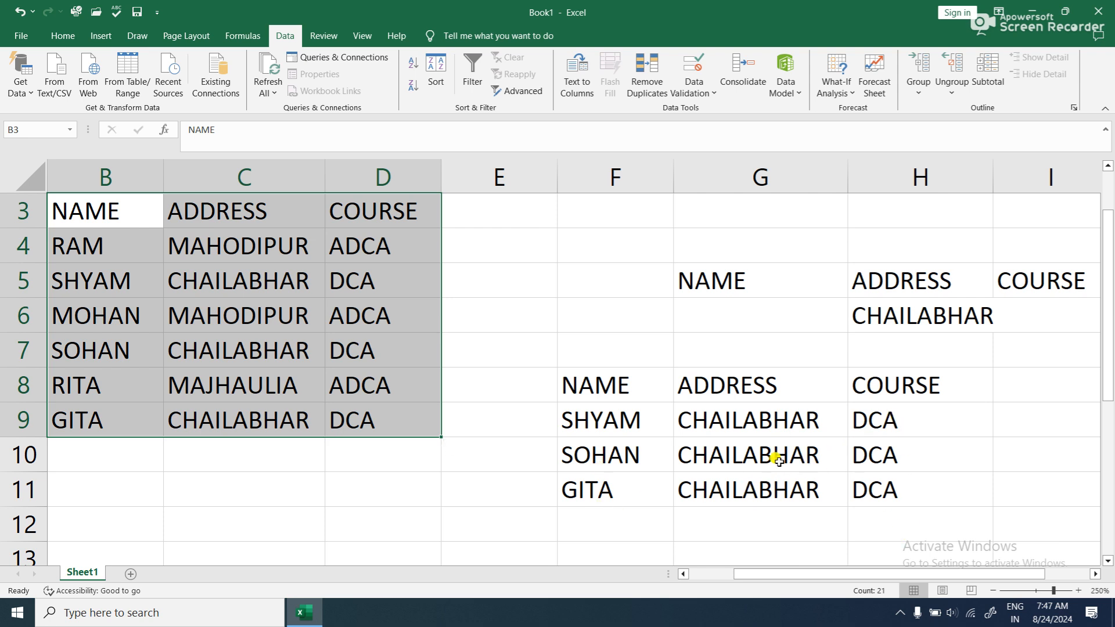
- Clear the copied filter results in E8:H12, removing both contents and formatting
left_click_drag(538, 375, 868, 515)
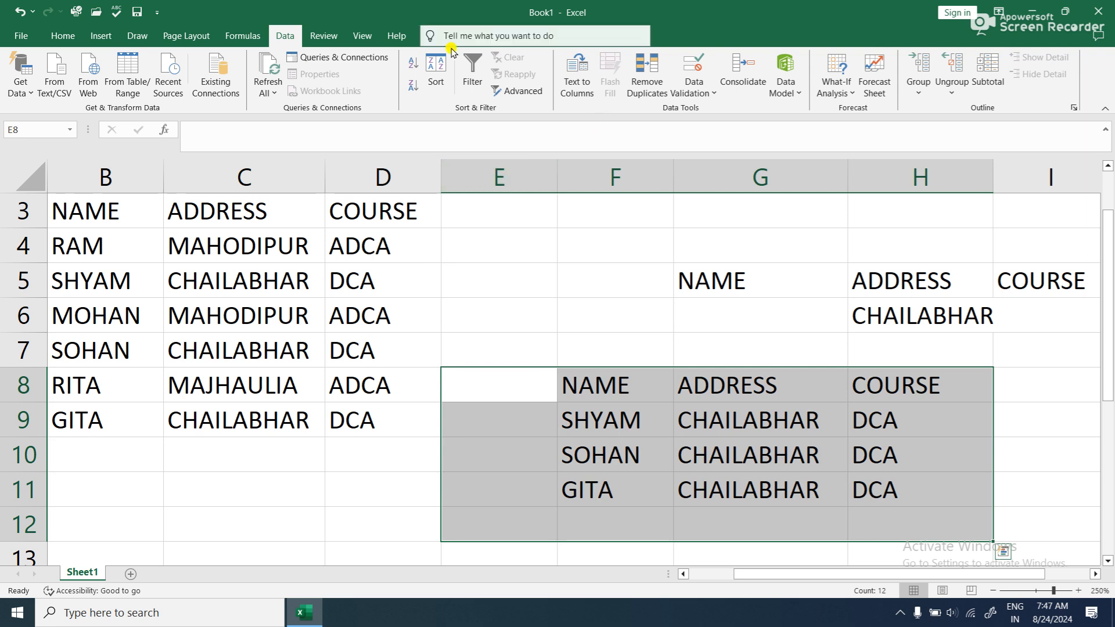
left_click(63, 35)
left_click(899, 92)
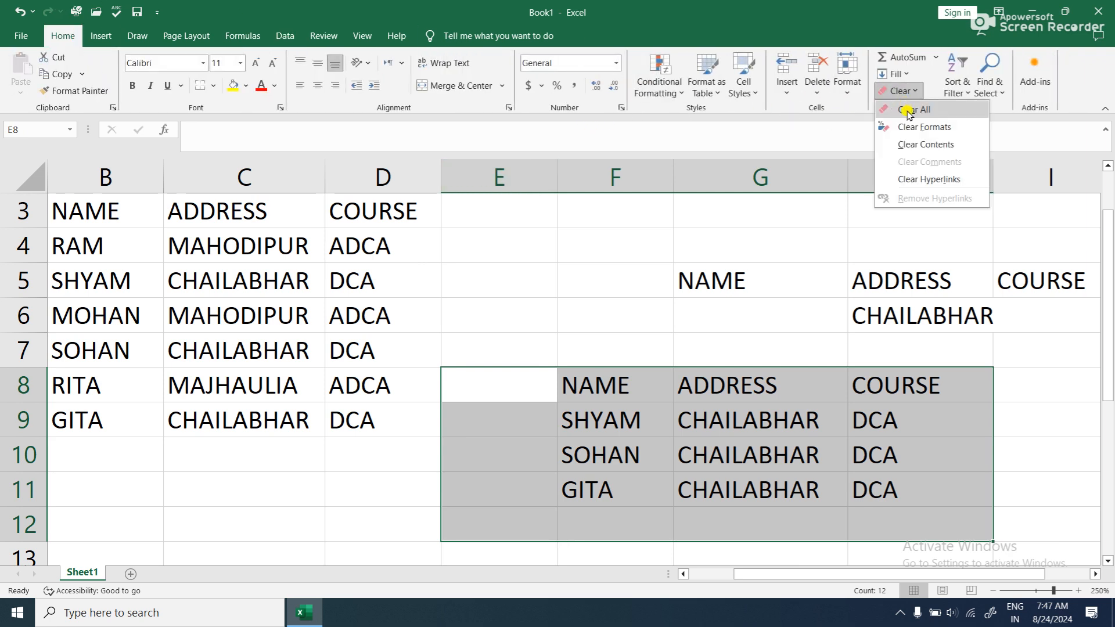
left_click(911, 111)
left_click(450, 289)
left_click_drag(824, 573, 823, 503)
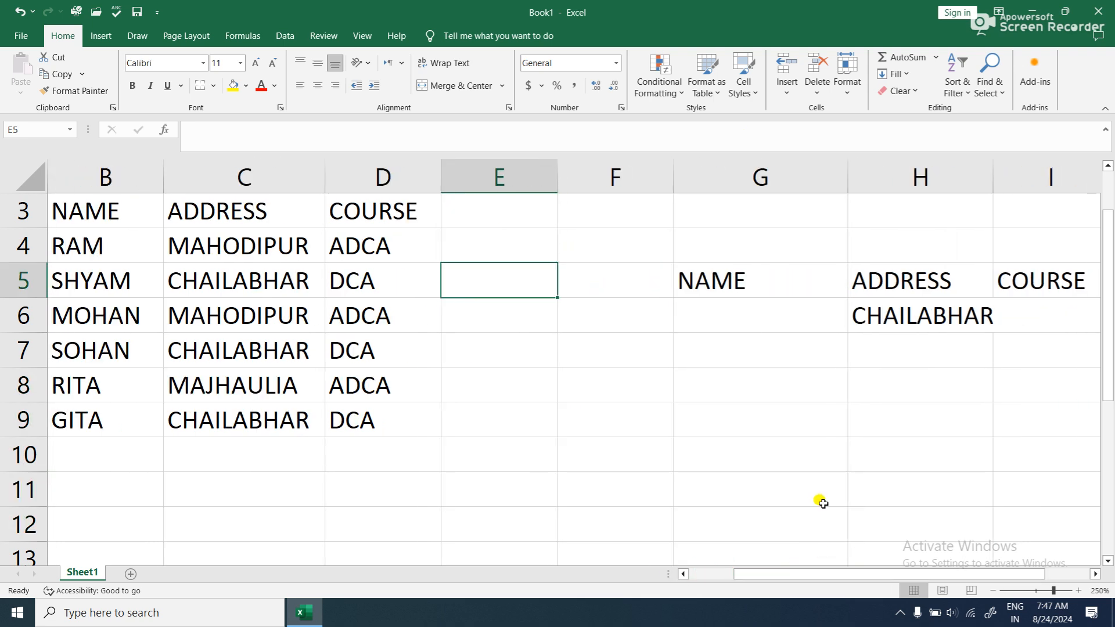
- Clear everything from the address criterion cell H6
left_click(947, 324)
left_click(899, 91)
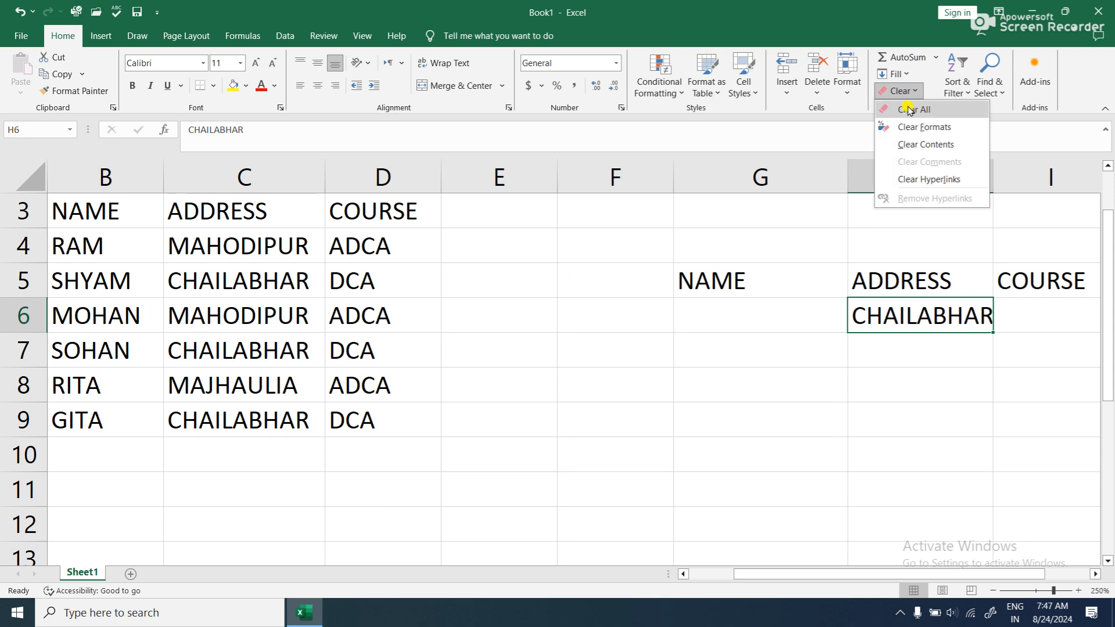
left_click(910, 110)
left_click(514, 419)
left_click_drag(804, 575, 459, 426)
scroll(281, 356, "up", 1)
left_click_drag(224, 279, 483, 487)
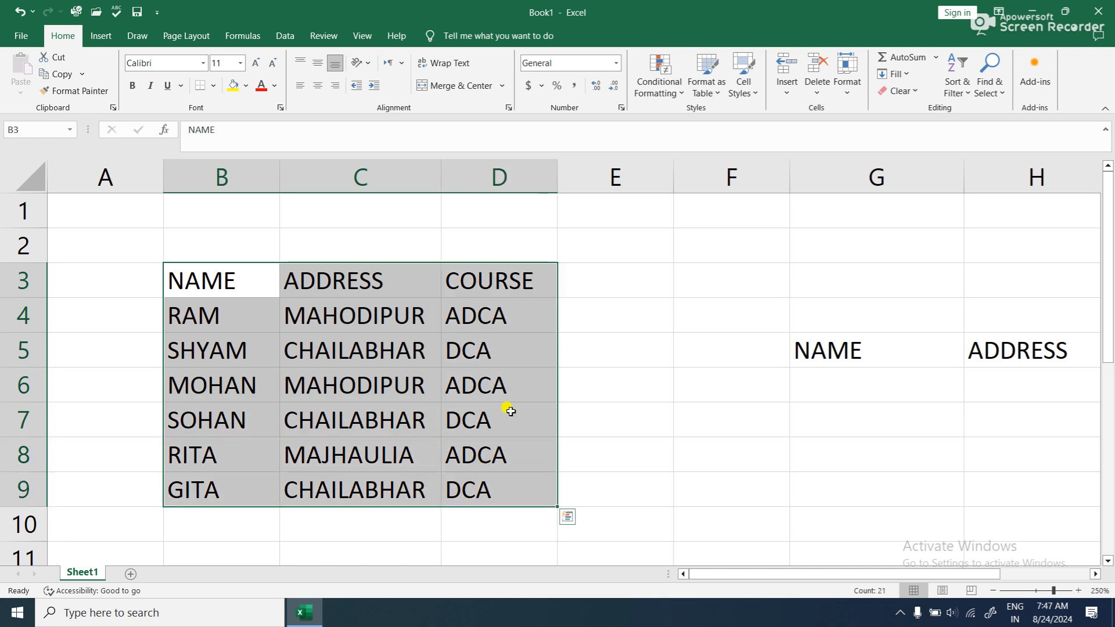
left_click(285, 33)
left_click(509, 96)
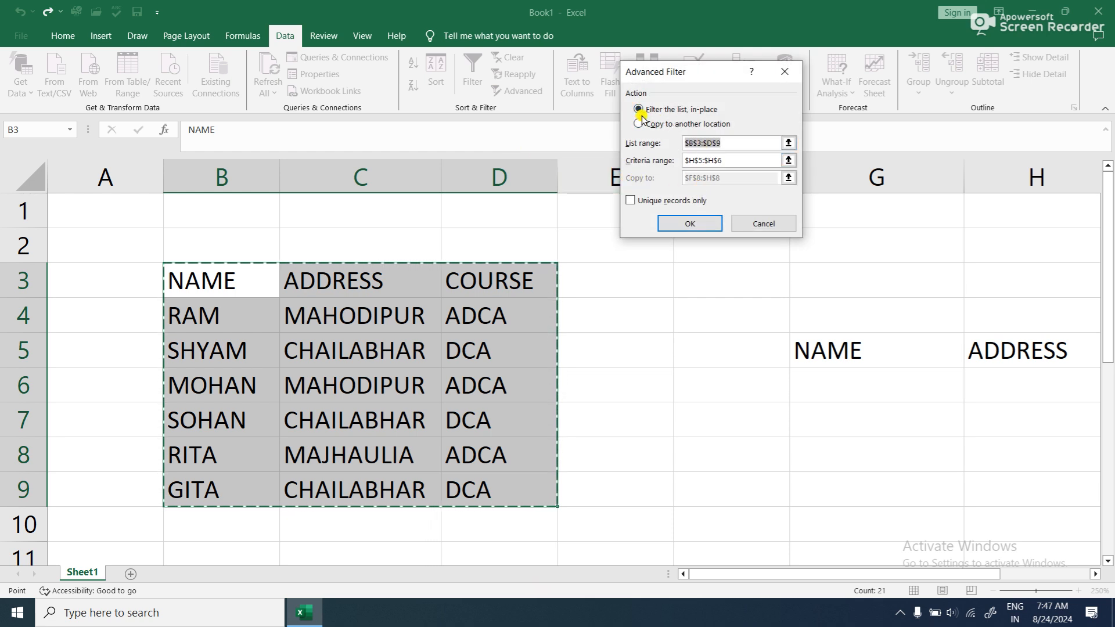
left_click(783, 70)
- Copy the course ADCA from D4 and paste it into I6 as the criterion under COURSE
left_click_drag(790, 575, 879, 578)
left_click(674, 466)
left_click(244, 312)
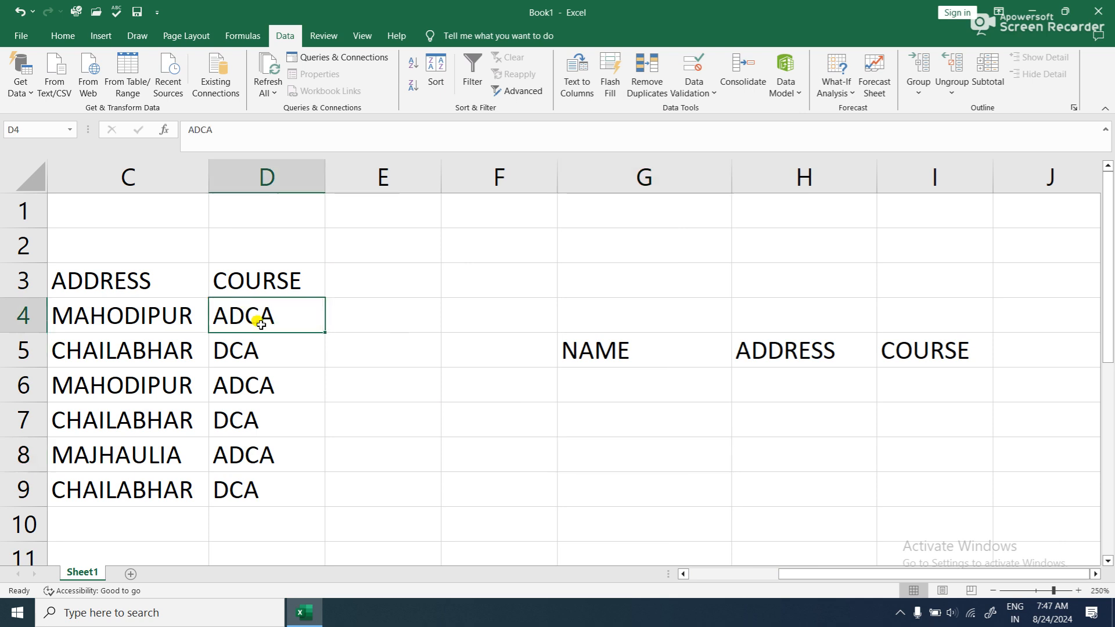
left_click(63, 36)
left_click(58, 74)
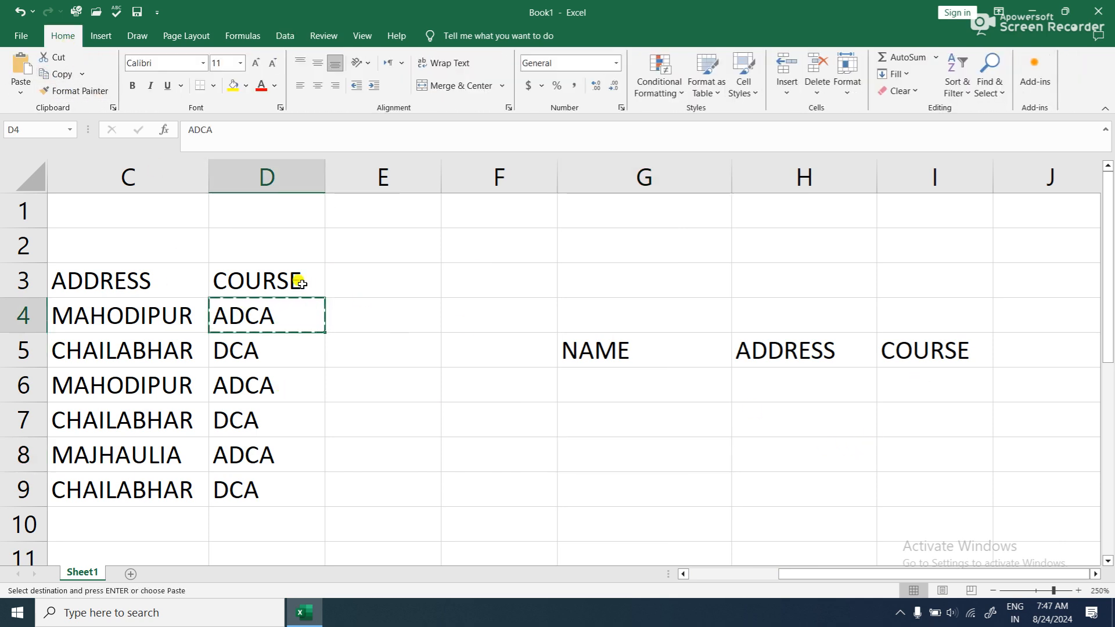
left_click(936, 381)
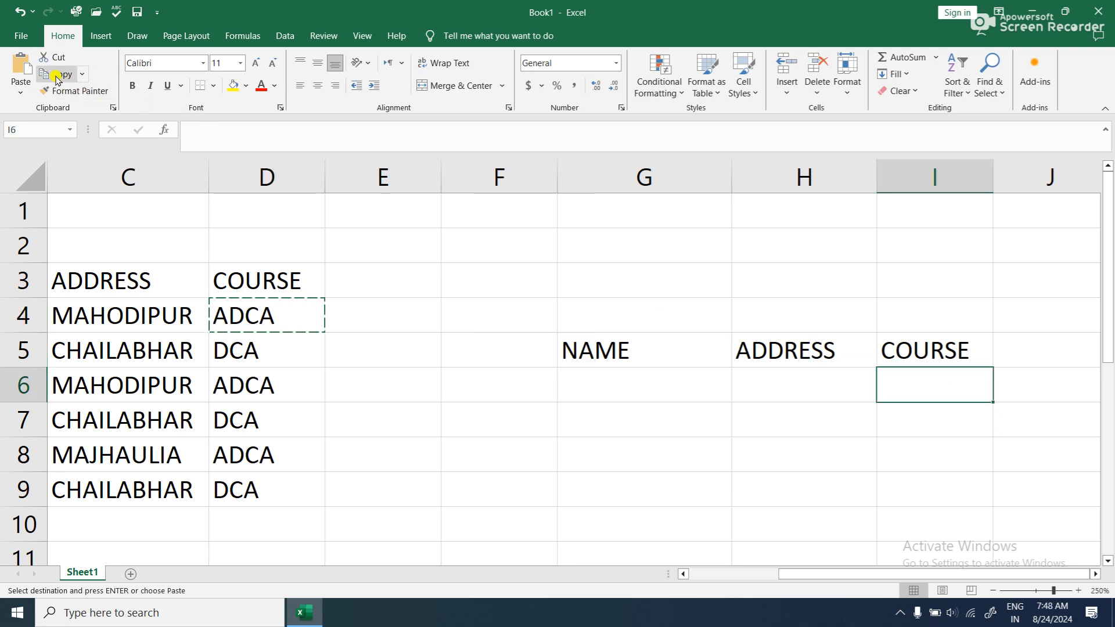
left_click(22, 65)
left_click(393, 349)
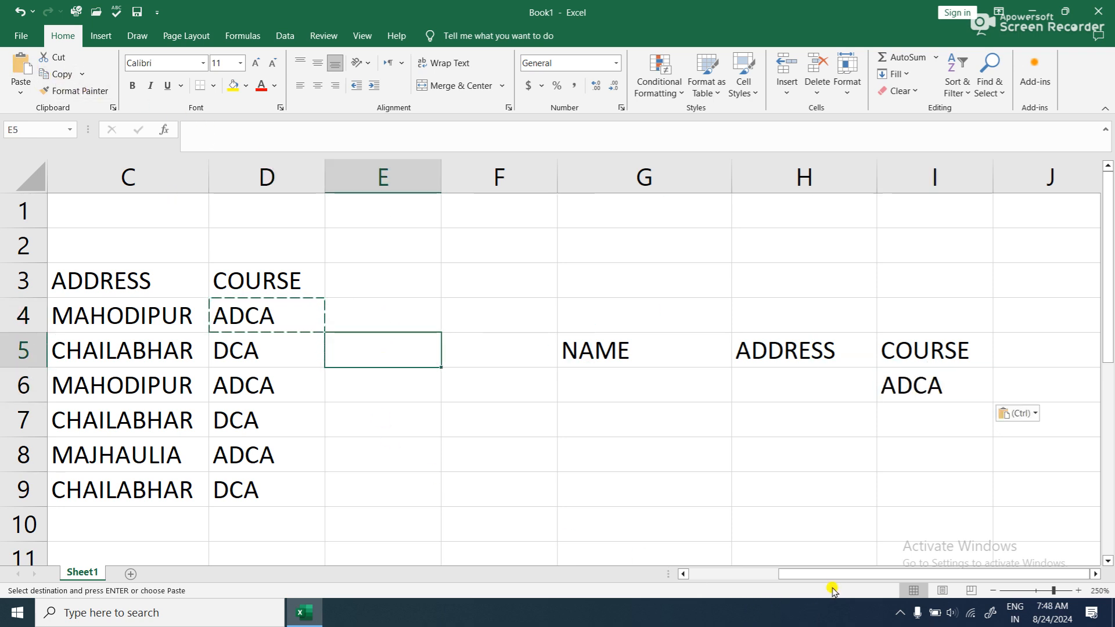
- Set up an advanced filter on the table B3:D9 with I5:I6 as the criteria range
left_click_drag(832, 574, 723, 556)
left_click(212, 279)
left_click_drag(254, 314, 468, 485)
left_click_drag(779, 574, 914, 574)
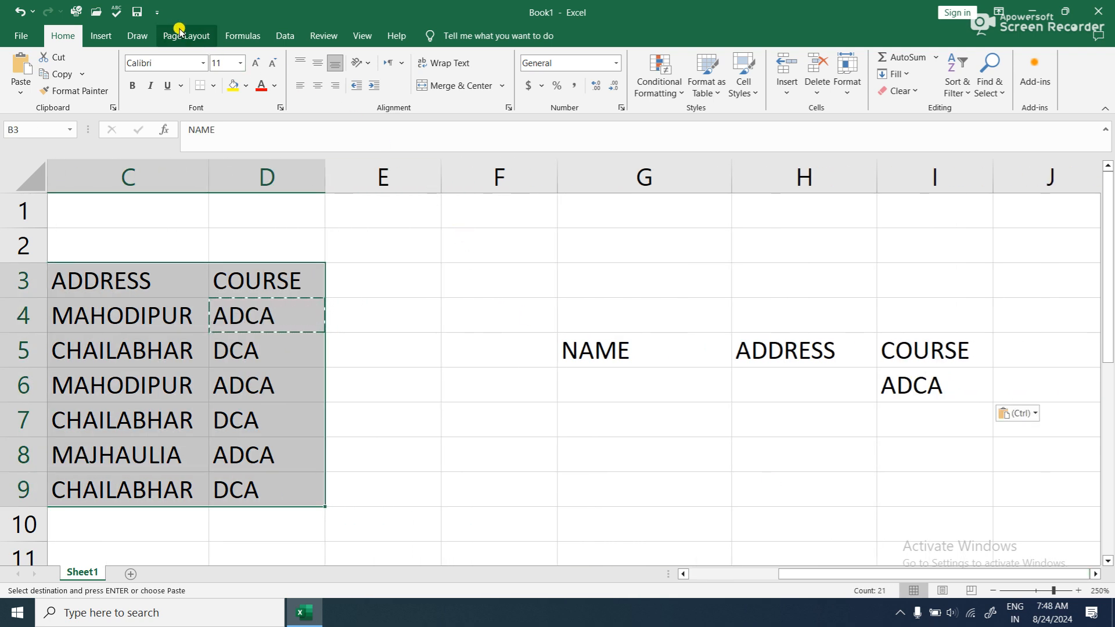
left_click(285, 36)
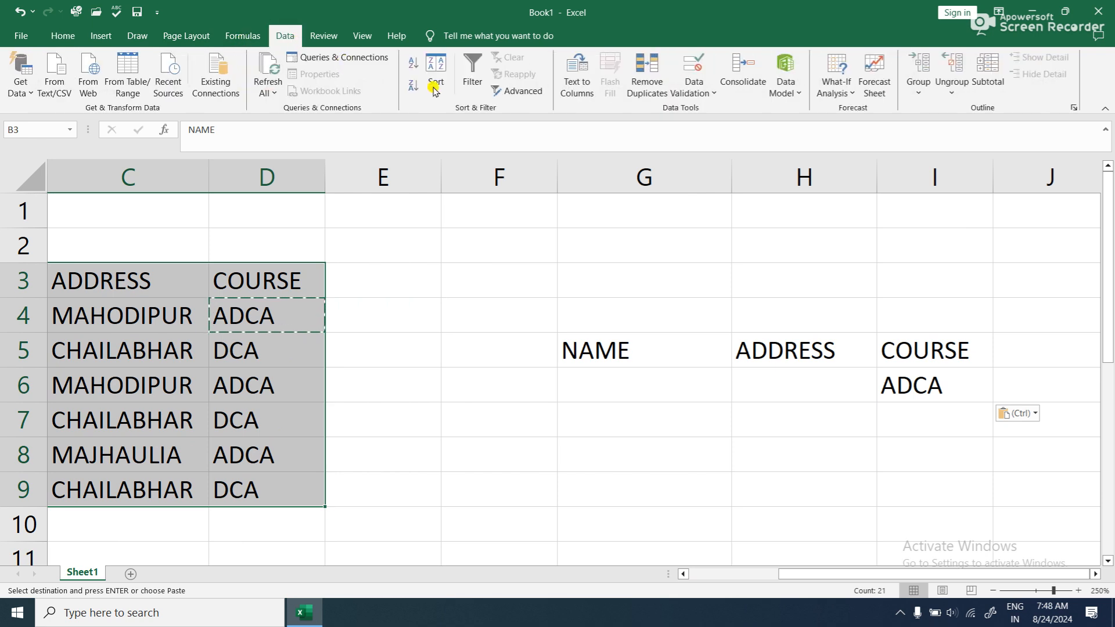
left_click(516, 91)
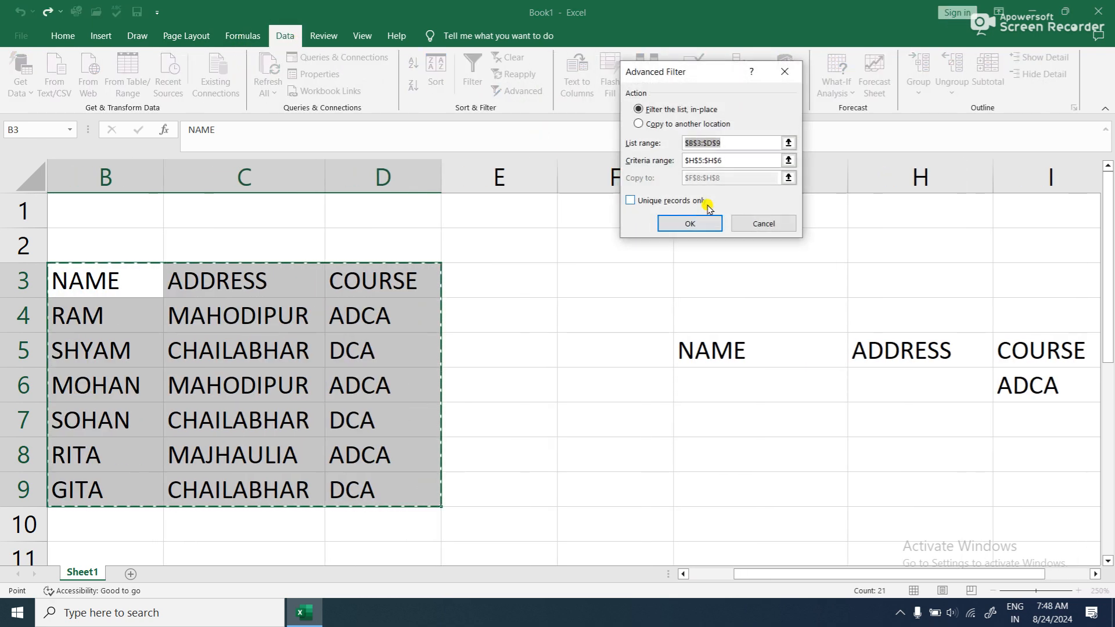
left_click(788, 161)
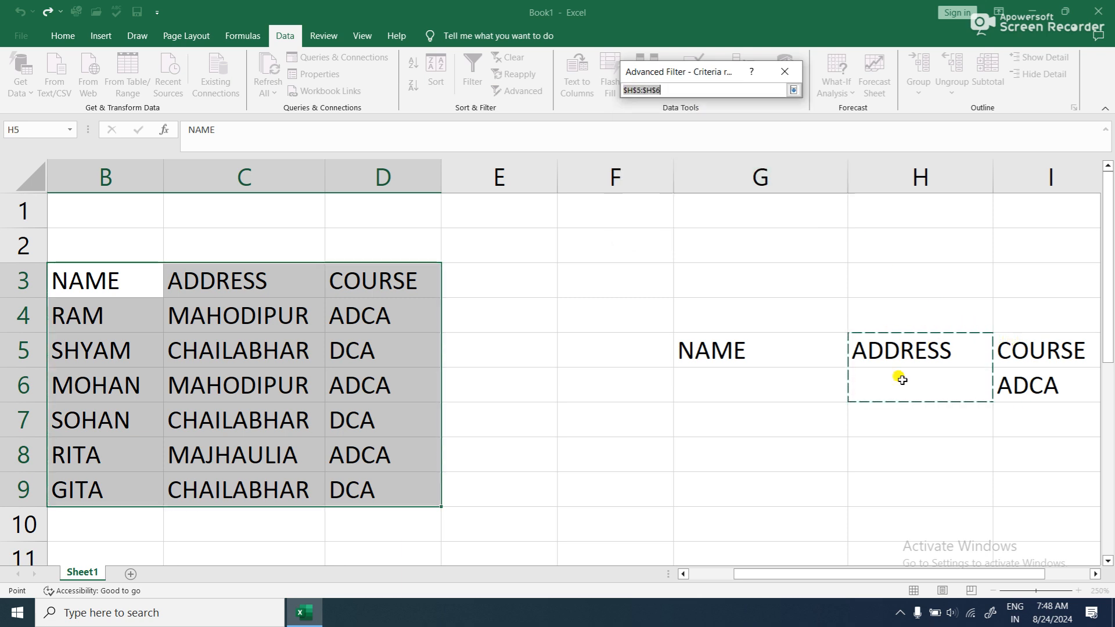
left_click_drag(1013, 349, 1014, 385)
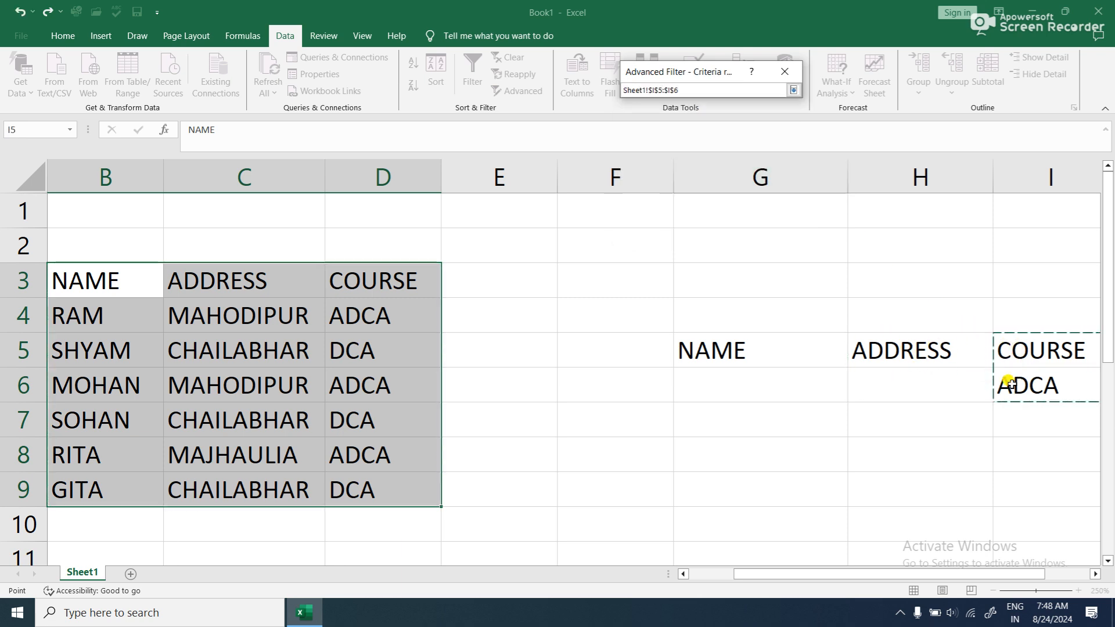
left_click(794, 90)
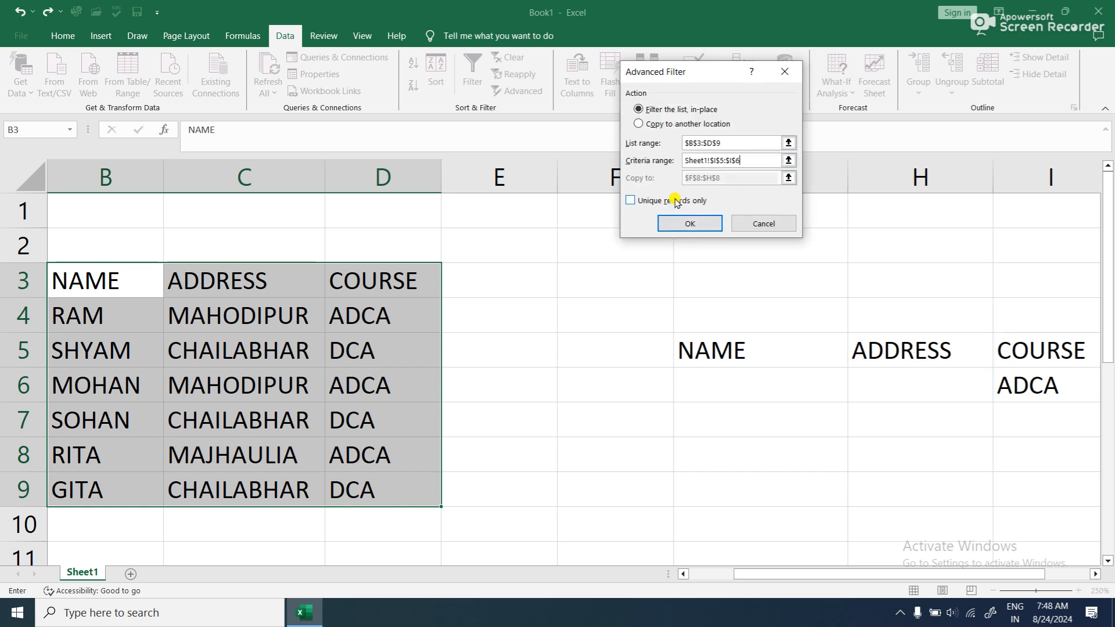
- Have the advanced filter copy the matching records to another location starting at F9, and run it
left_click(638, 124)
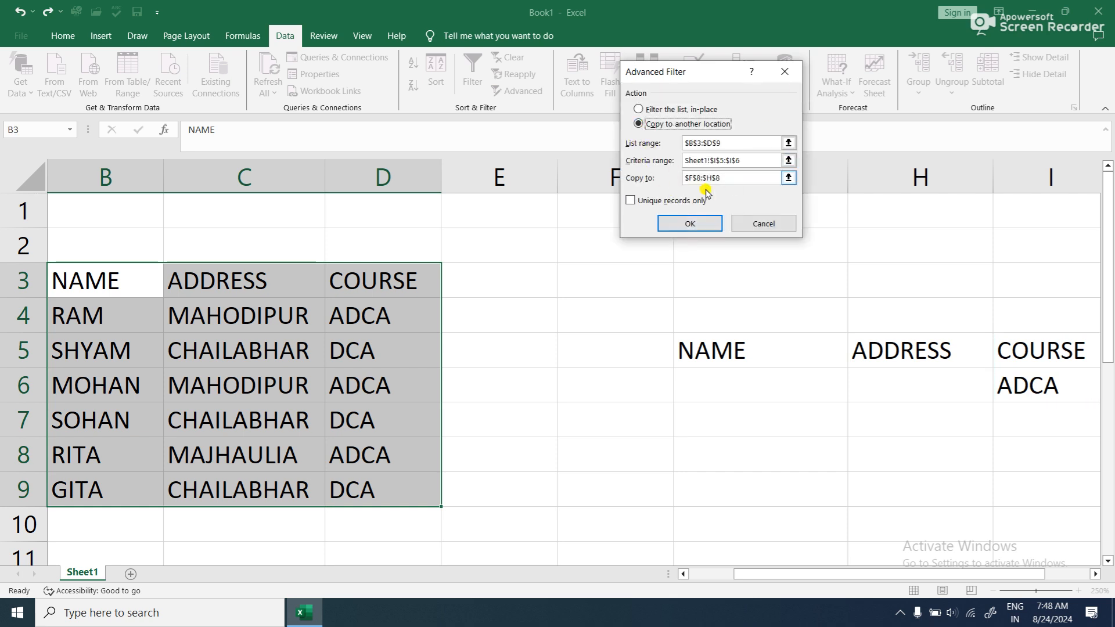
left_click(790, 179)
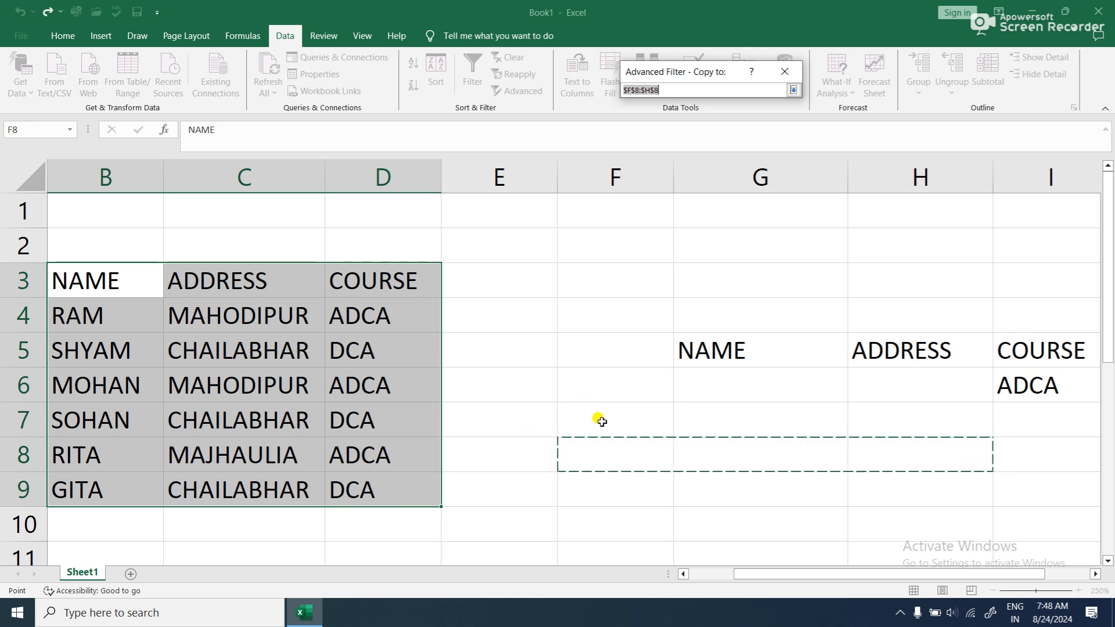
left_click(569, 476)
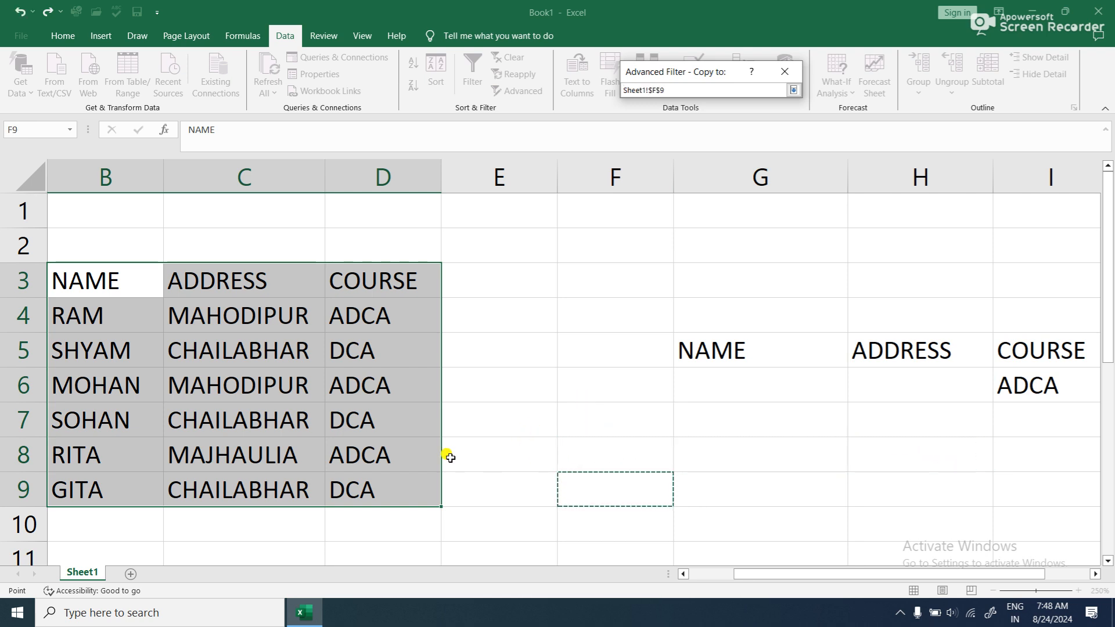
left_click(794, 90)
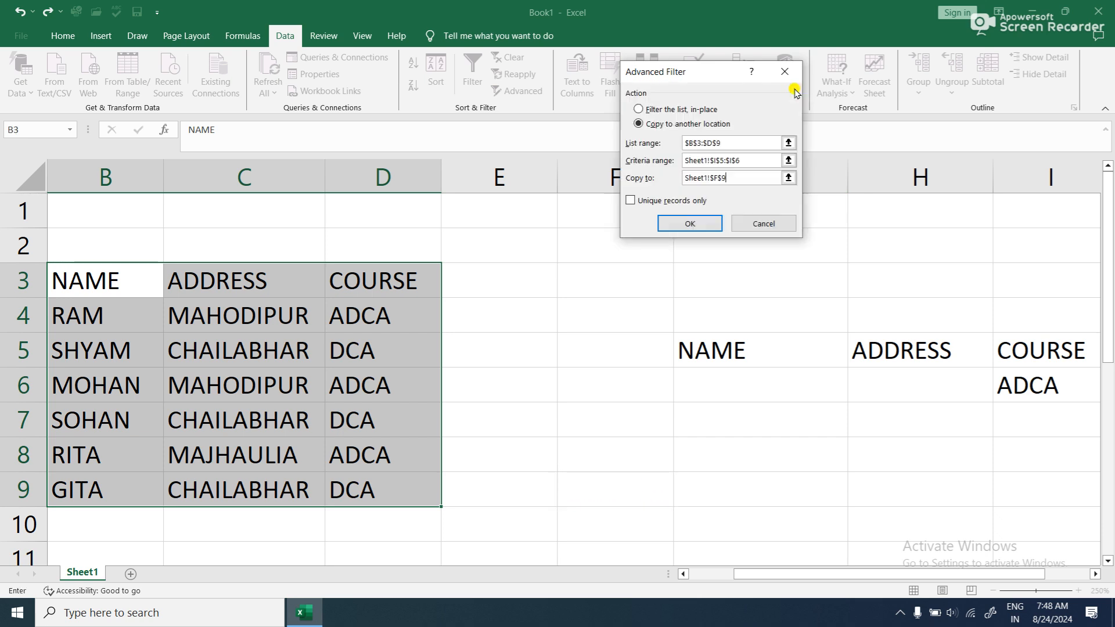
left_click(690, 223)
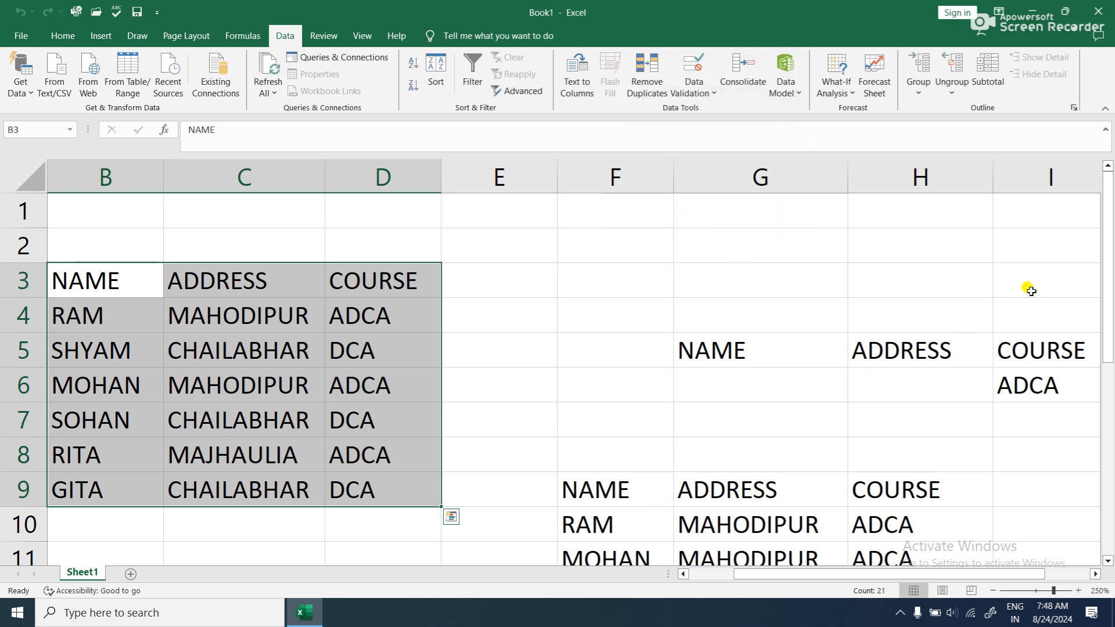
left_click_drag(1109, 220, 1110, 314)
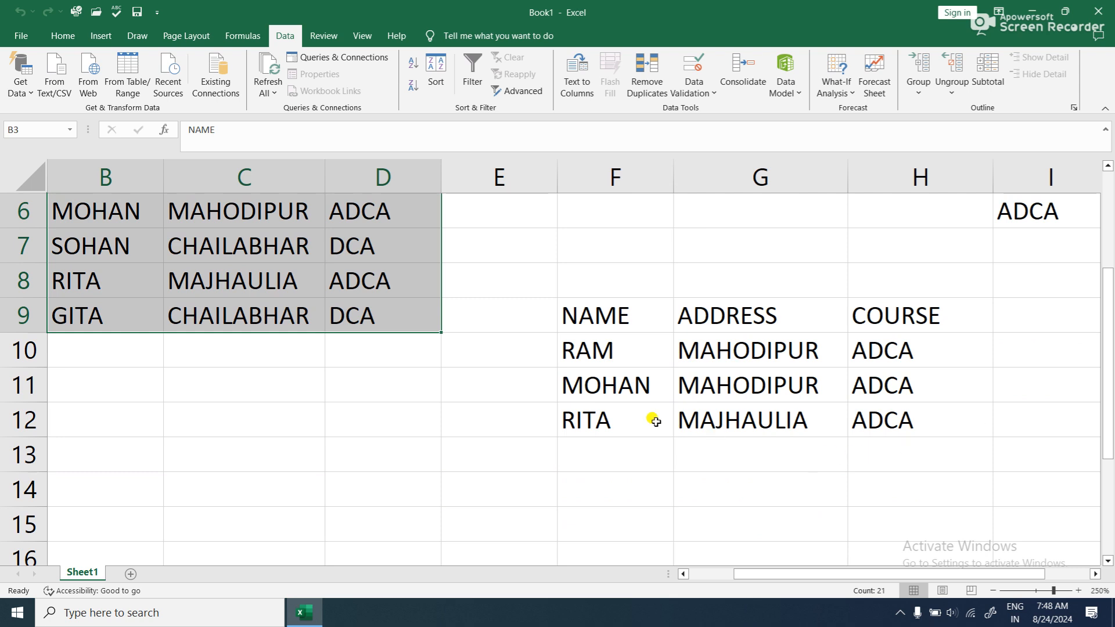
scroll(786, 380, "up", 2)
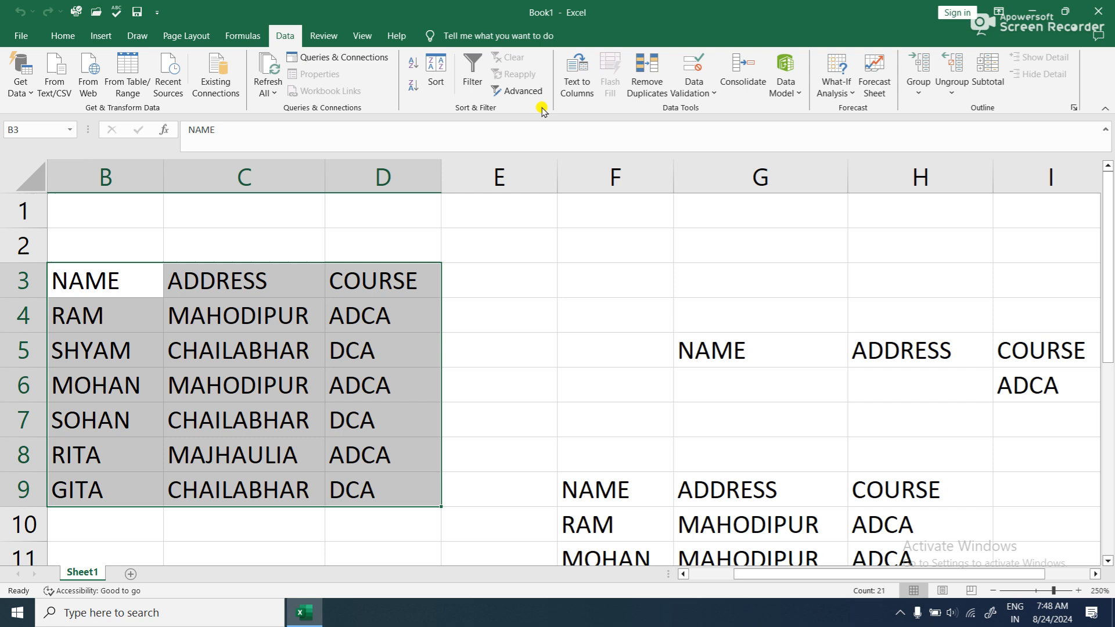
- Filter the table B3:D9 in place by the course criterion in I5:I6, keeping unique records only
left_click(423, 328)
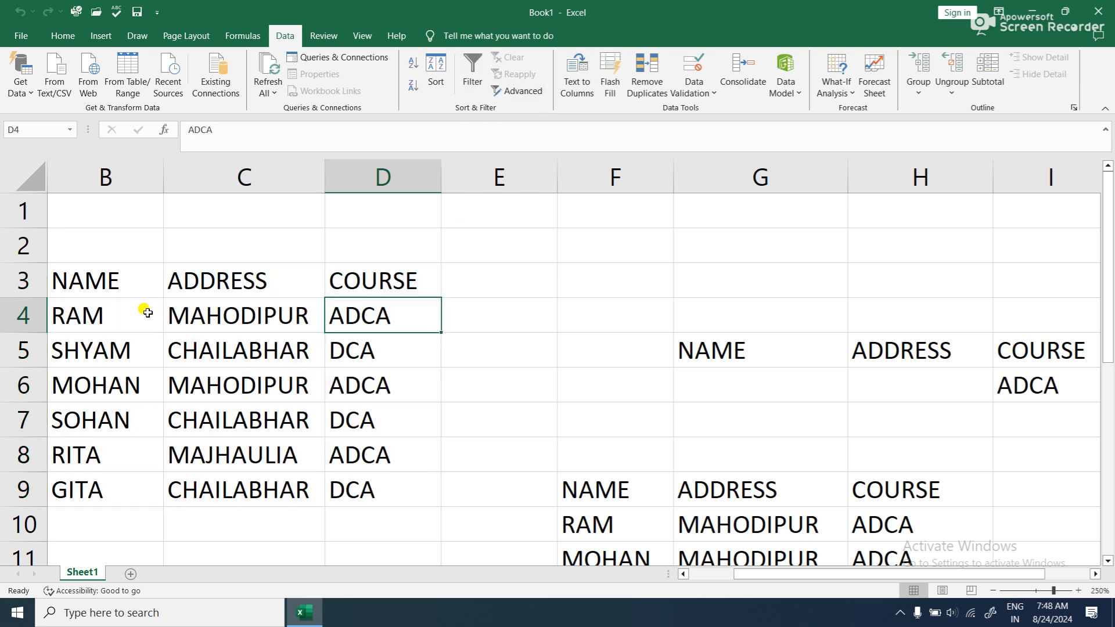
left_click(516, 91)
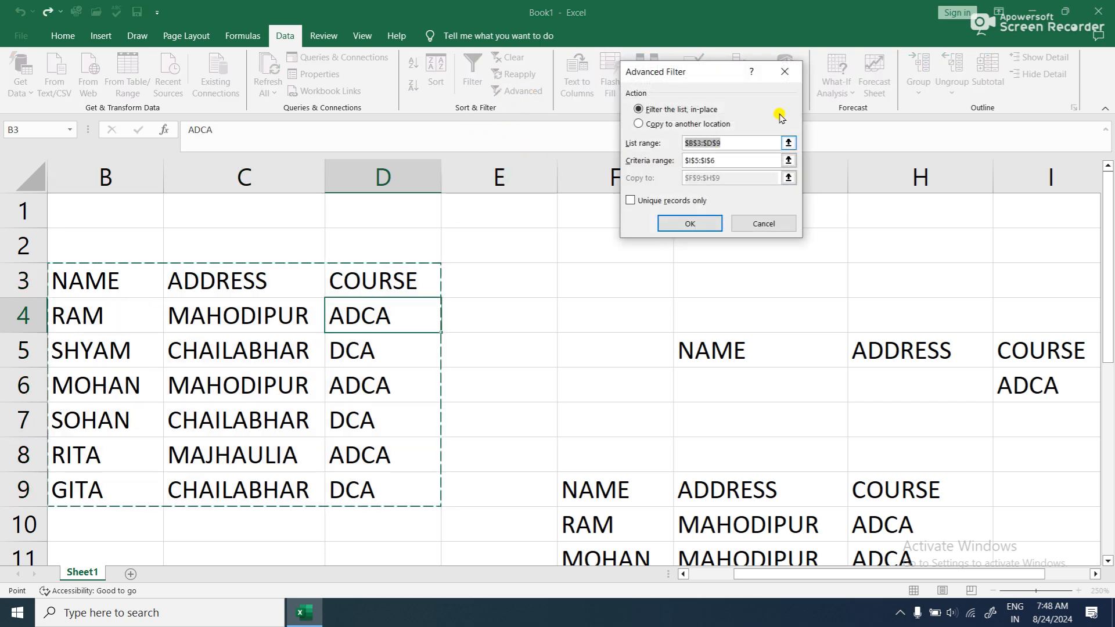
left_click(633, 201)
left_click(668, 226)
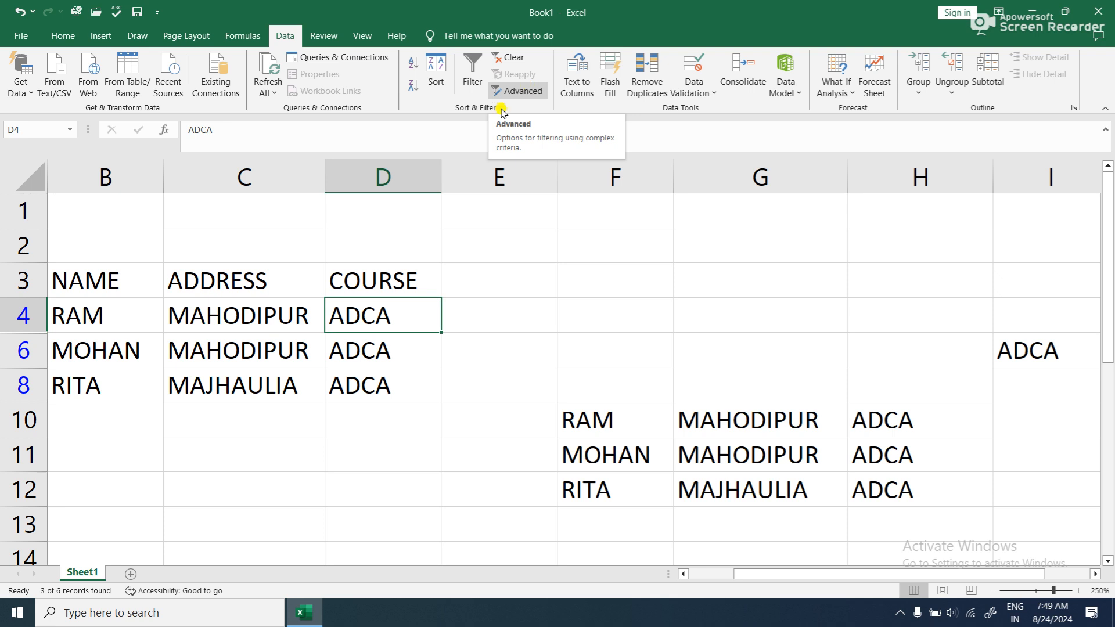
- Clear all contents and formatting from F3:I13, including the criteria cells and the copied records
left_click_drag(567, 266, 1021, 518)
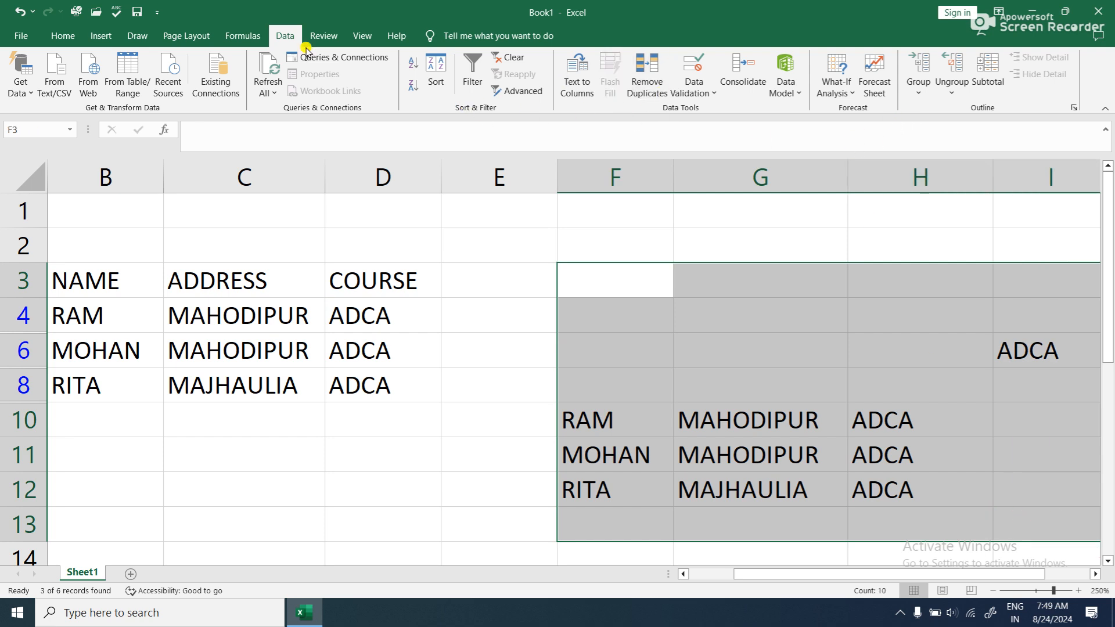
left_click(58, 35)
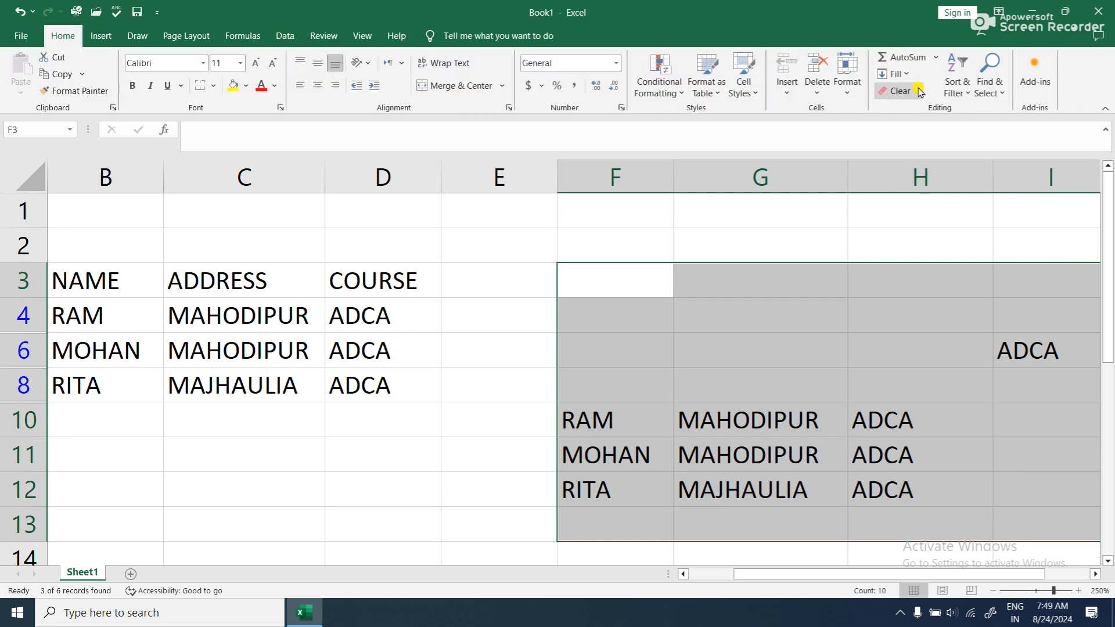
left_click(901, 90)
left_click(922, 110)
left_click(773, 258)
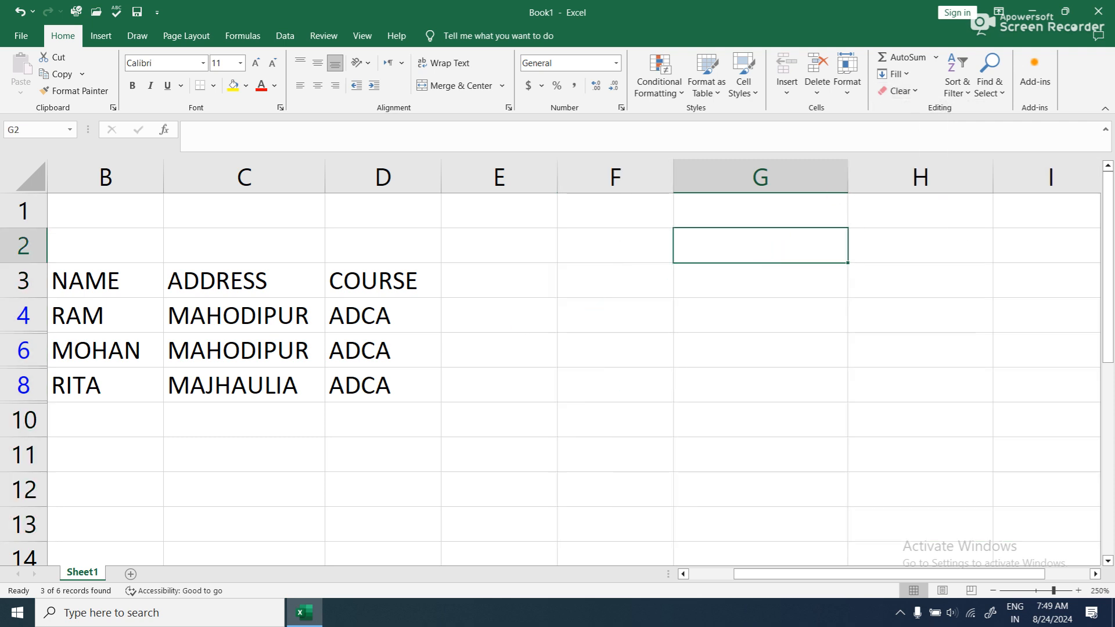
left_click_drag(837, 570, 747, 570)
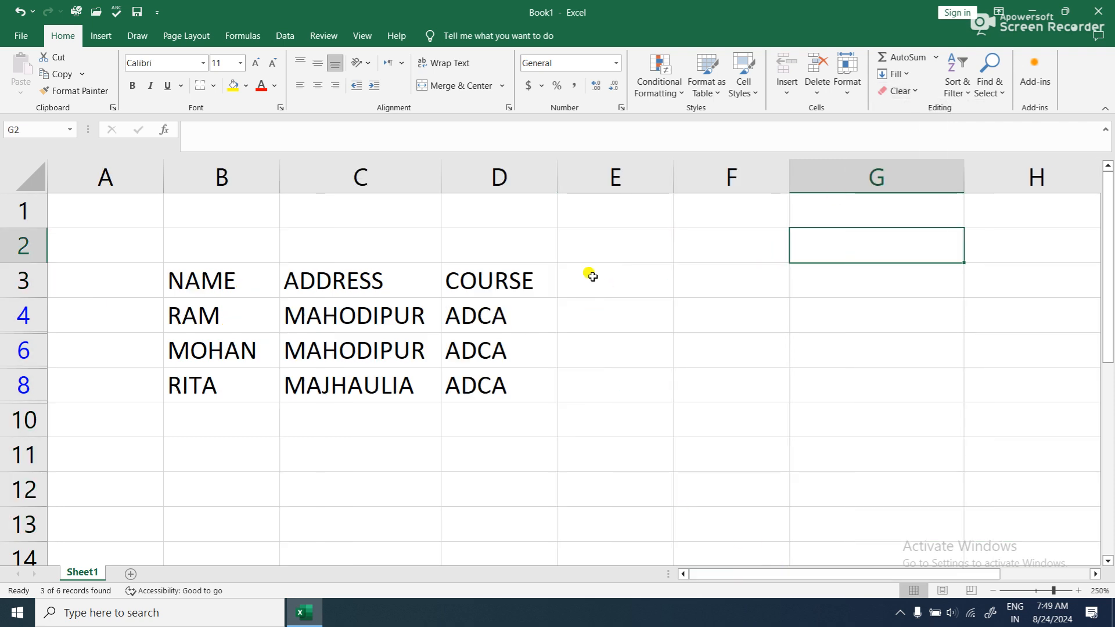
left_click(590, 274)
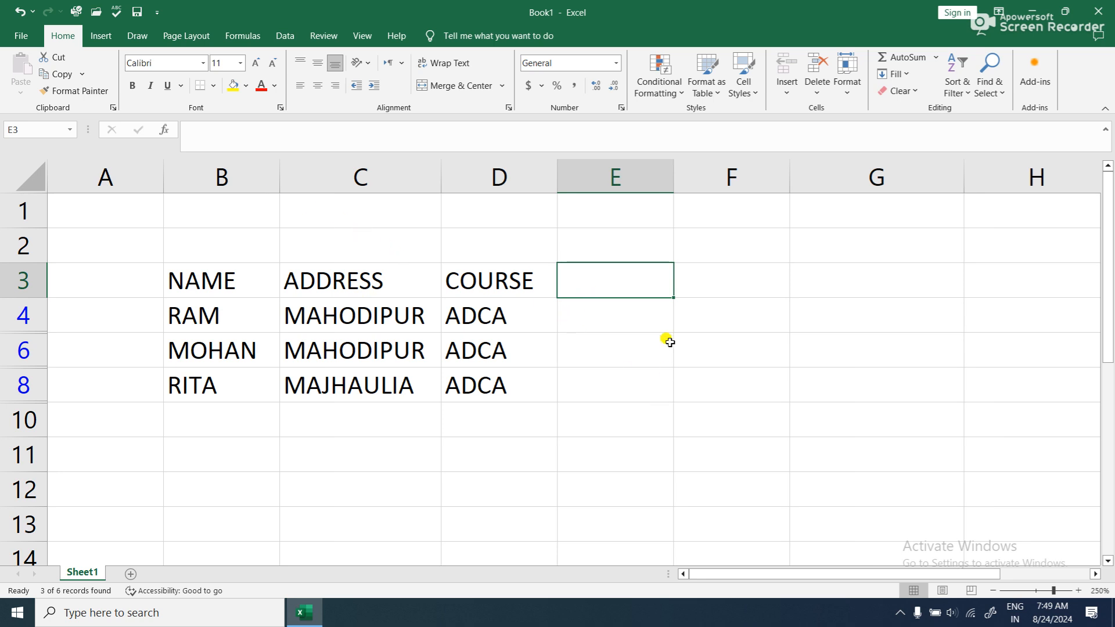
left_click(725, 316)
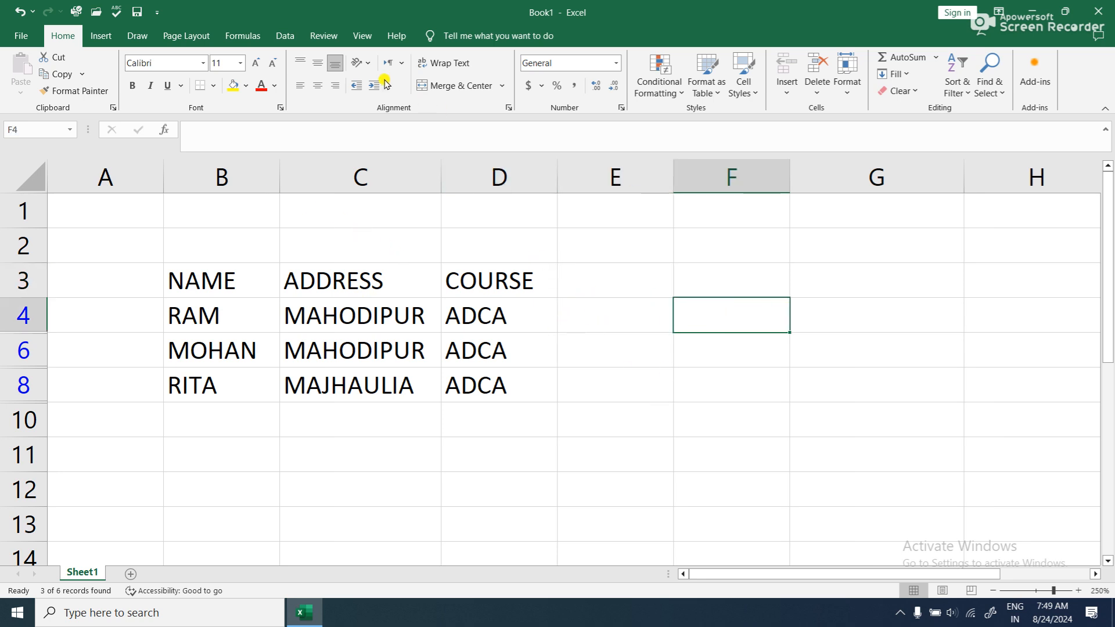
left_click(285, 35)
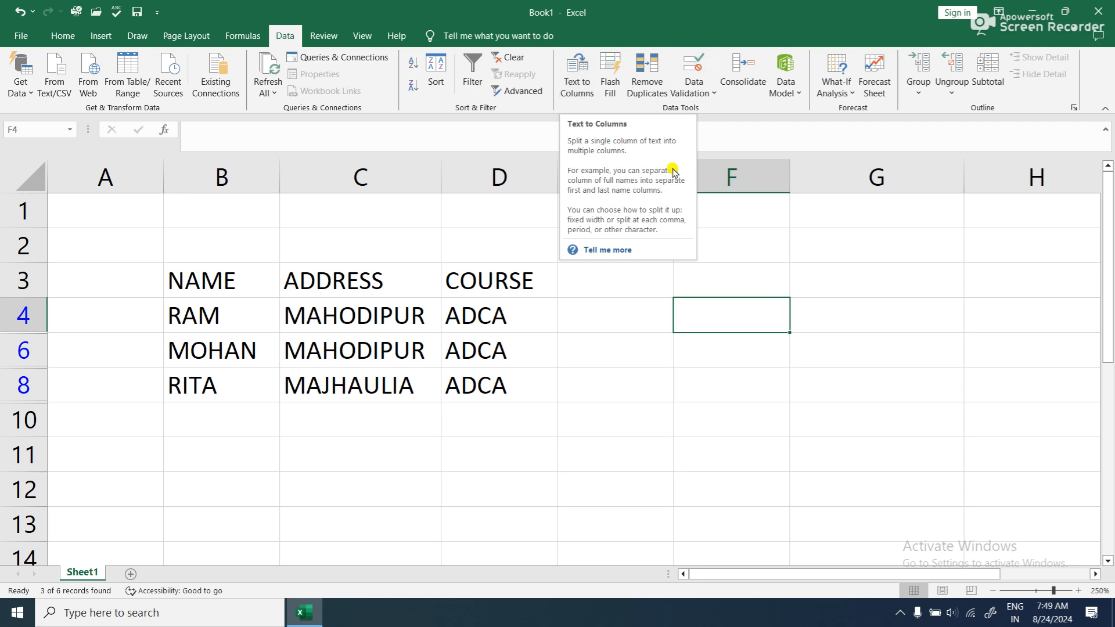
left_click(50, 36)
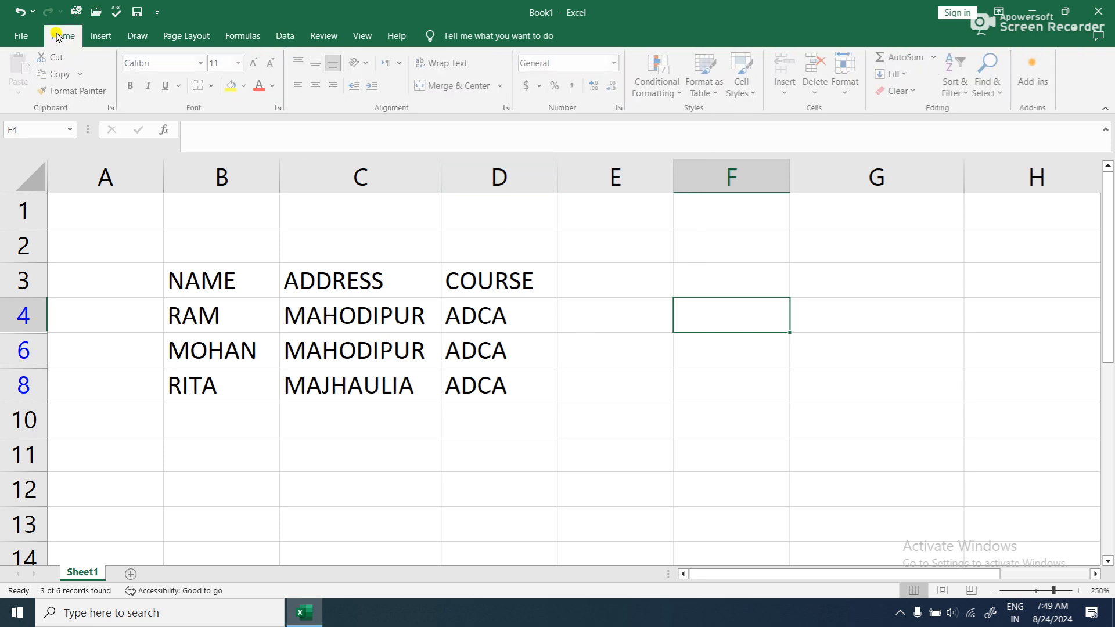
left_click(987, 87)
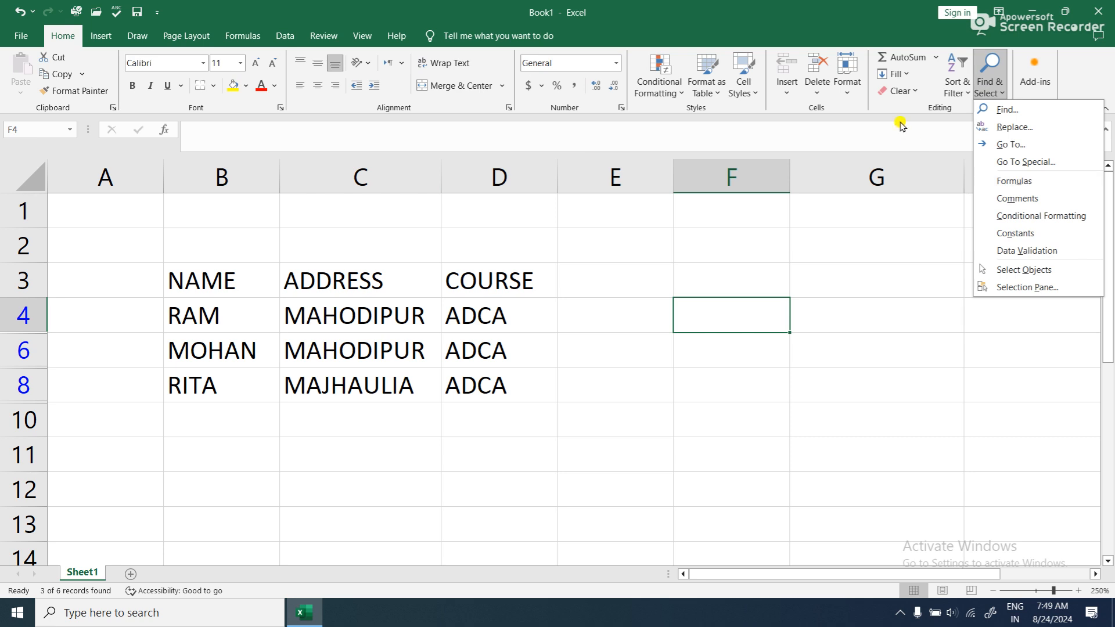
- Widen column E substantially to make room for combined text beside the COURSE column
left_click(895, 73)
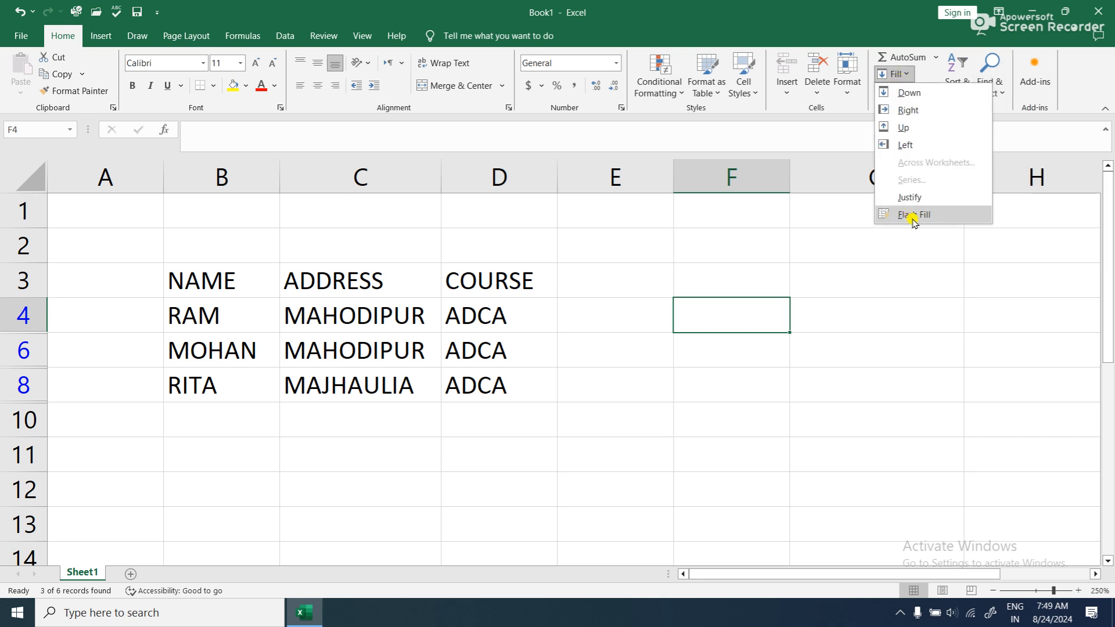
left_click(848, 289)
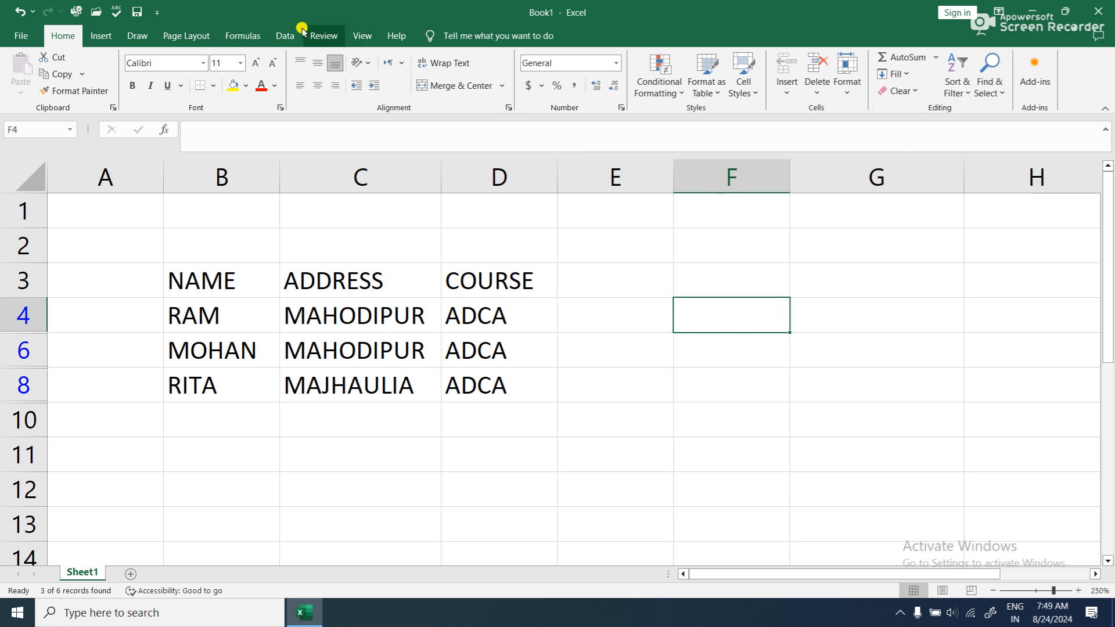
left_click(272, 35)
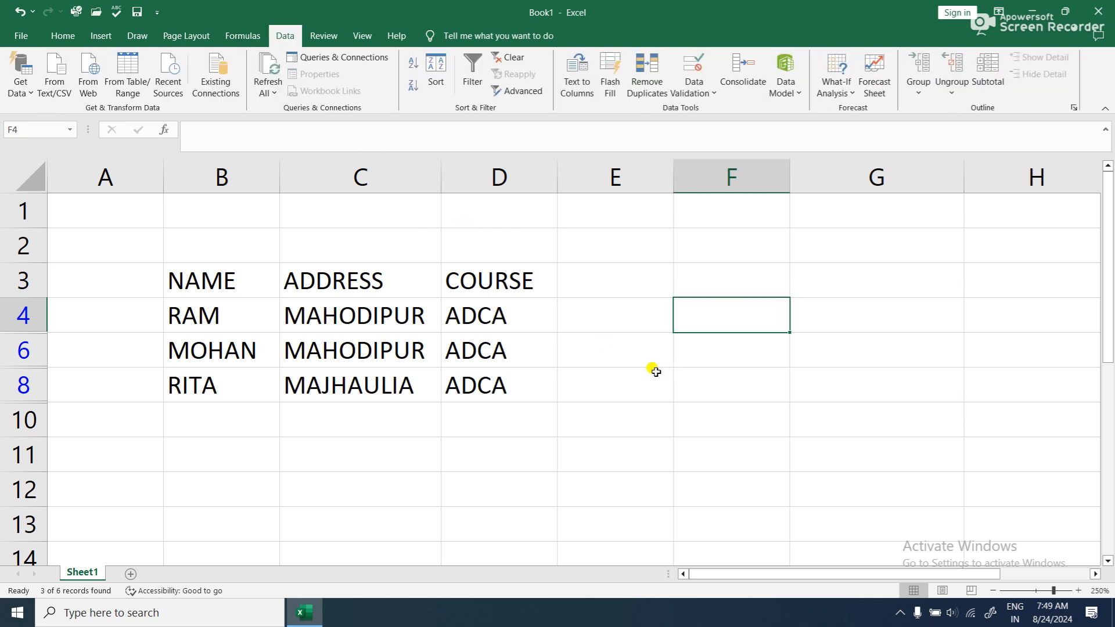
left_click_drag(674, 185, 957, 272)
scroll(786, 361, "up", 1)
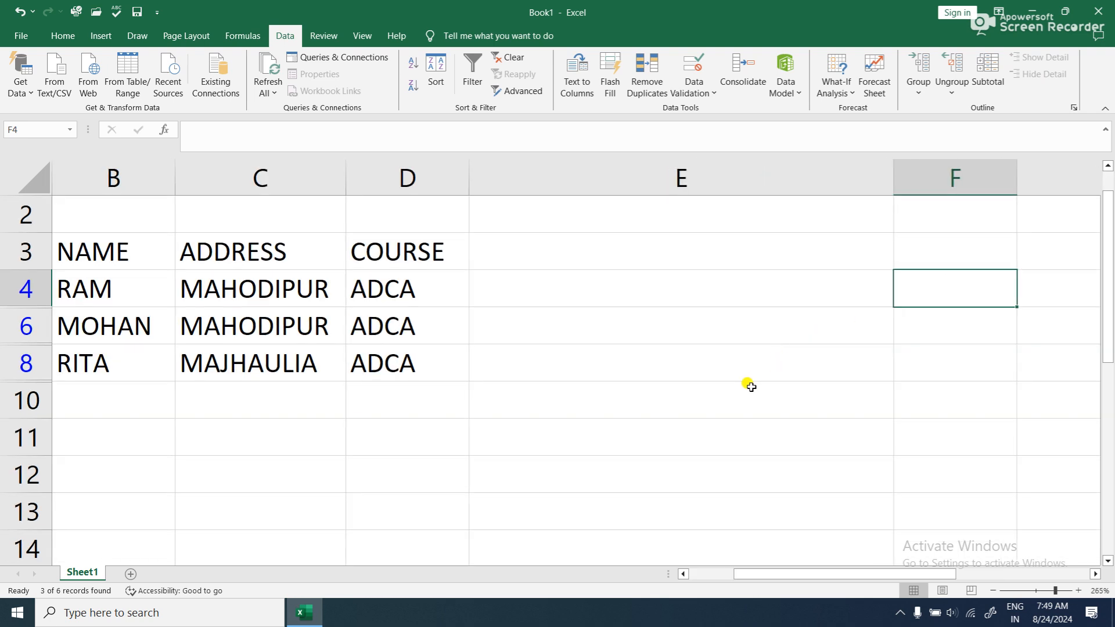
left_click_drag(766, 574, 681, 578)
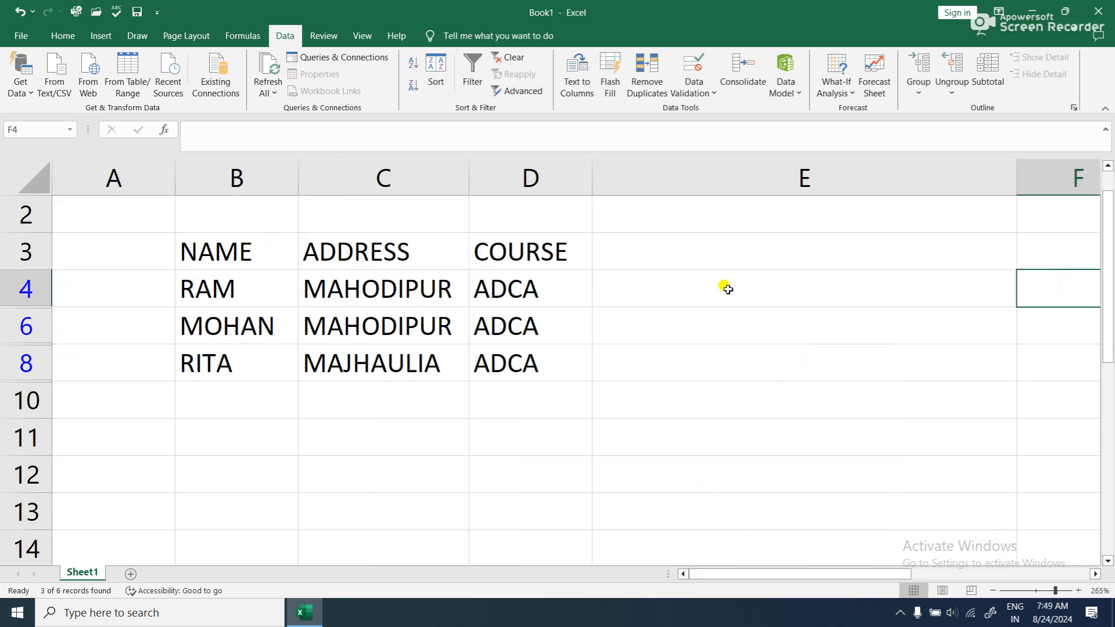
- Enter "NAME," in E3 as the beginning of a combined heading beside the table
left_click(737, 260)
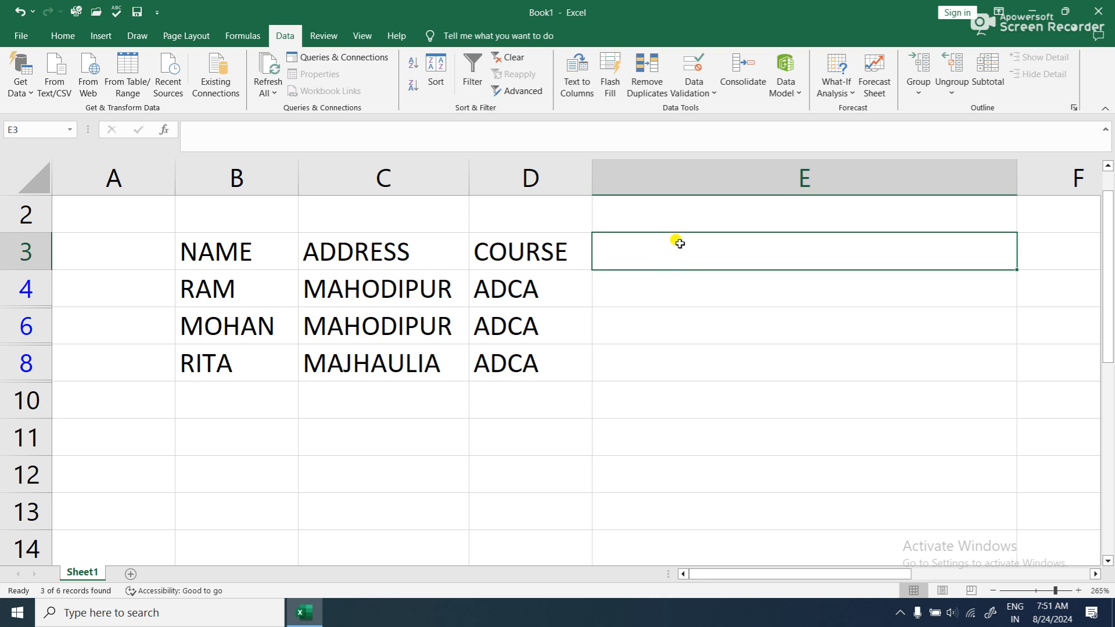
type("NAME,")
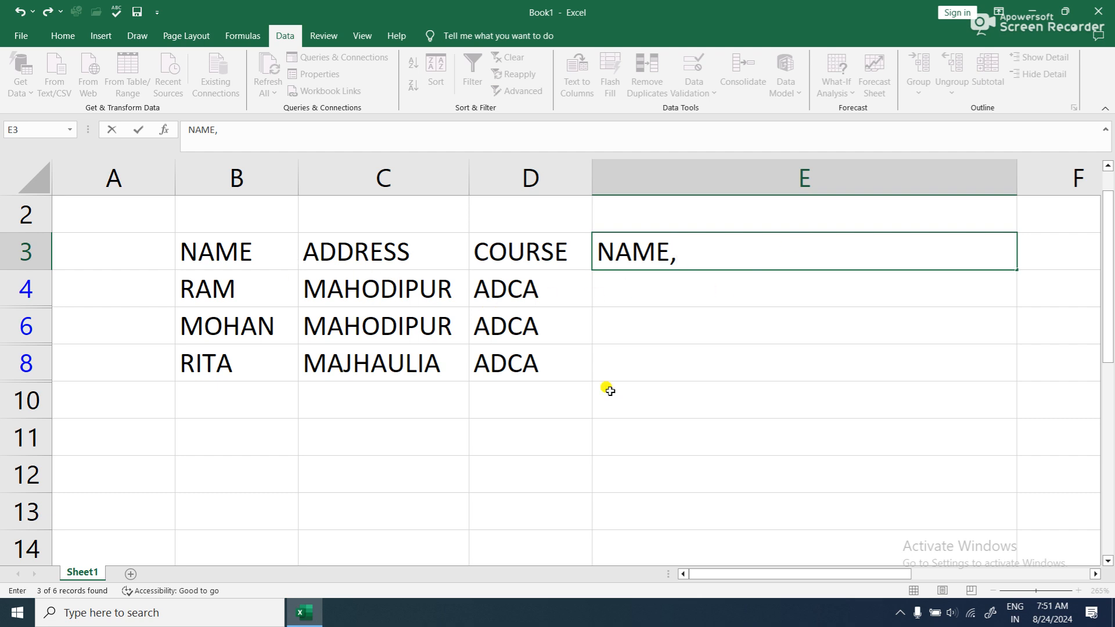
left_click(694, 313)
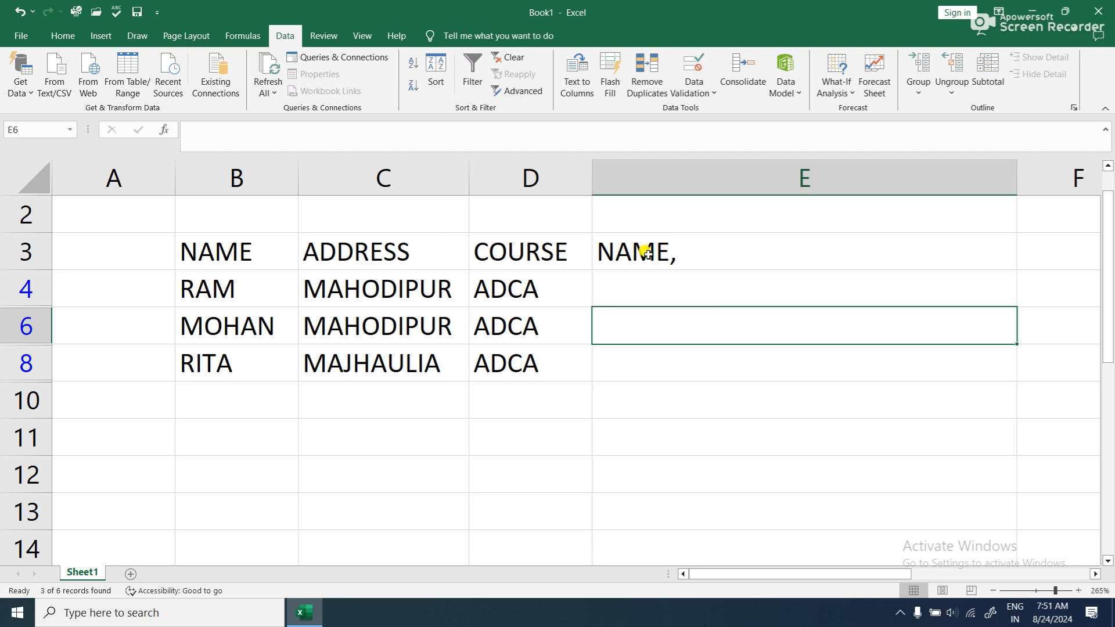
left_click(1080, 254)
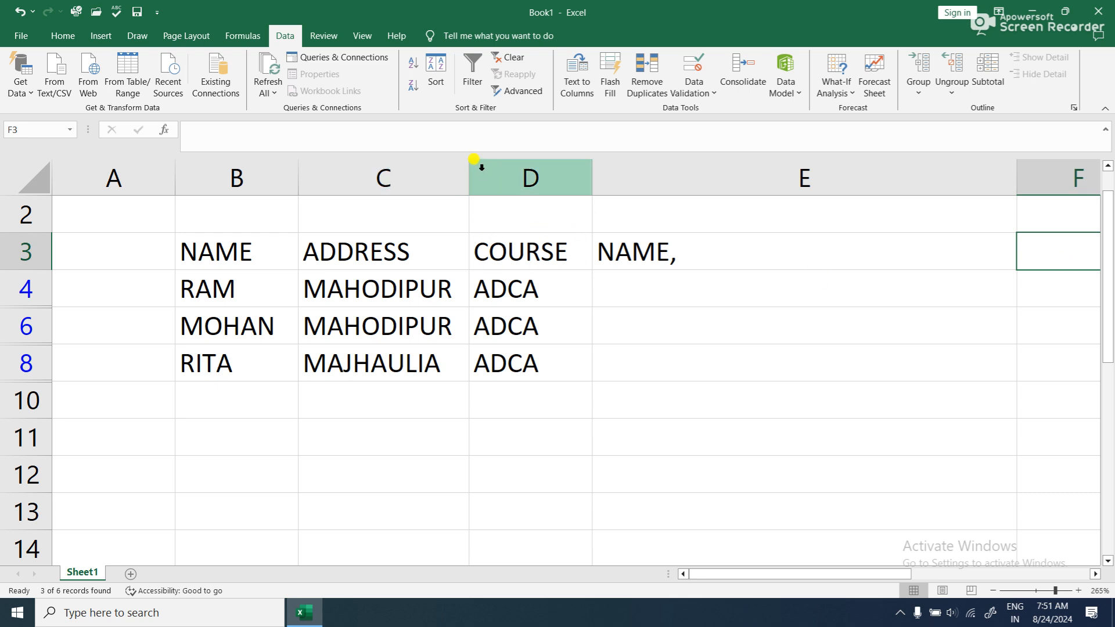
- Adjust the width of column C so that every address fits fully inside it
left_click_drag(469, 172, 401, 202)
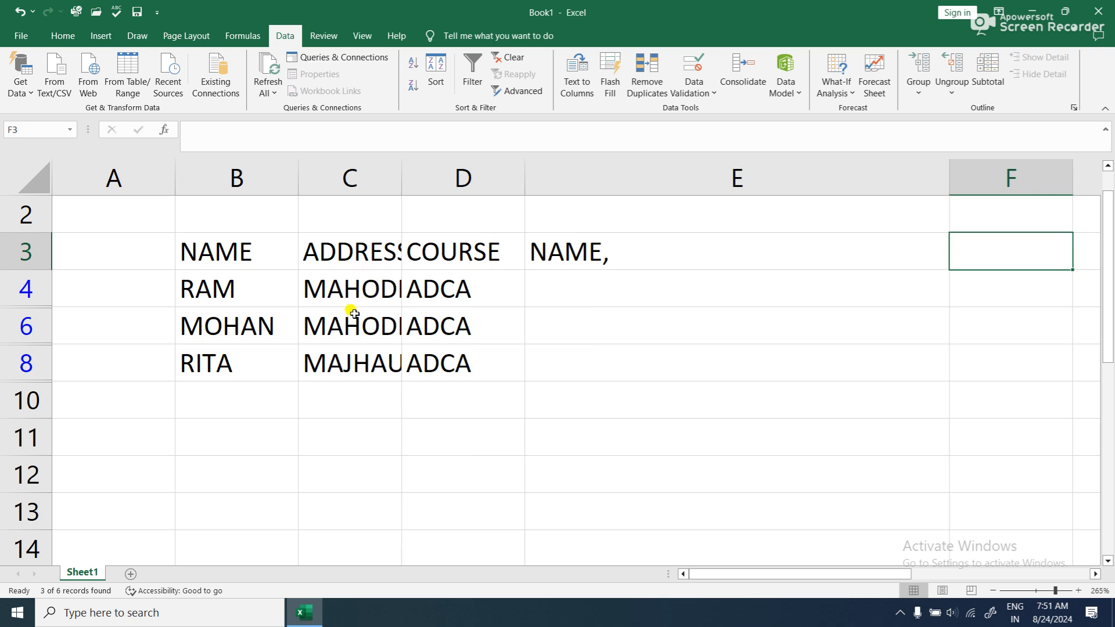
left_click_drag(400, 169, 511, 223)
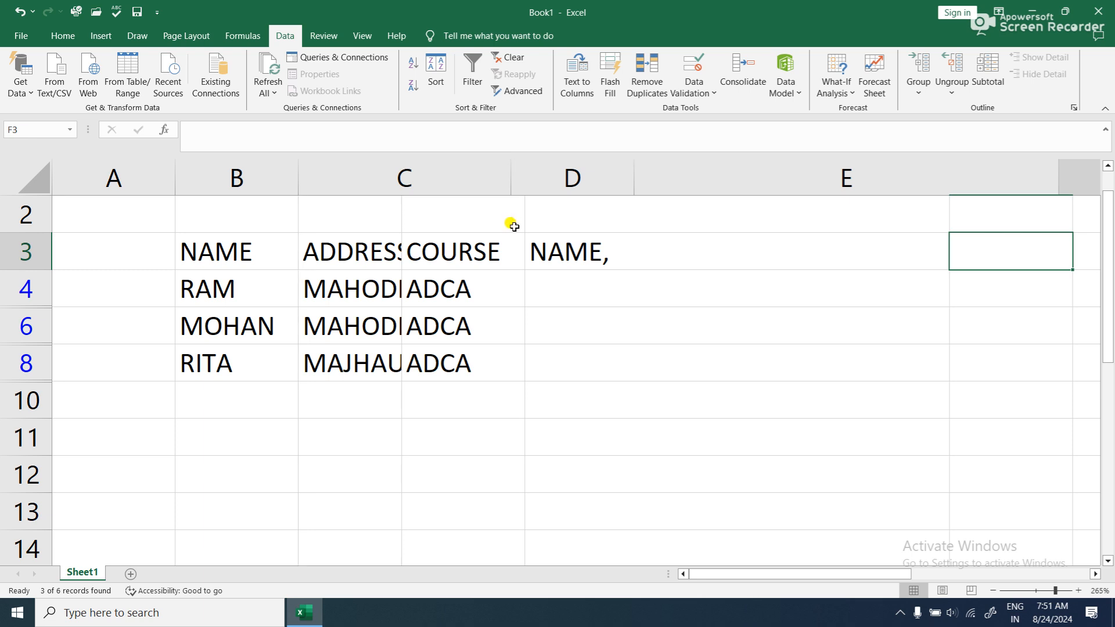
left_click_drag(511, 169, 486, 204)
- Complete the heading in E3 so that it reads "NAME, ADDRESS, COURSE"
double_click(708, 247)
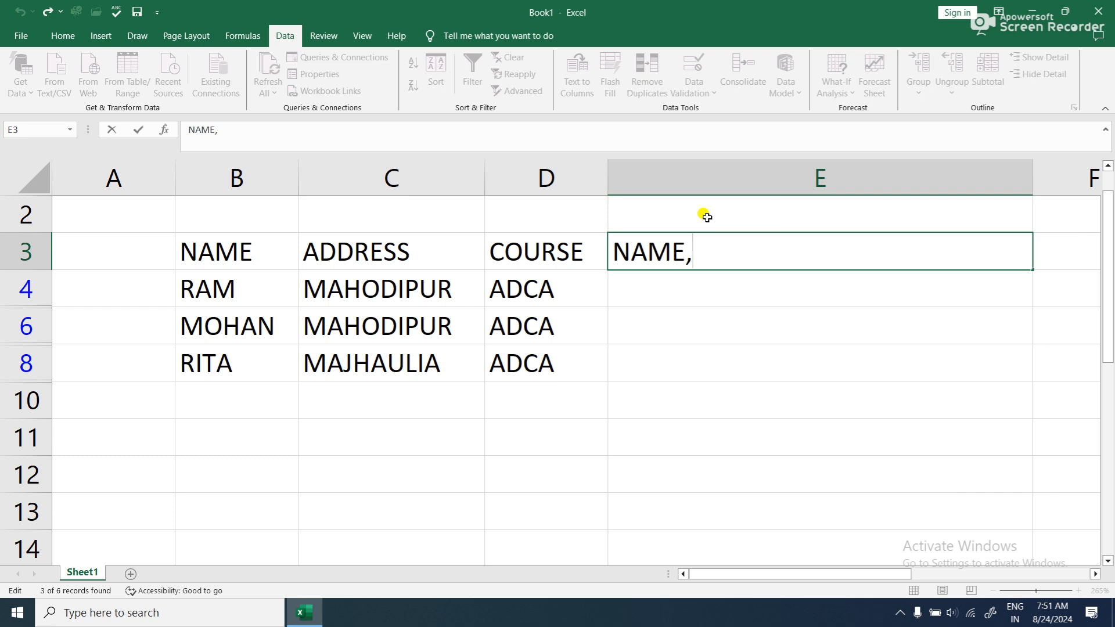
type("ADDRE")
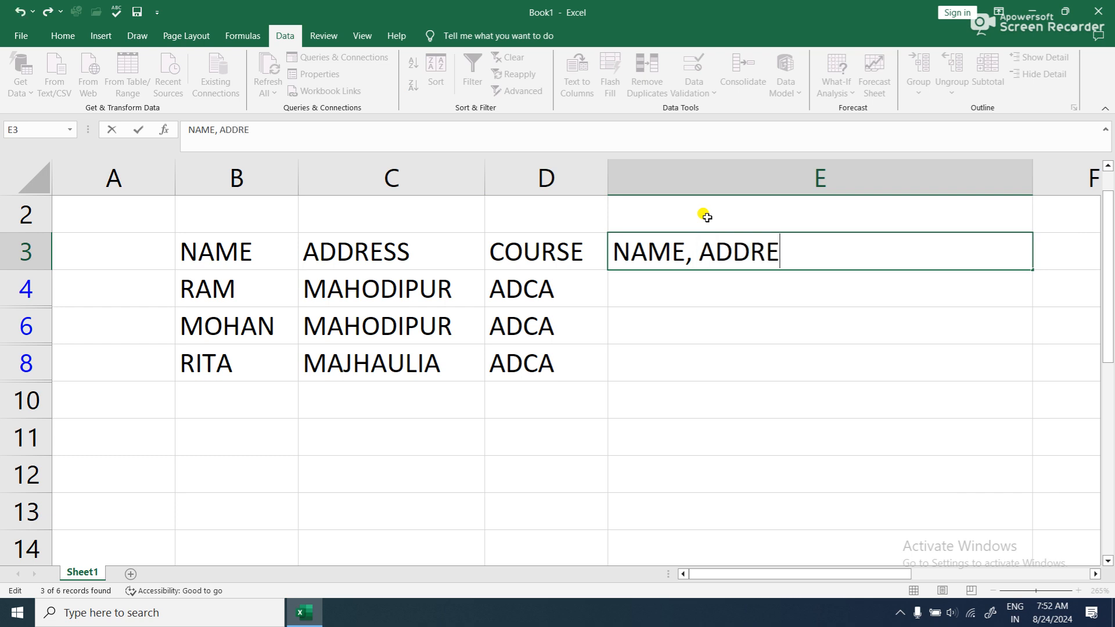
type("SS, ")
type("COU")
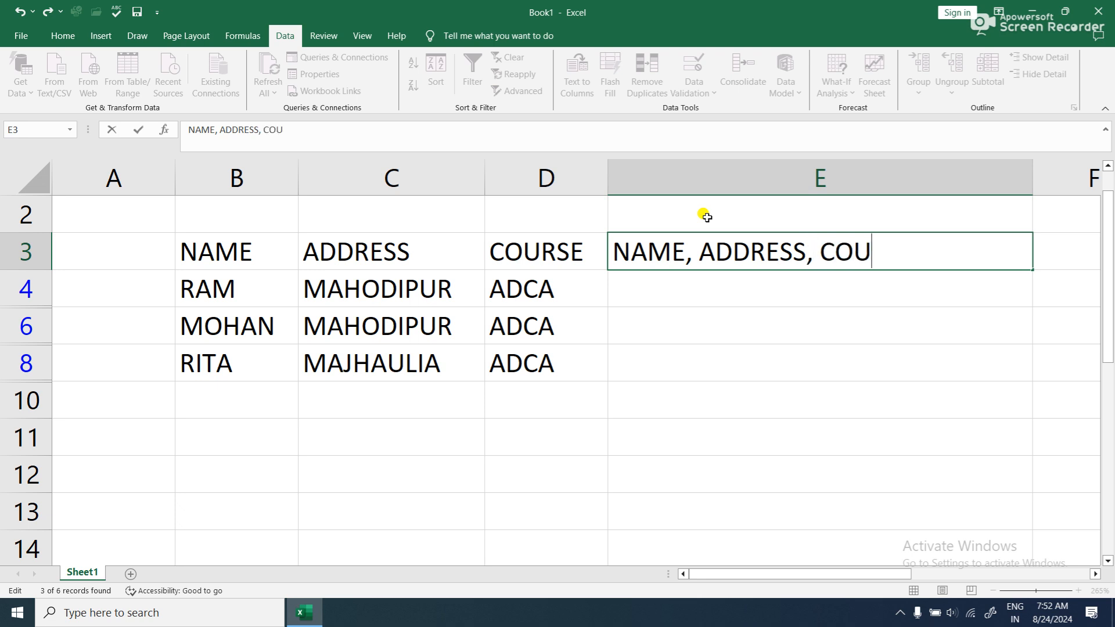
type("RSE")
left_click(757, 312)
- Flash Fill E3:E8 with each record's combined name, address and course, following the pattern of the heading in E3
left_click(731, 238)
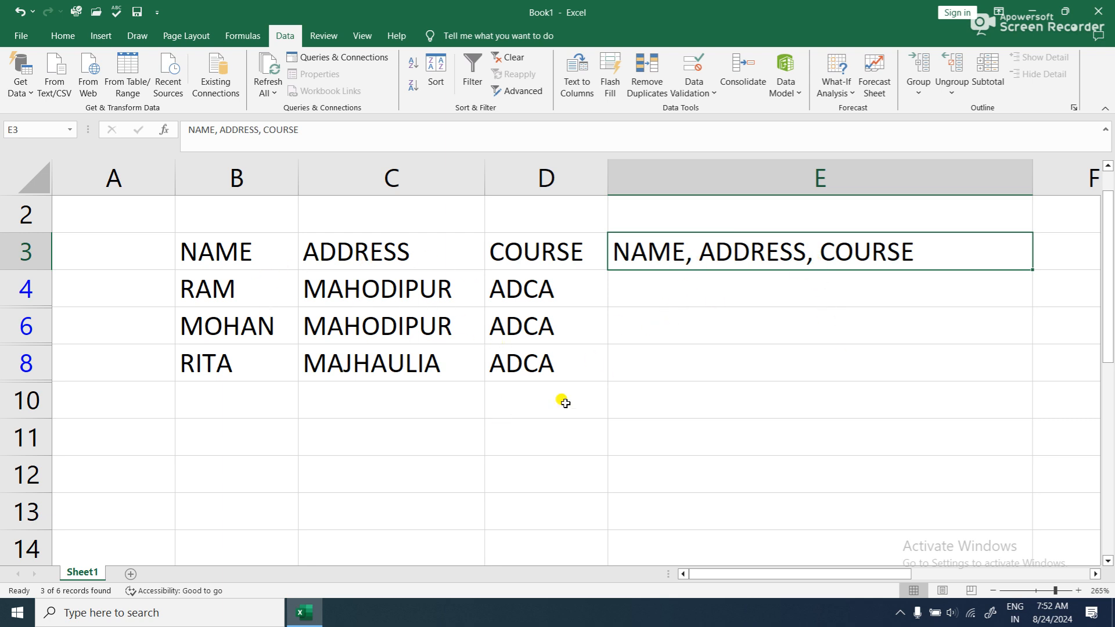
left_click_drag(759, 249, 776, 363)
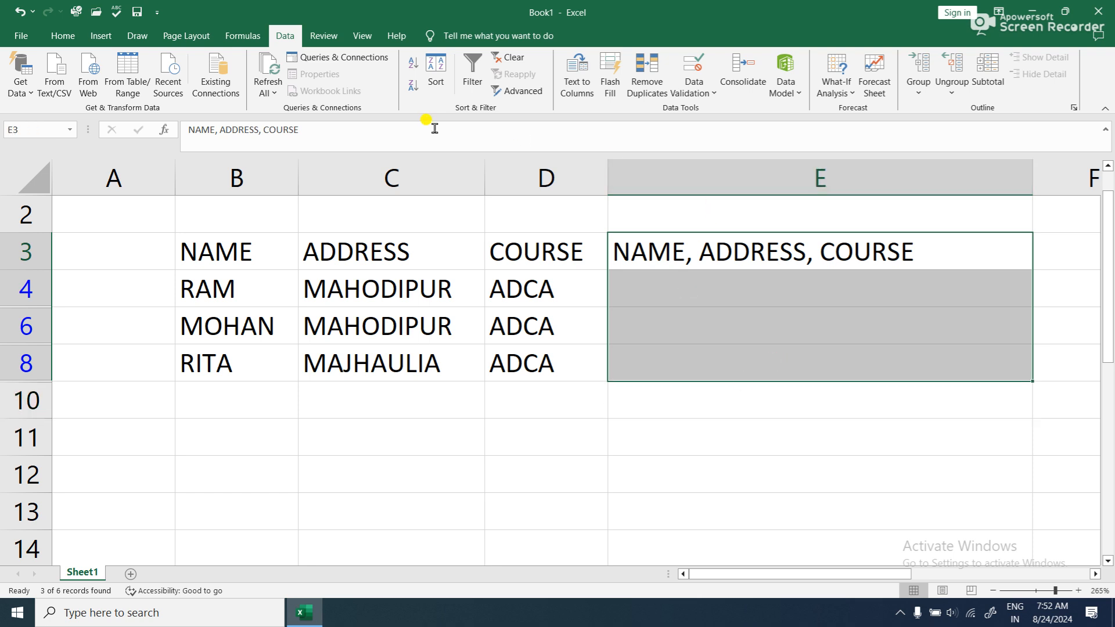
left_click(604, 88)
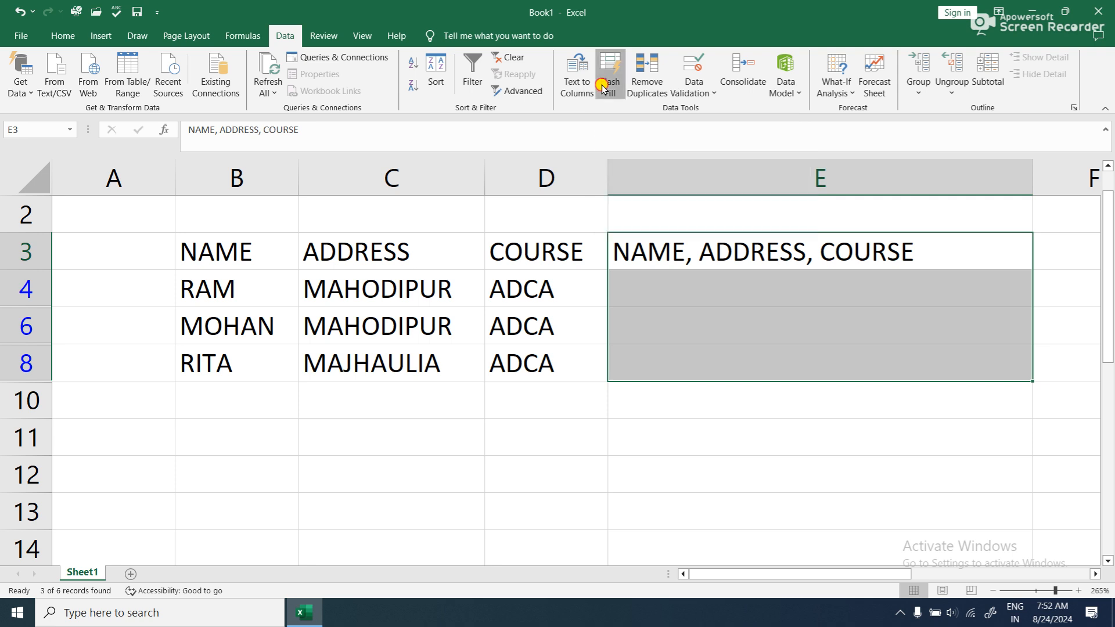
left_click(807, 502)
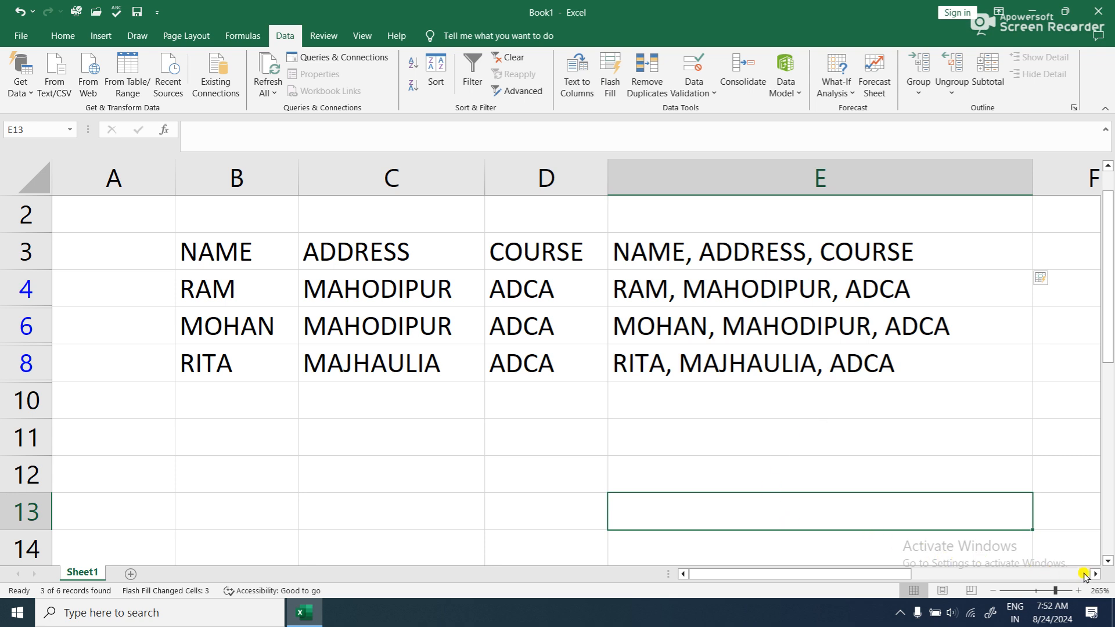
- Clear the combined entries in E4:E8 and regenerate them by applying Flash Fill to E3:E8
left_click_drag(710, 287, 727, 360)
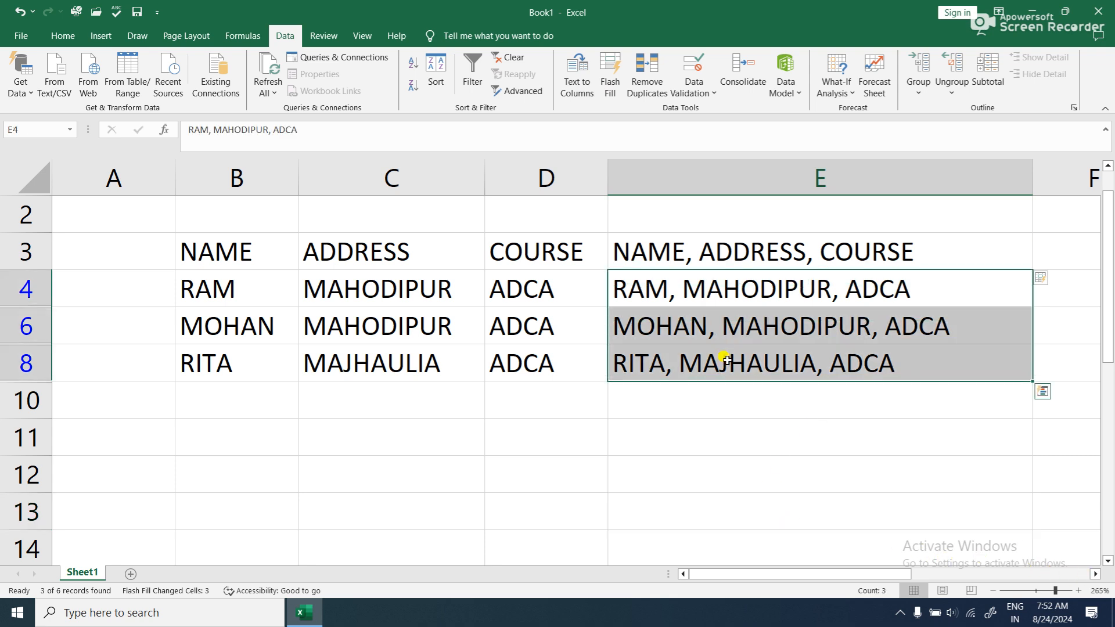
key("Delete")
left_click_drag(753, 254, 757, 347)
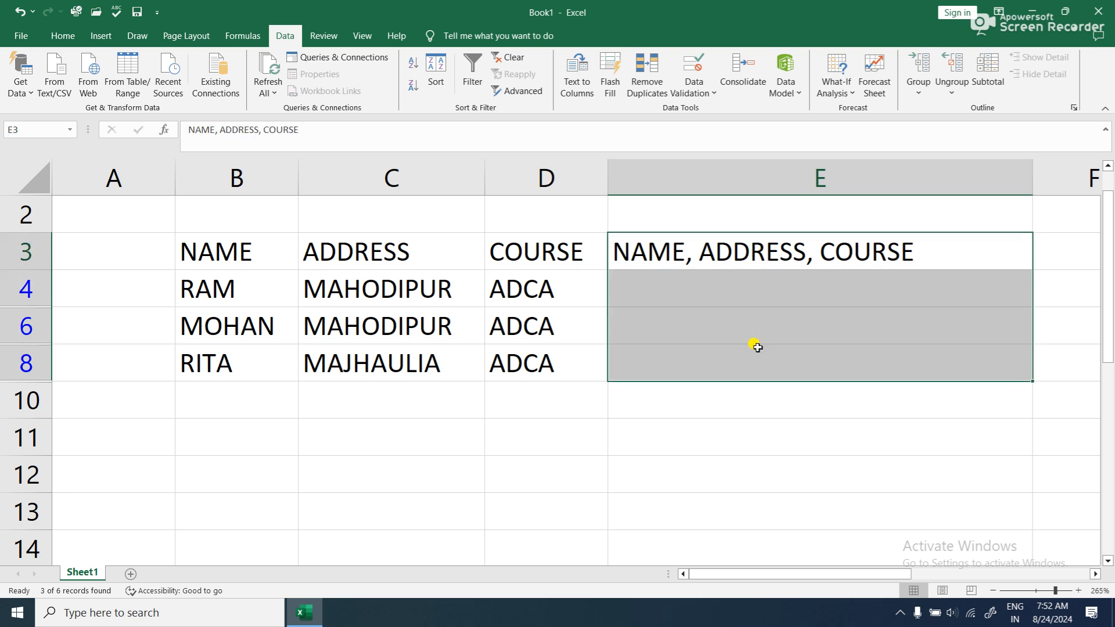
key("ctrl+e")
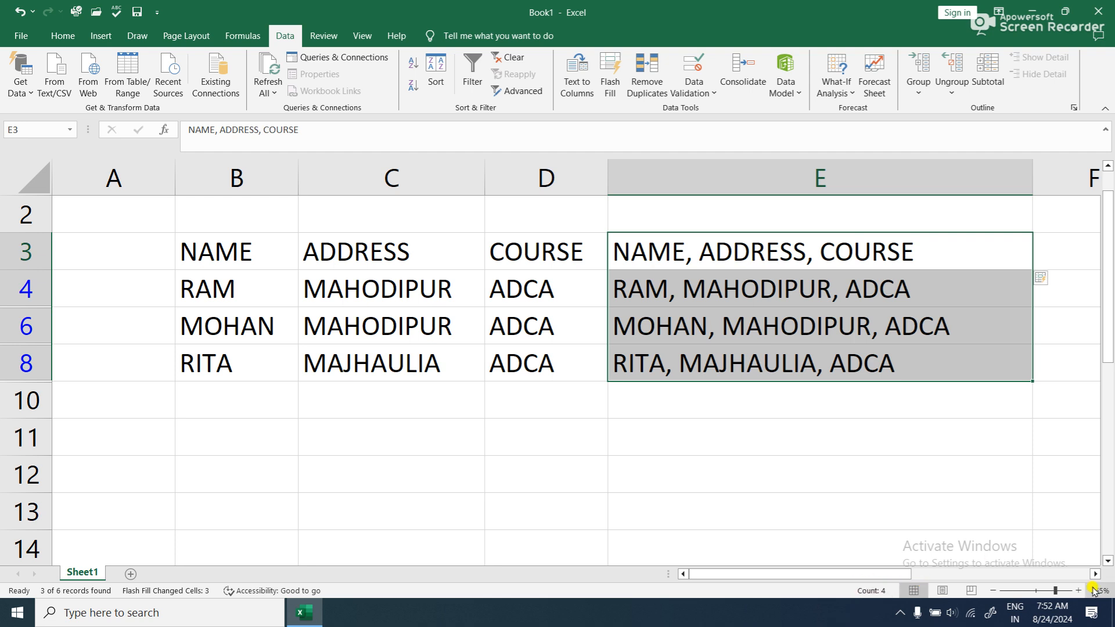
- Narrow column E to sit closer to its combined entries and widen column F to about double its width
scroll(1079, 574, "right", 3)
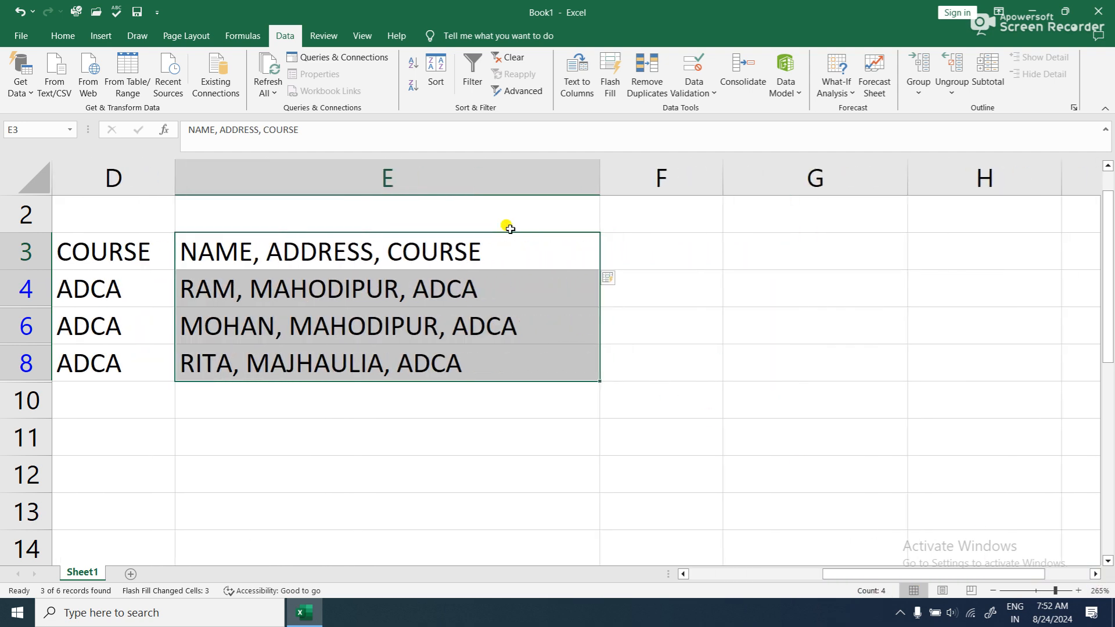
left_click_drag(600, 172, 548, 200)
left_click_drag(671, 174, 794, 179)
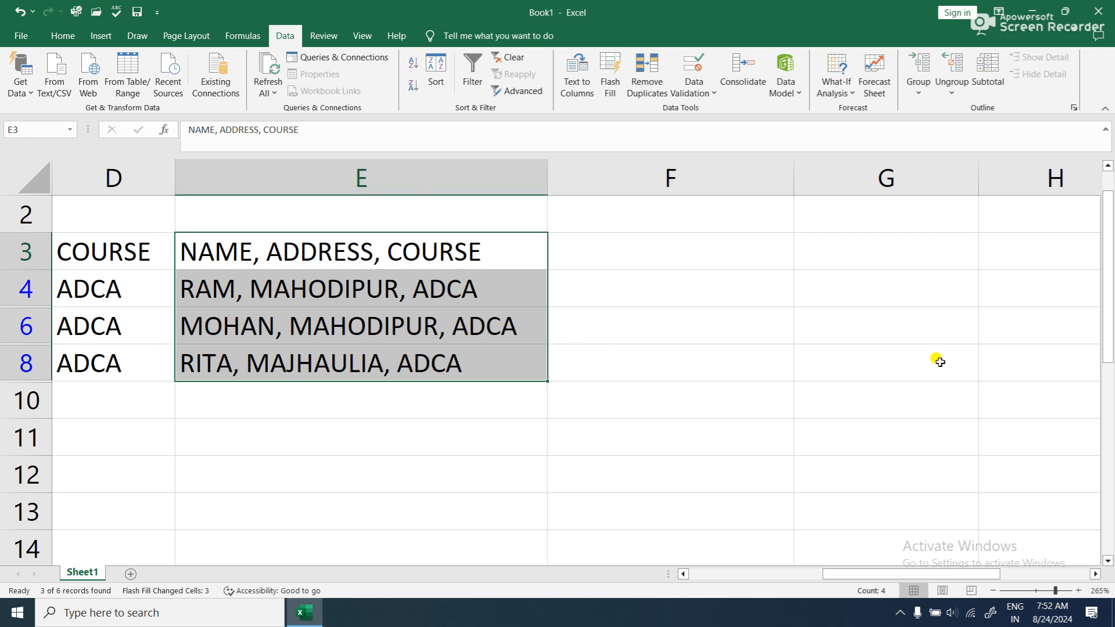
left_click_drag(861, 575, 688, 575)
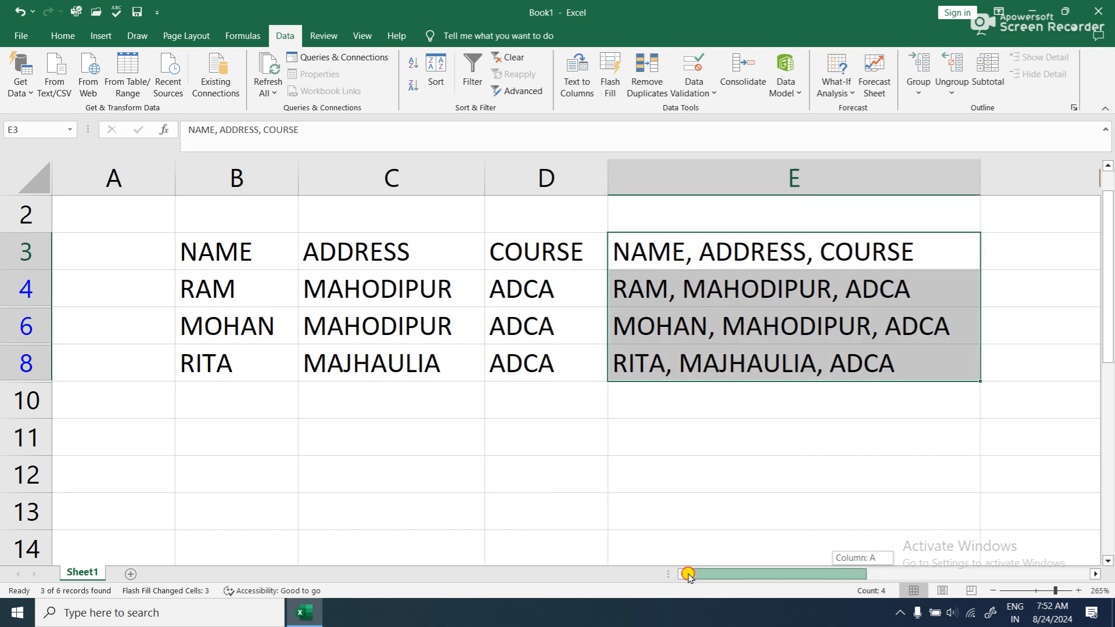
left_click_drag(777, 572, 900, 559)
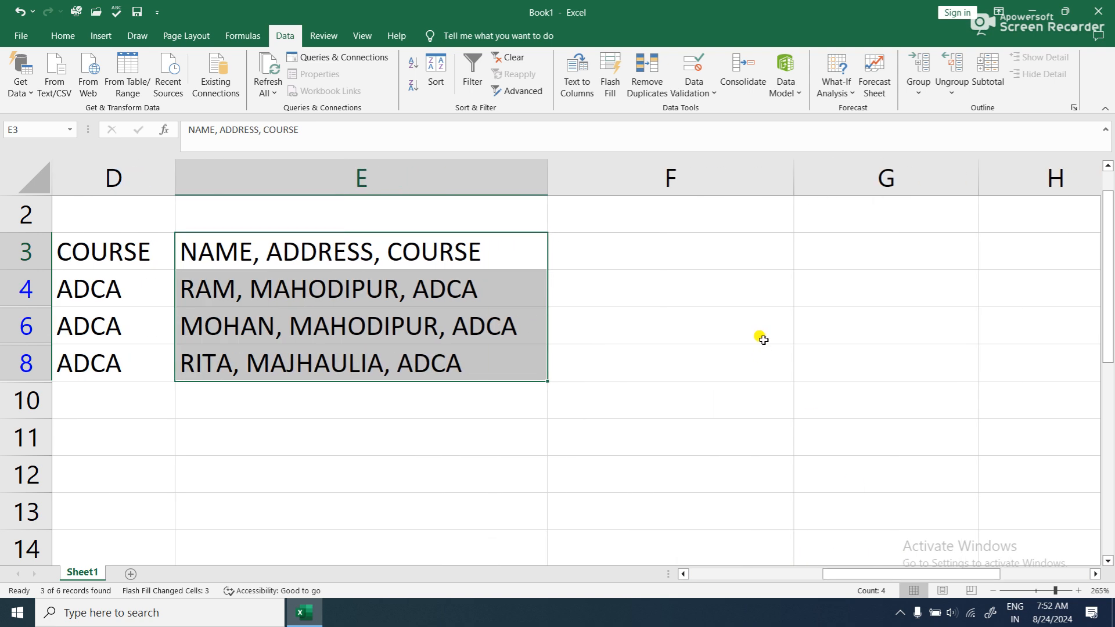
- Enter the heading COURSE in F3 and Flash Fill F3:F8 with the course of each visible record
left_click(687, 240)
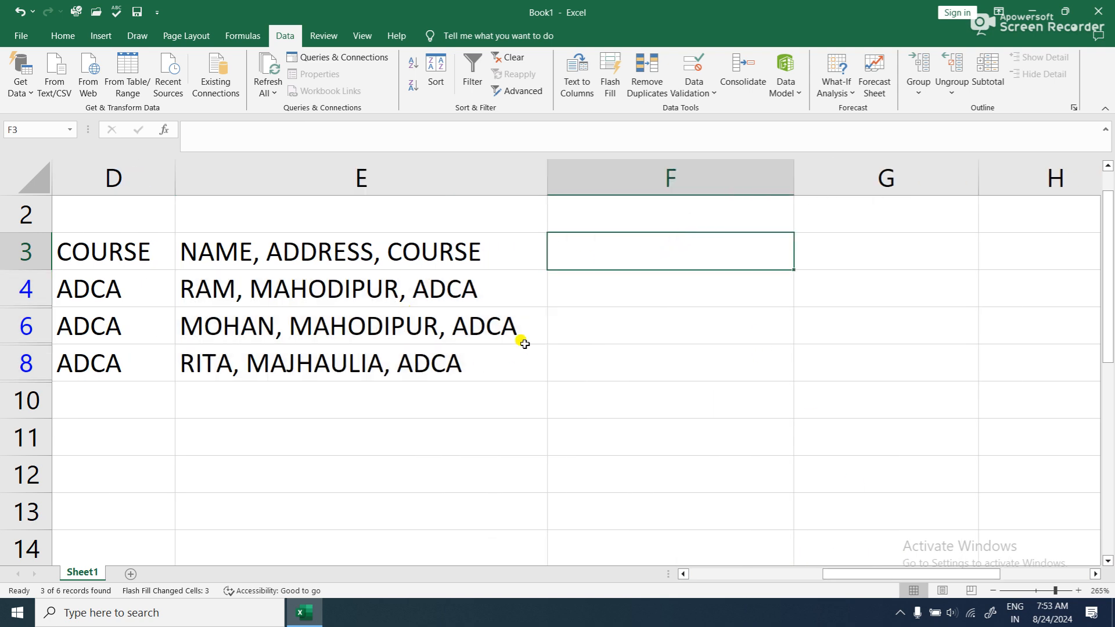
type("C")
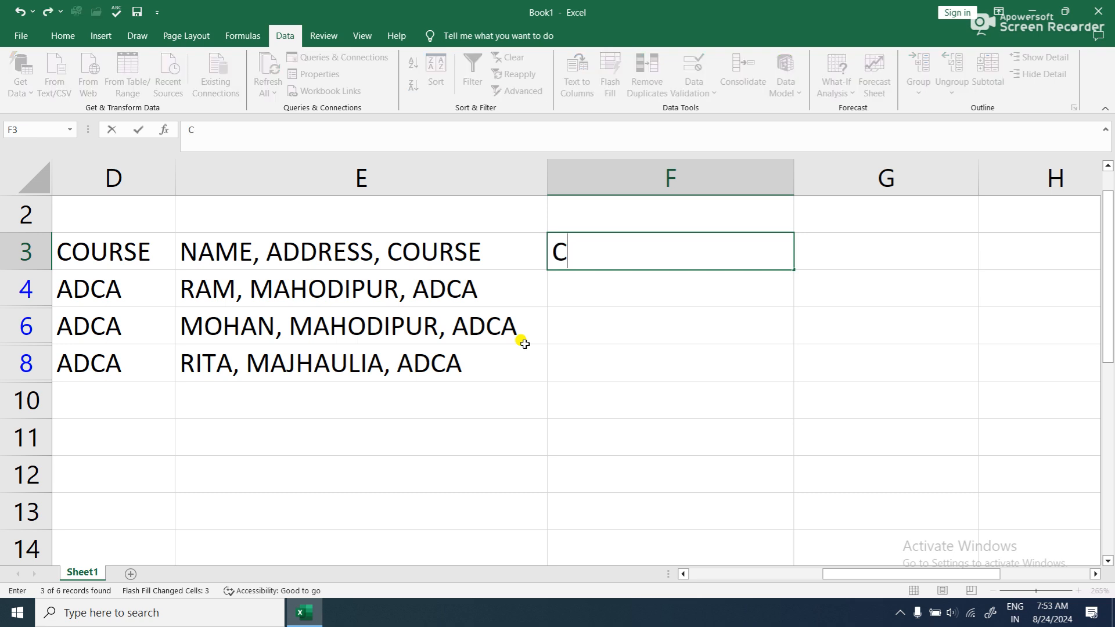
type("OURSE")
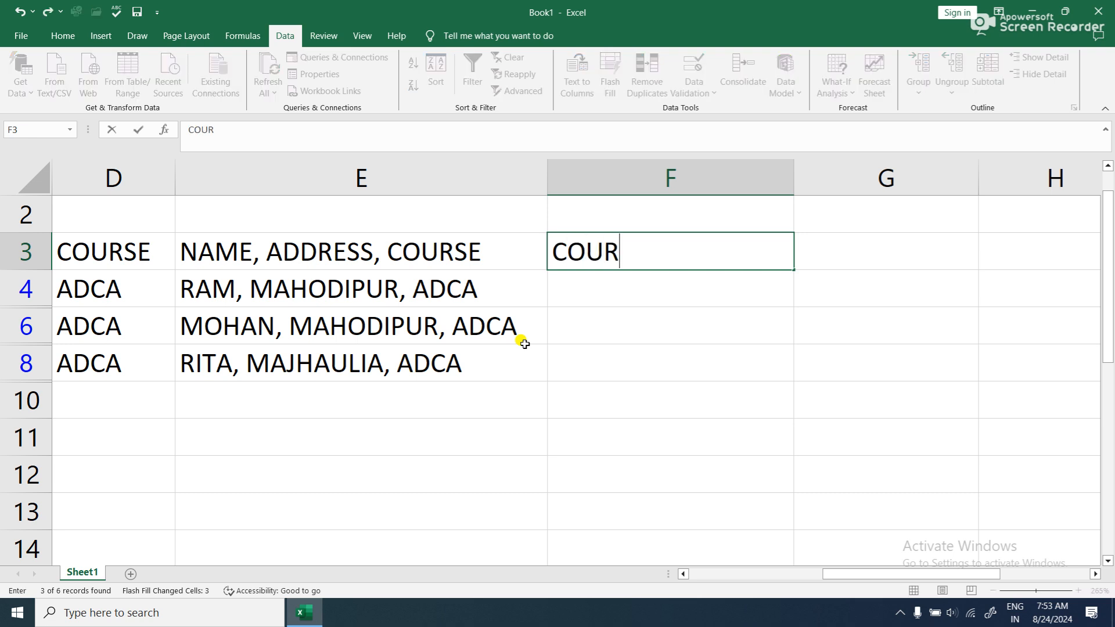
left_click(607, 339)
left_click_drag(662, 253, 639, 368)
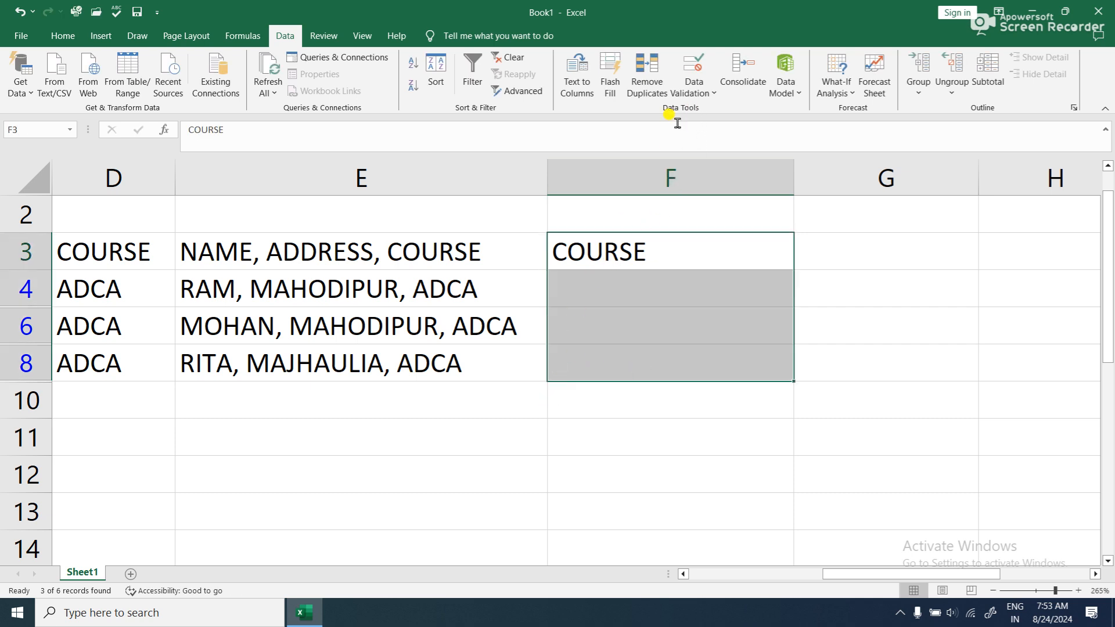
left_click(613, 87)
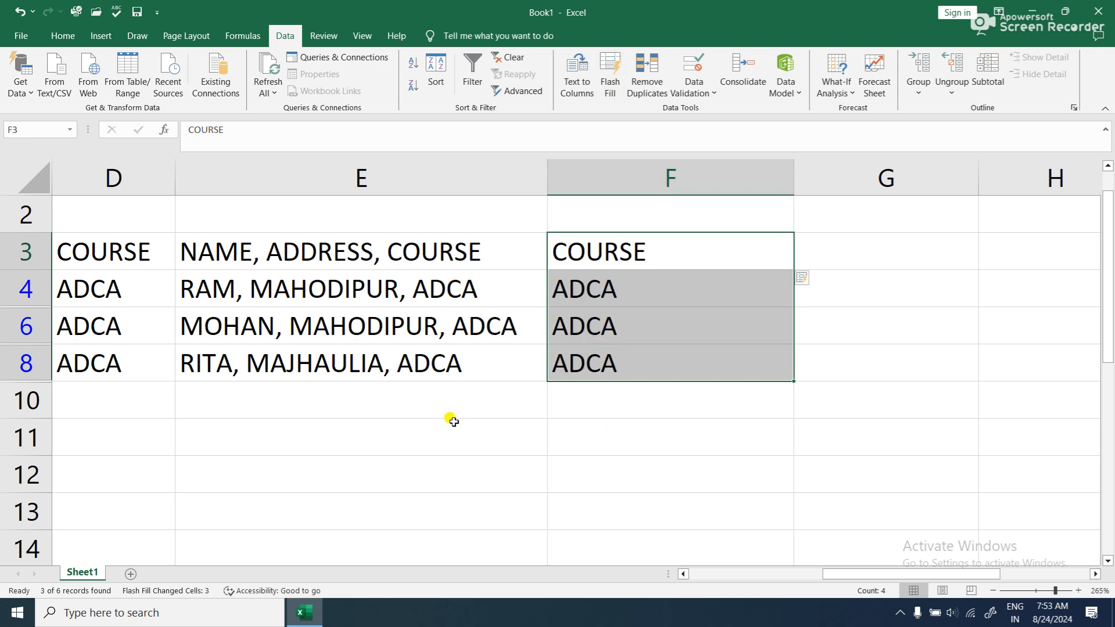
- Enter the heading ADDRESS in G3 and Flash Fill G3:G8 with the address of each visible record
left_click(826, 242)
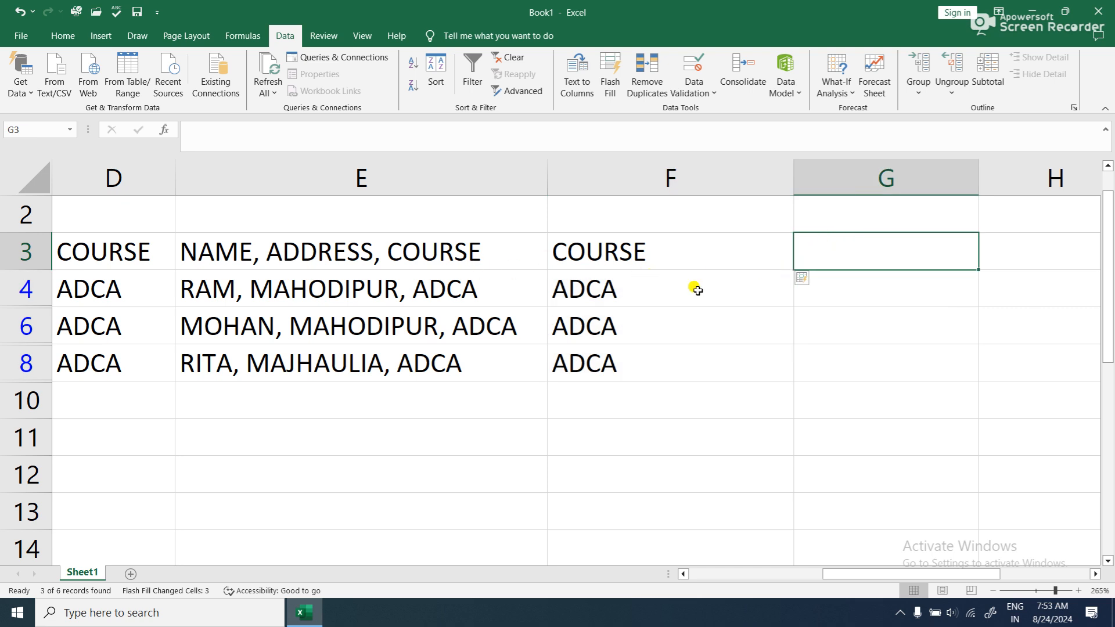
type("ADDRESS")
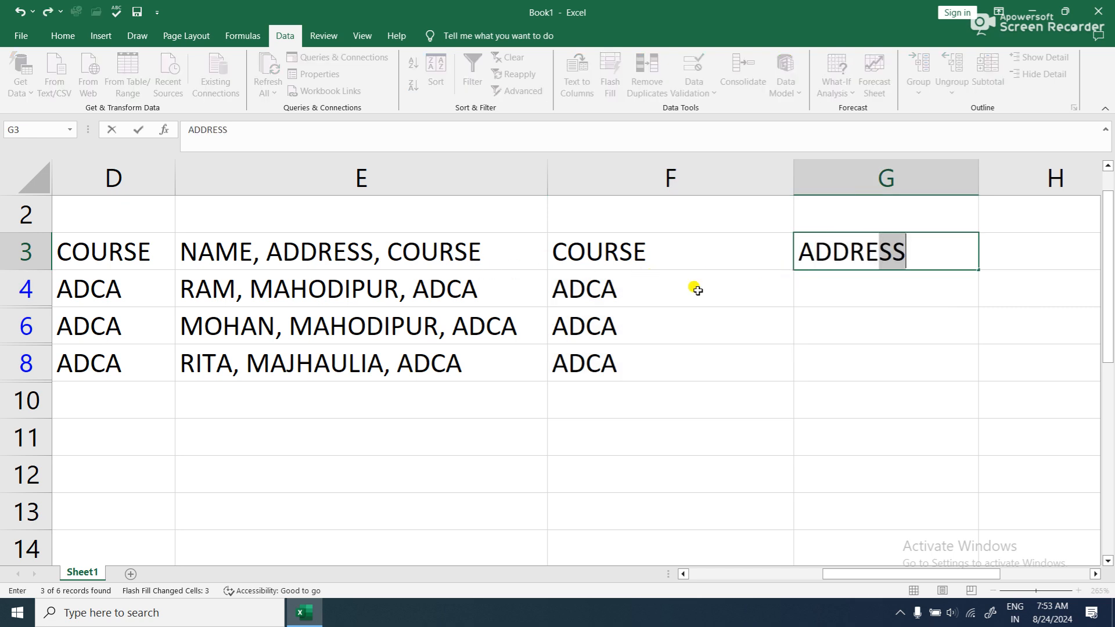
left_click(784, 291)
left_click_drag(847, 243, 863, 347)
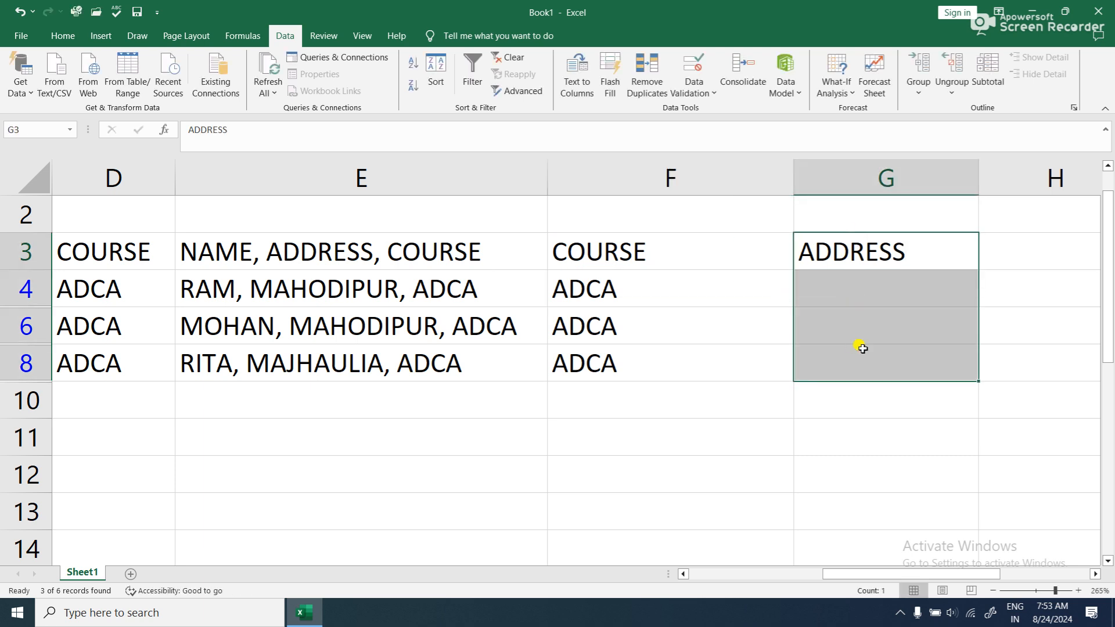
key("ctrl+e")
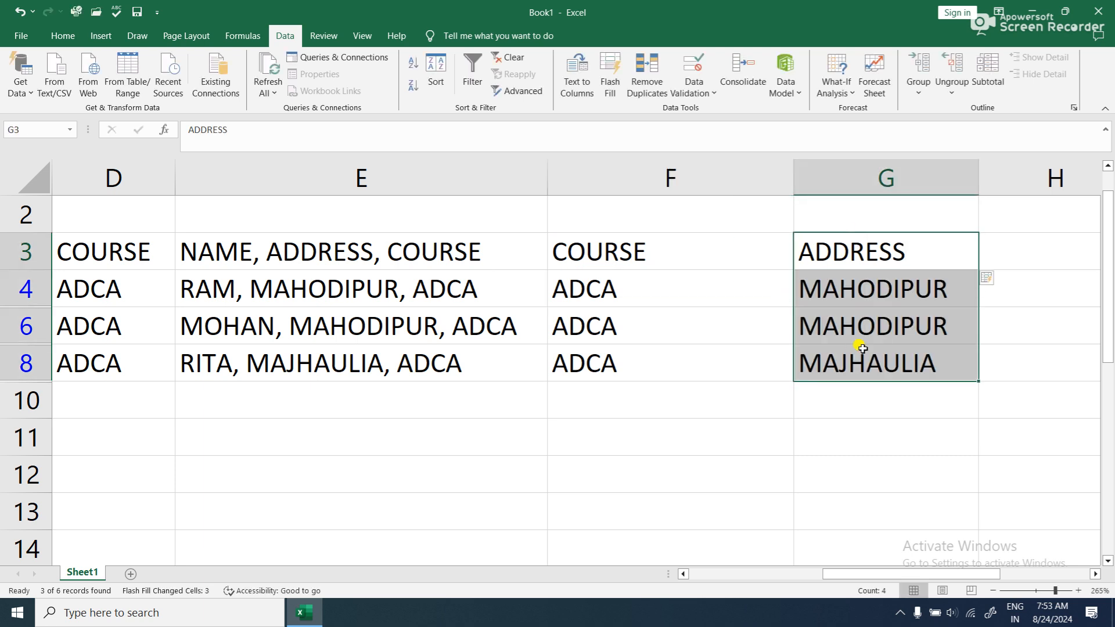
- Enter the heading NAME in H3 and Flash Fill H3:H8 with the name of each visible record
left_click(1027, 265)
type("NAME")
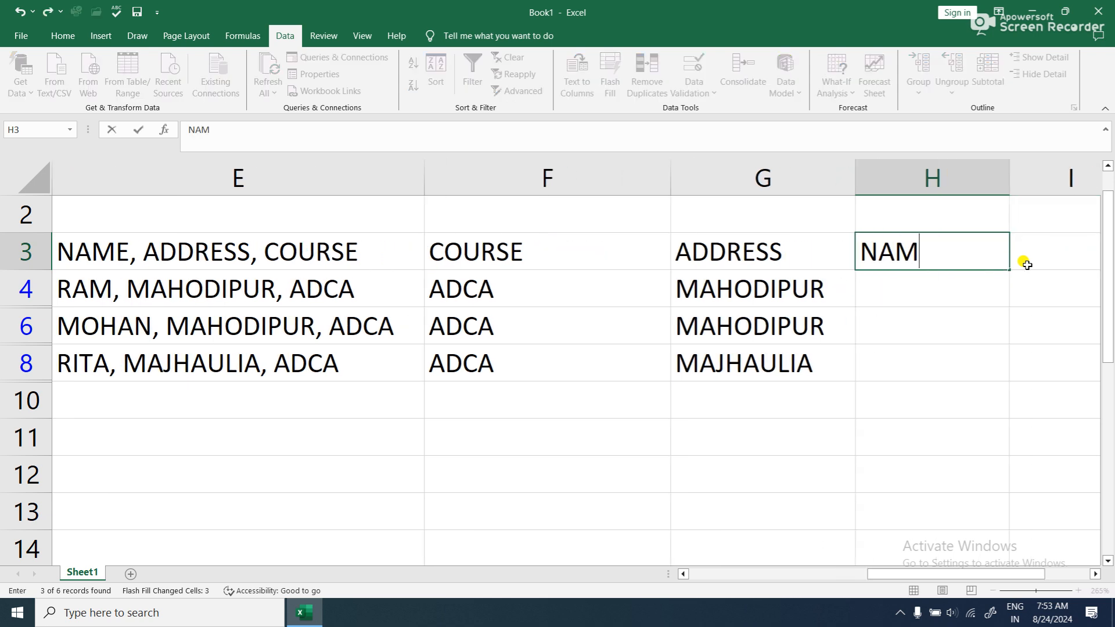
left_click(929, 350)
left_click_drag(881, 239, 970, 365)
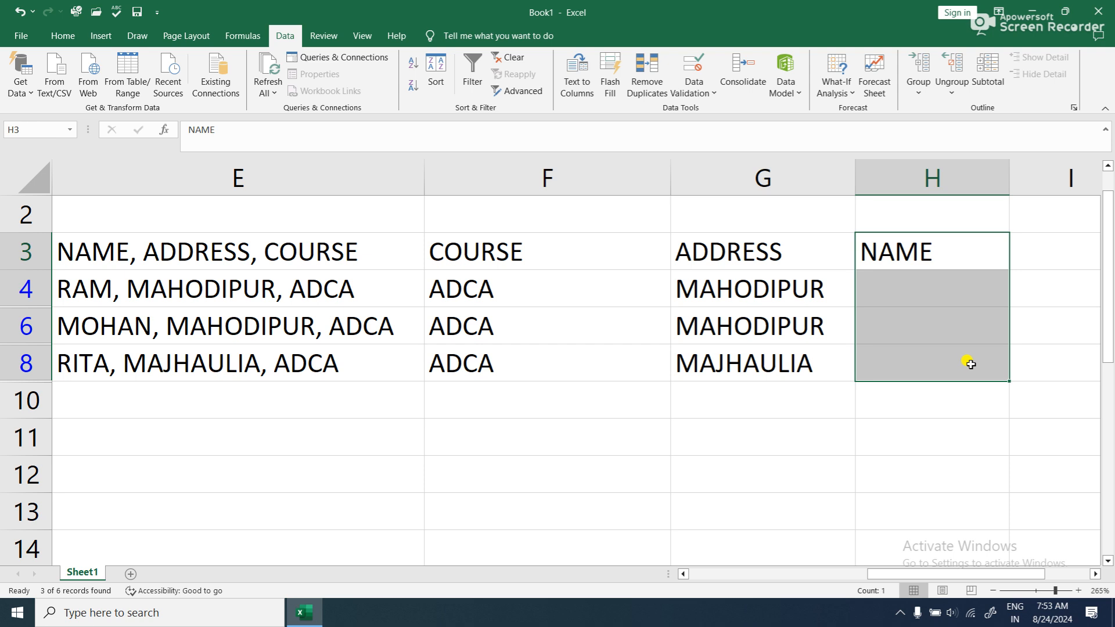
key("ctrl+e")
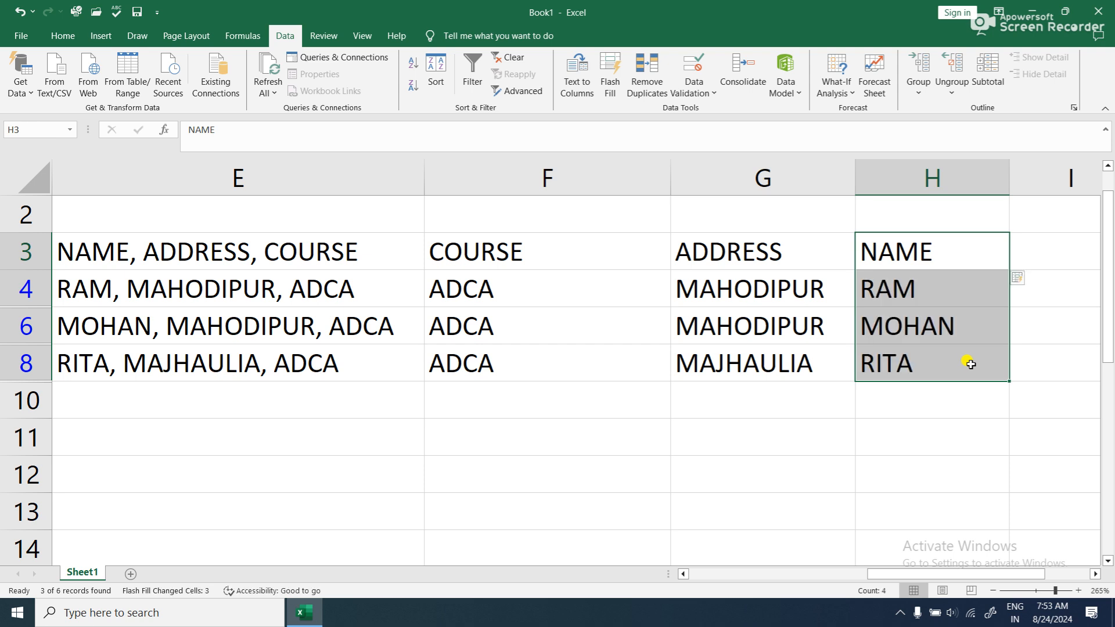
- Clear all contents and formatting from the split course, address and name columns in F3:H8
scroll(971, 363, "down", 1)
scroll(411, 298, "down", 1)
scroll(465, 308, "up", 3)
left_click_drag(483, 293, 901, 393)
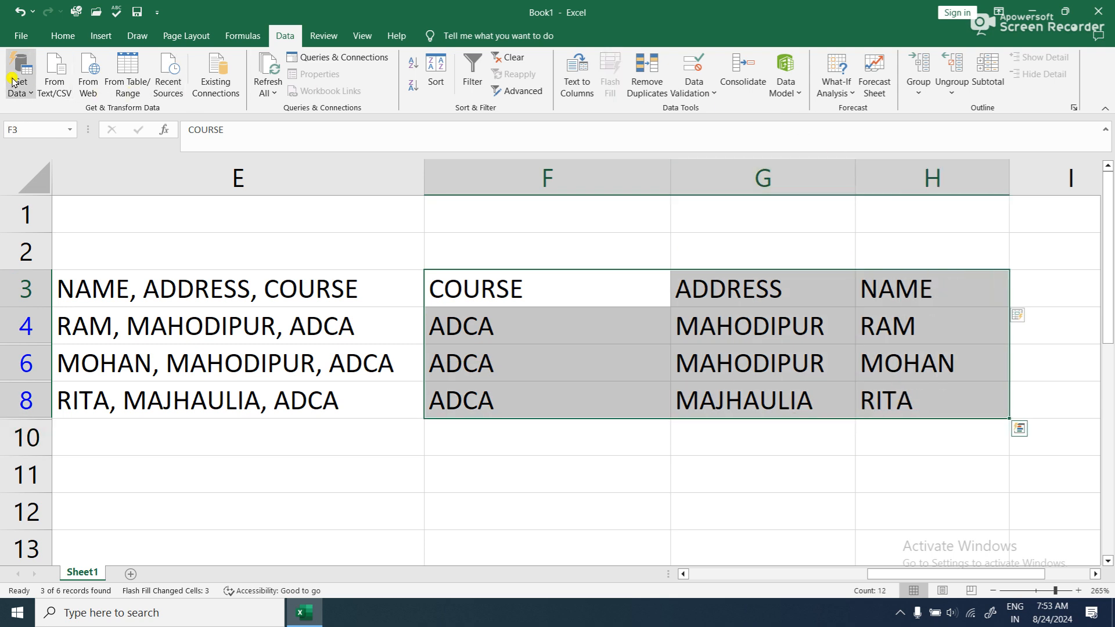
left_click(57, 38)
left_click(900, 91)
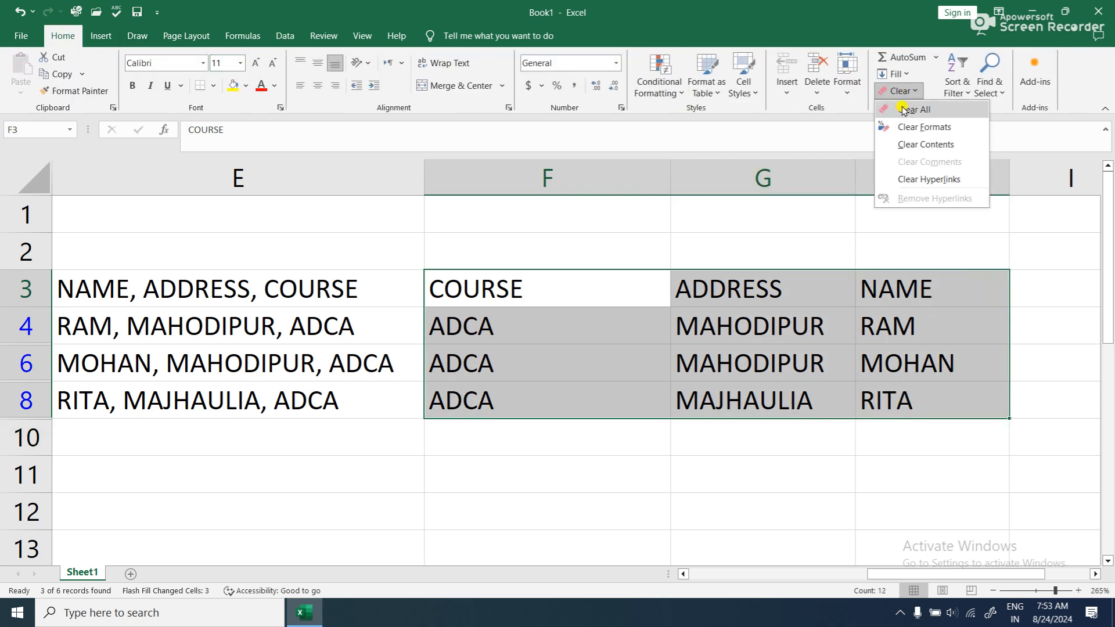
left_click(906, 110)
left_click(565, 450)
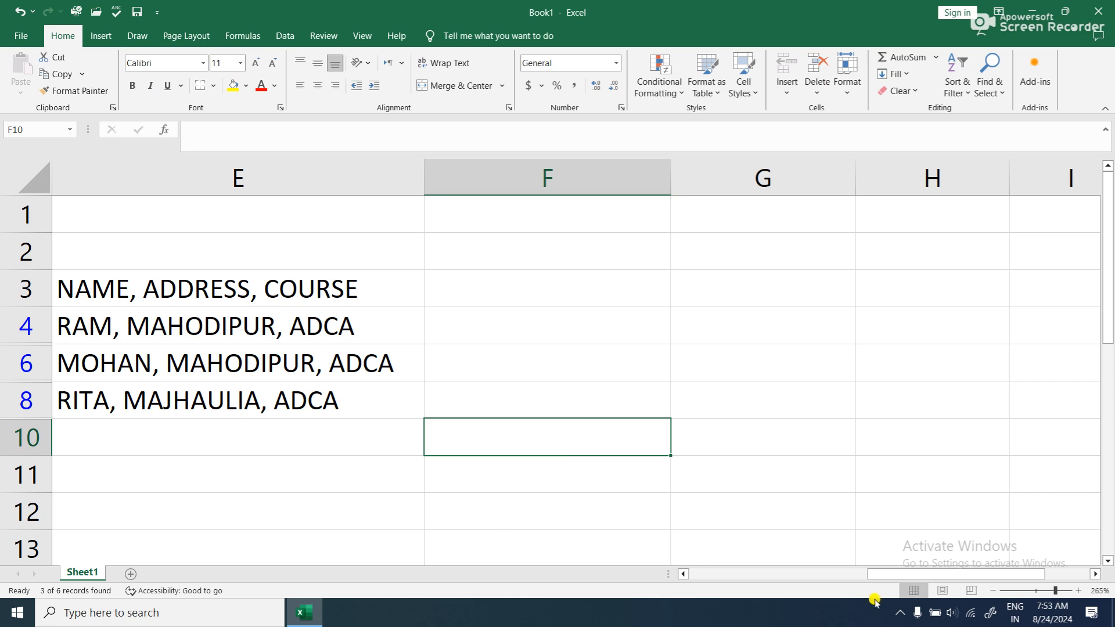
- Remove ADDRESS and its comma from the combined heading in E3, leaving NAME, COURSE
left_click_drag(921, 572, 494, 558)
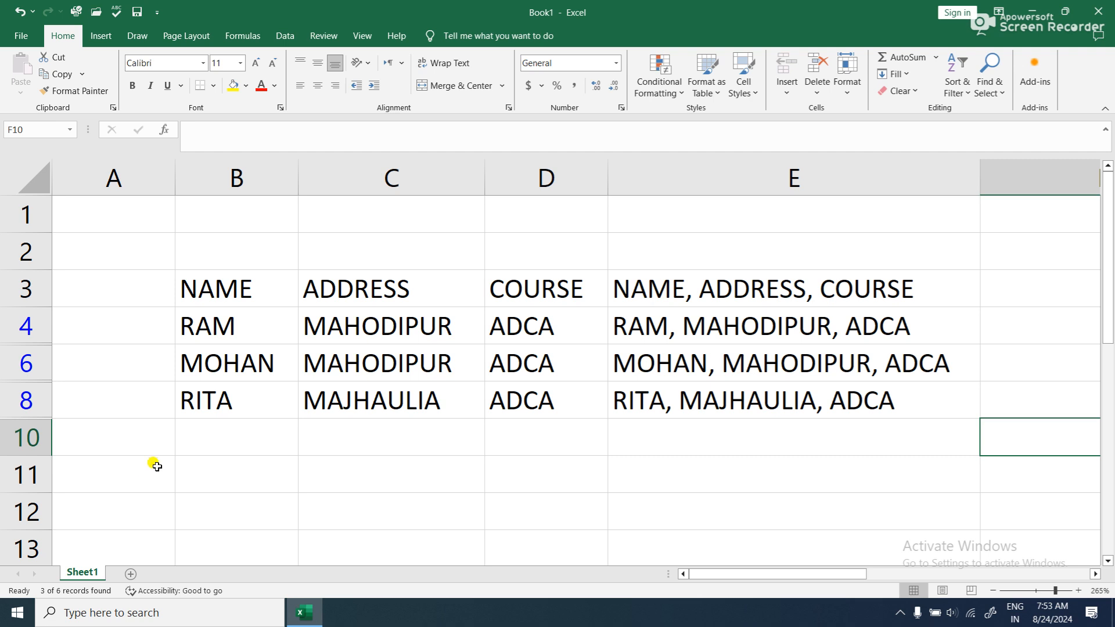
left_click(808, 289)
double_click(808, 289)
left_click_drag(808, 289, 687, 291)
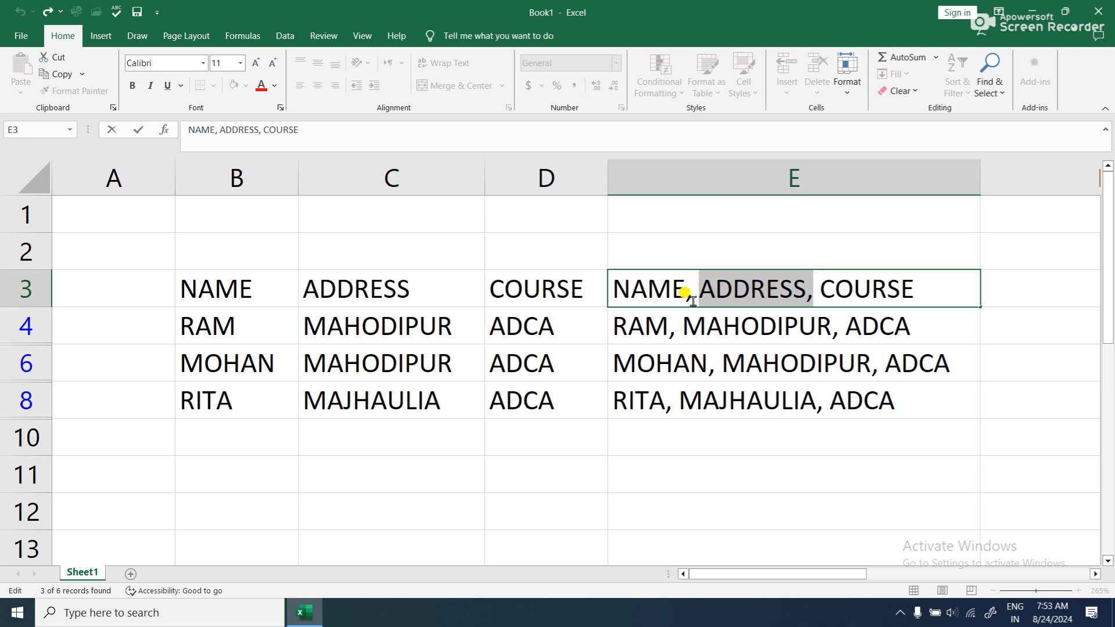
key("Delete")
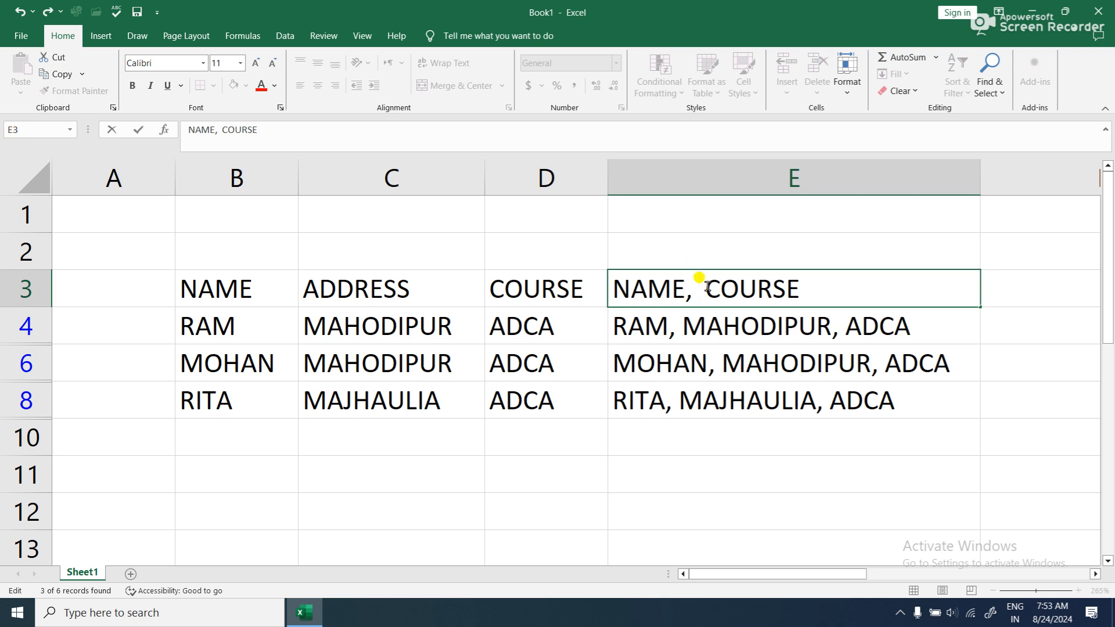
key("Return")
- Try to Flash Fill E3:E8 over the existing combined entries using the shortened heading
left_click_drag(720, 284, 720, 400)
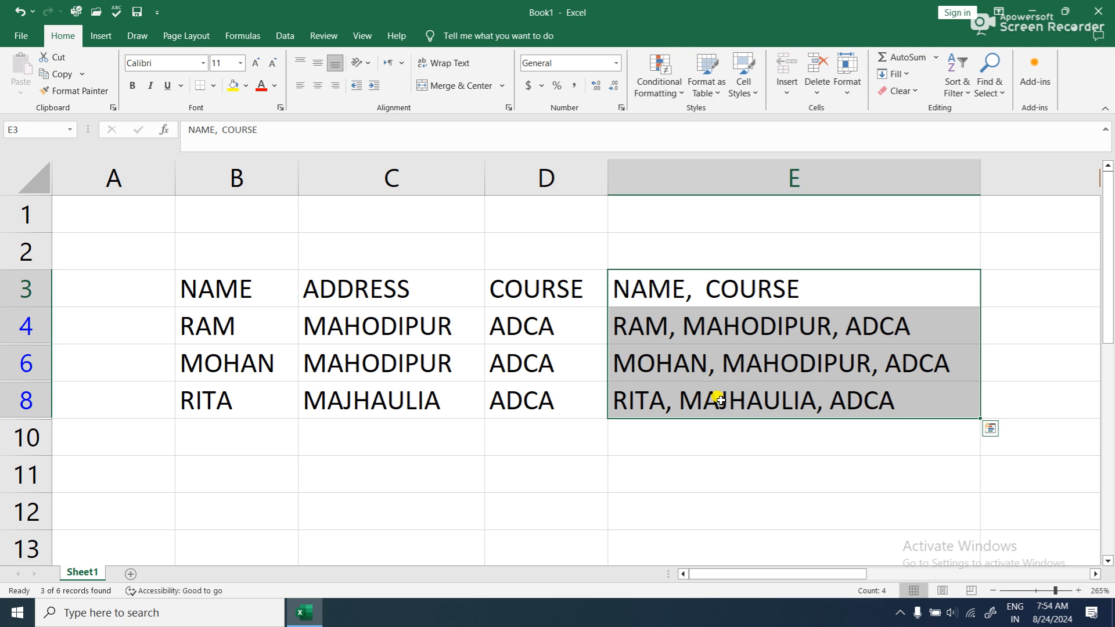
key("ctrl+e")
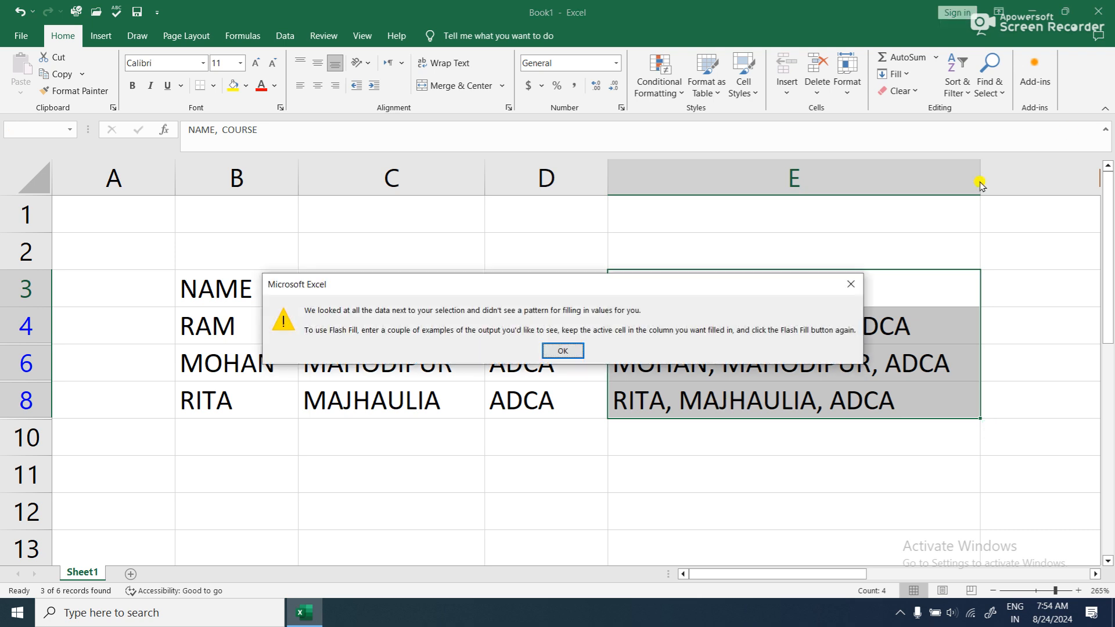
left_click(851, 284)
- Clear the combined entries in E4:E8 and Flash Fill E3:E8 with each record's name and course
left_click_drag(883, 333, 874, 408)
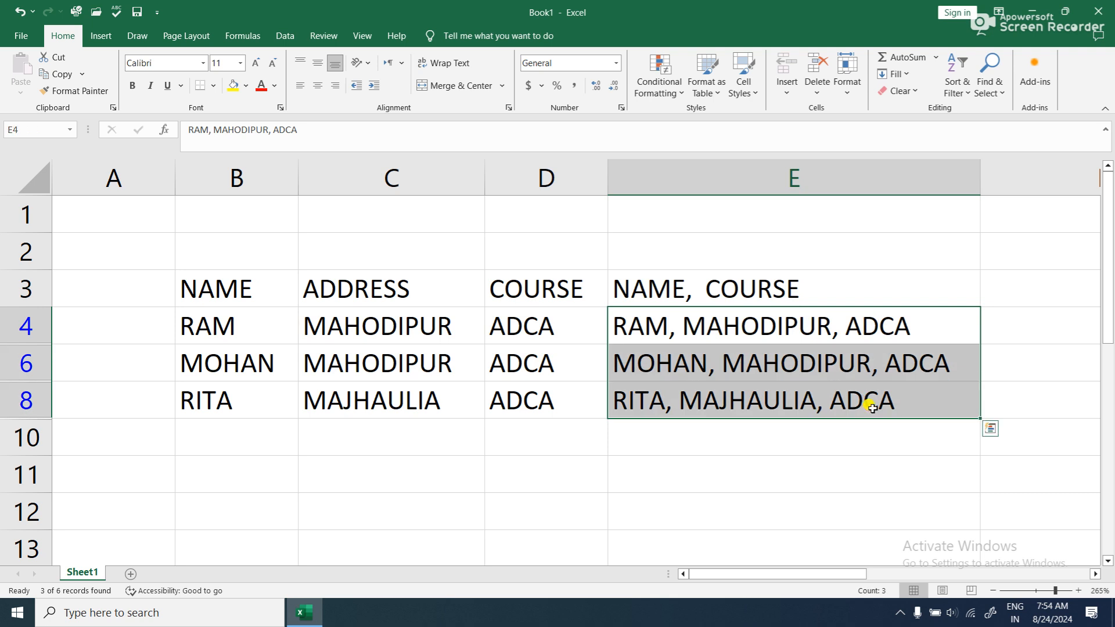
key("Delete")
left_click_drag(808, 273, 785, 387)
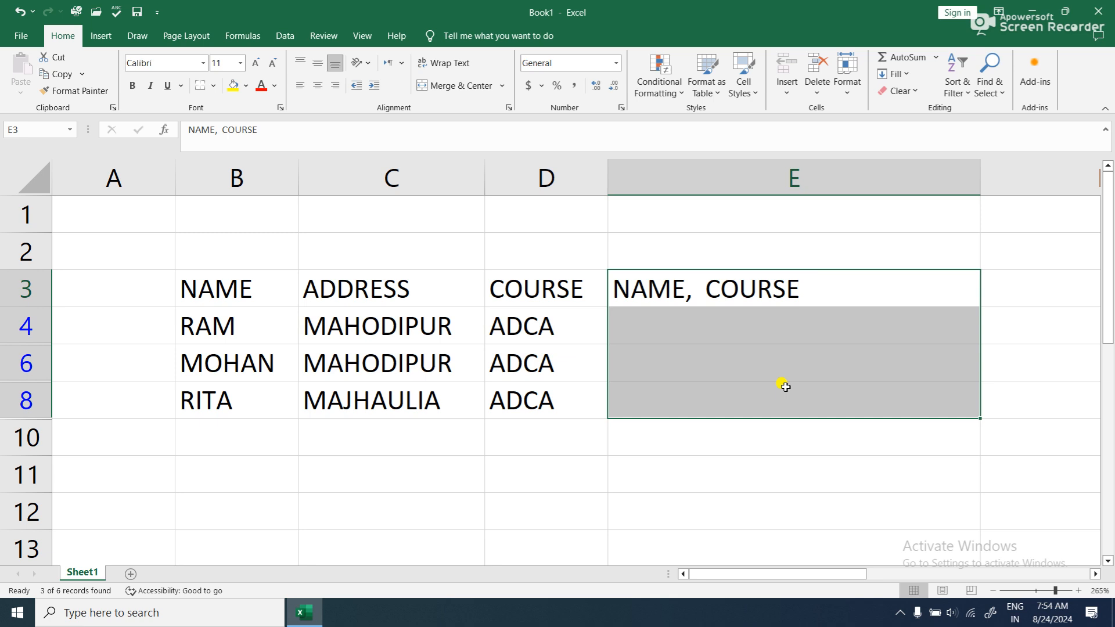
key("ctrl+e")
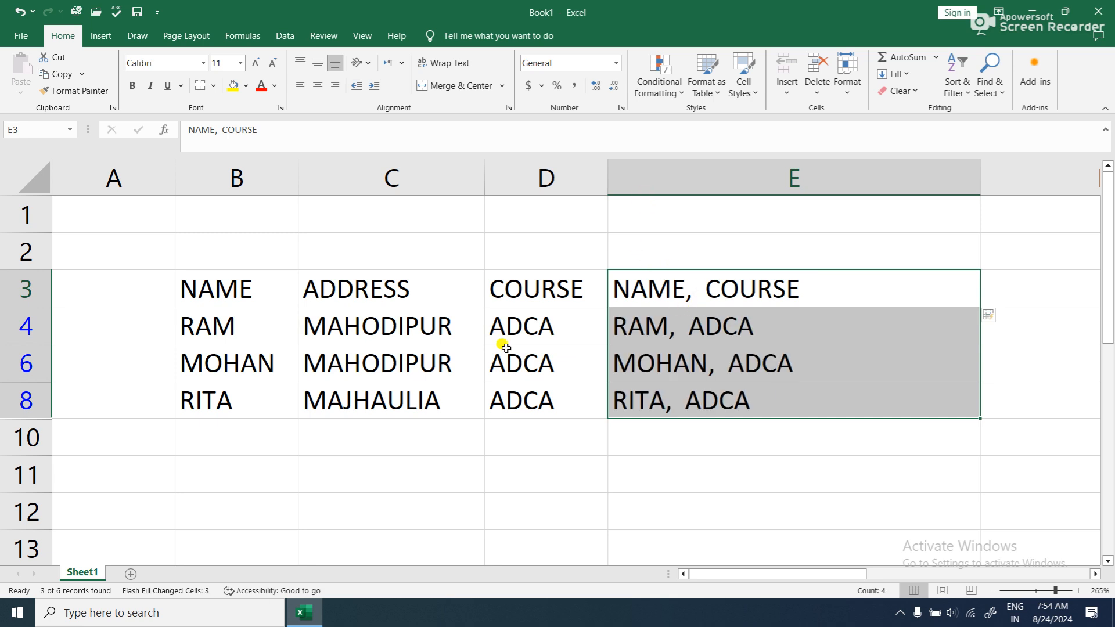
- Delete the course in D6 and the address in C4, restoring the address in C6 after clearing it
left_click(497, 356)
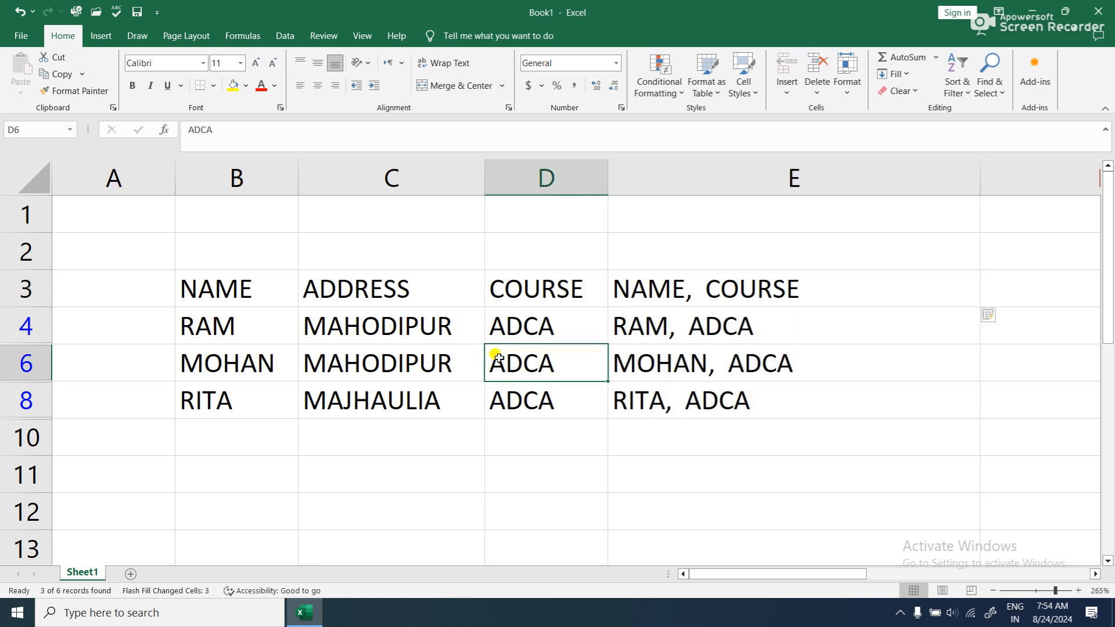
key("Delete")
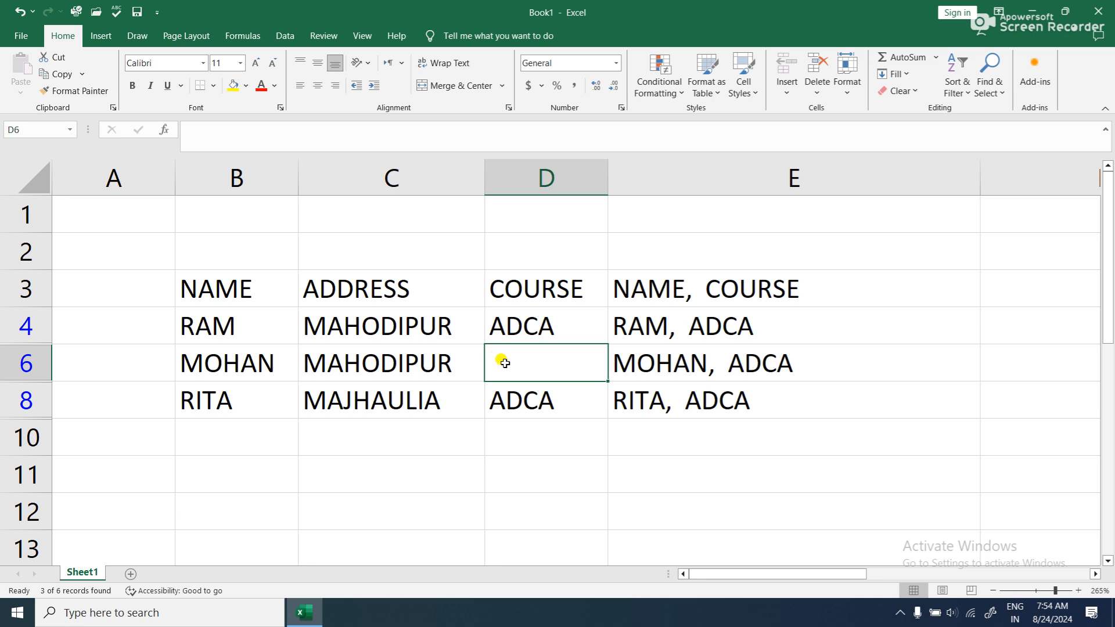
left_click(380, 365)
key("Delete")
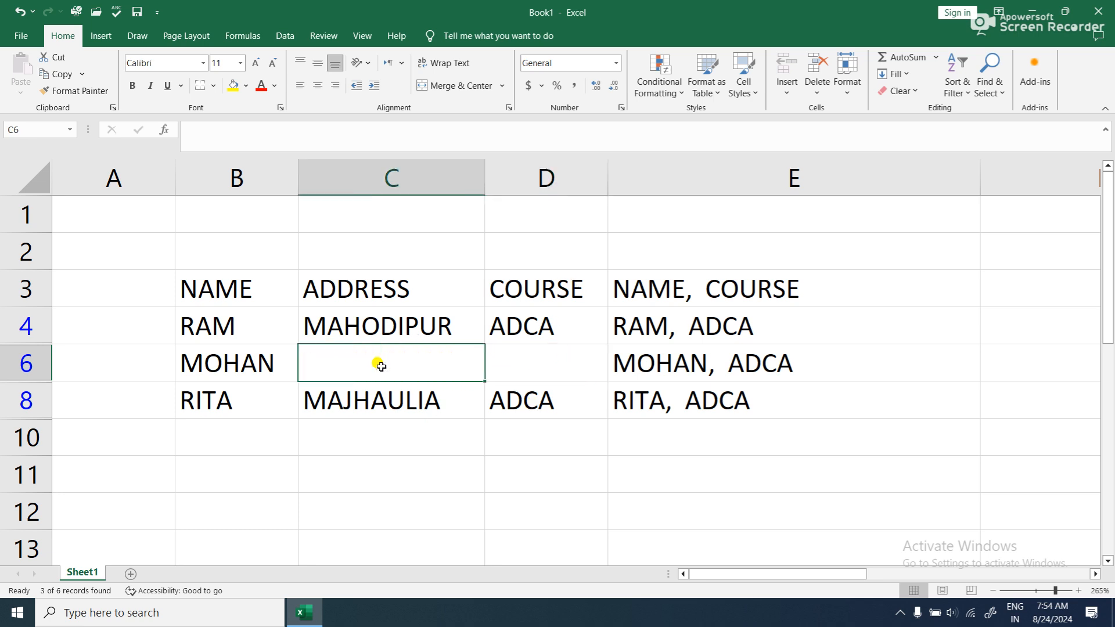
left_click(538, 353)
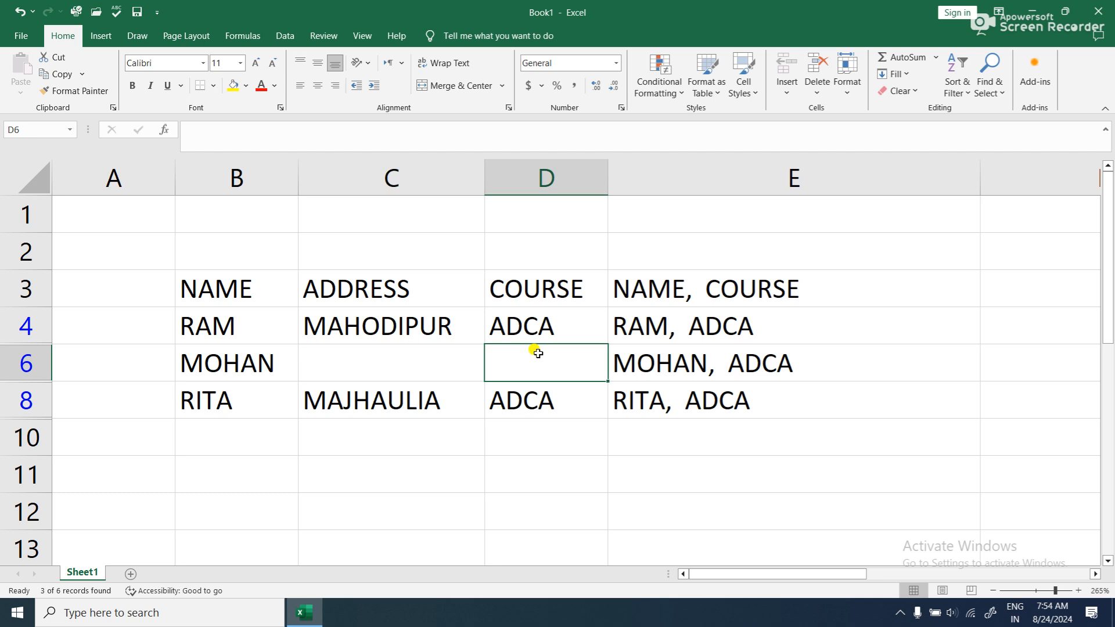
key("ctrl+z")
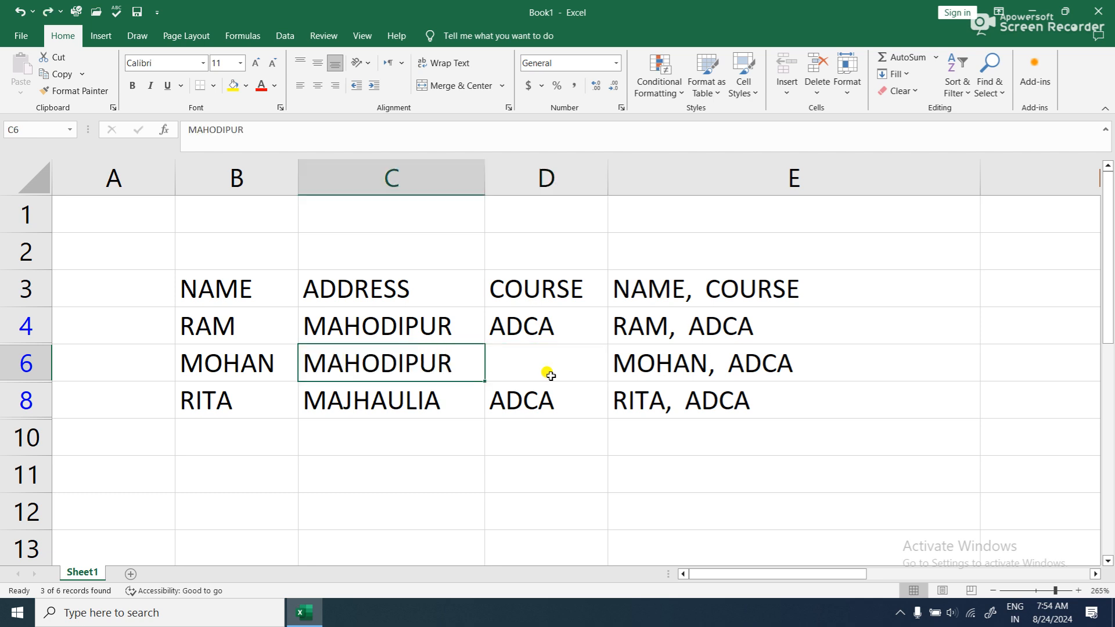
left_click(396, 330)
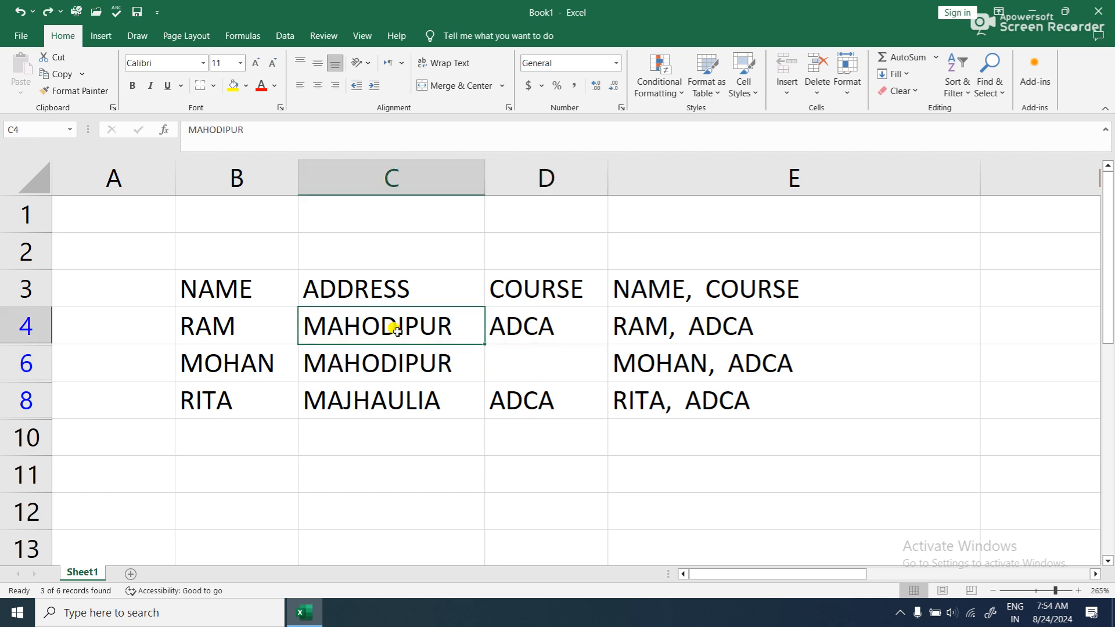
key("Delete")
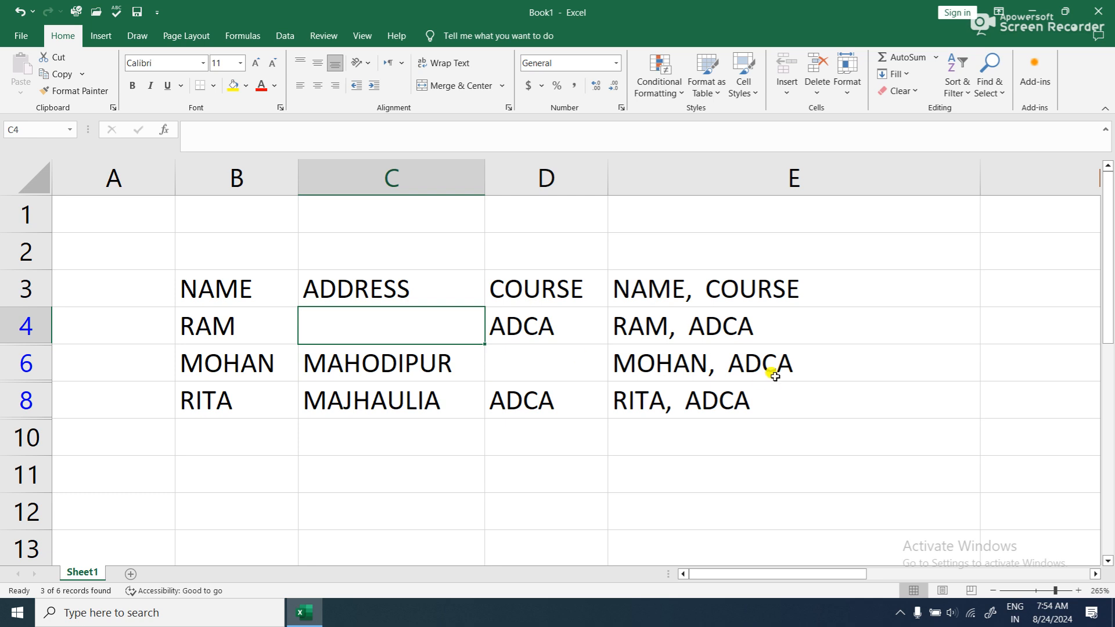
- Empty E4:E8 and rerun Flash Fill on E3:E8 from the records that have missing values
left_click(774, 347)
left_click_drag(688, 326, 712, 398)
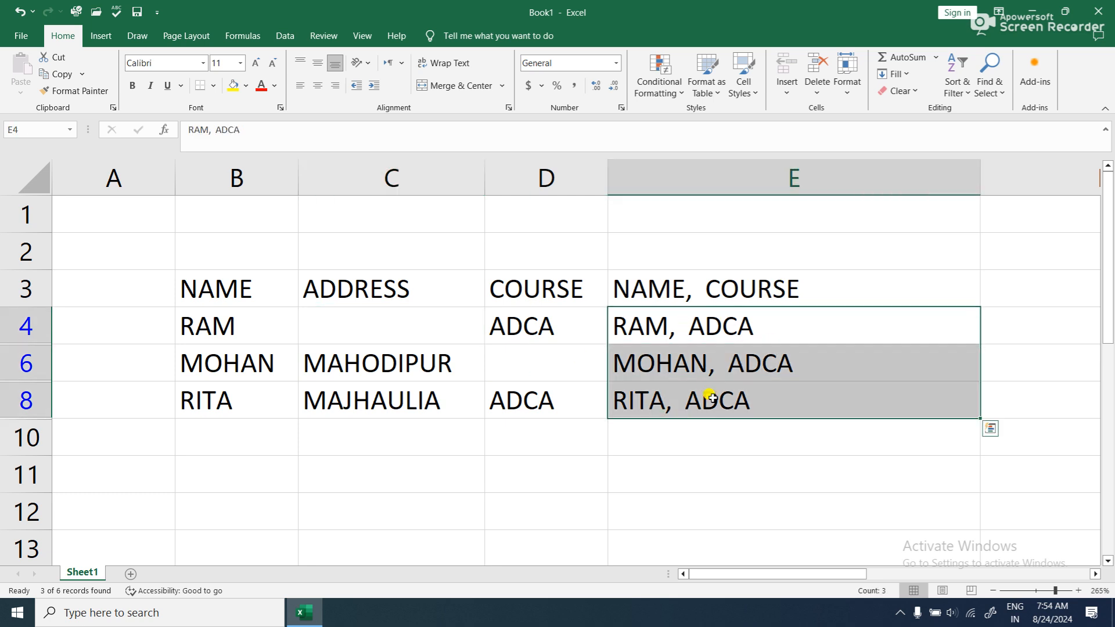
key("Delete")
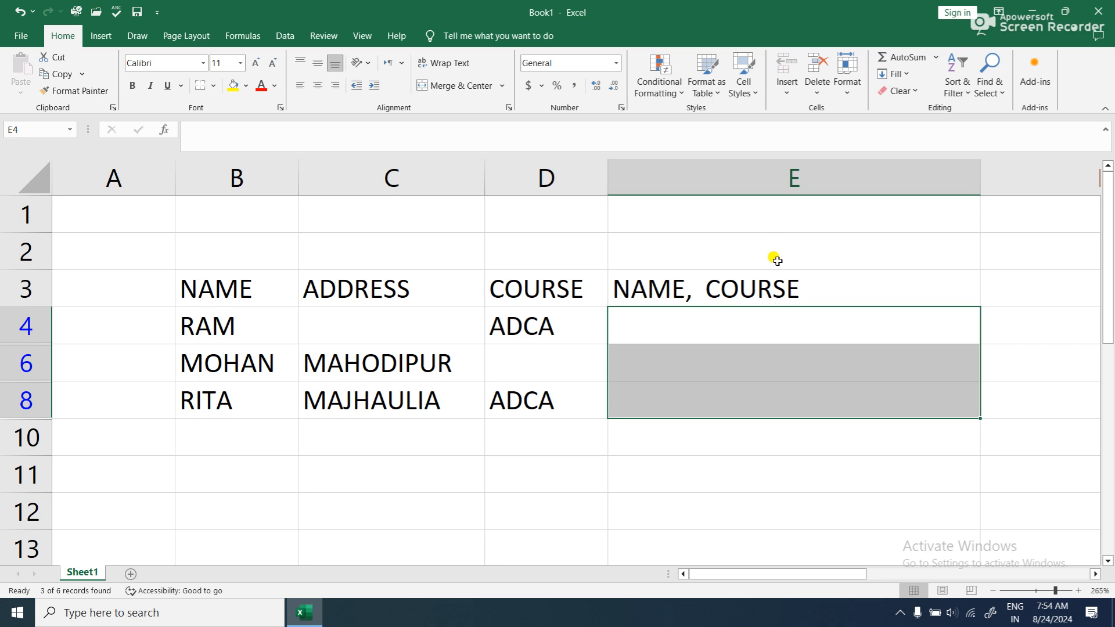
left_click_drag(779, 282, 777, 393)
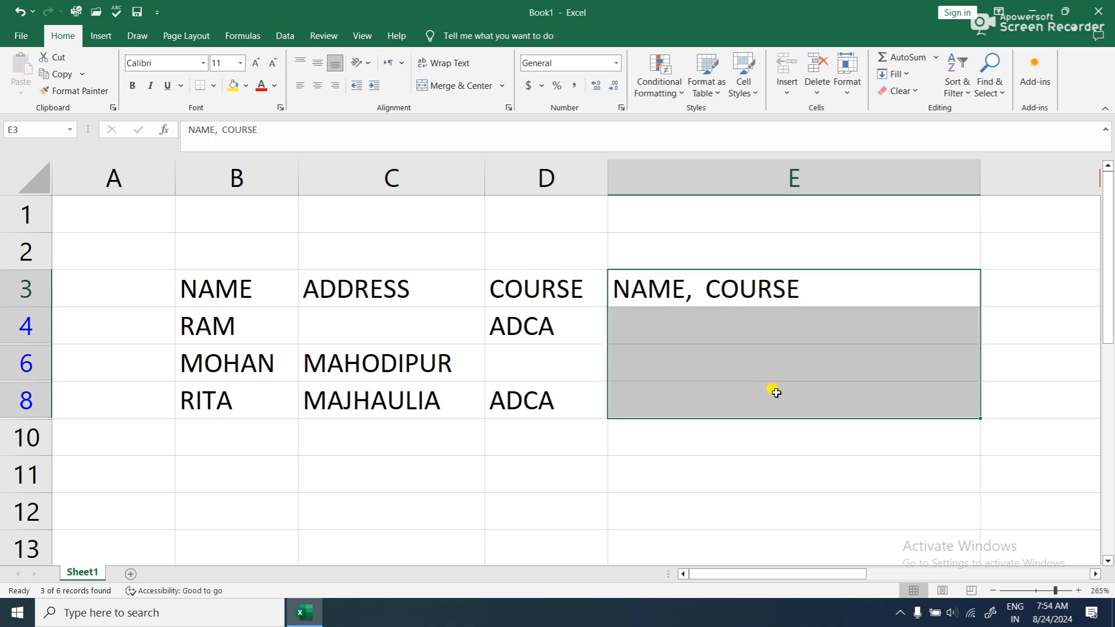
key("ctrl+e")
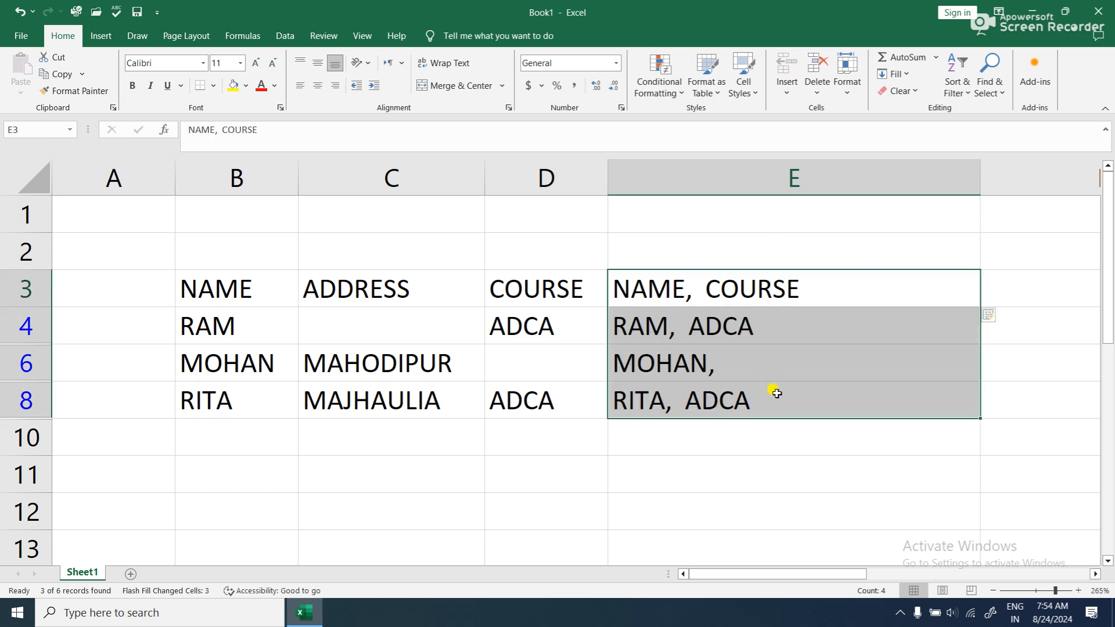
left_click(754, 363)
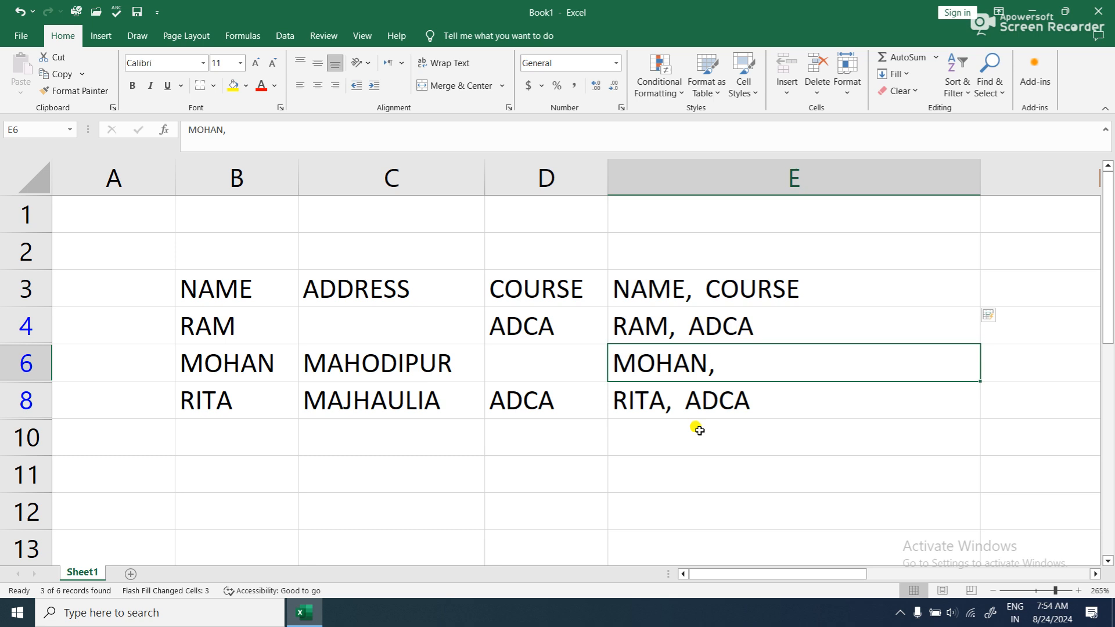
- Insert ADDRESS into the heading in E3 so that it reads NAME, ADDRESS, COURSE
left_click(720, 289)
double_click(806, 292)
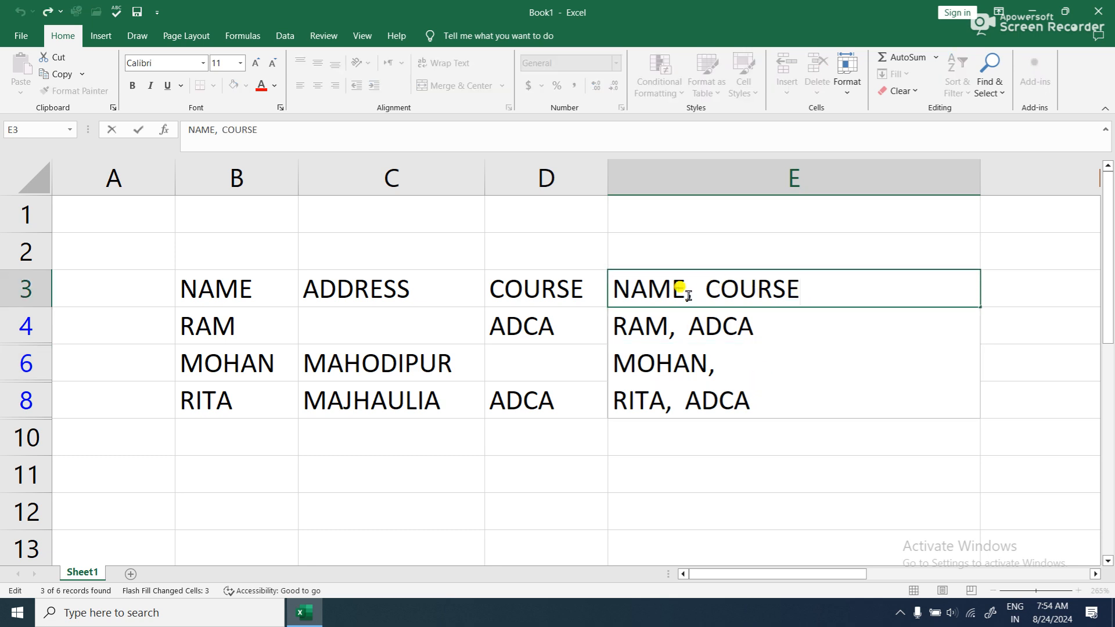
left_click(699, 292)
type("A")
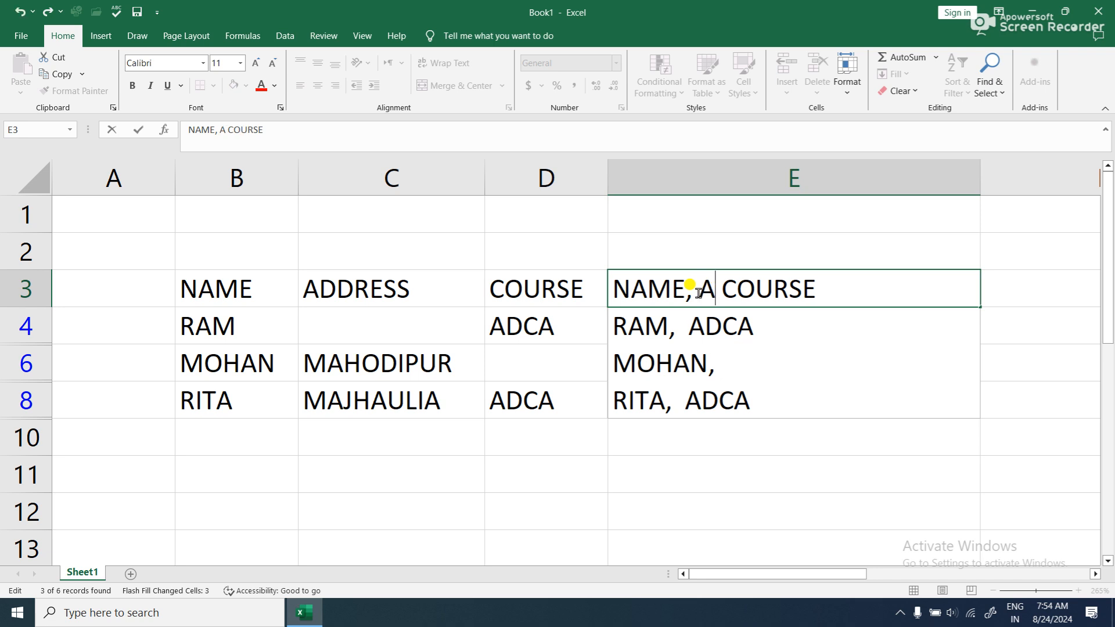
type("DDRES")
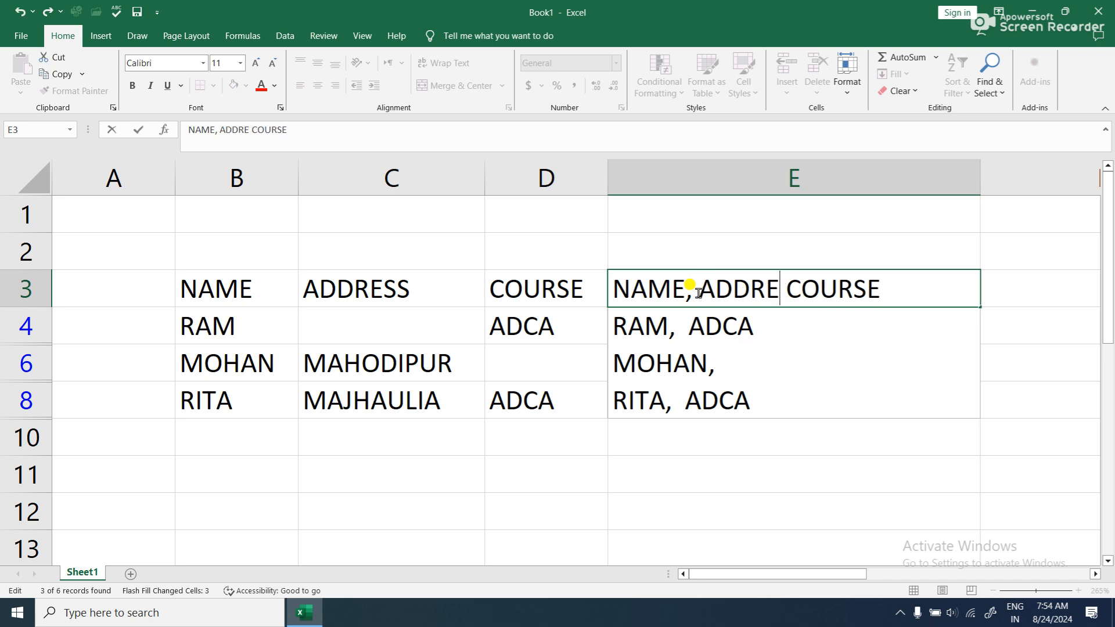
type("S,")
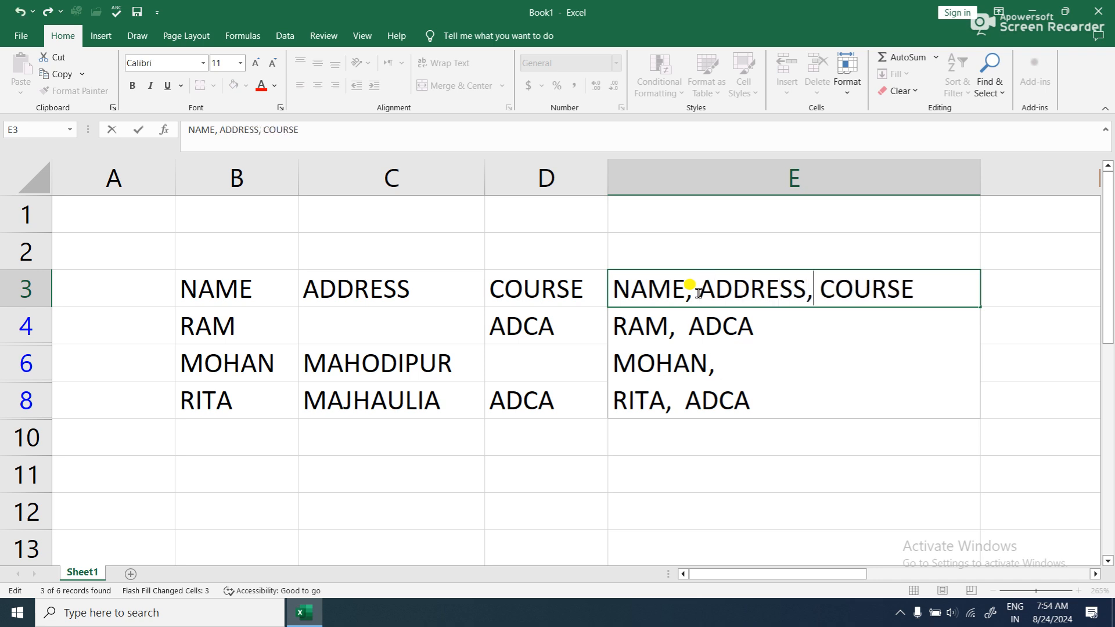
left_click(699, 460)
- Flash Fill E3:E8 with the name, address and course of the records that have missing values
left_click_drag(797, 290, 788, 391)
left_click(256, 325)
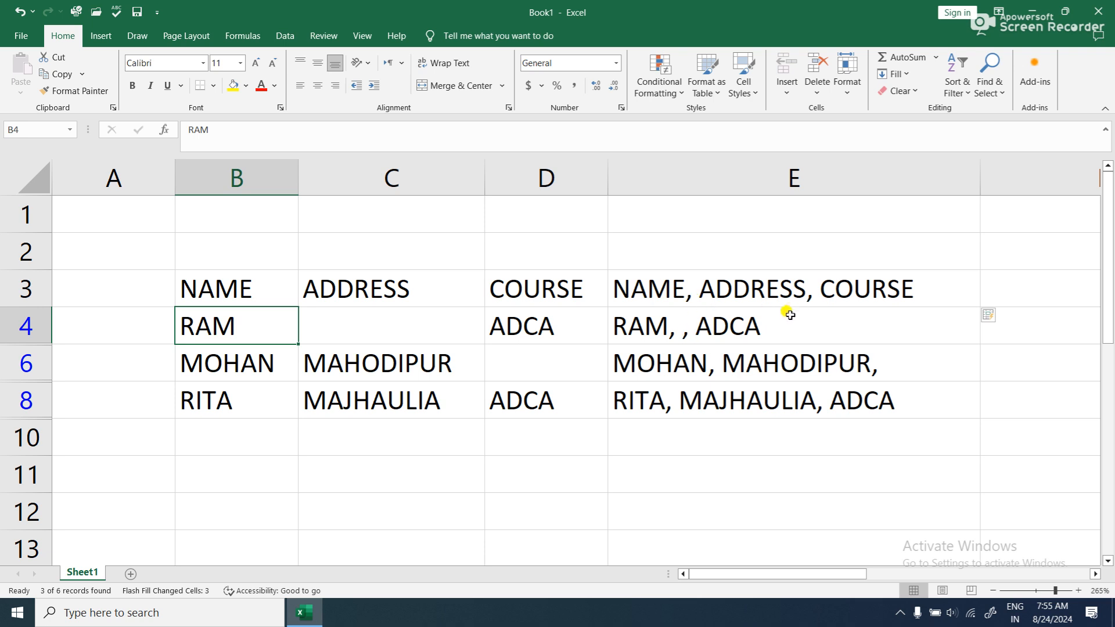
left_click(688, 320)
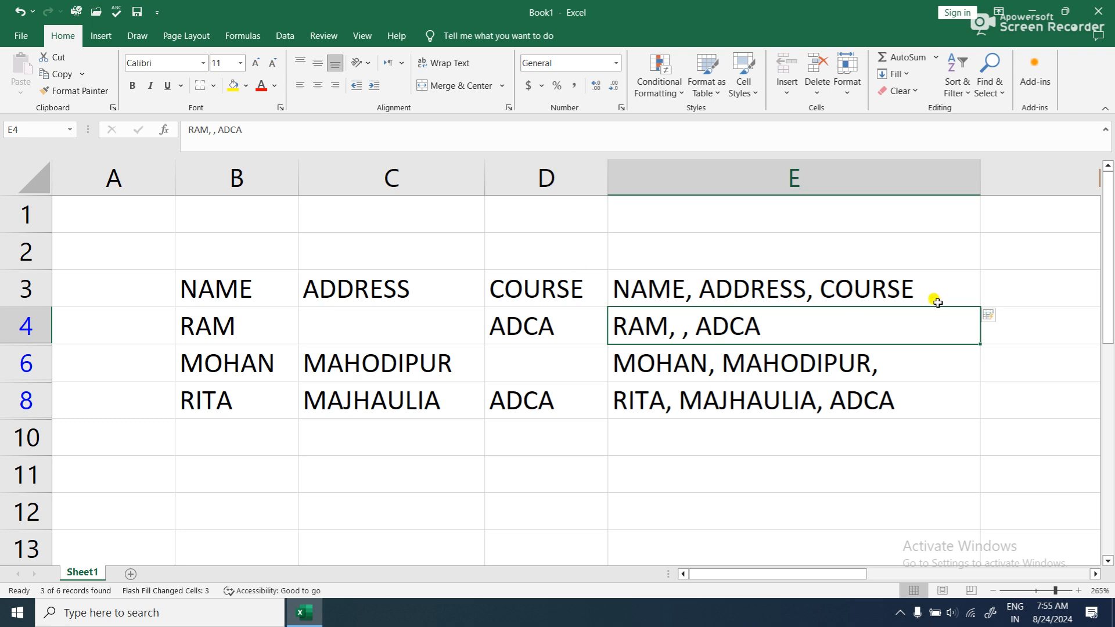
left_click(201, 286)
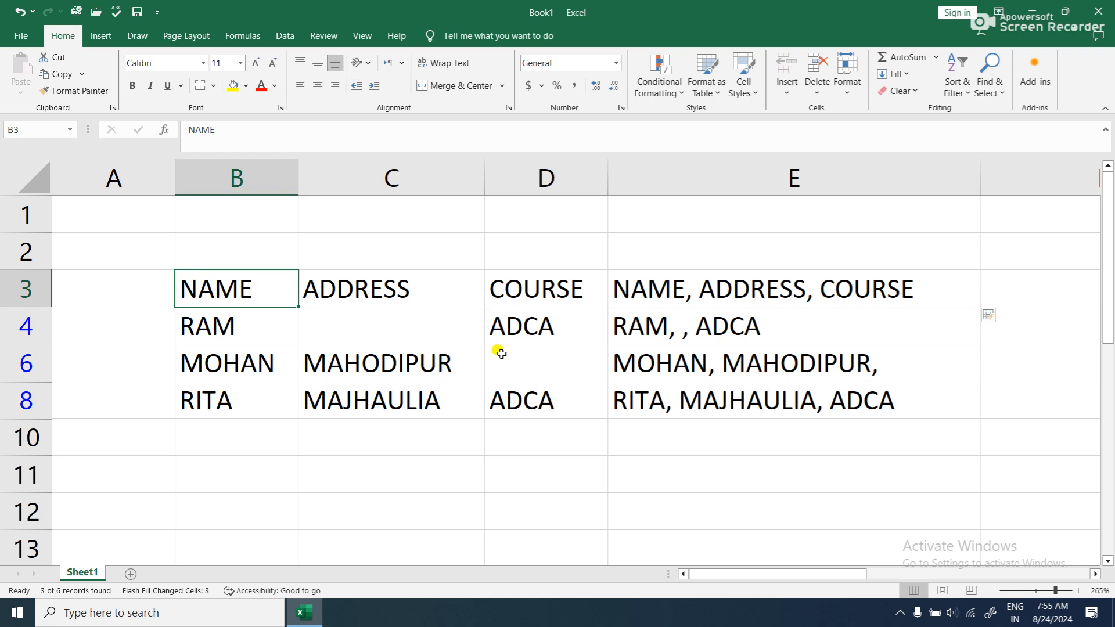
- Undo the edits back to the complete records and the original NAME, ADDRESS, COURSE heading with its full combined entries
key("ctrl+z")
key("ctrl+z")
key("ctrl+z")
key("ctrl+z")
key("ctrl+z")
key("ctrl+z")
key("ctrl+z")
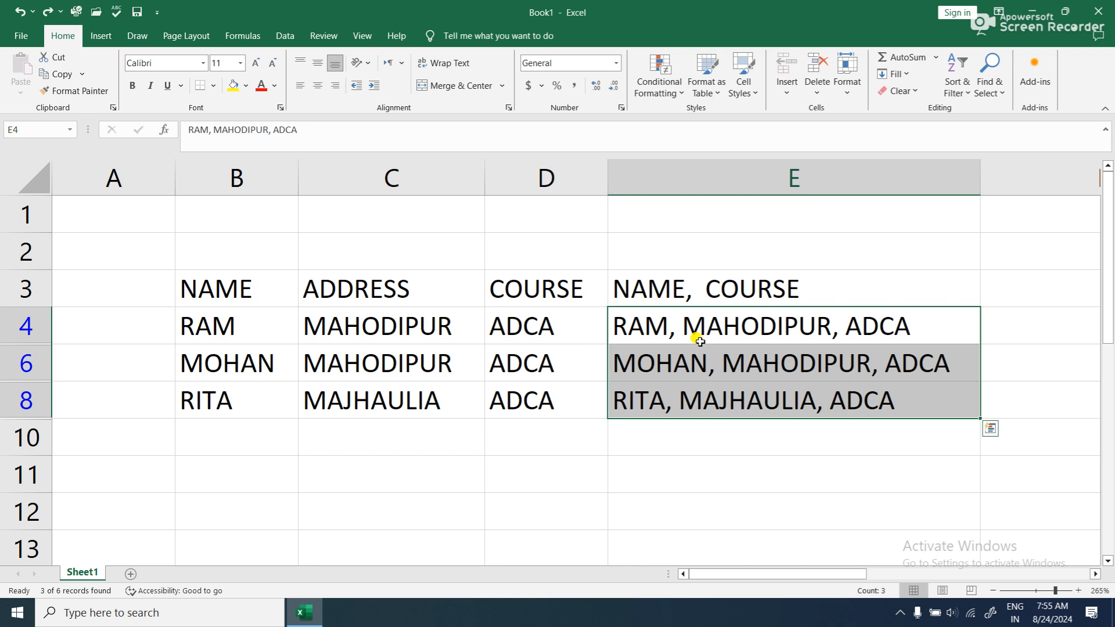
key("ctrl+z")
left_click(878, 364)
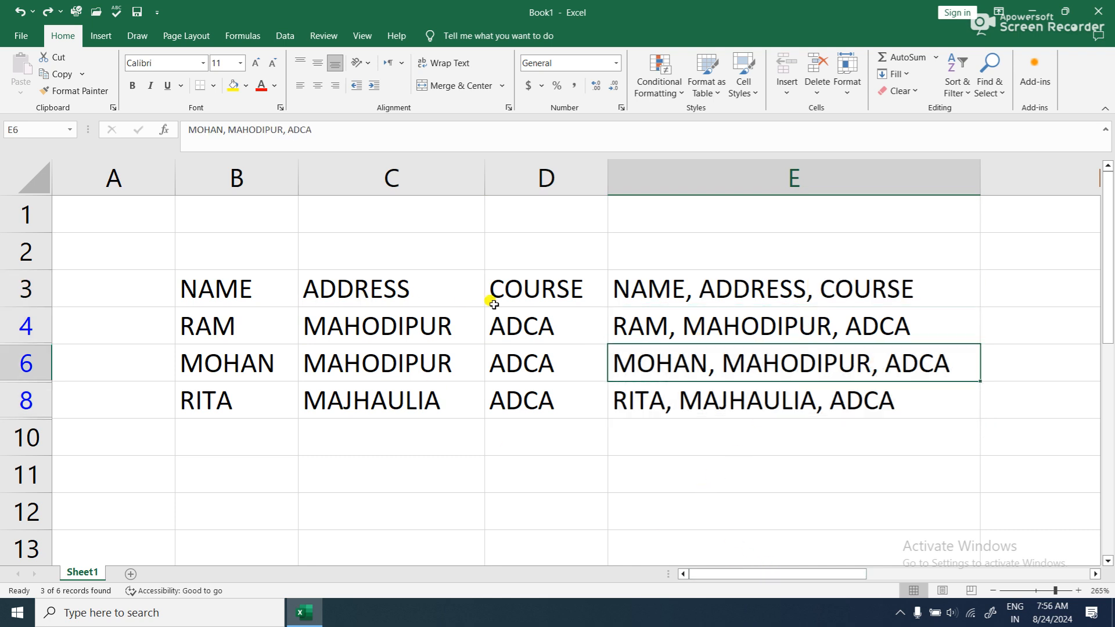
- Replace the comma separators in the E3 heading with hyphens so that it reads NAME-ADDRESS-COURSE
left_click_drag(826, 573, 959, 575)
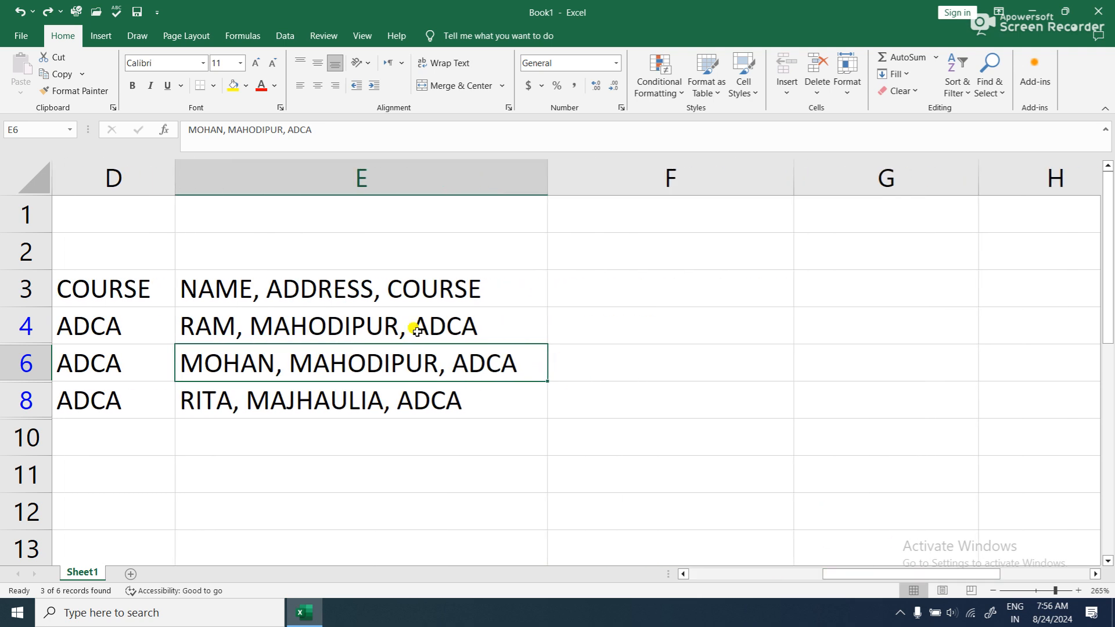
left_click_drag(293, 273, 333, 393)
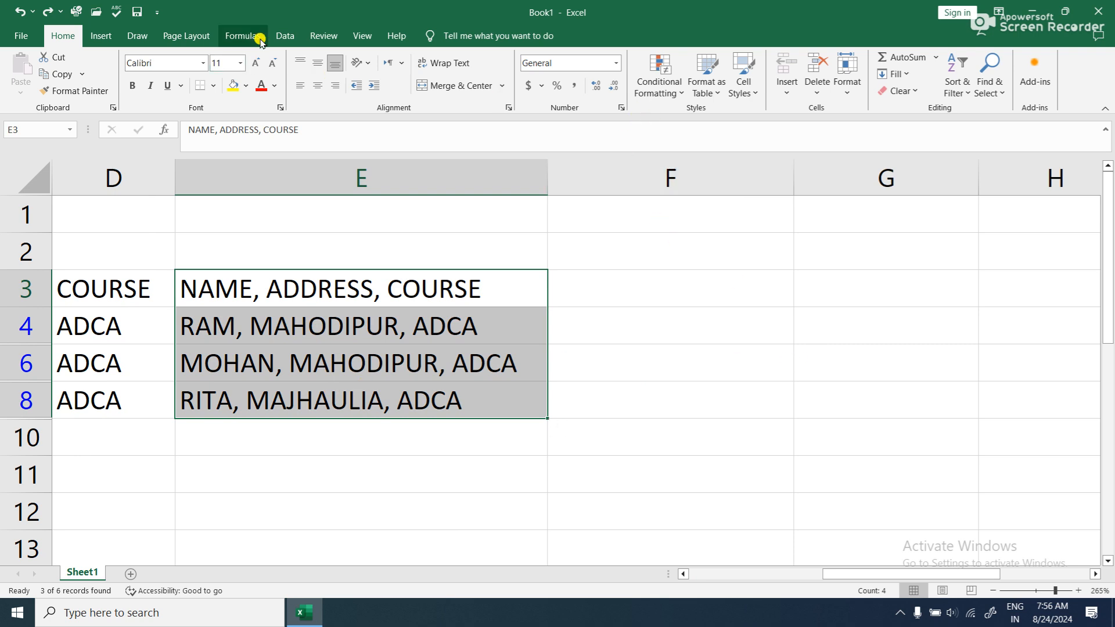
left_click(284, 35)
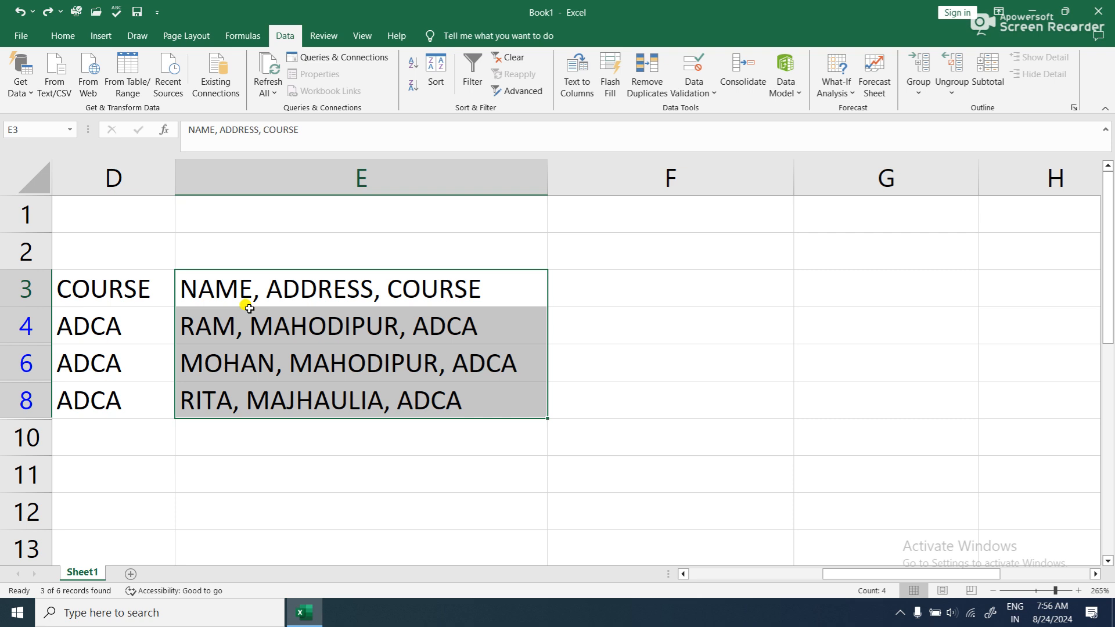
left_click(273, 293)
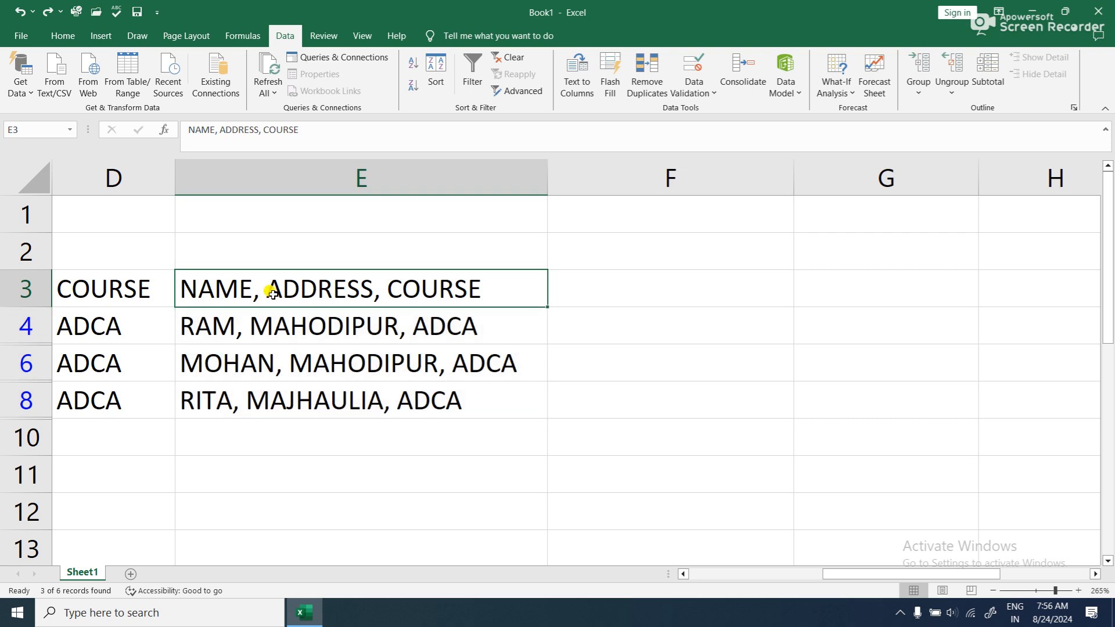
double_click(263, 291)
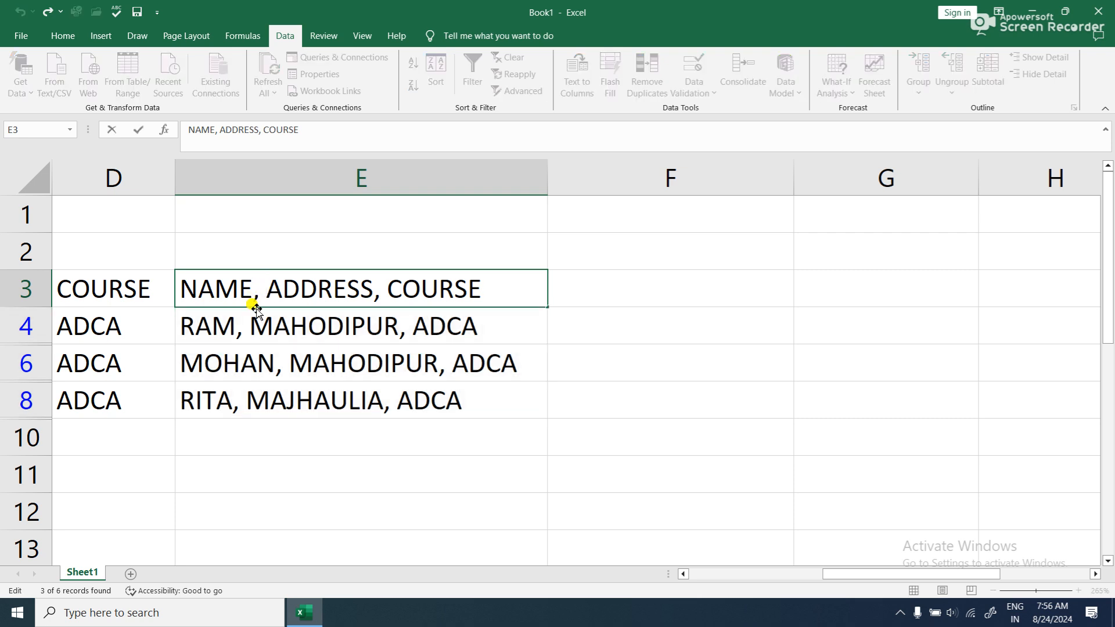
key("Delete")
key("BackSpace")
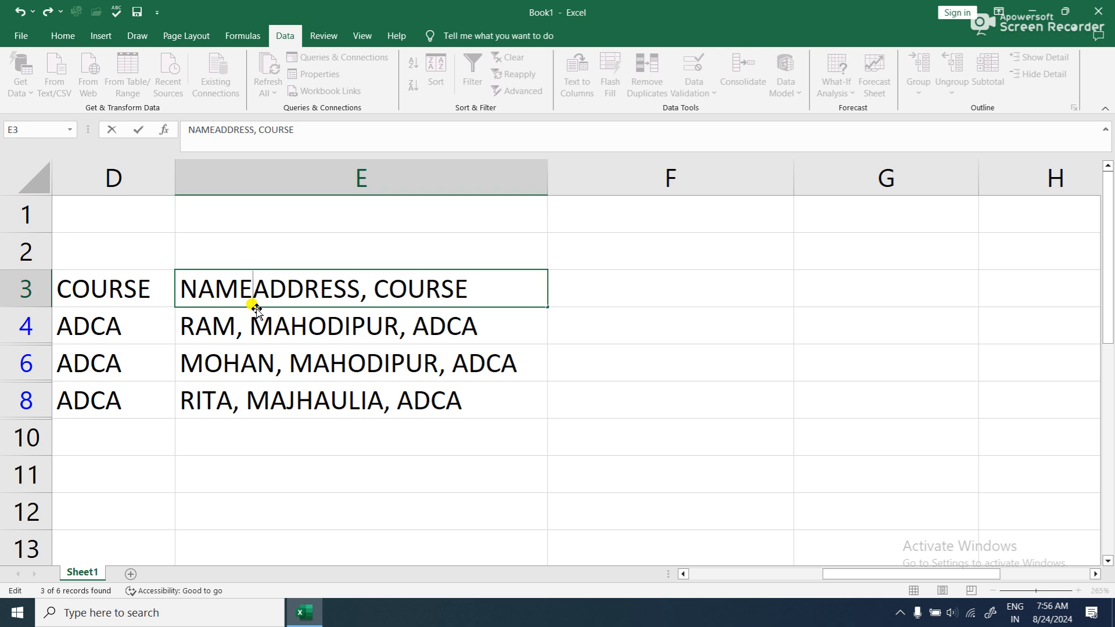
type("-")
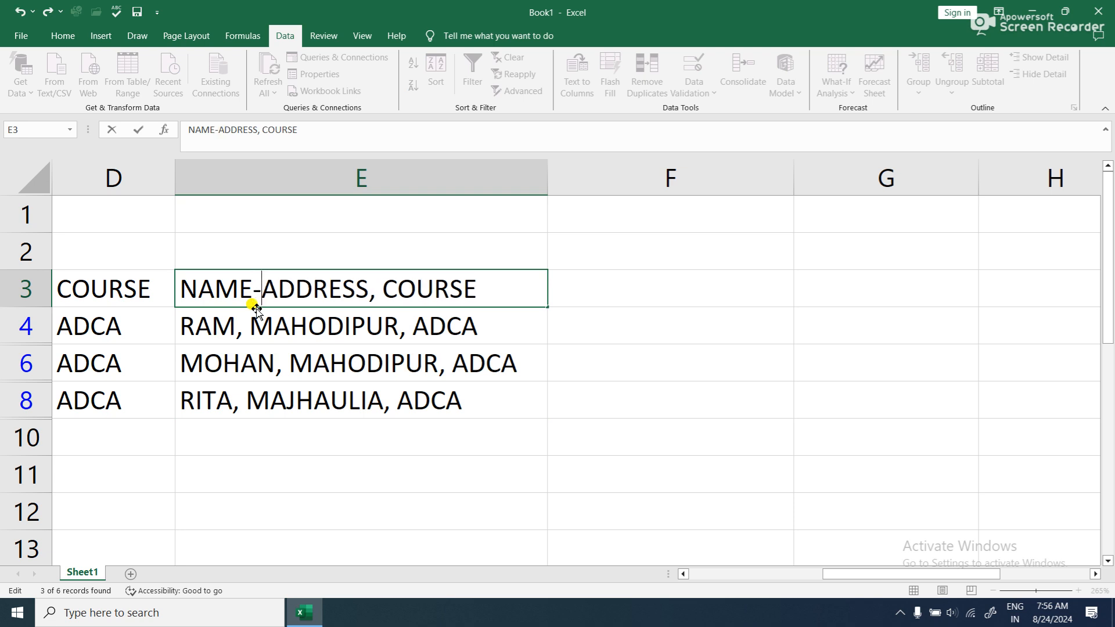
left_click(383, 290)
key("BackSpace")
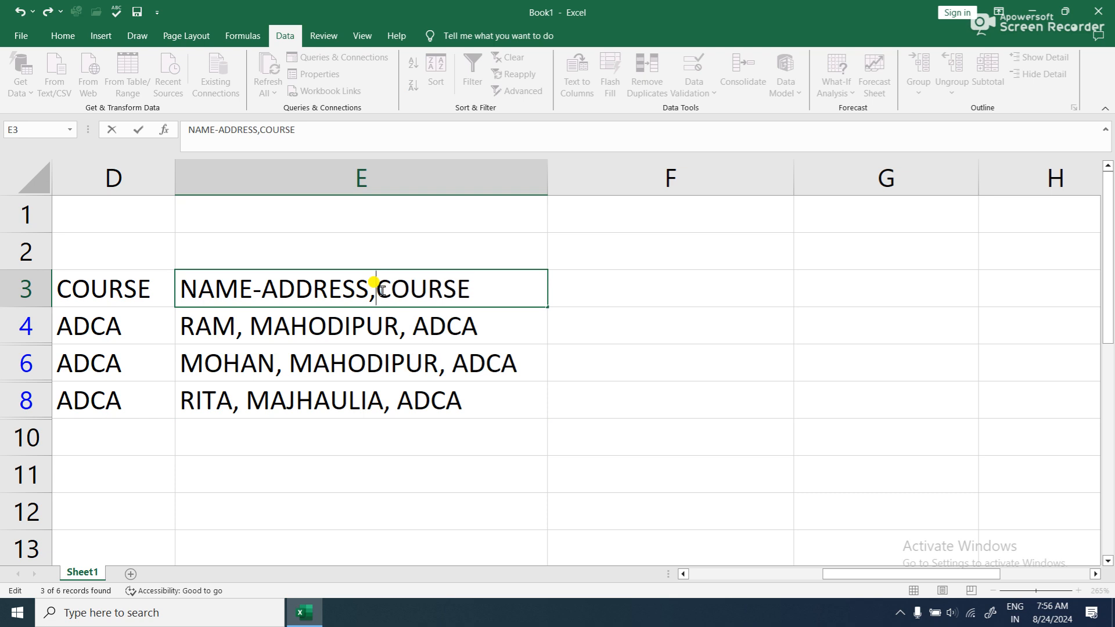
type("-")
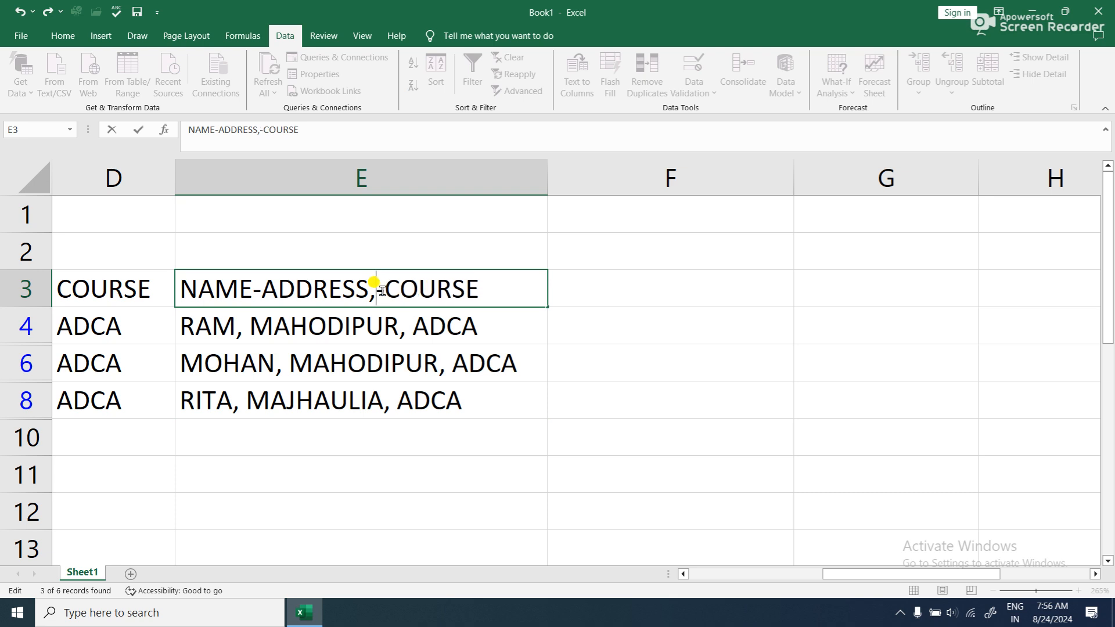
key("BackSpace")
key("BackSpace")
type("-")
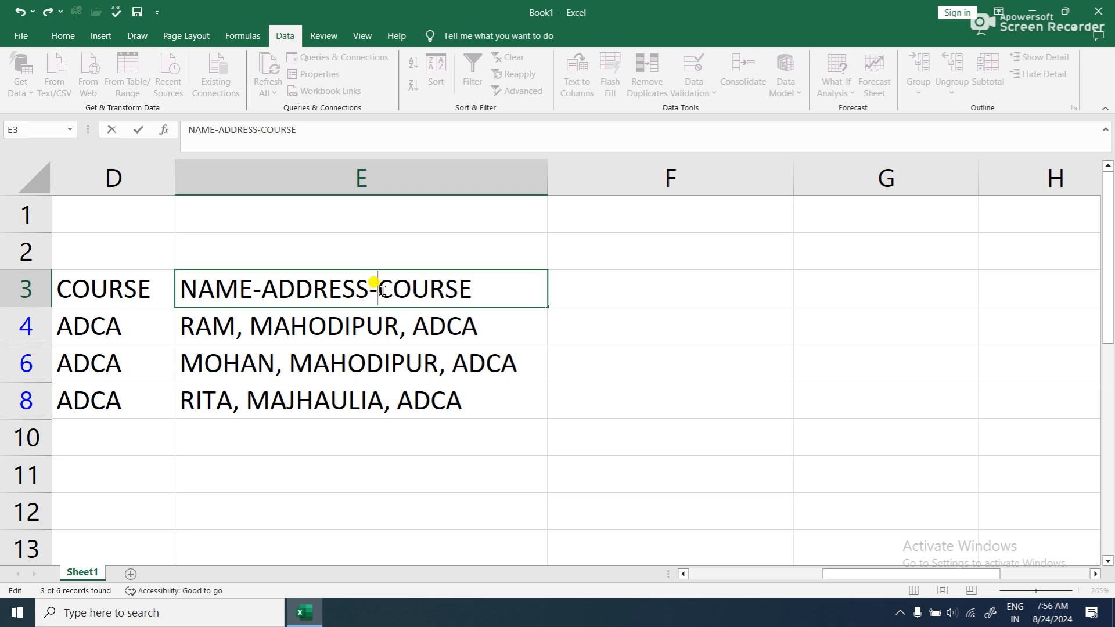
left_click(622, 494)
- Try to Flash Fill E3:E8 from the hyphenated heading over the existing comma-separated entries
left_click_drag(384, 289, 369, 391)
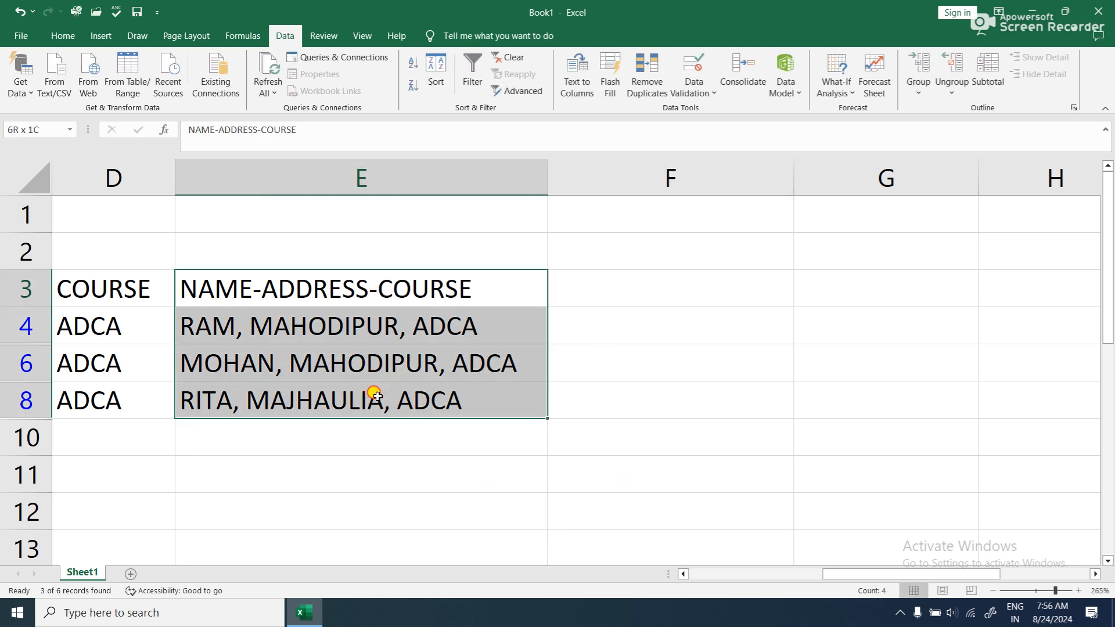
left_click(610, 76)
left_click(562, 351)
- Clear the comma-separated entries in E4:E8 below the NAME-ADDRESS-COURSE heading
left_click(418, 393)
left_click_drag(336, 338, 329, 405)
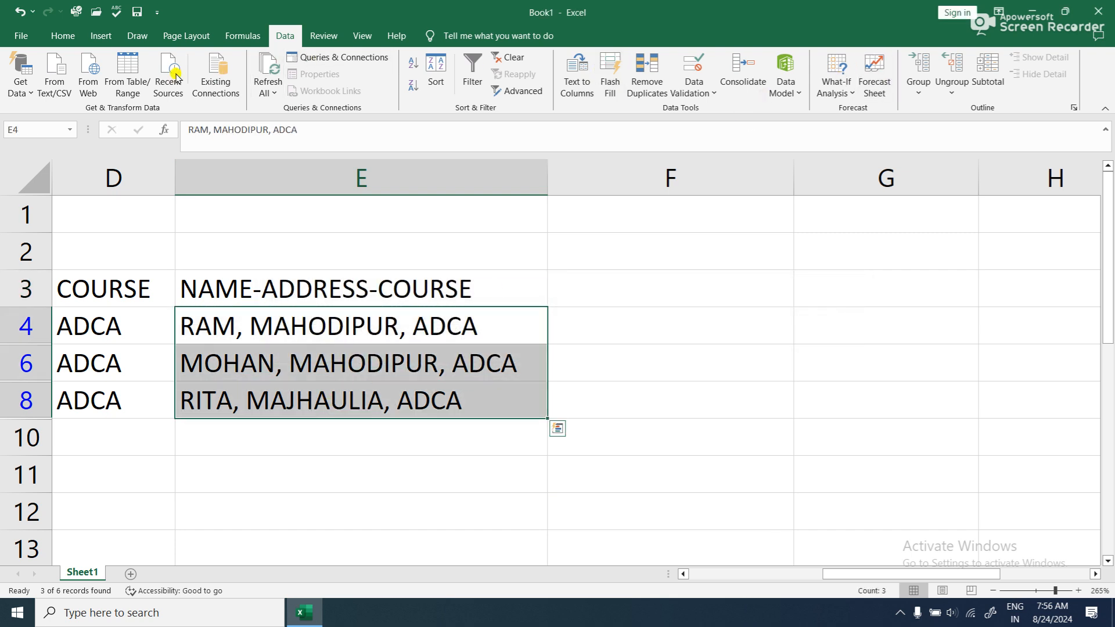
left_click(62, 37)
left_click(906, 91)
left_click(933, 110)
- Flash Fill E3:E8 with name, address and course joined by hyphens
left_click(388, 300)
left_click_drag(388, 301, 385, 386)
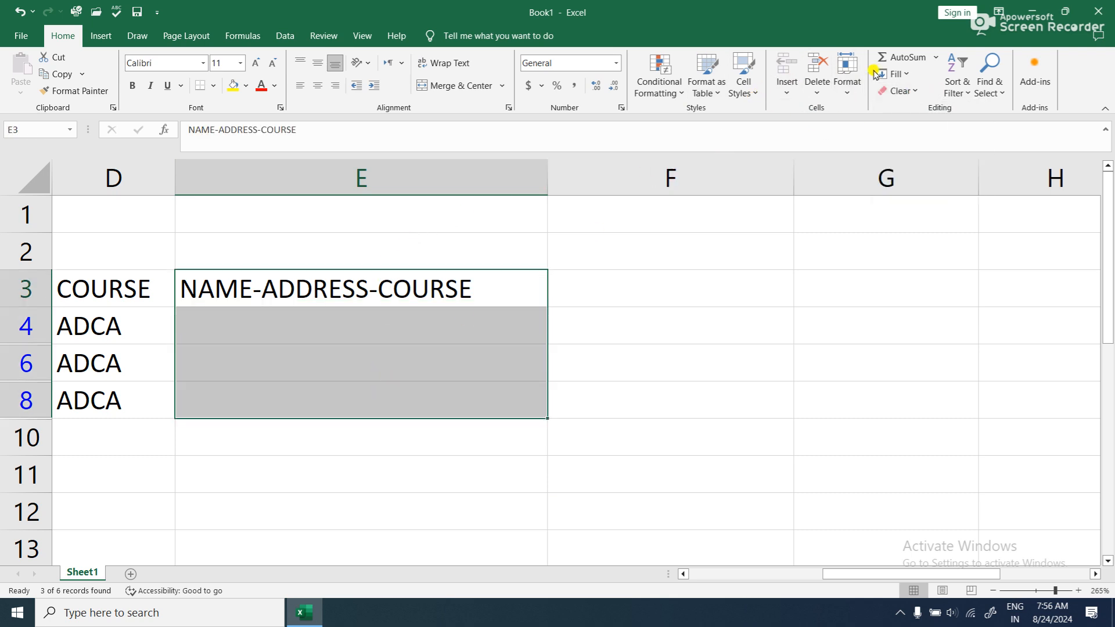
left_click(893, 74)
left_click(914, 214)
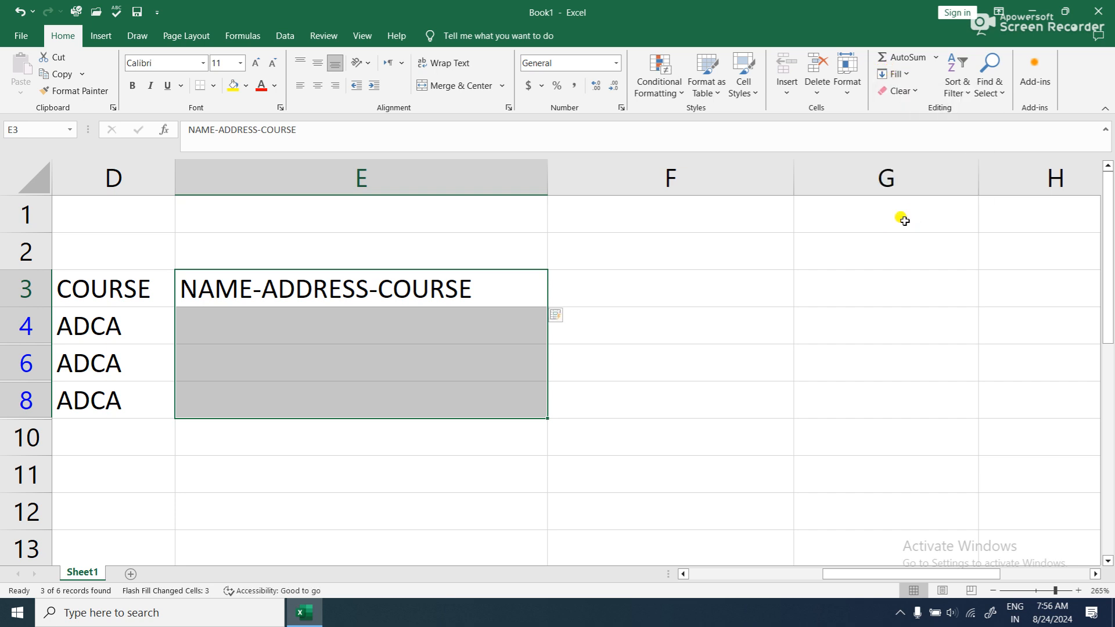
left_click(651, 293)
- Set up Text to Columns for E3:E8 as delimited data, with a custom hyphen as the only delimiter
left_click_drag(343, 289, 352, 388)
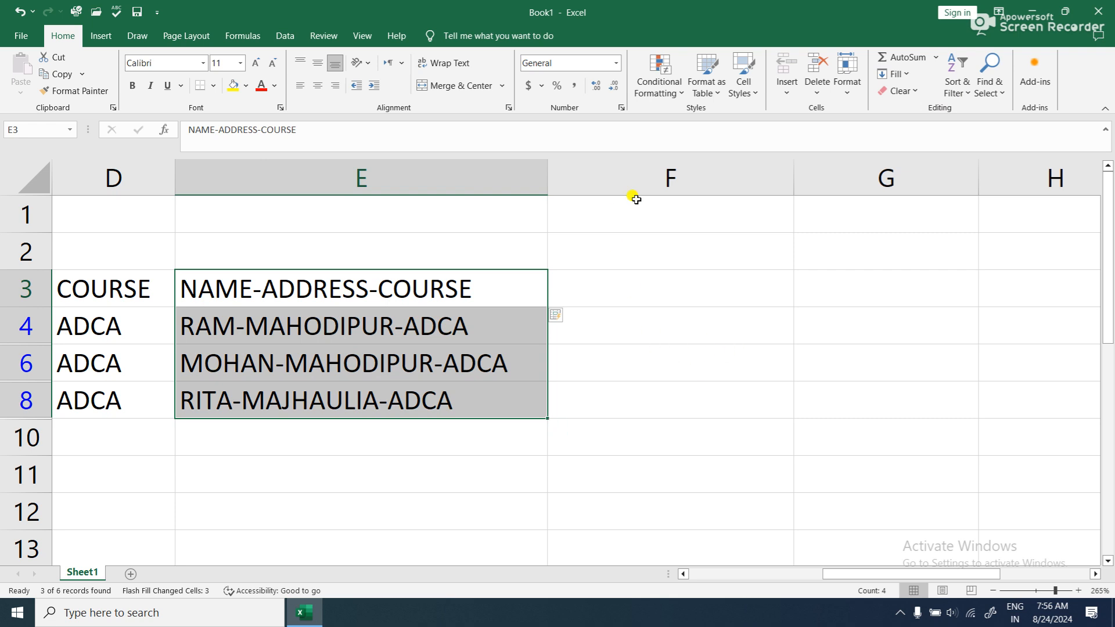
left_click(277, 35)
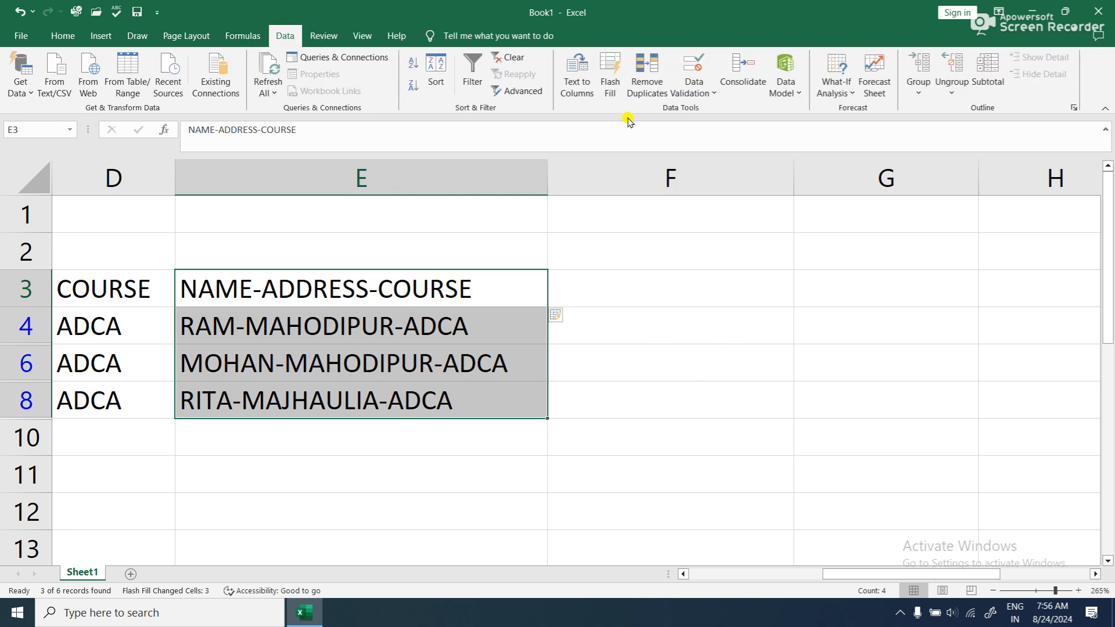
left_click(575, 91)
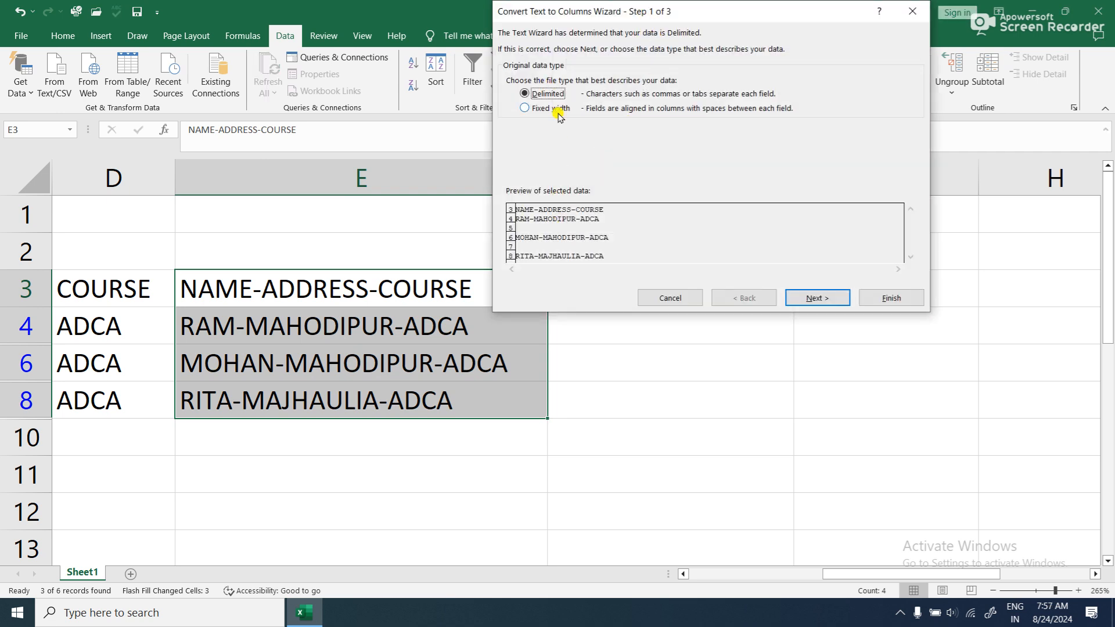
left_click(816, 296)
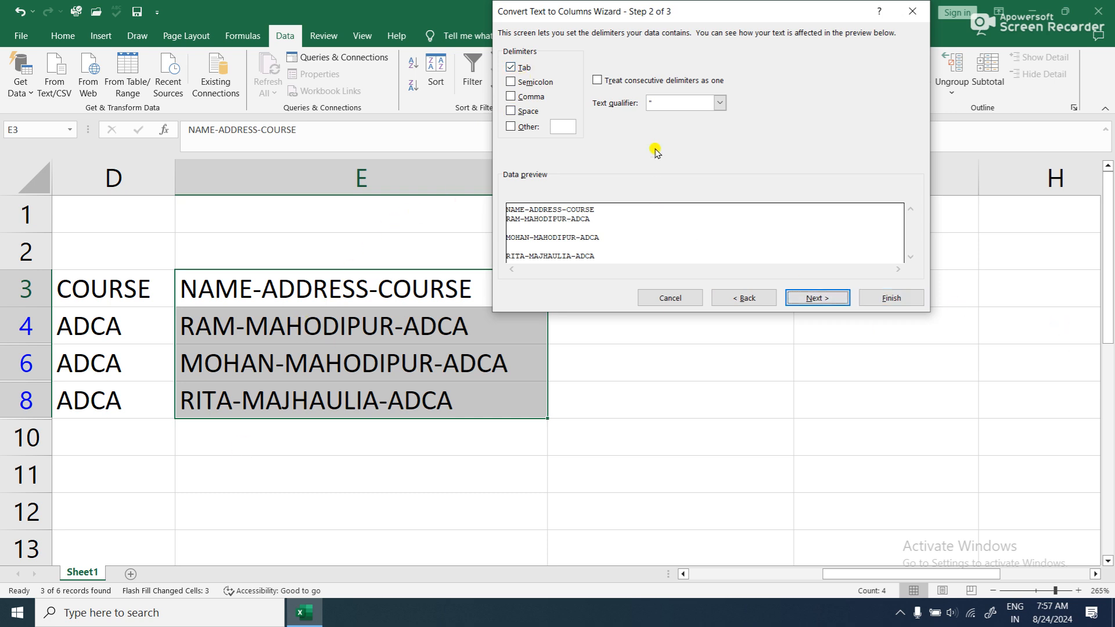
left_click(514, 68)
left_click(516, 82)
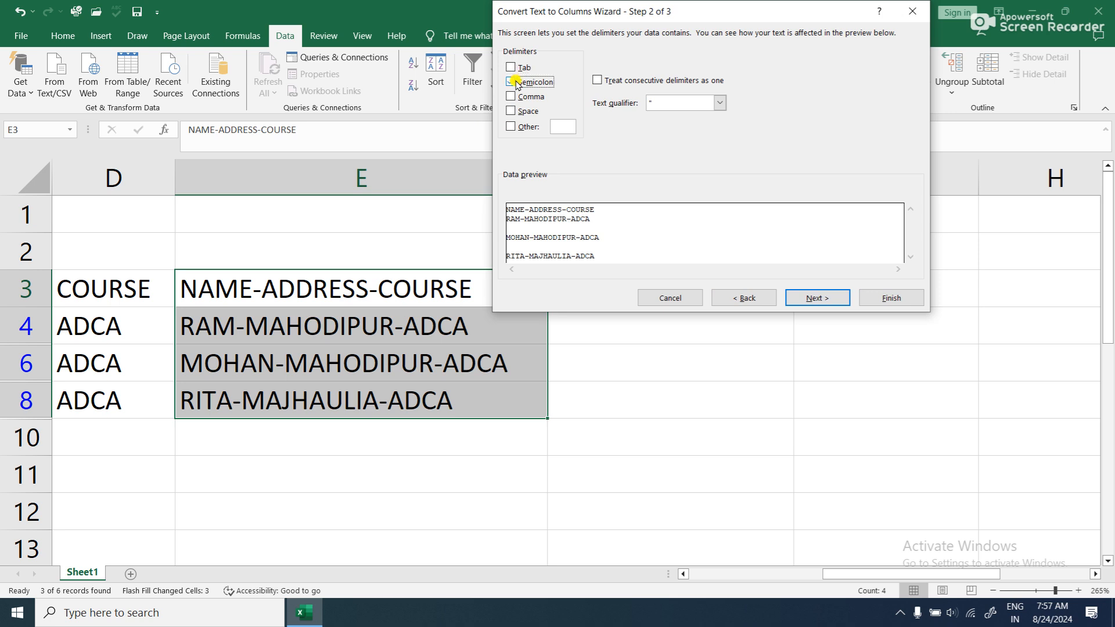
left_click(515, 82)
left_click(517, 97)
left_click(524, 112)
type("-")
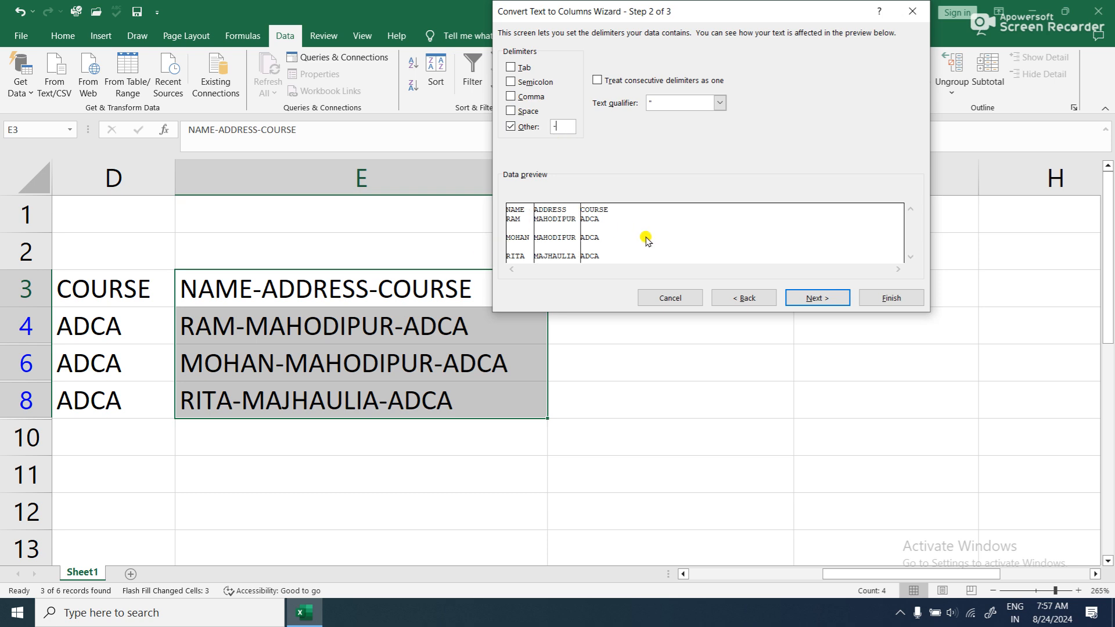
- Complete the hyphen split in General format with destination $E$3, and undo it
left_click(814, 296)
left_click(874, 299)
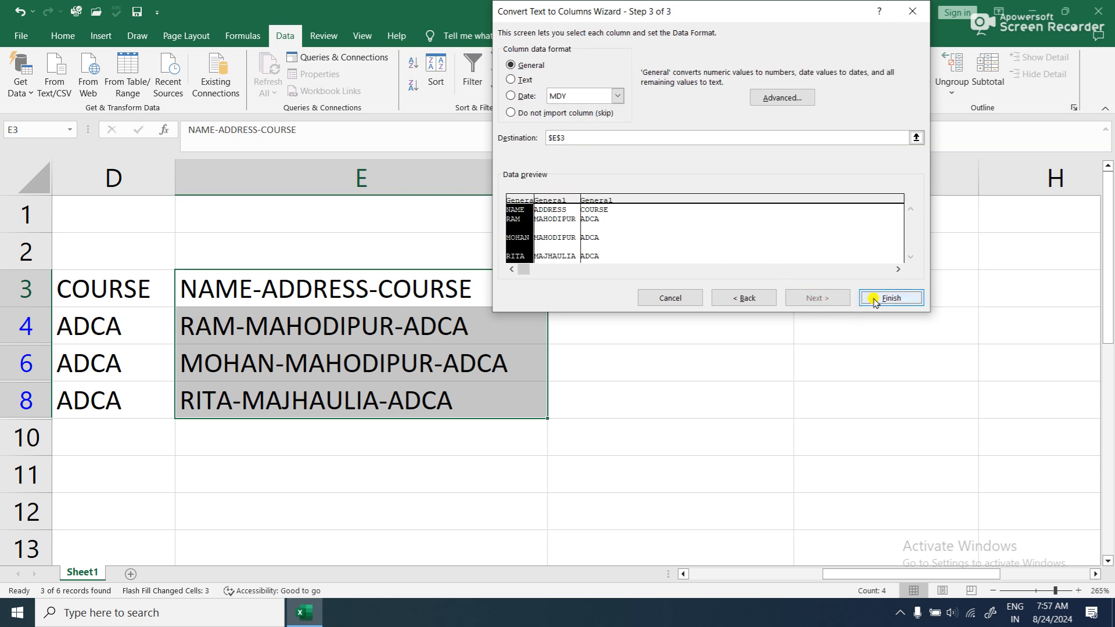
left_click(546, 347)
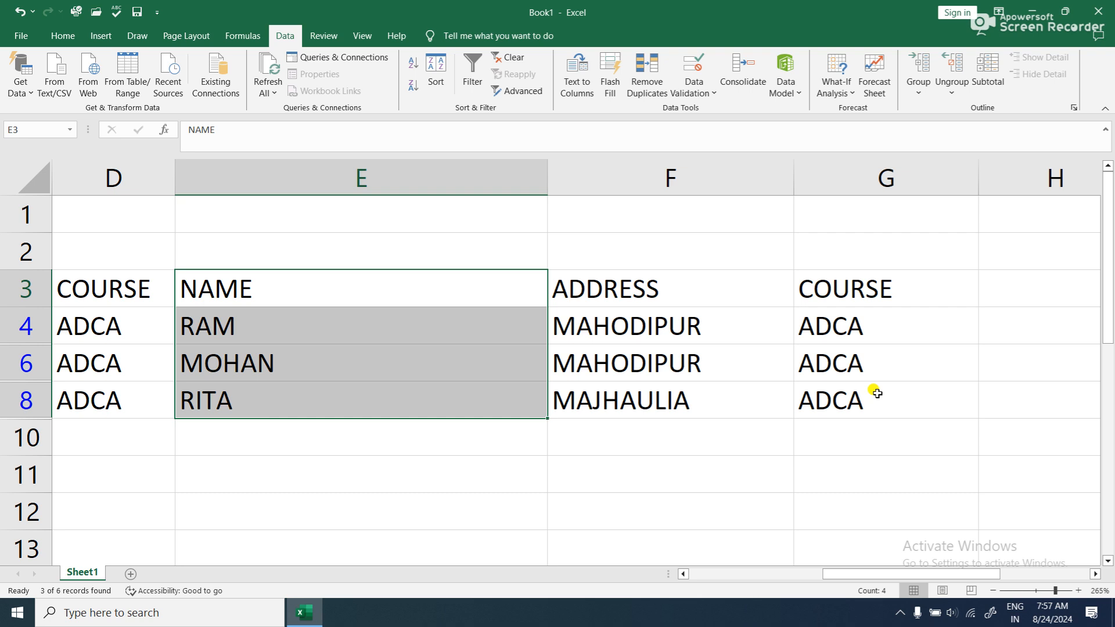
key("ctrl+z")
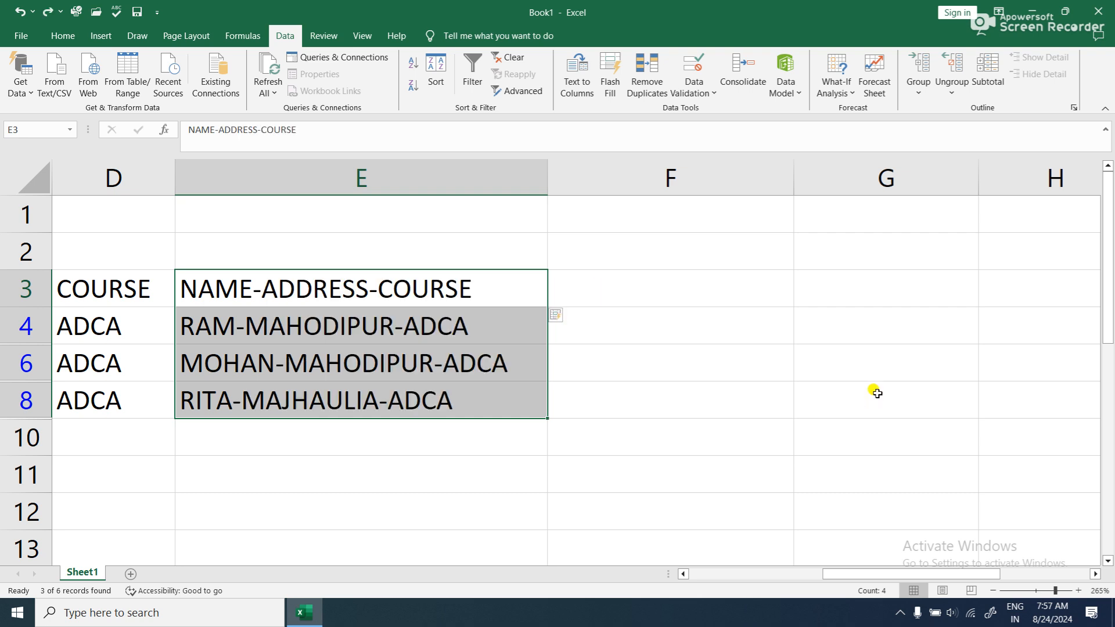
- Replace the hyphens in the E3 heading with commas and spaces so that it reads NAME, ADDRESS, COURSE
left_click(261, 287)
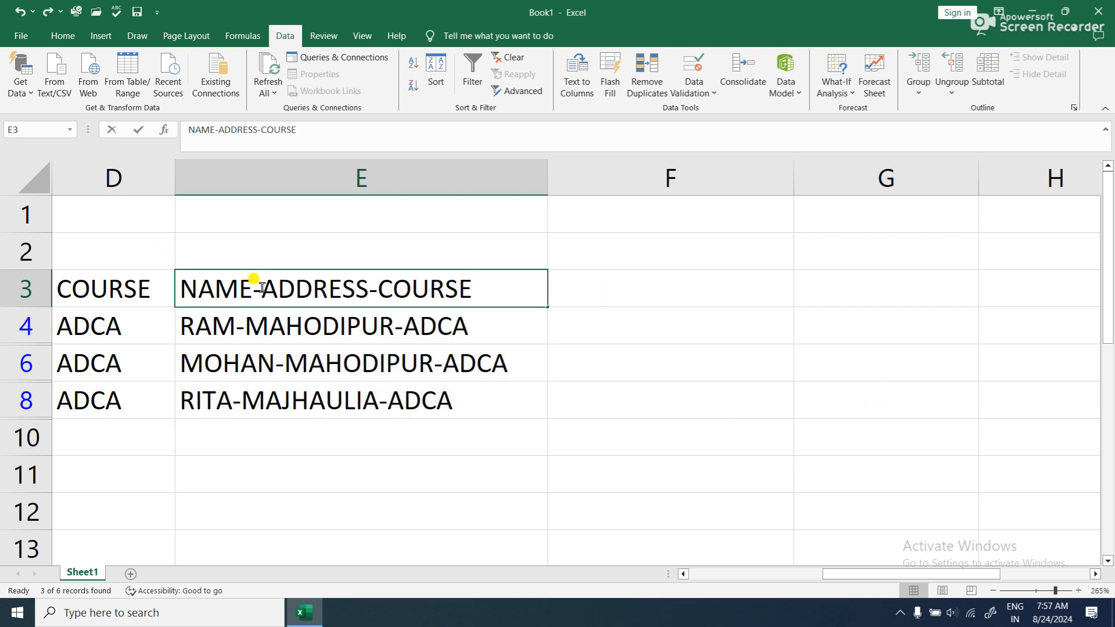
double_click(260, 287)
key("BackSpace")
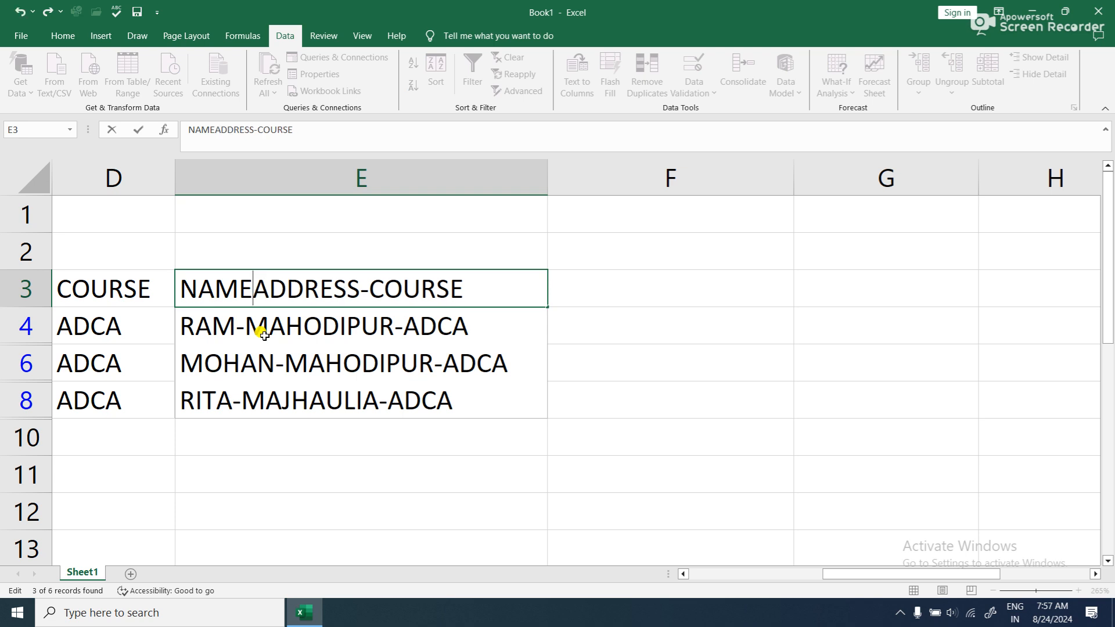
type(",")
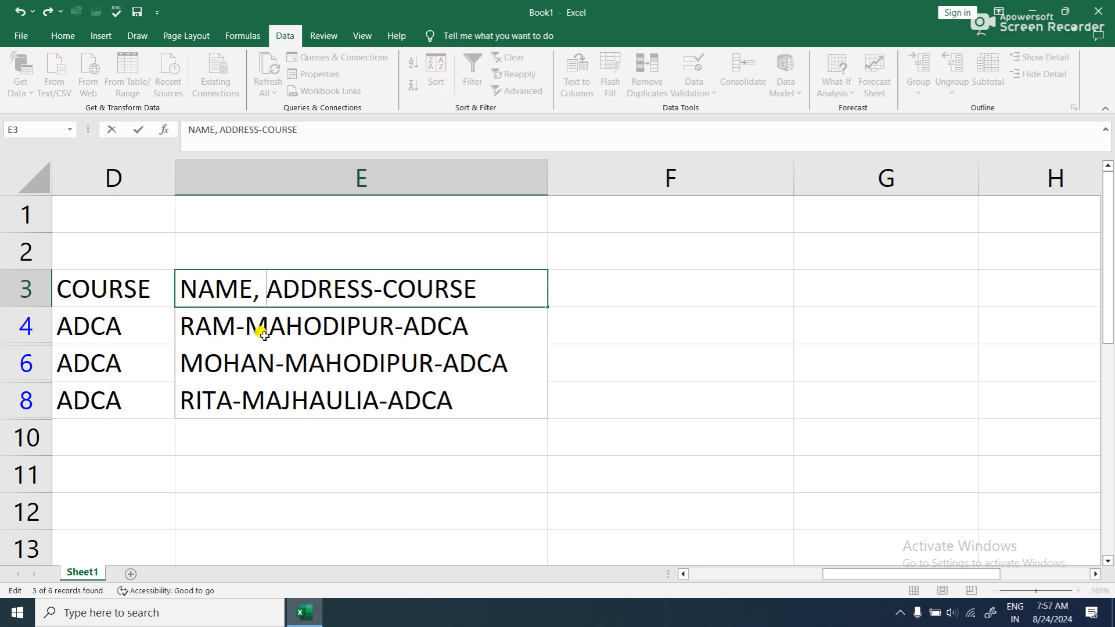
left_click(383, 285)
key("BackSpace")
type(",")
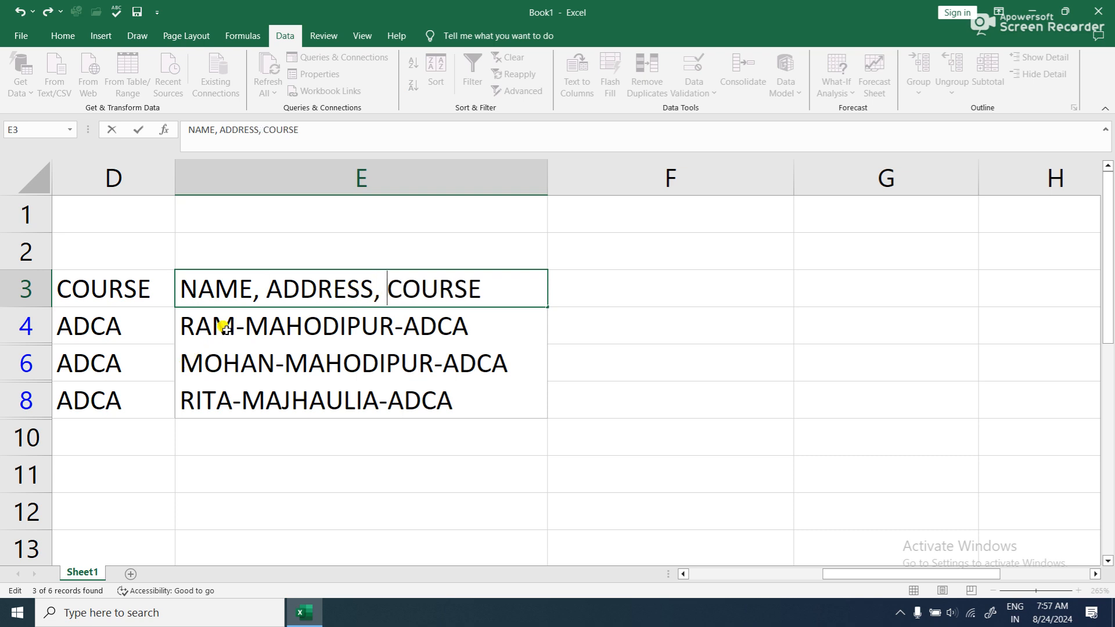
key("Return")
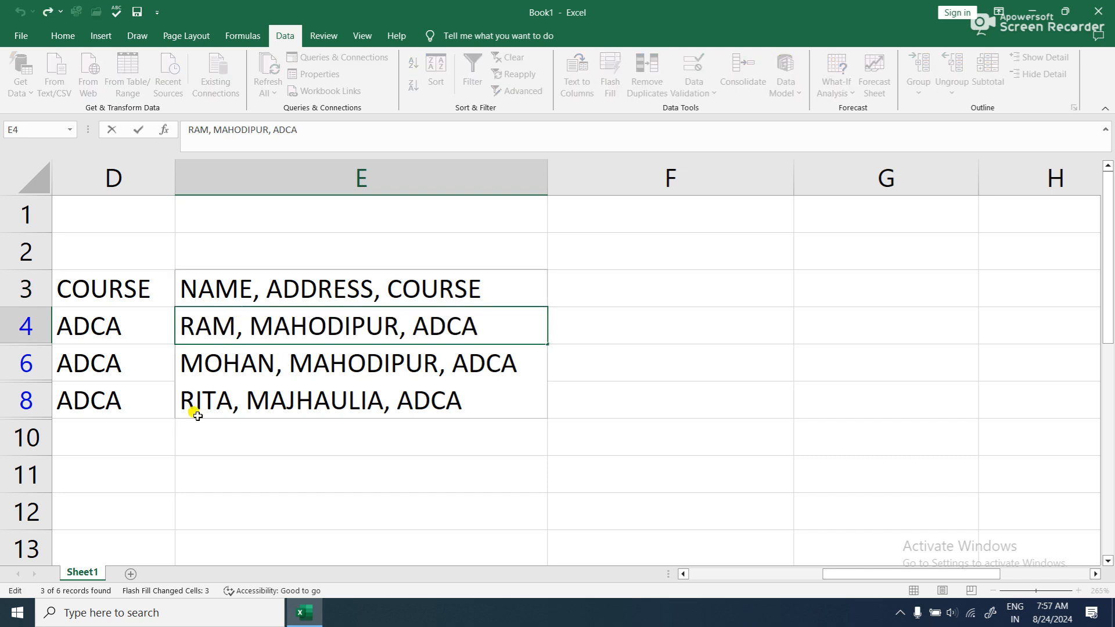
- Set up Text to Columns for E3:E8 as delimited data, trying Space and settling on Comma as the only delimiter
left_click(501, 423)
left_click_drag(237, 279, 279, 401)
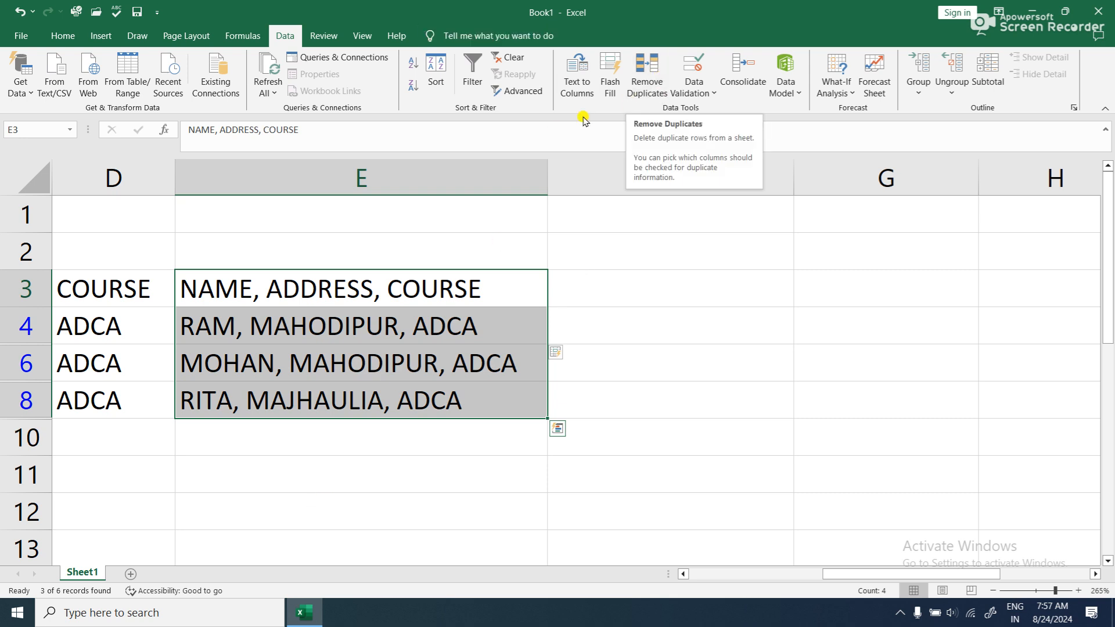
left_click(578, 76)
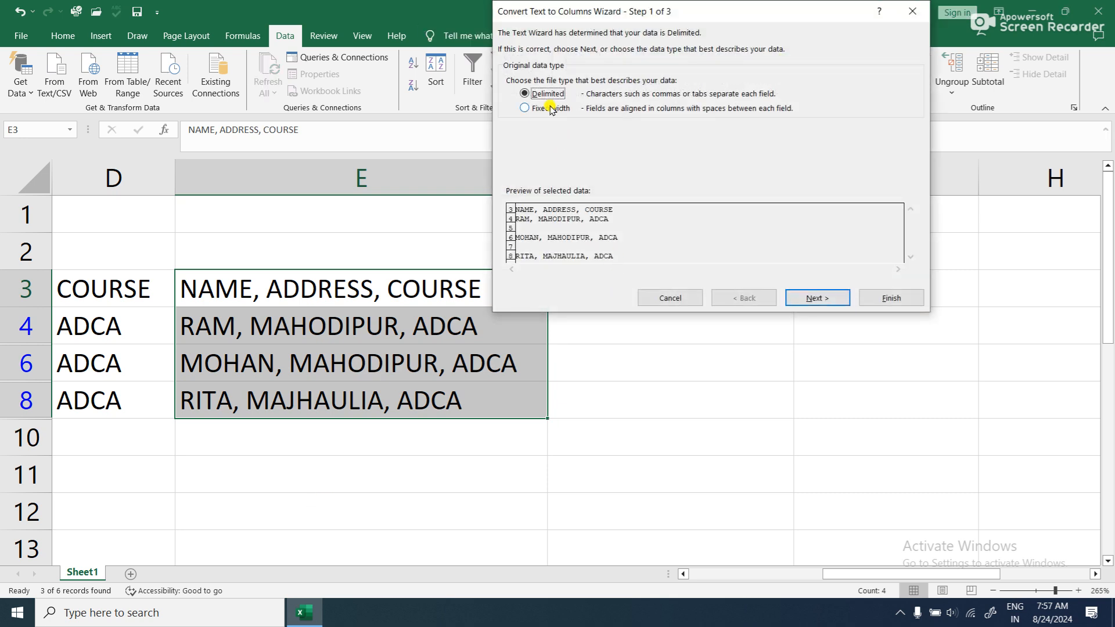
left_click(818, 297)
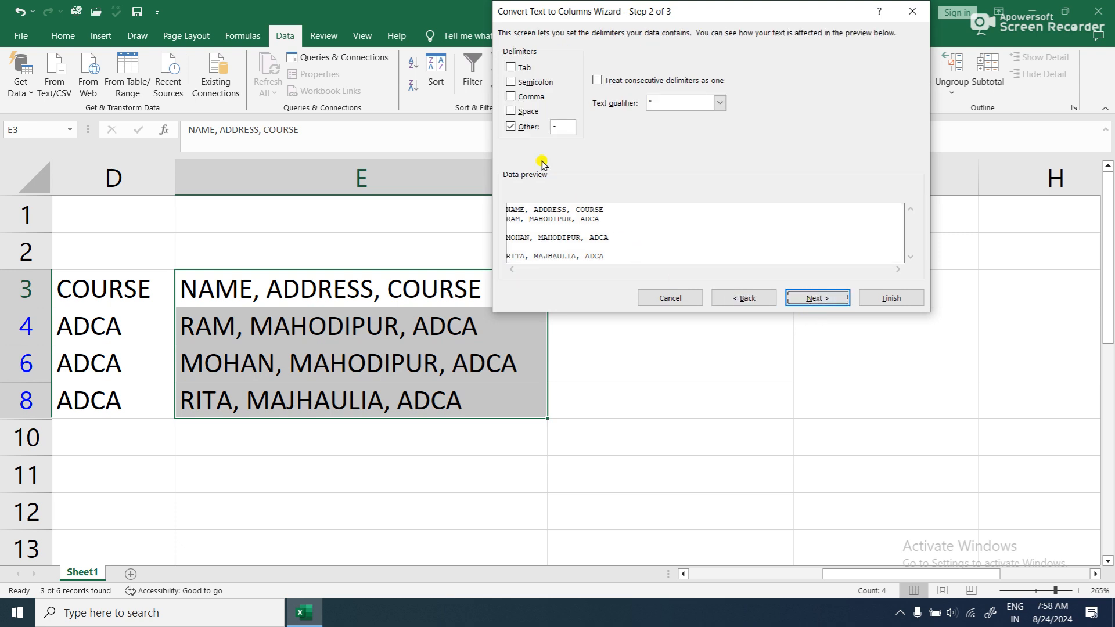
left_click(511, 127)
left_click(512, 111)
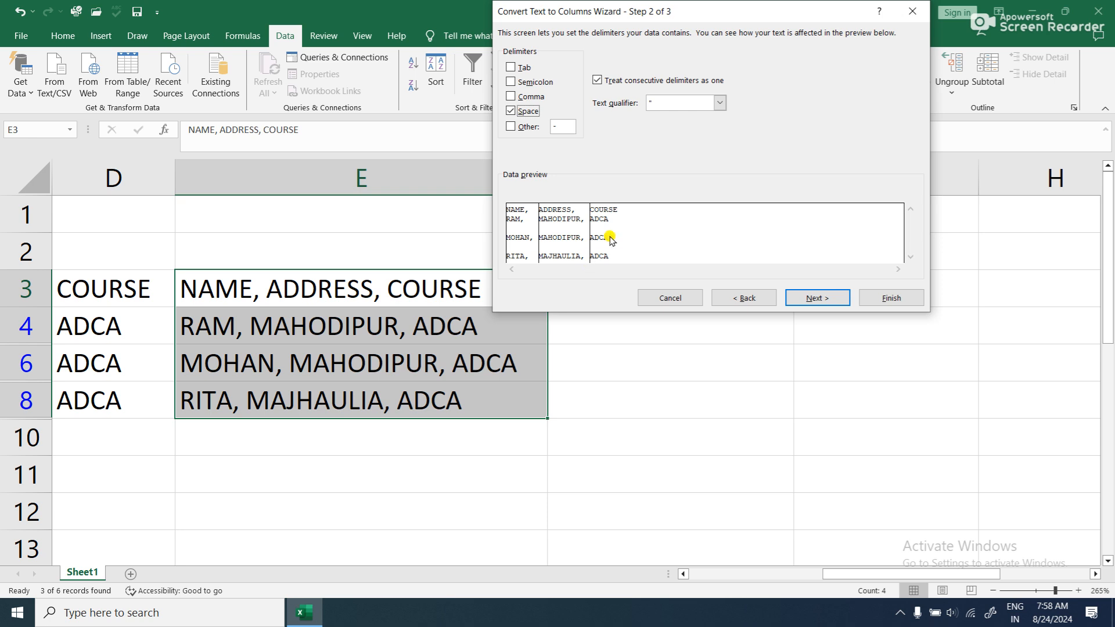
left_click(525, 111)
left_click(524, 97)
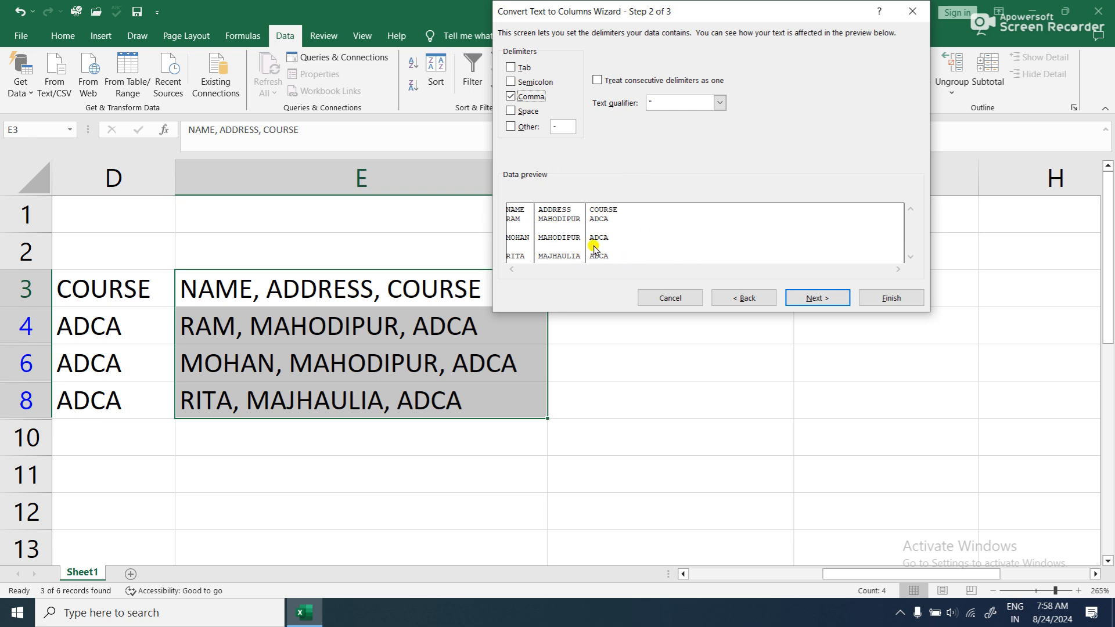
- Complete the comma split of E3:E8 into separate name, address and course columns, and undo it
left_click(817, 299)
left_click(868, 300)
left_click(546, 346)
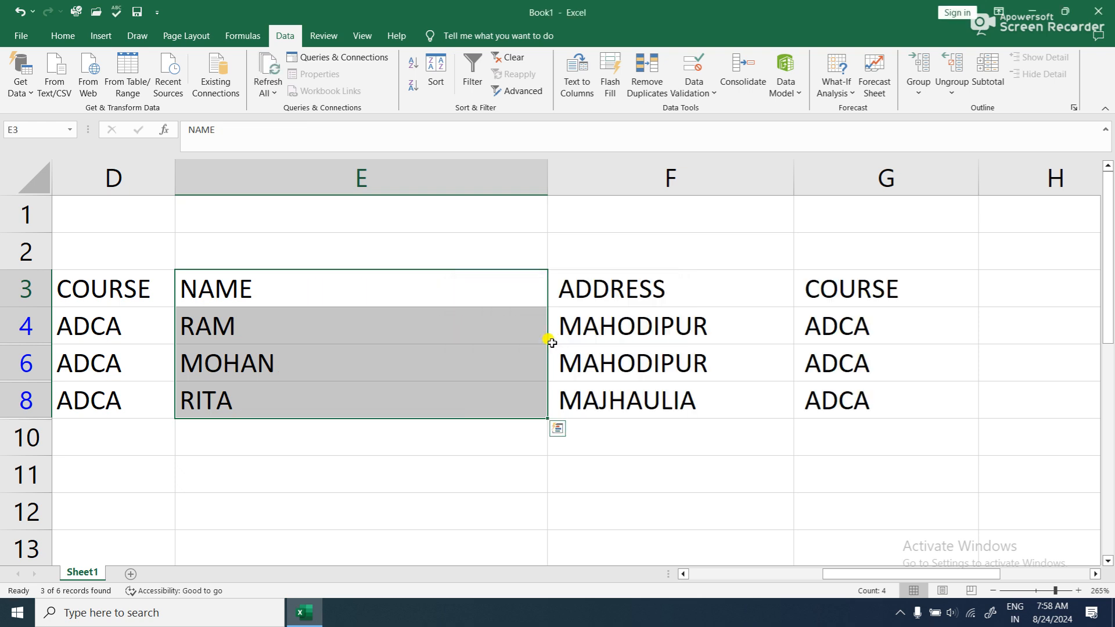
key("ctrl+z")
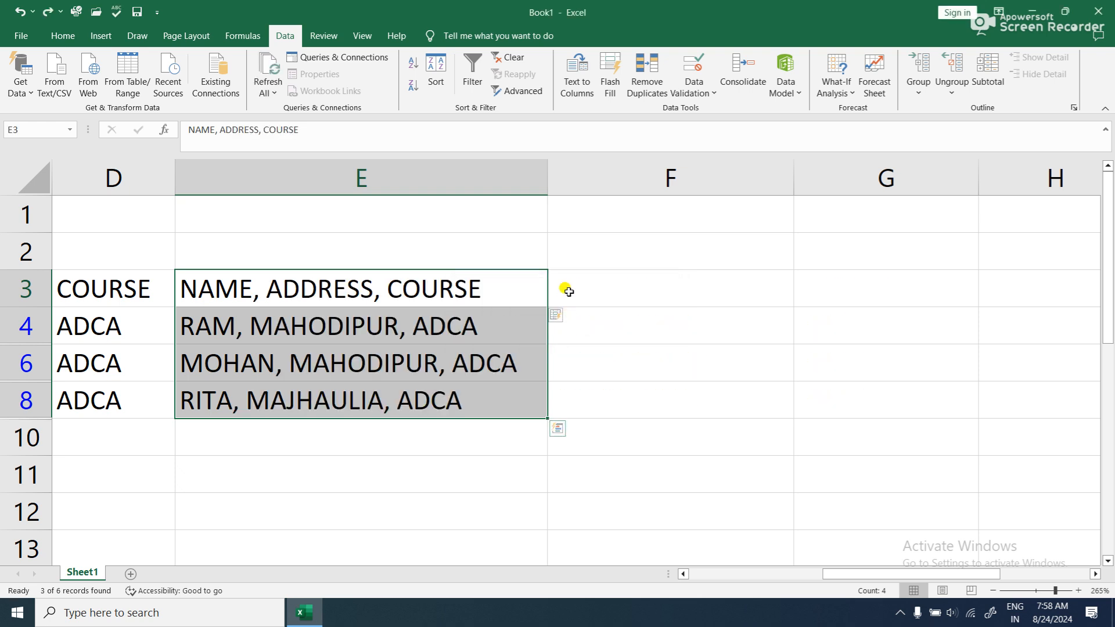
- Set up Text to Columns for E3:E8 as fixed-width data with column breaks at about positions 4, 10, 16 and 20
left_click(581, 75)
left_click(562, 109)
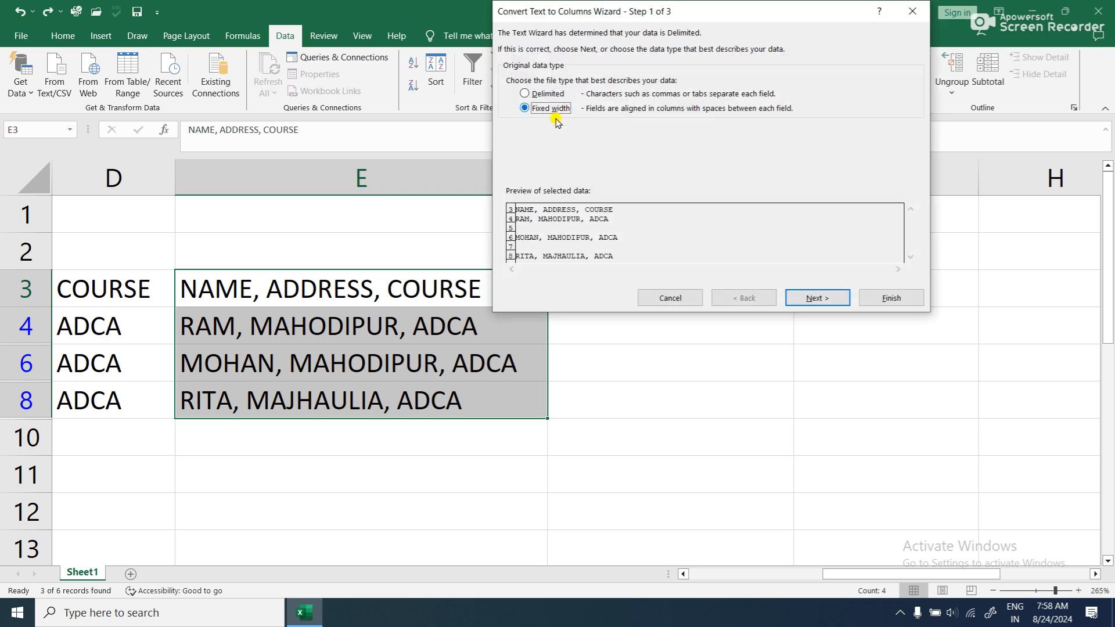
left_click(797, 298)
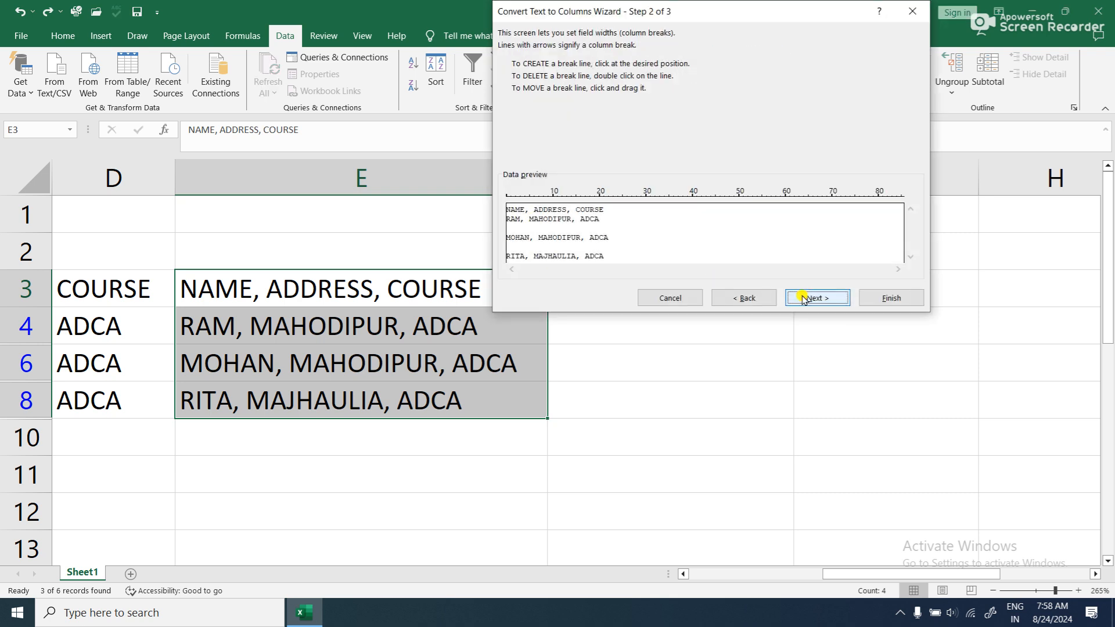
left_click(525, 219)
left_click(553, 229)
left_click(580, 229)
left_click(598, 232)
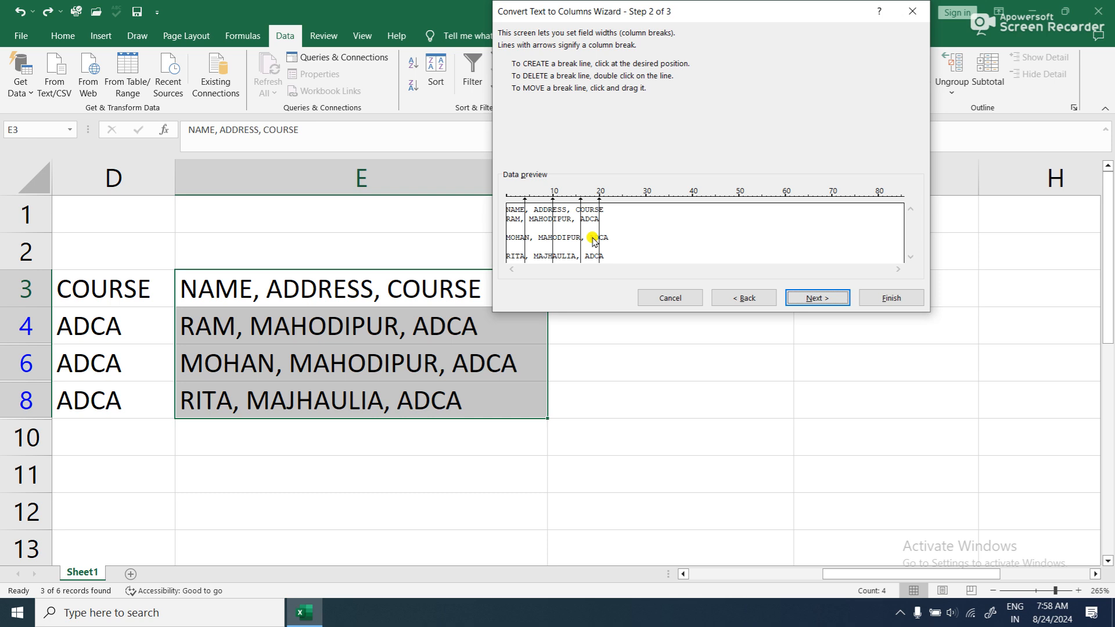
- Add more column breaks between the existing ones in the fixed-width data preview, cutting the words into small pieces
left_click(515, 234)
left_click(540, 232)
left_click(534, 236)
left_click(557, 236)
left_click(576, 237)
left_click(547, 235)
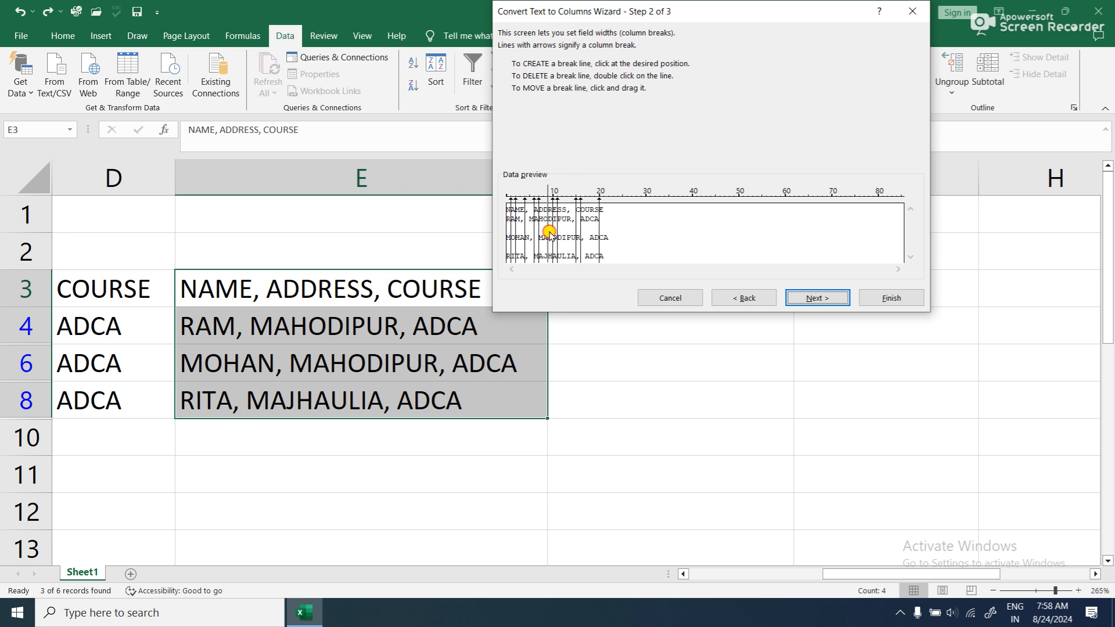
left_click(585, 230)
- Complete the fixed-width split in General format with destination $E$3, replacing the existing data, and undo it
left_click(818, 298)
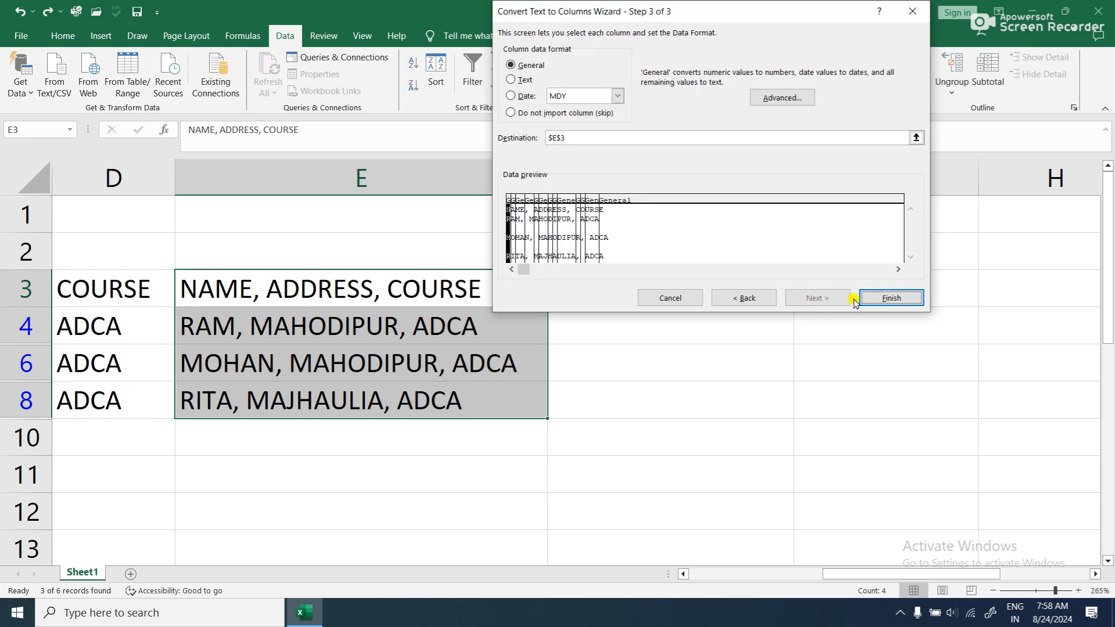
left_click(877, 301)
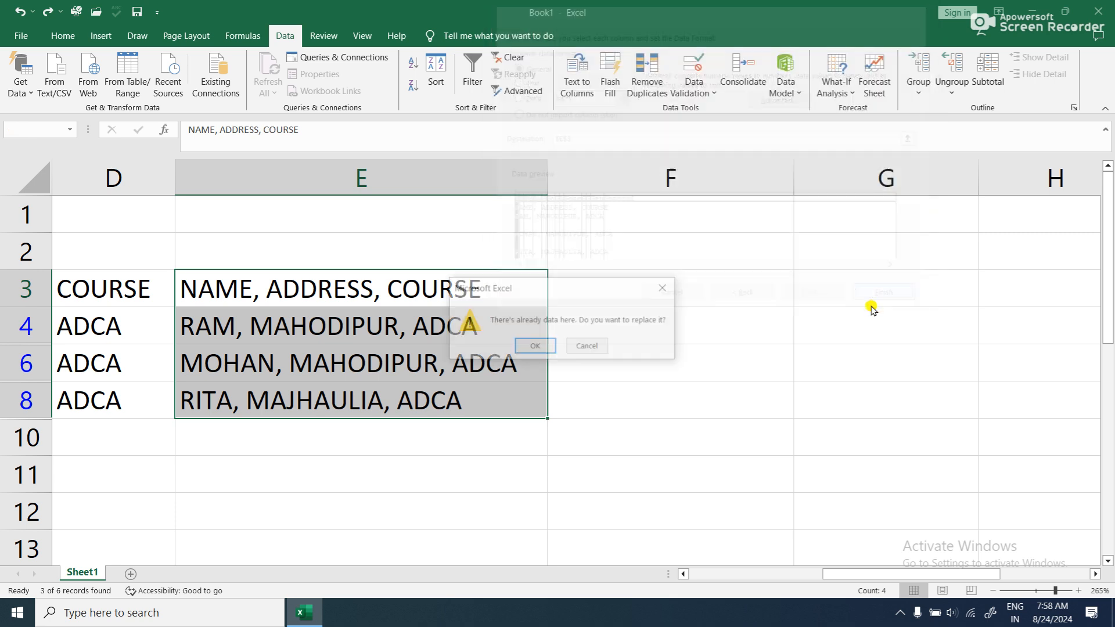
left_click(535, 345)
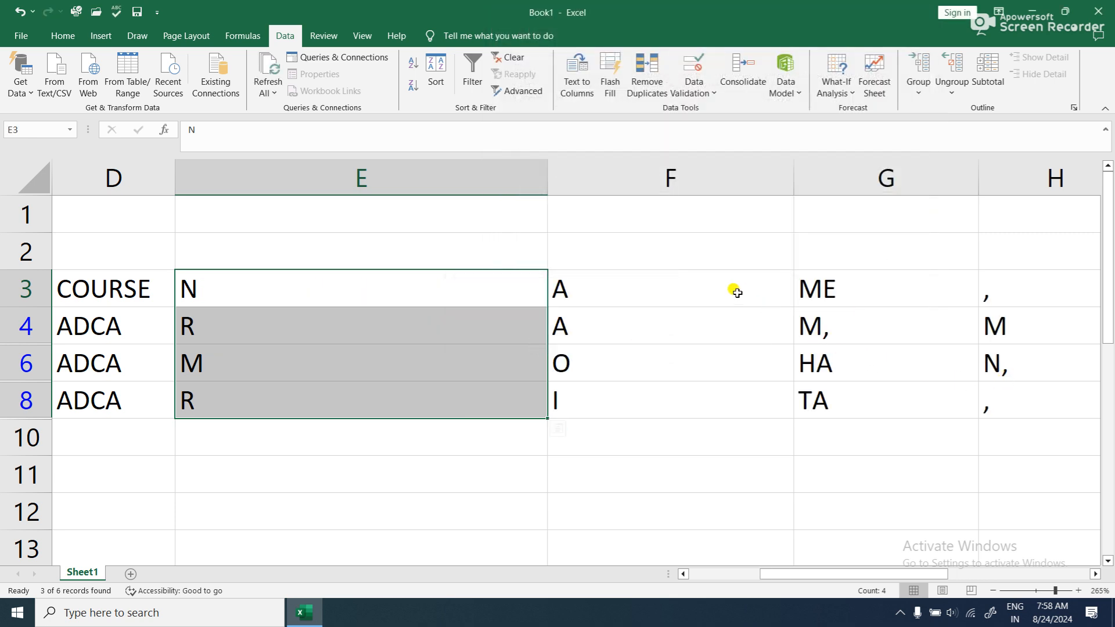
key("ctrl+z")
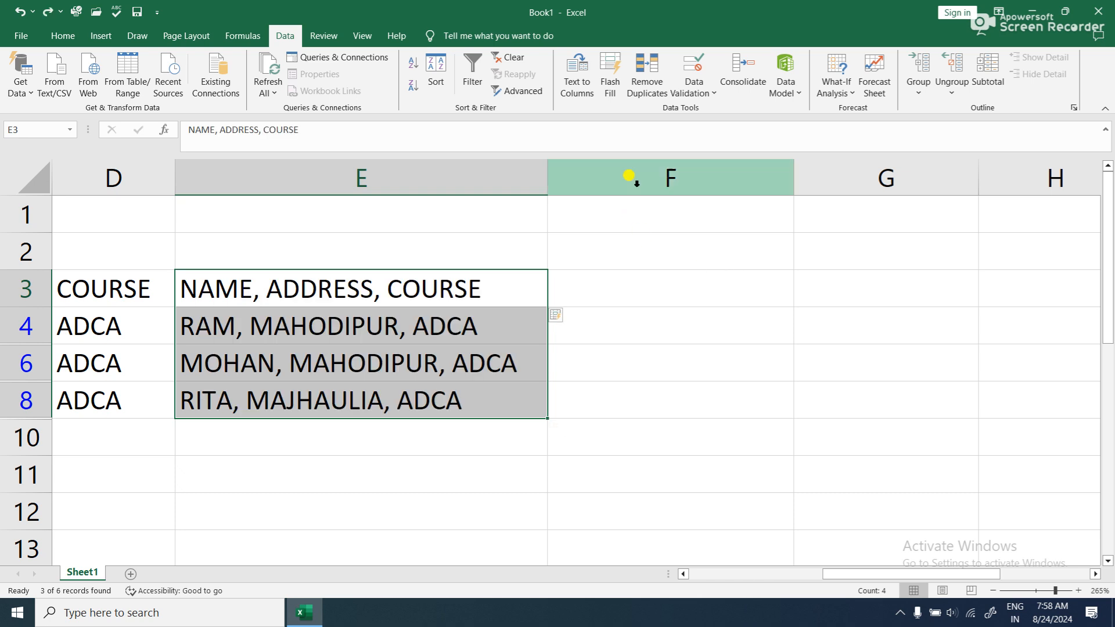
- Set up Text to Columns for E3:E8 again as fixed width, with only two column breaks at about positions 5 and 15
left_click(578, 87)
left_click(526, 108)
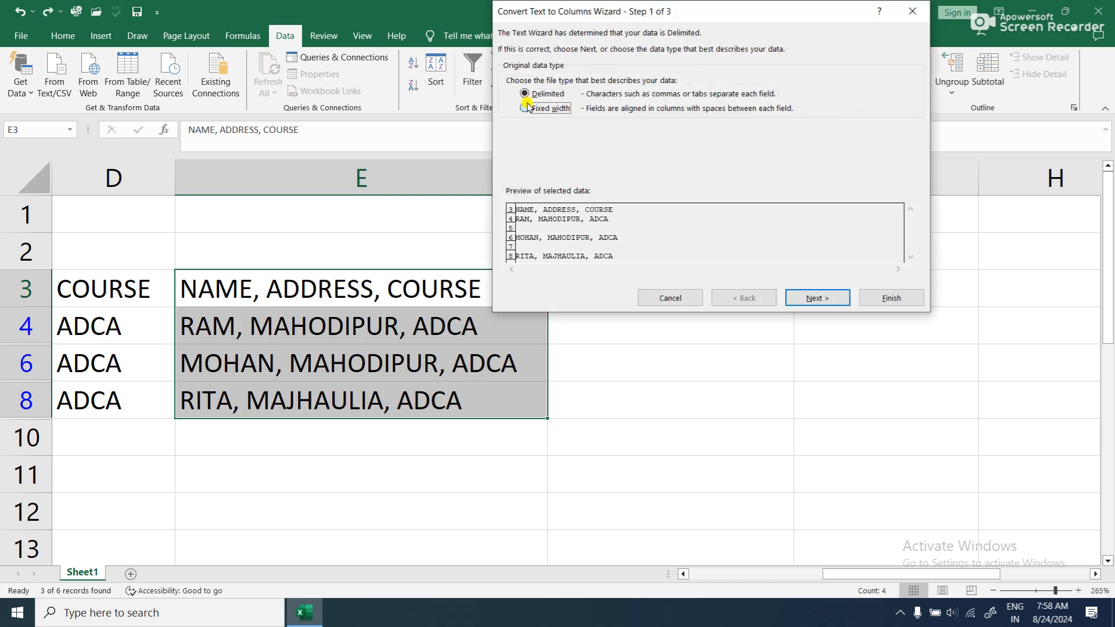
left_click(810, 295)
left_click(524, 235)
left_click_drag(523, 236, 488, 246)
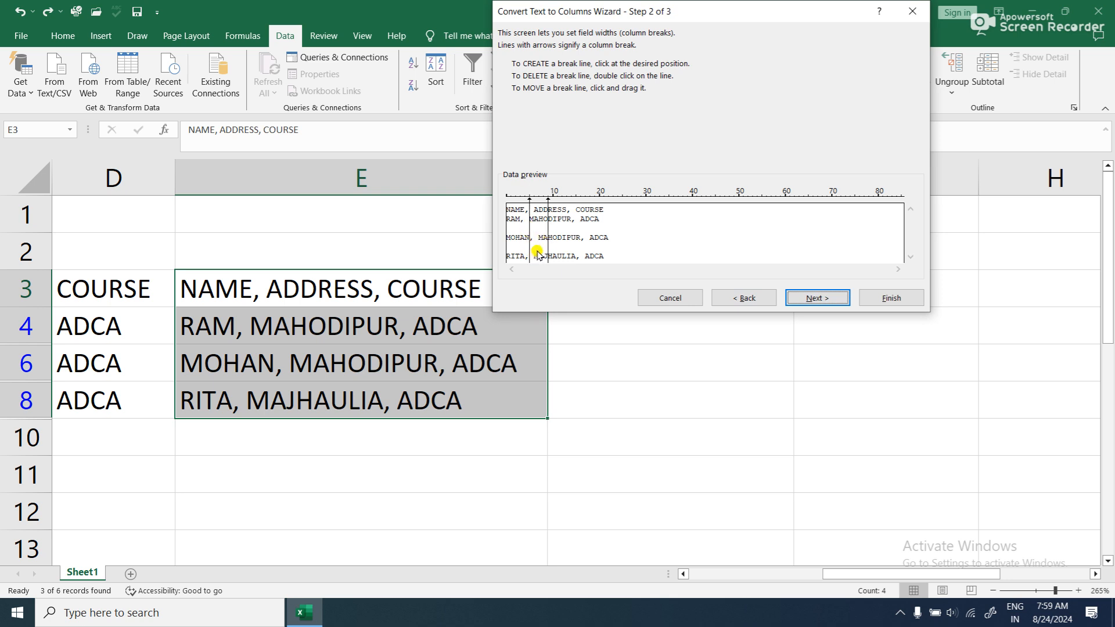
left_click_drag(549, 240, 575, 259)
double_click(548, 227)
- Complete the three-column fixed-width split of E3:E8 in General format, replacing the existing data, and undo it
left_click(810, 298)
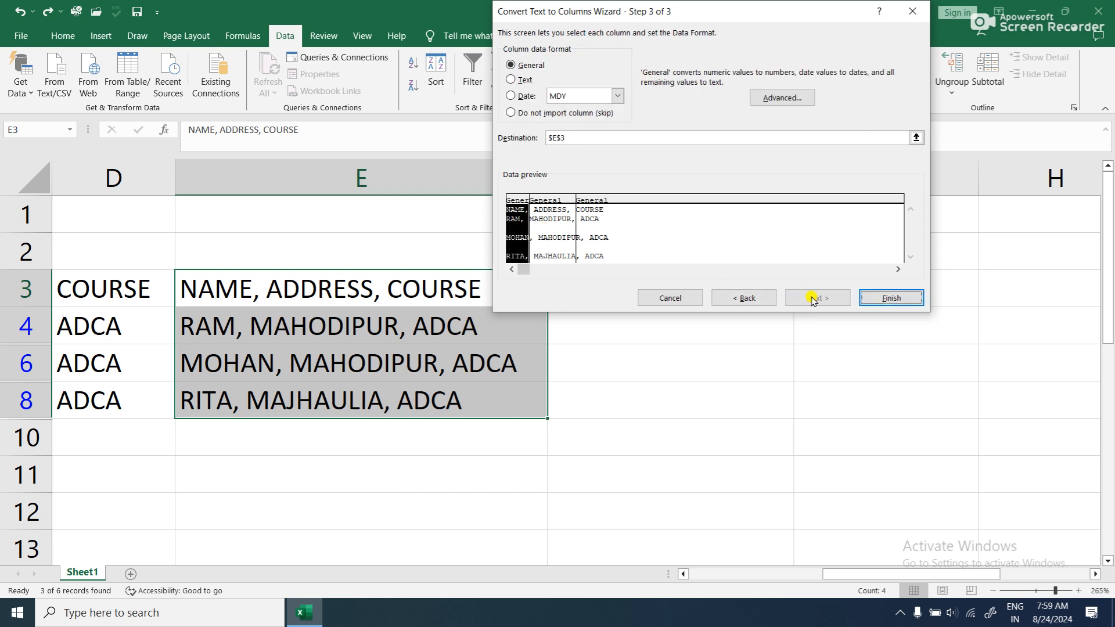
left_click(895, 298)
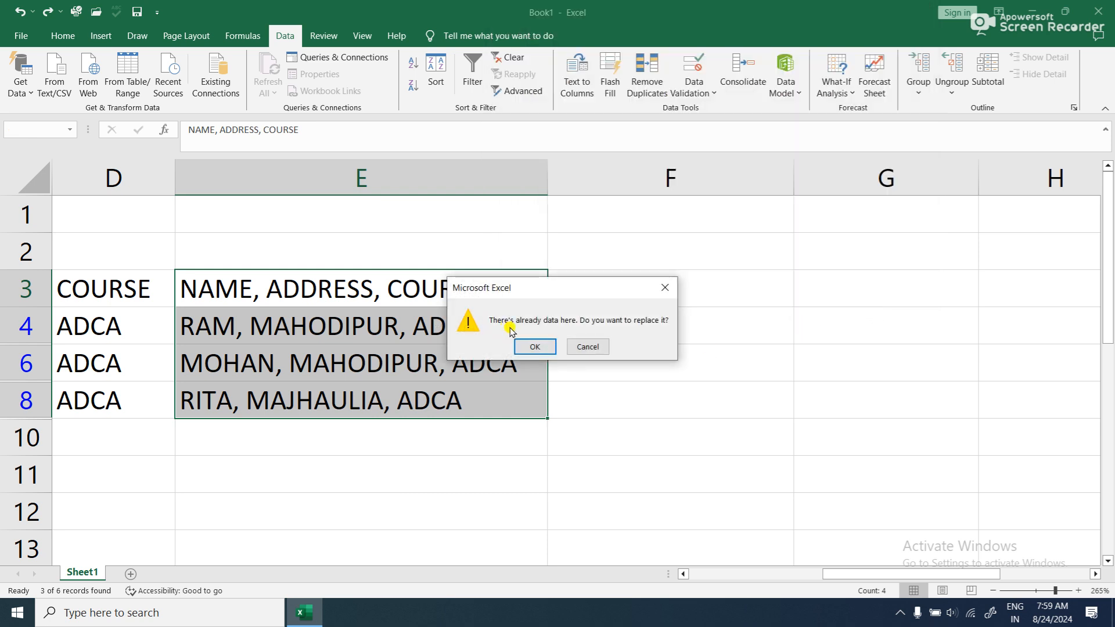
left_click(533, 347)
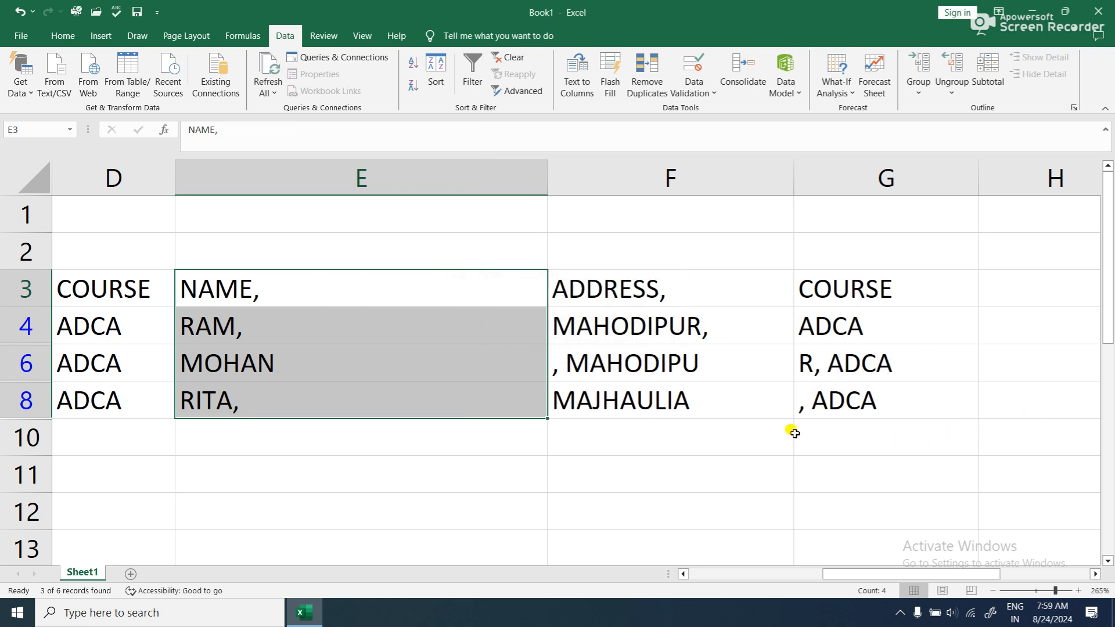
key("ctrl+z")
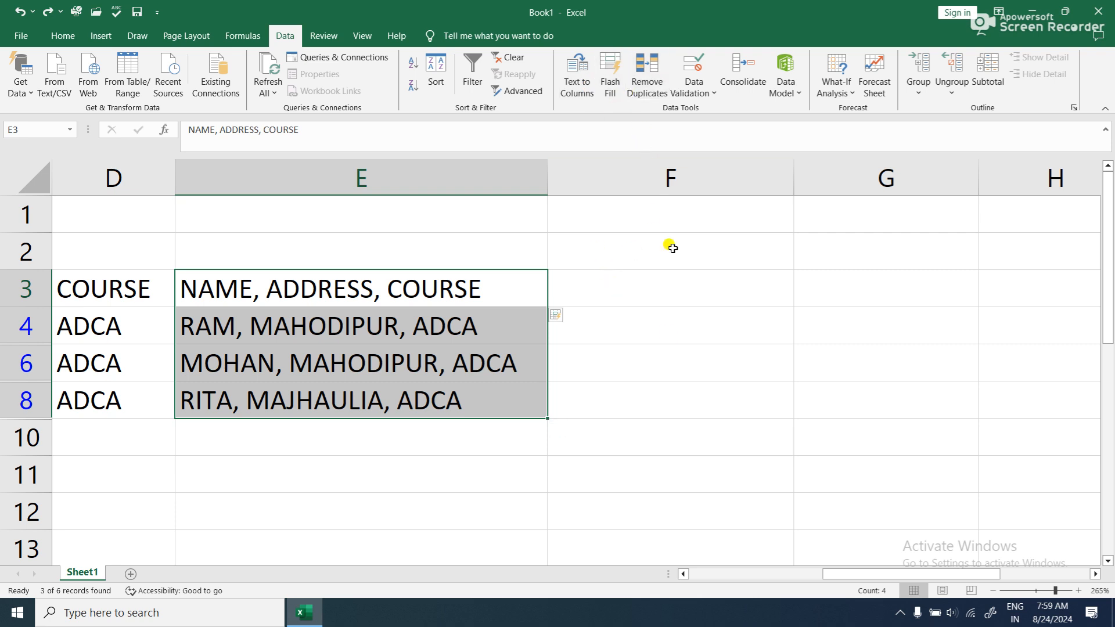
- Examine the entries in the NAME, ADDRESS and COURSE columns for repeated values
left_click_drag(849, 575, 704, 549)
left_click(598, 463)
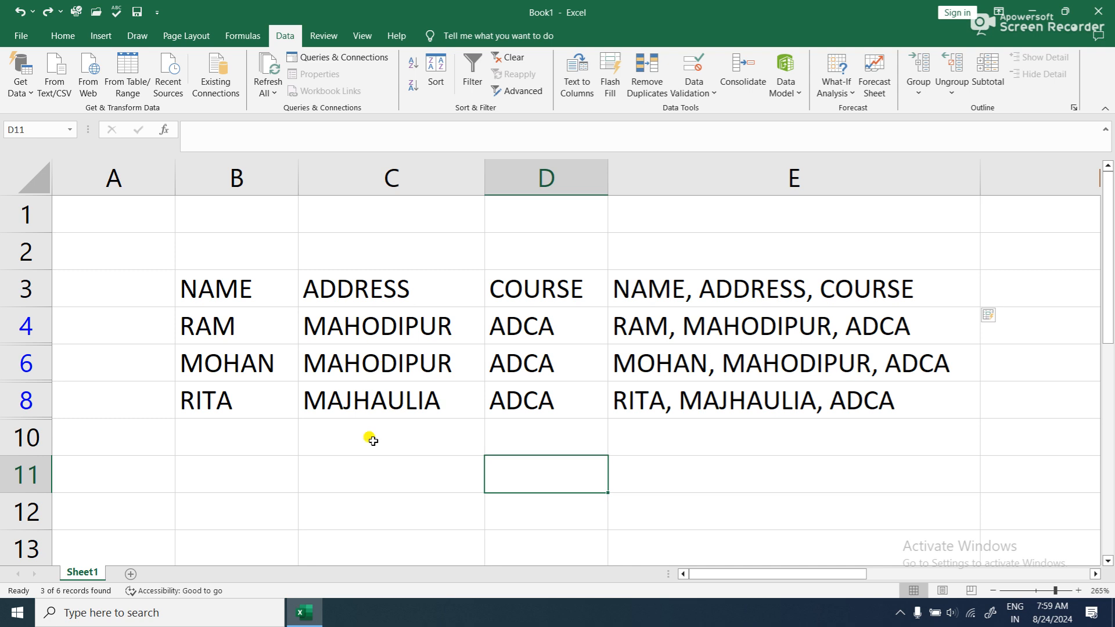
left_click_drag(421, 290, 423, 394)
left_click_drag(431, 332, 411, 429)
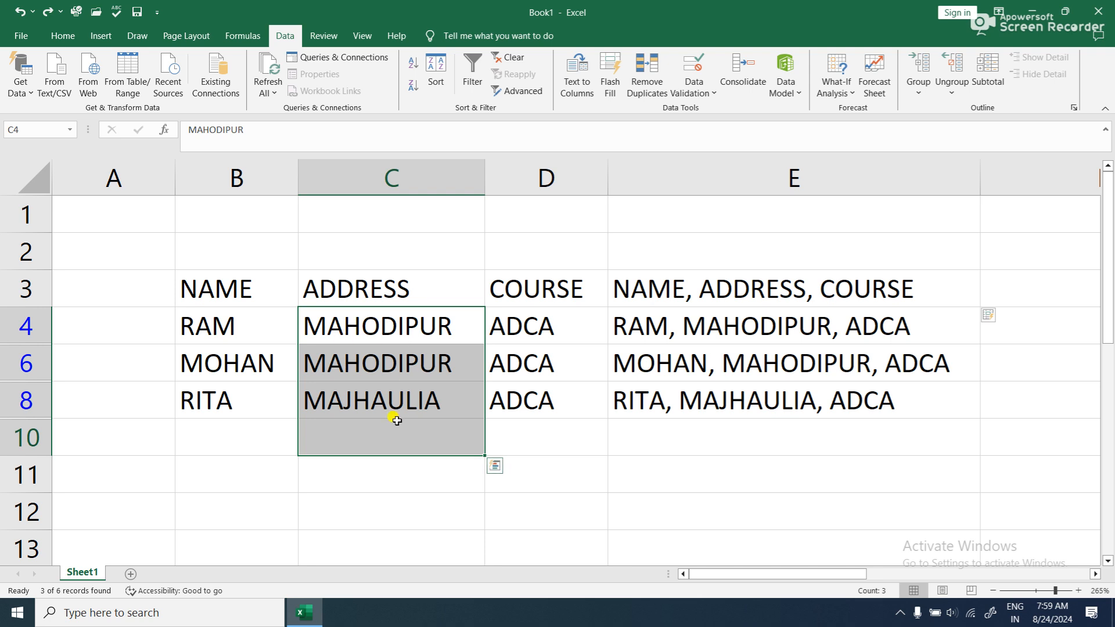
left_click(494, 327)
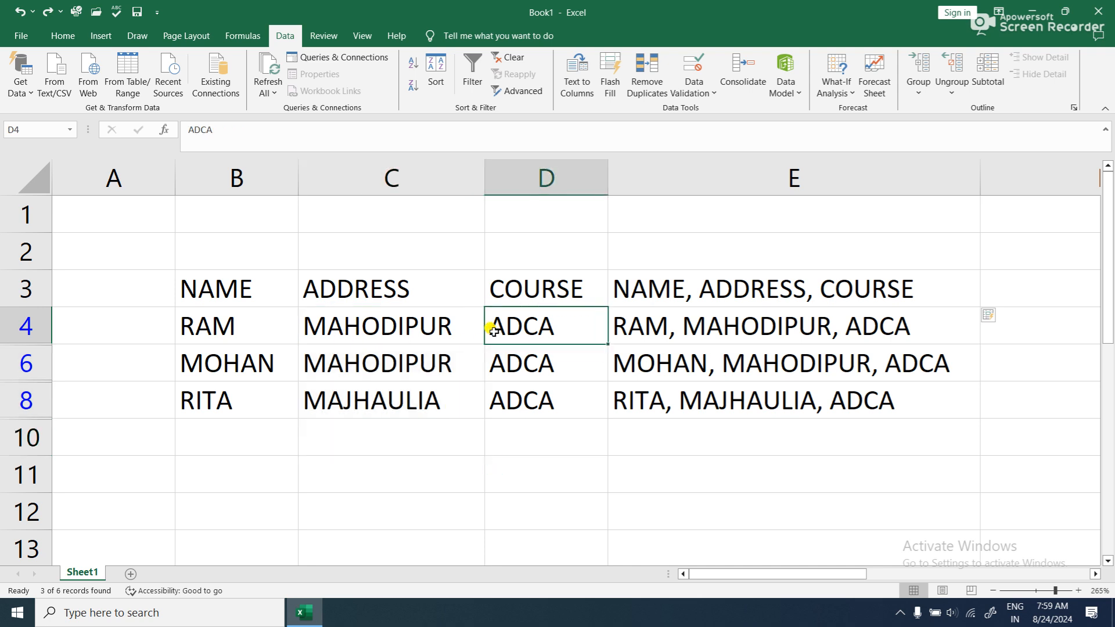
left_click_drag(241, 343, 244, 401)
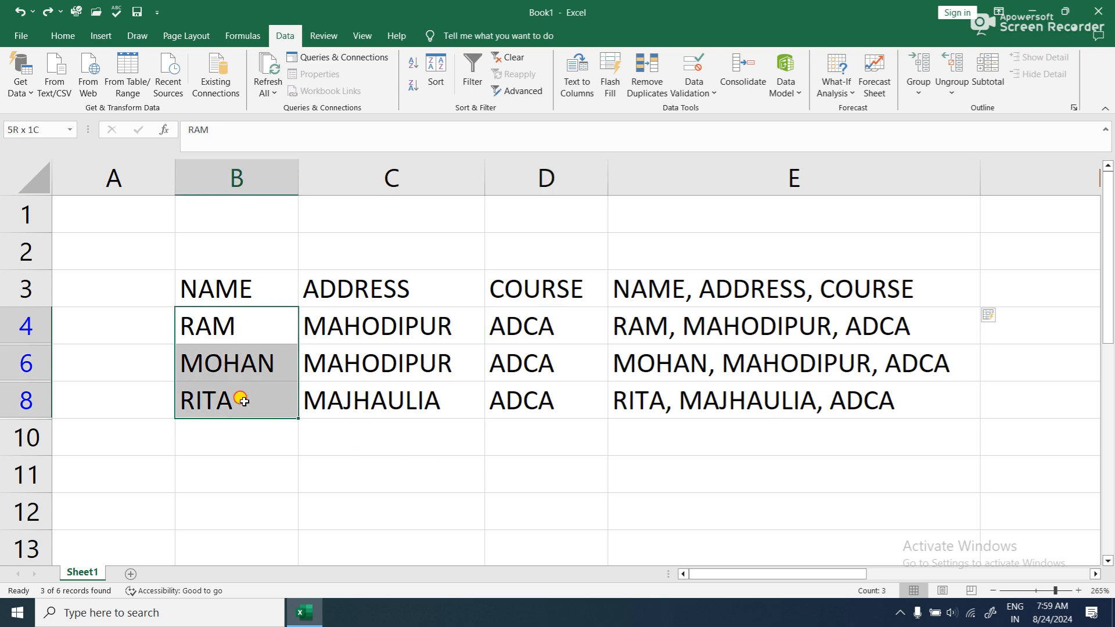
left_click_drag(244, 400, 244, 401)
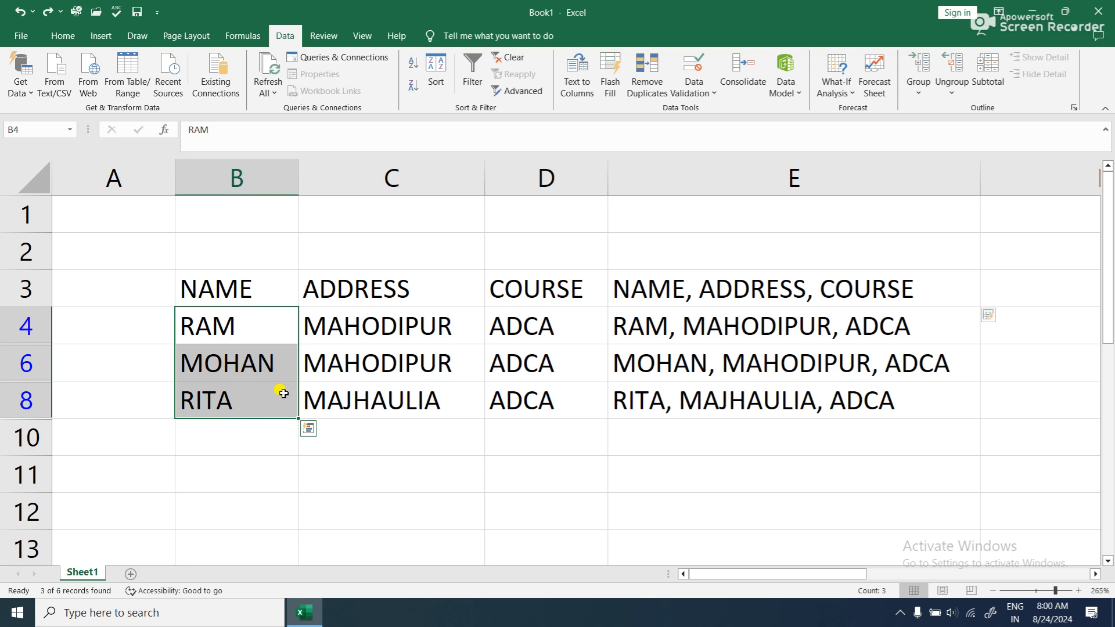
left_click(354, 334)
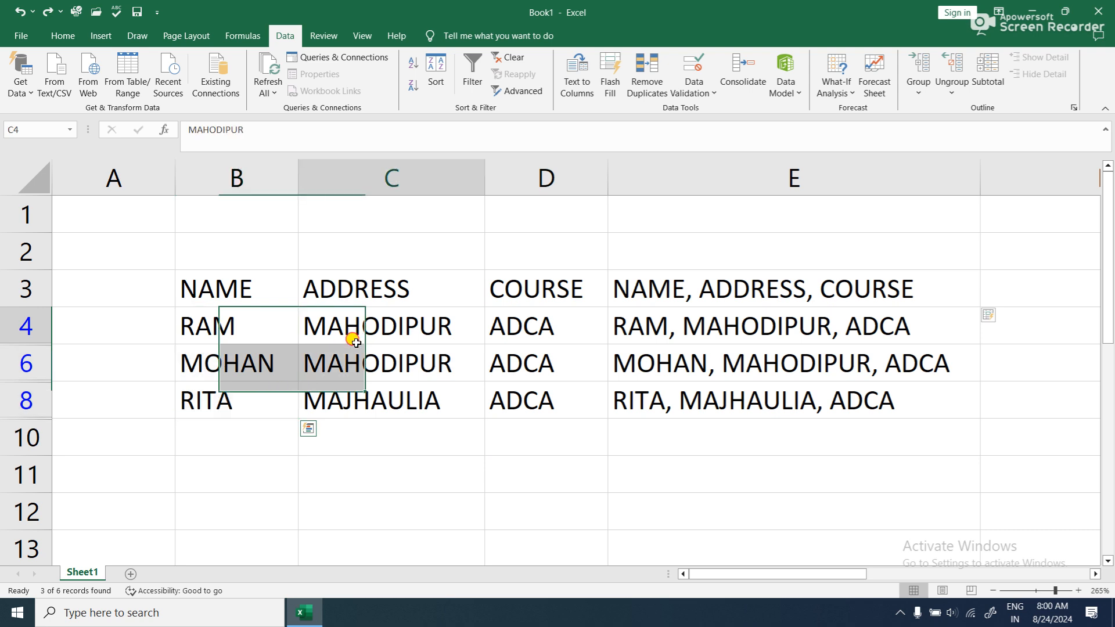
- Remove duplicates from the address range C3:C8 only, continuing with the current selection, and undo the removal
left_click_drag(368, 288, 387, 398)
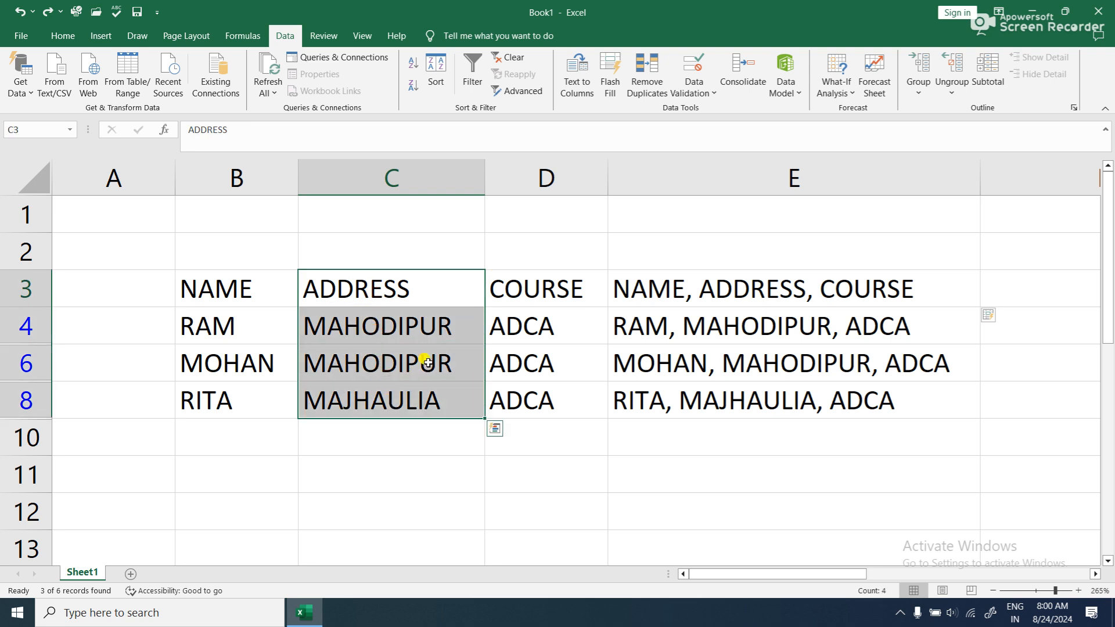
left_click(654, 87)
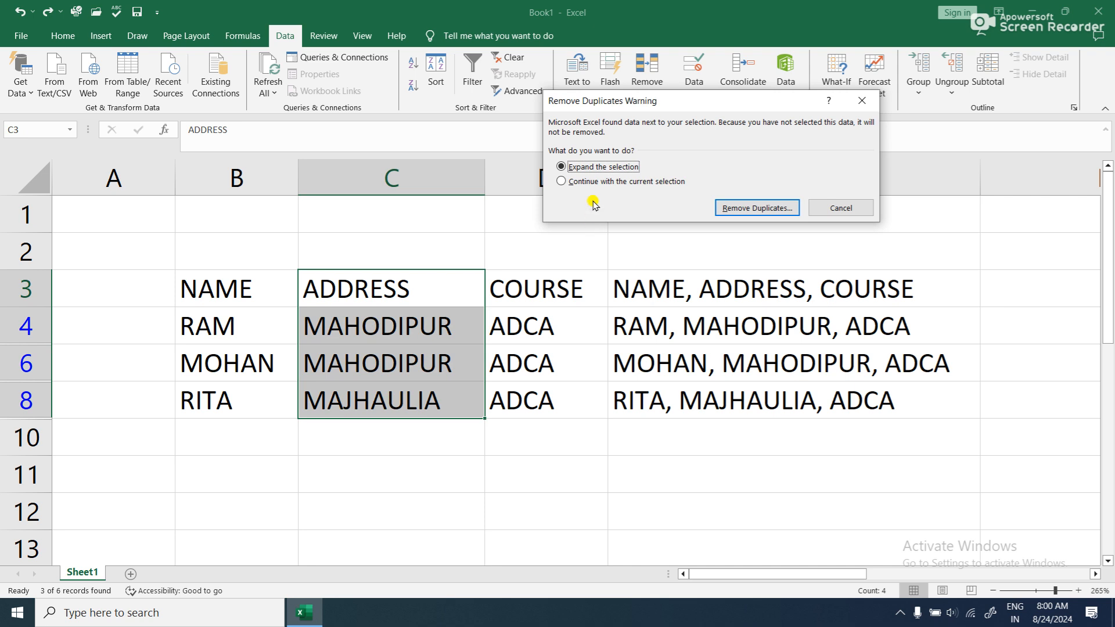
left_click(609, 184)
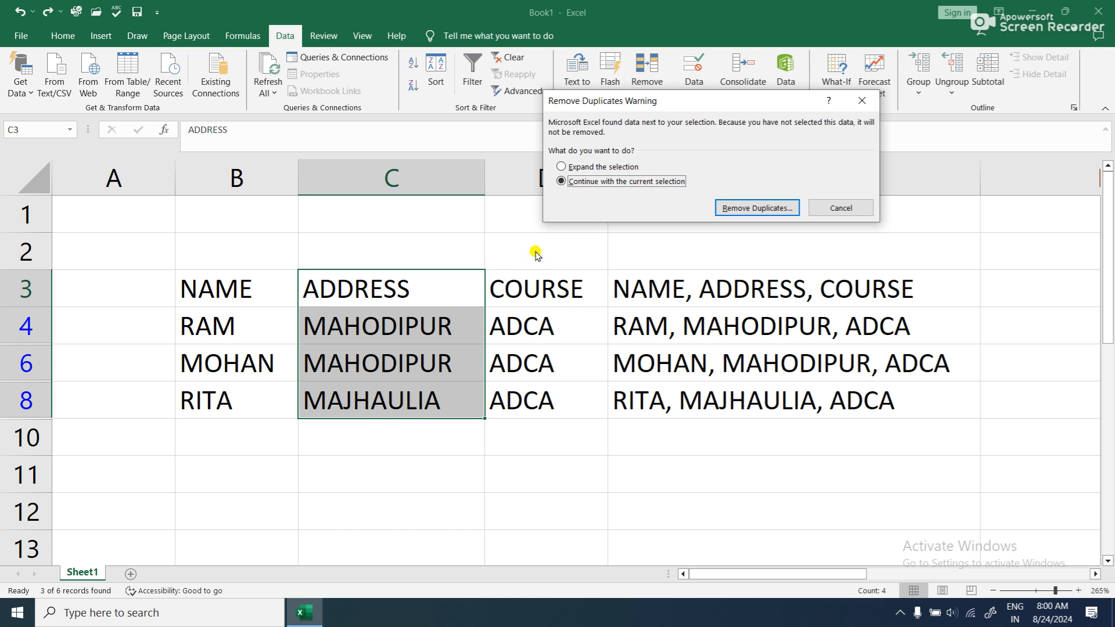
left_click(723, 209)
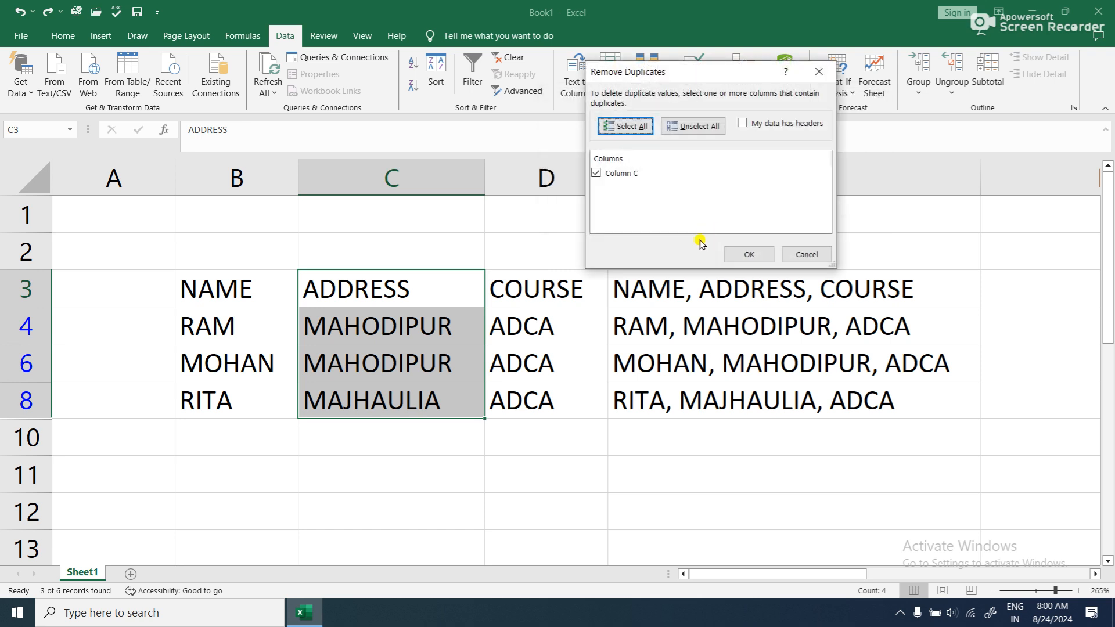
left_click(749, 256)
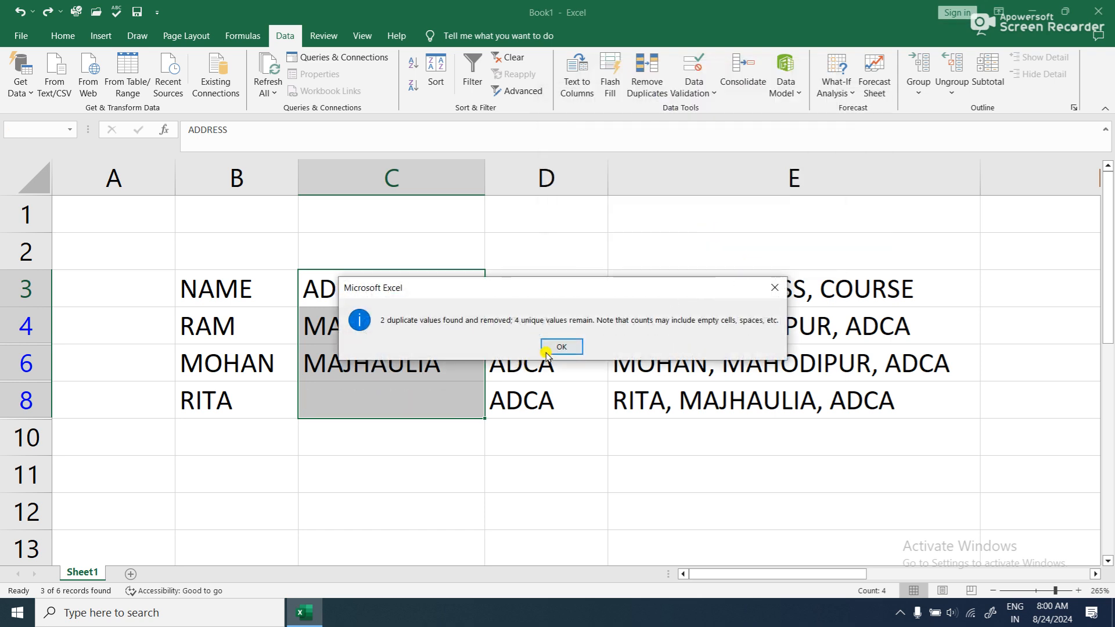
left_click(562, 346)
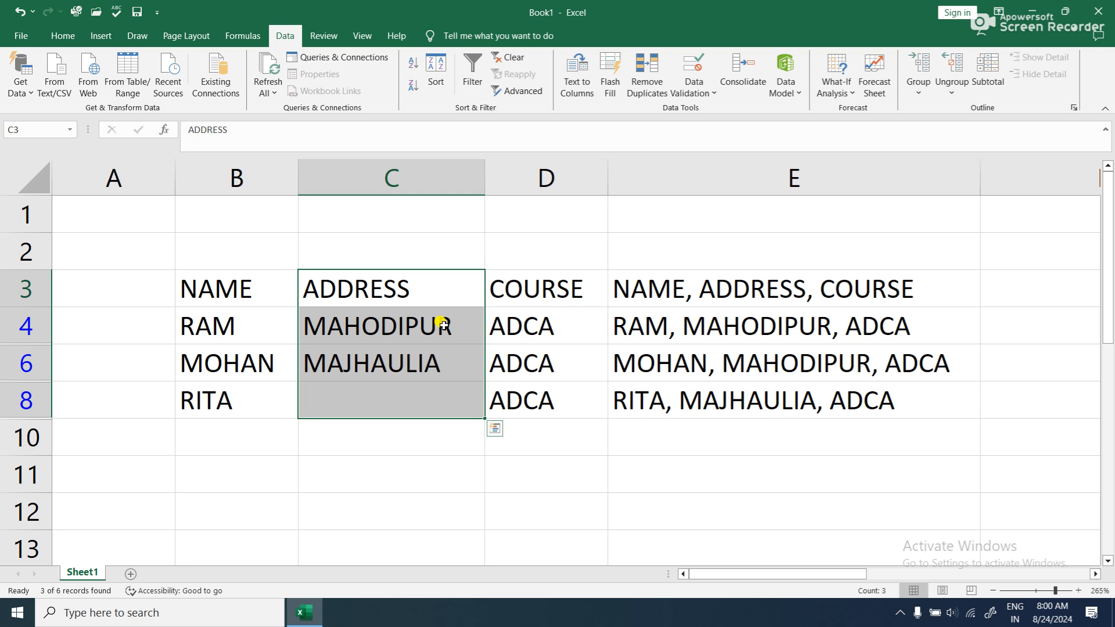
key("ctrl+z")
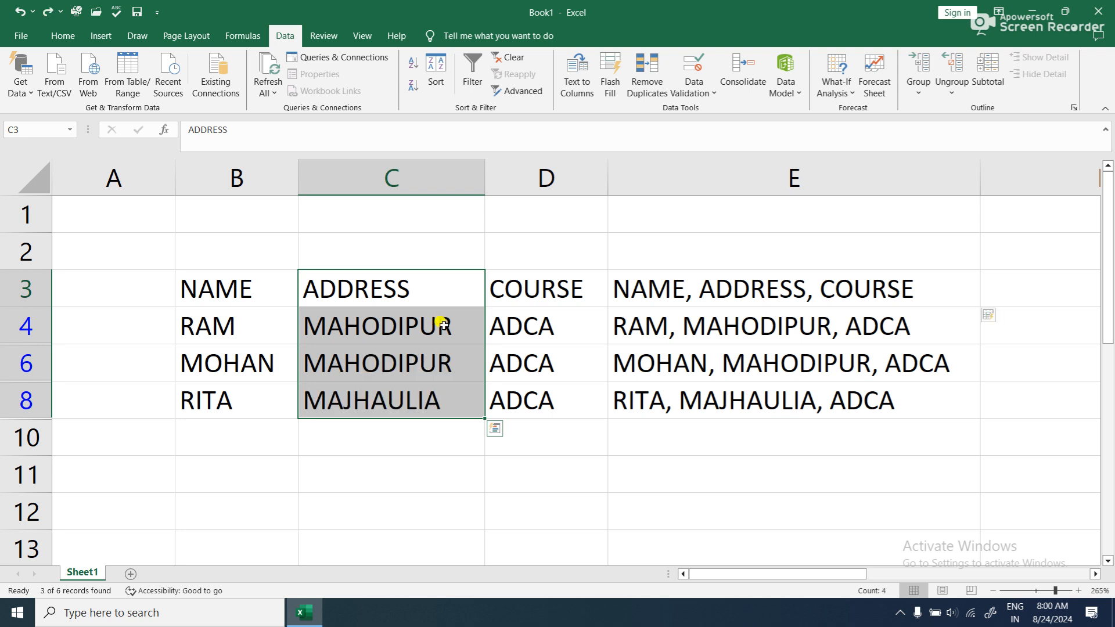
- Try to remove duplicates starting from C3:C8 with the selection expanded to the adjacent data and all columns checked
left_click(441, 386)
left_click_drag(615, 289, 796, 408)
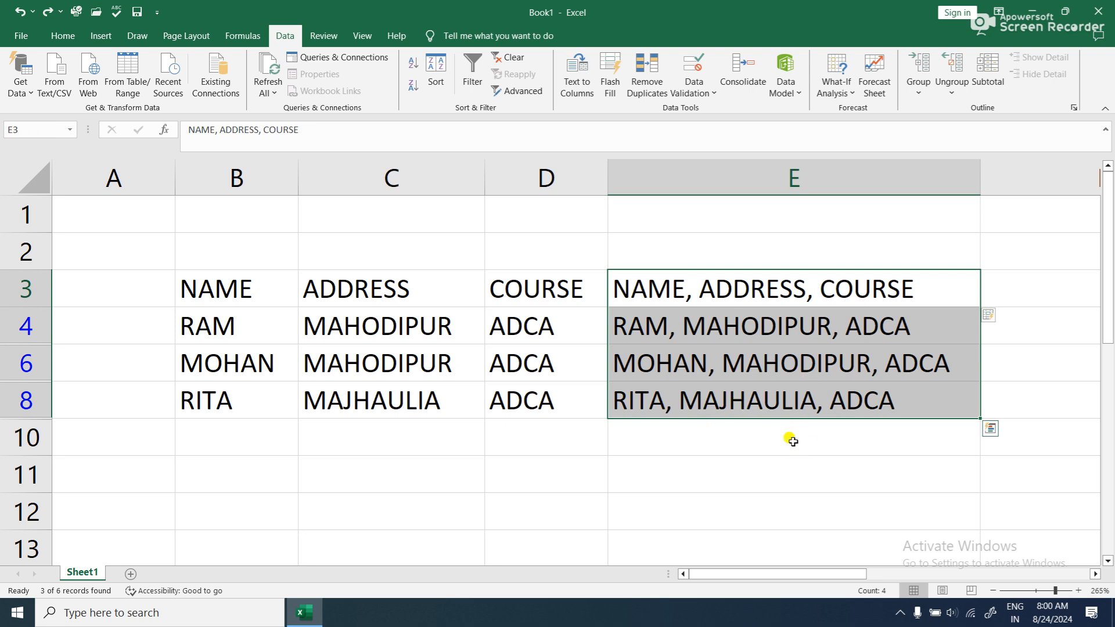
left_click(341, 356)
left_click_drag(366, 294, 357, 408)
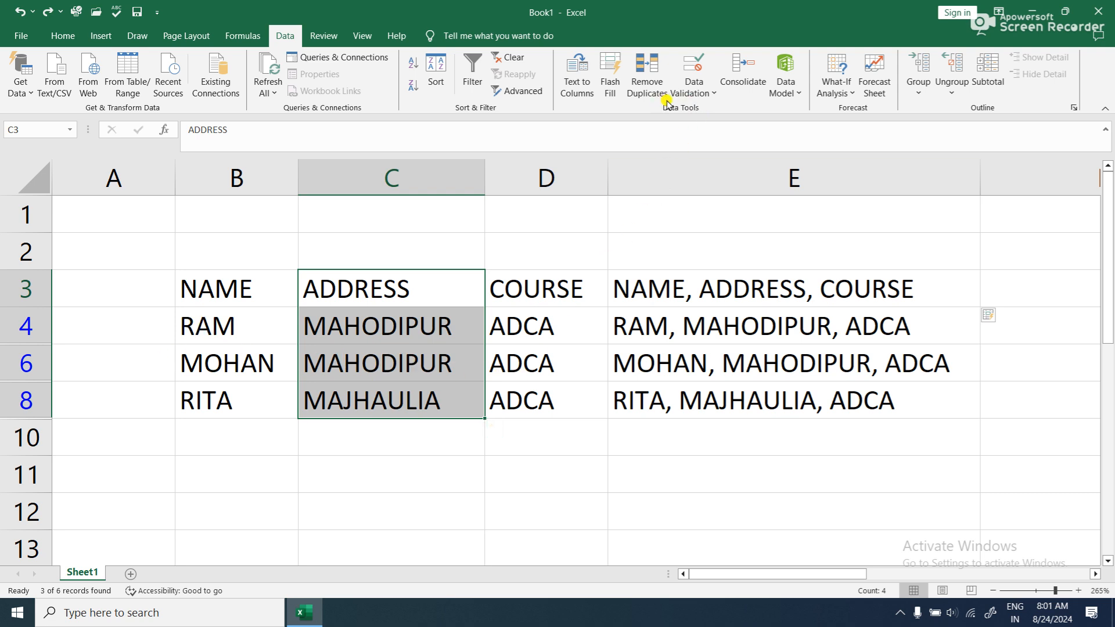
left_click(648, 75)
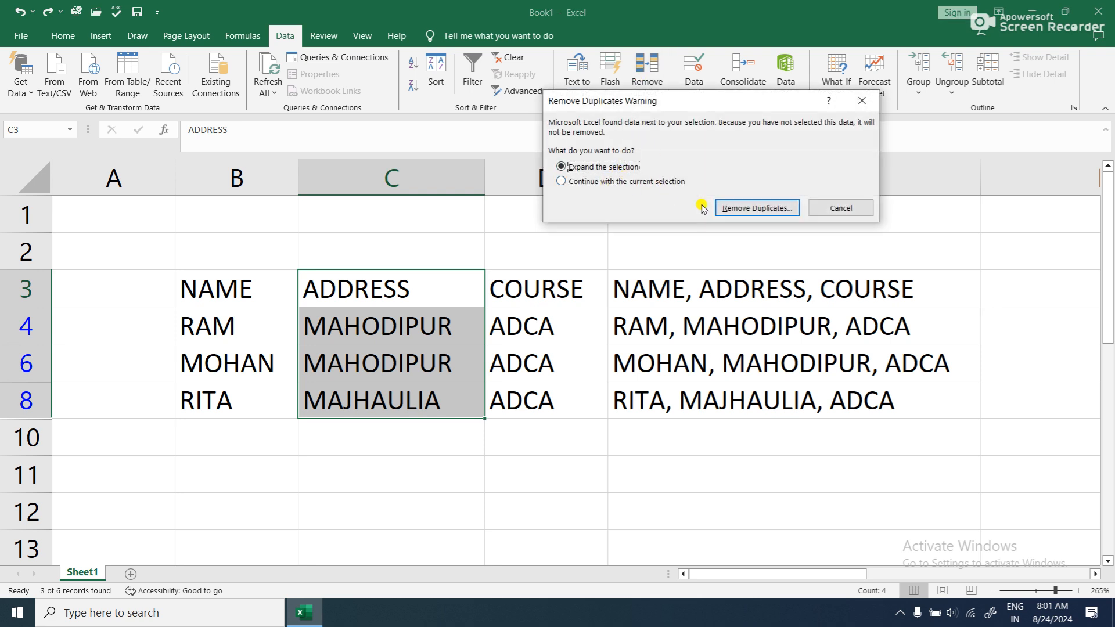
left_click(720, 208)
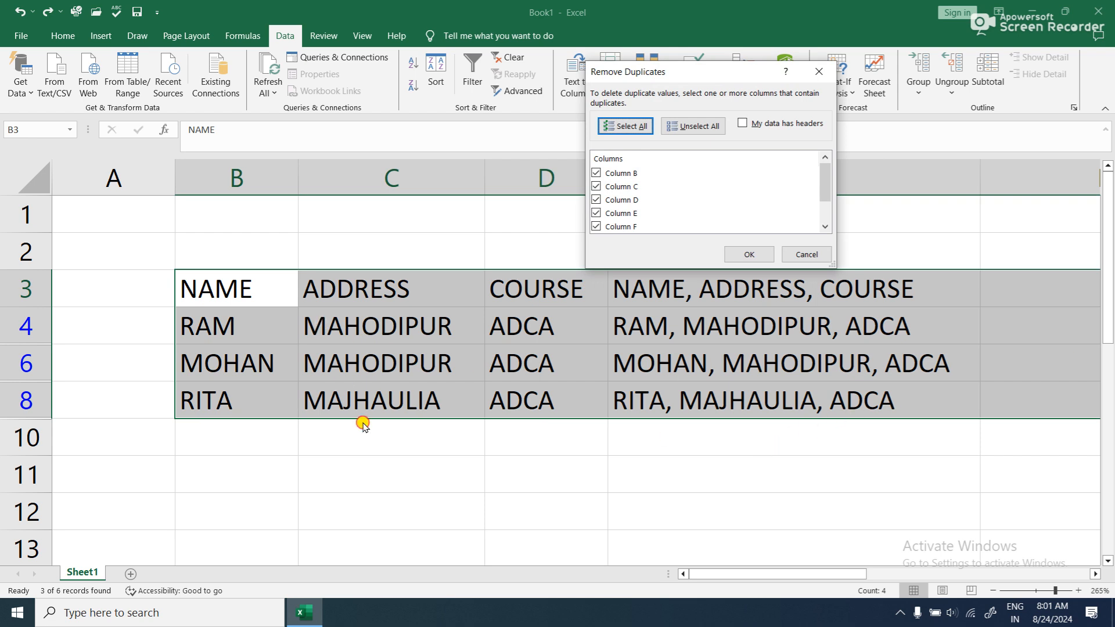
left_click(749, 255)
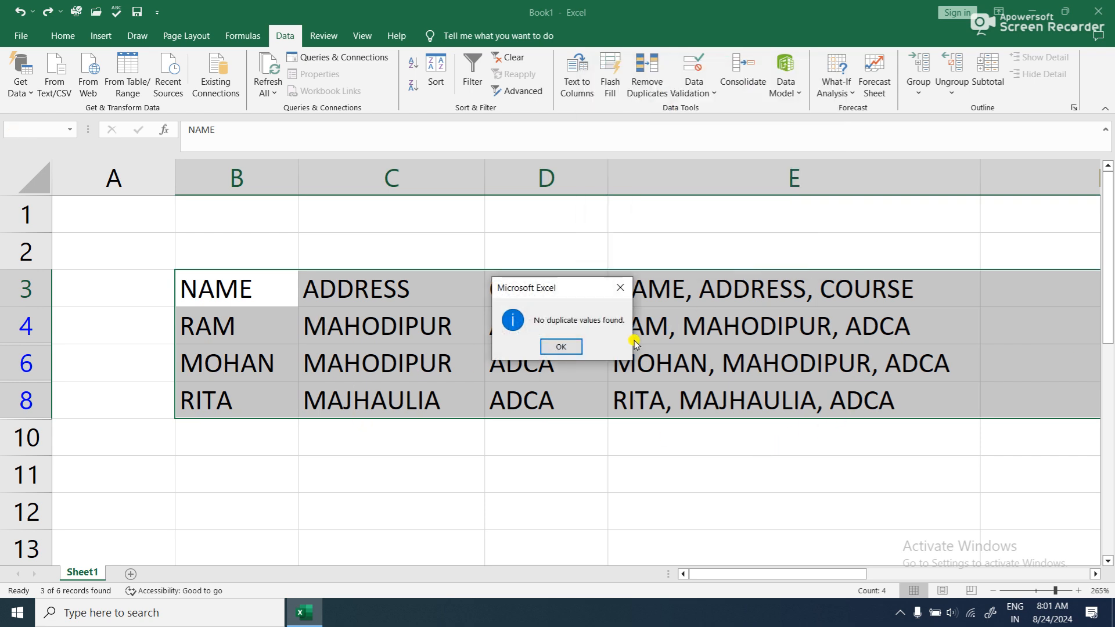
left_click(560, 346)
- Try to remove duplicates from B3:D8 with columns B, C and D all checked
left_click(521, 424)
left_click_drag(255, 280, 498, 399)
left_click(656, 92)
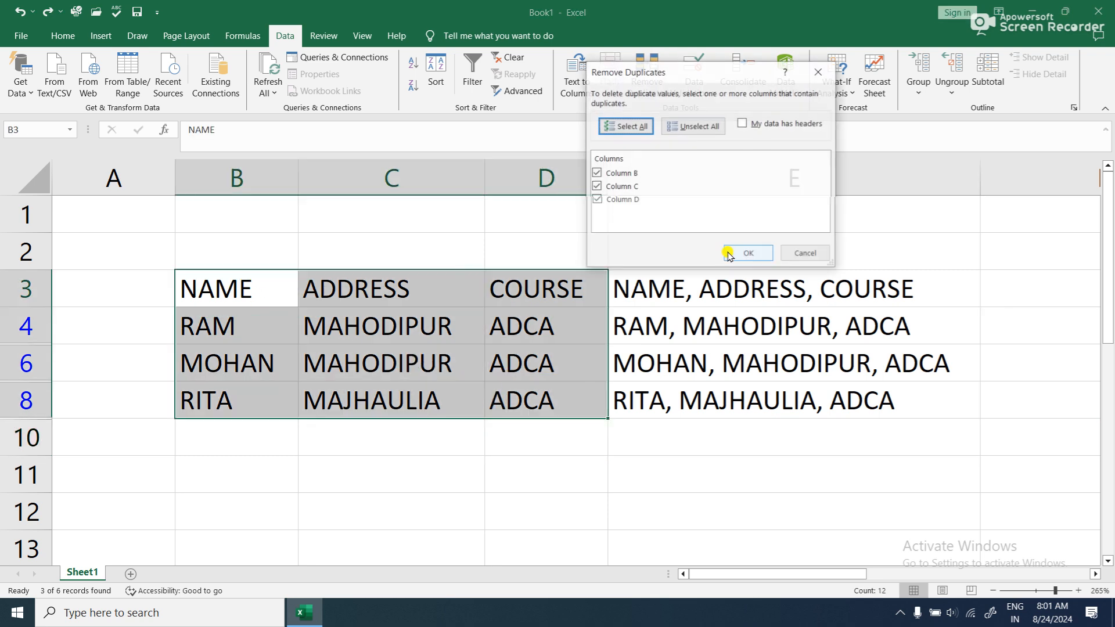
left_click(732, 254)
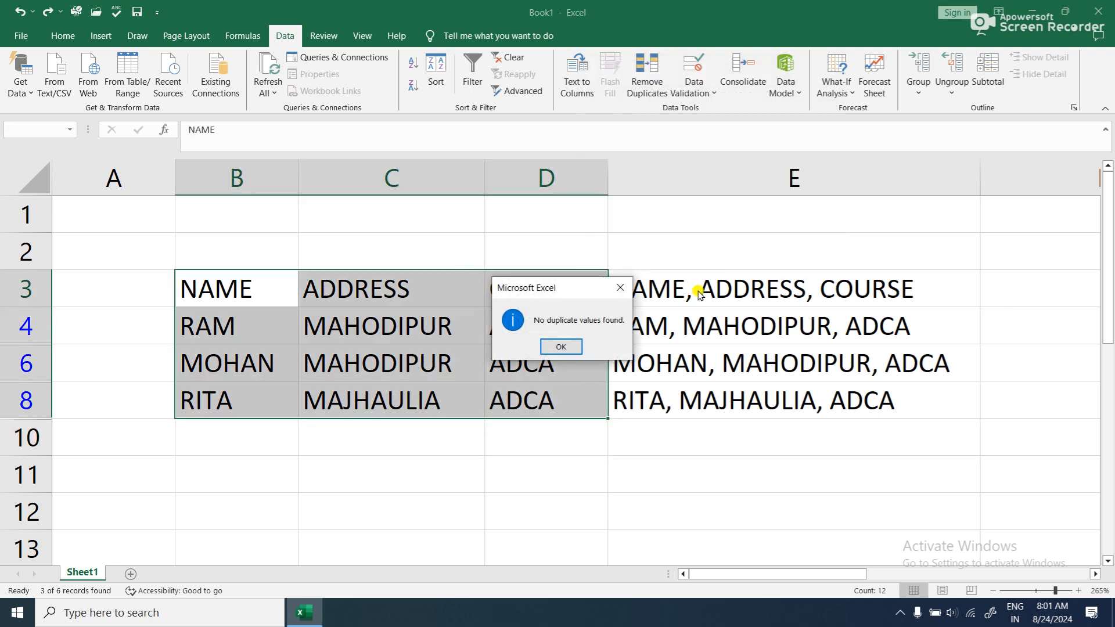
left_click(559, 348)
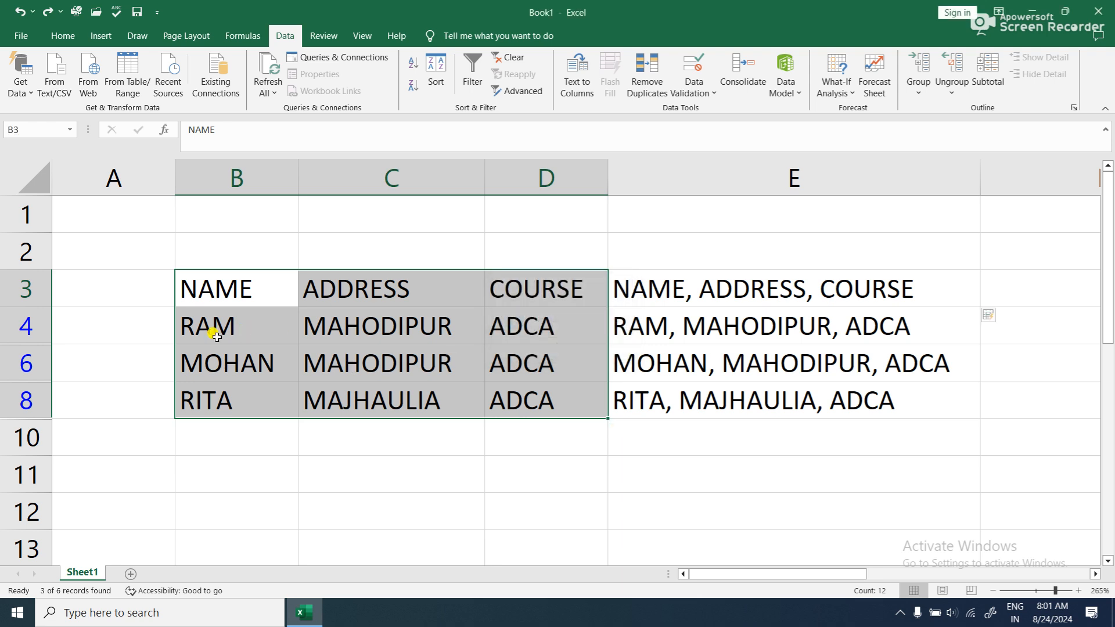
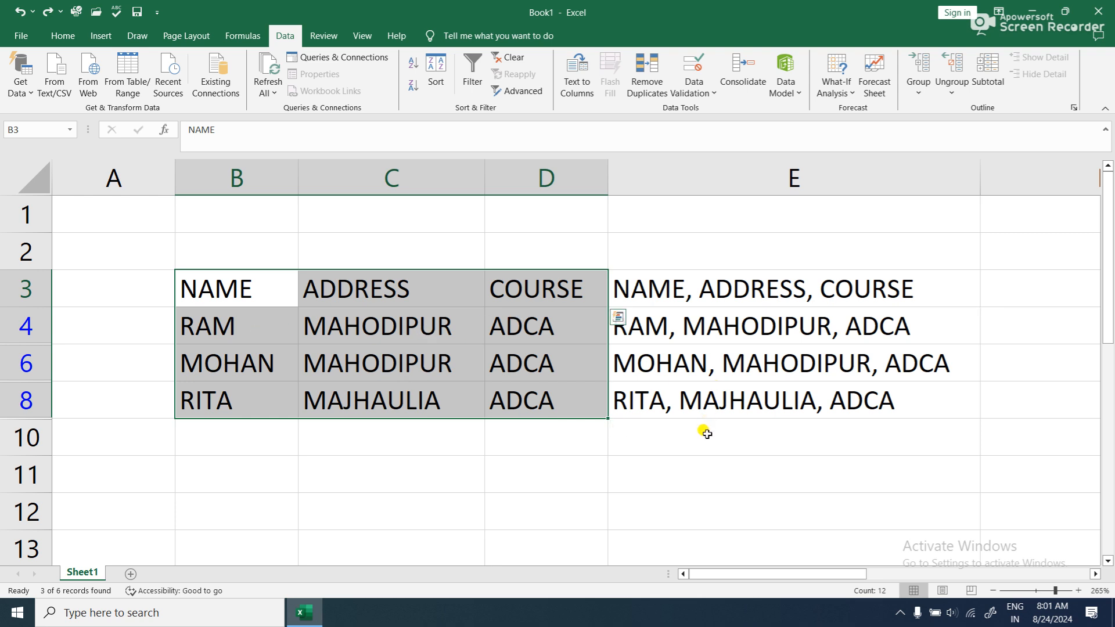
- Enter 2 and 4 in C12:C13 and try to extend the number series down to C22
scroll(633, 399, "down", 2)
left_click(550, 334)
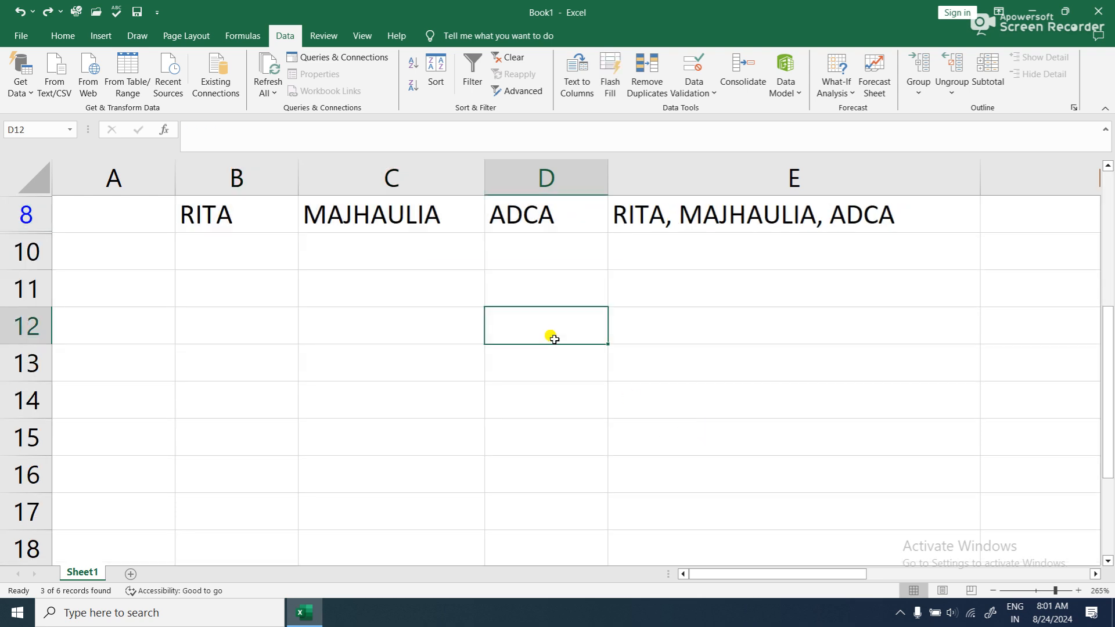
left_click(404, 331)
type("2")
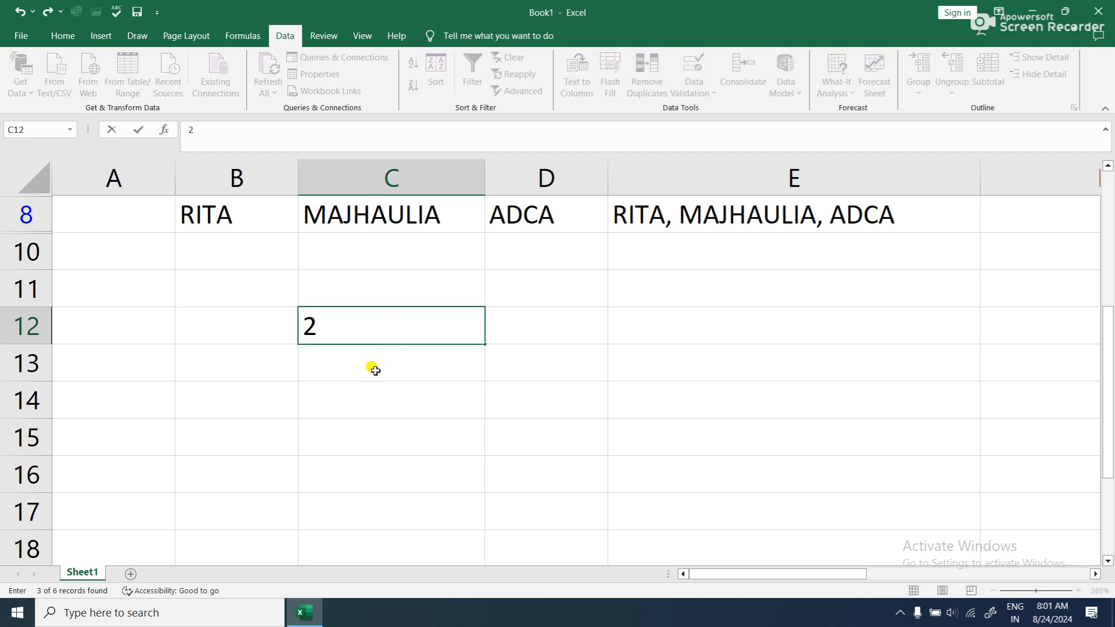
key("Return")
type("4")
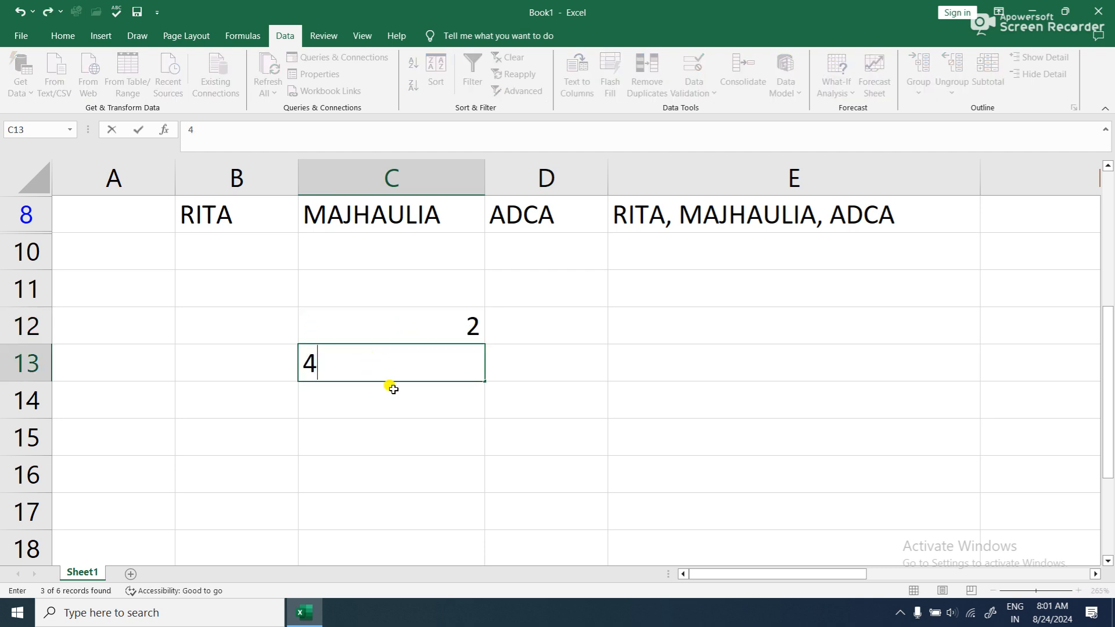
key("Return")
left_click_drag(431, 326, 492, 504)
scroll(487, 487, "up", 3)
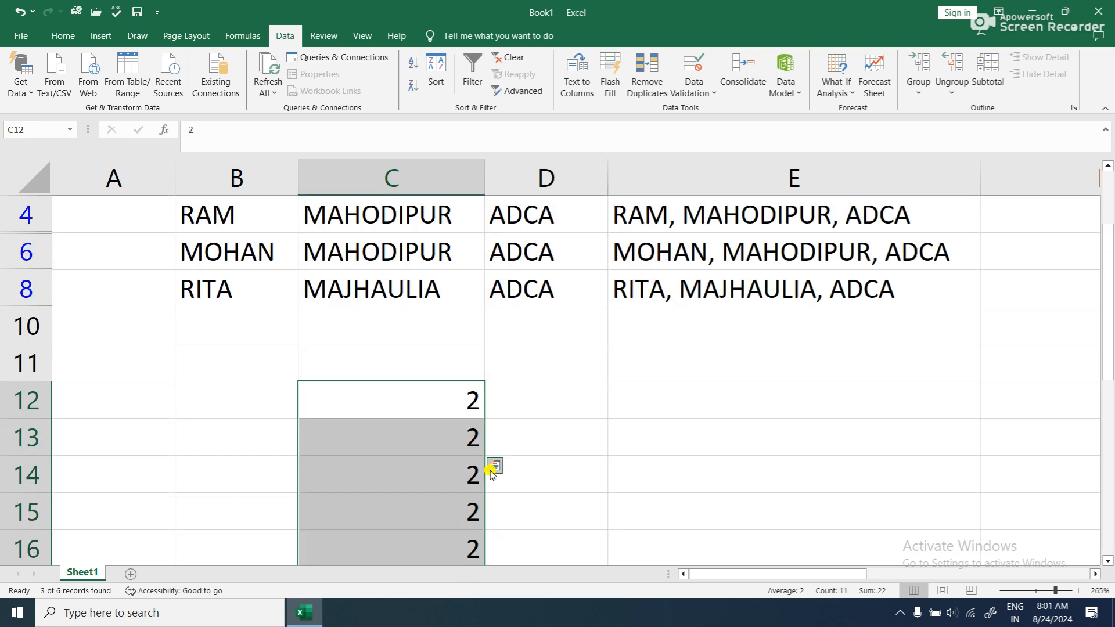
- Change C13 to 4 and enter 2 and 6 in D12:D13
left_click(469, 444)
type("4")
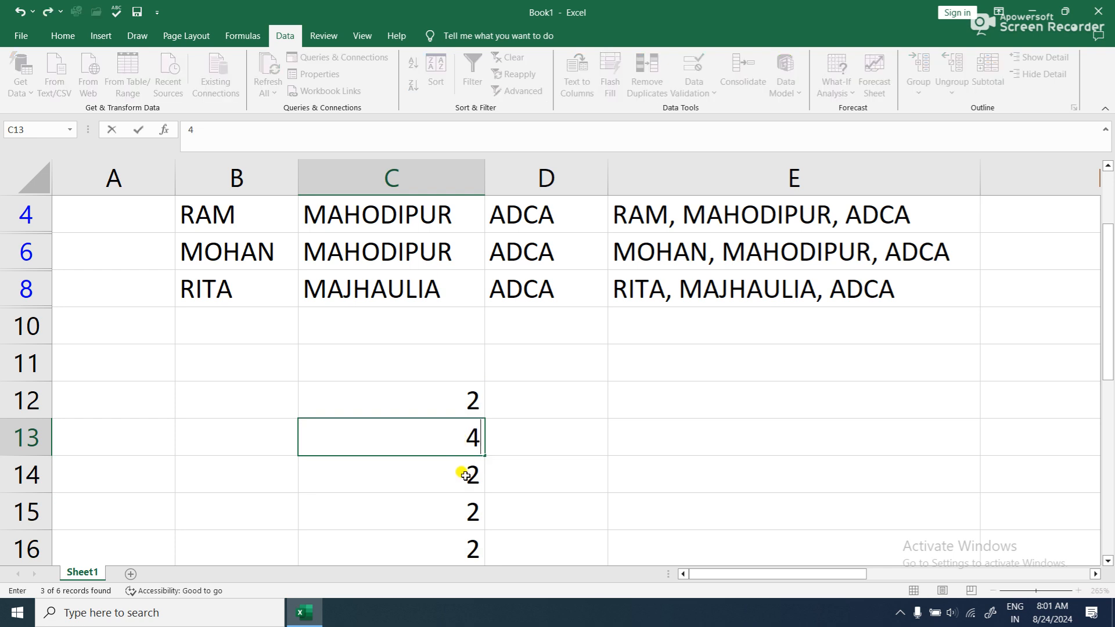
key("Return")
left_click(459, 402)
left_click(518, 401)
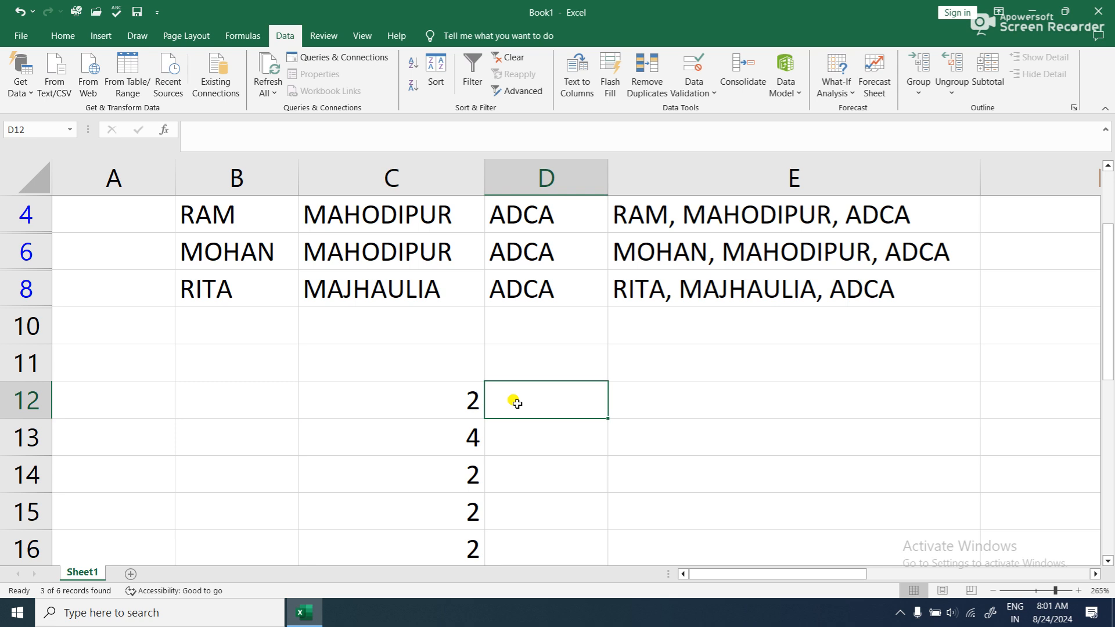
type("2")
key("Return")
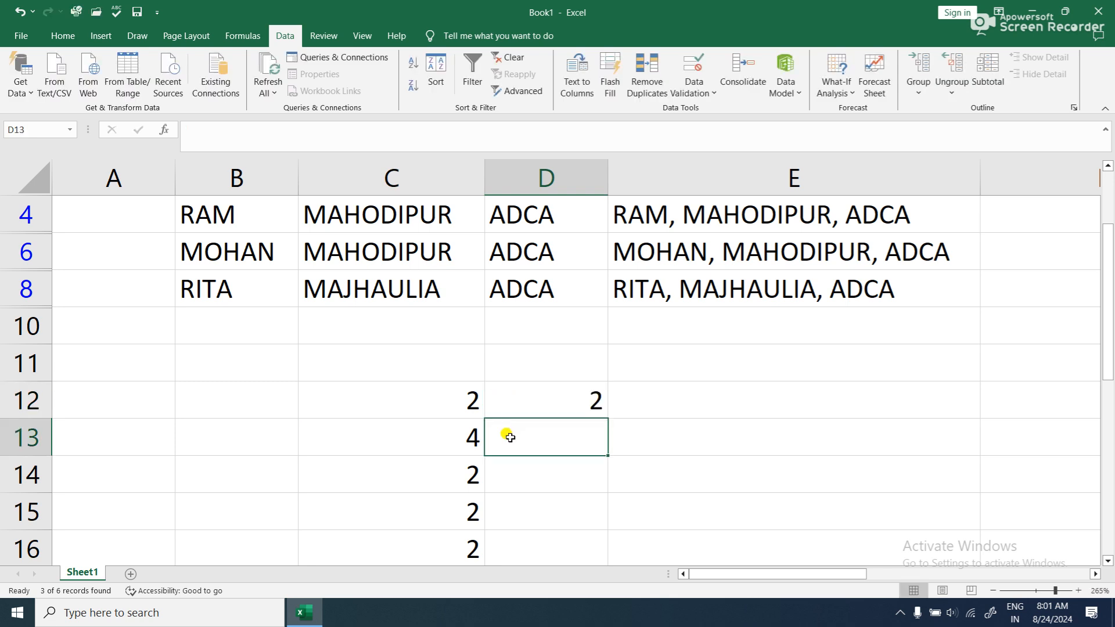
type("8")
key("Return")
left_click(555, 440)
type("6")
key("Return")
- Try to fill both number series from C12:D13 down to row 22
left_click_drag(447, 395, 527, 430)
left_click_drag(608, 456, 610, 490)
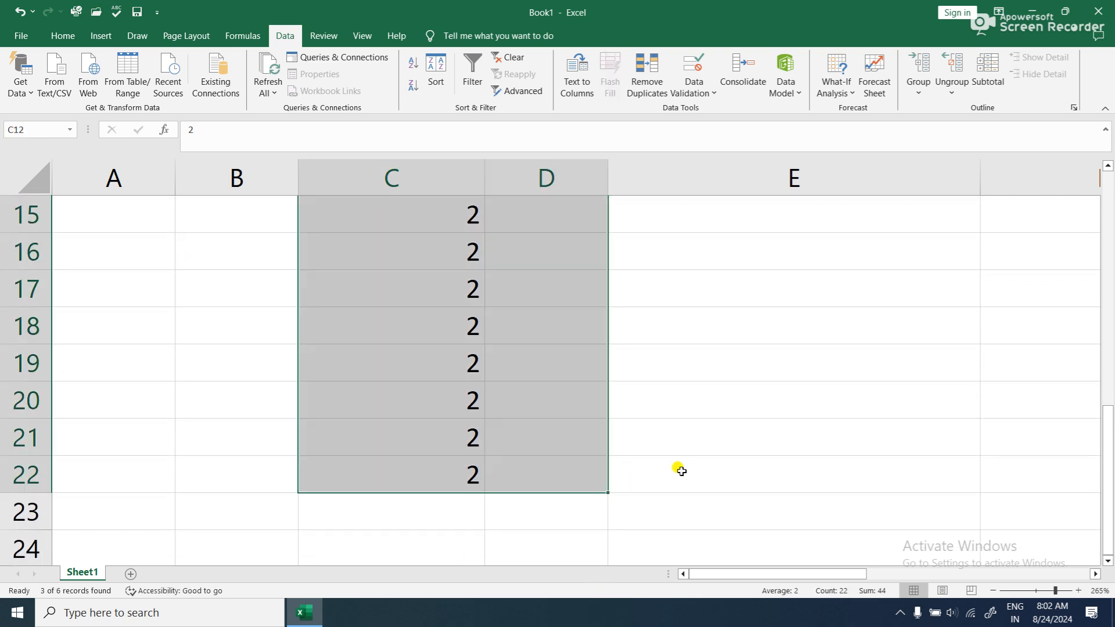
scroll(633, 491, "up", 4)
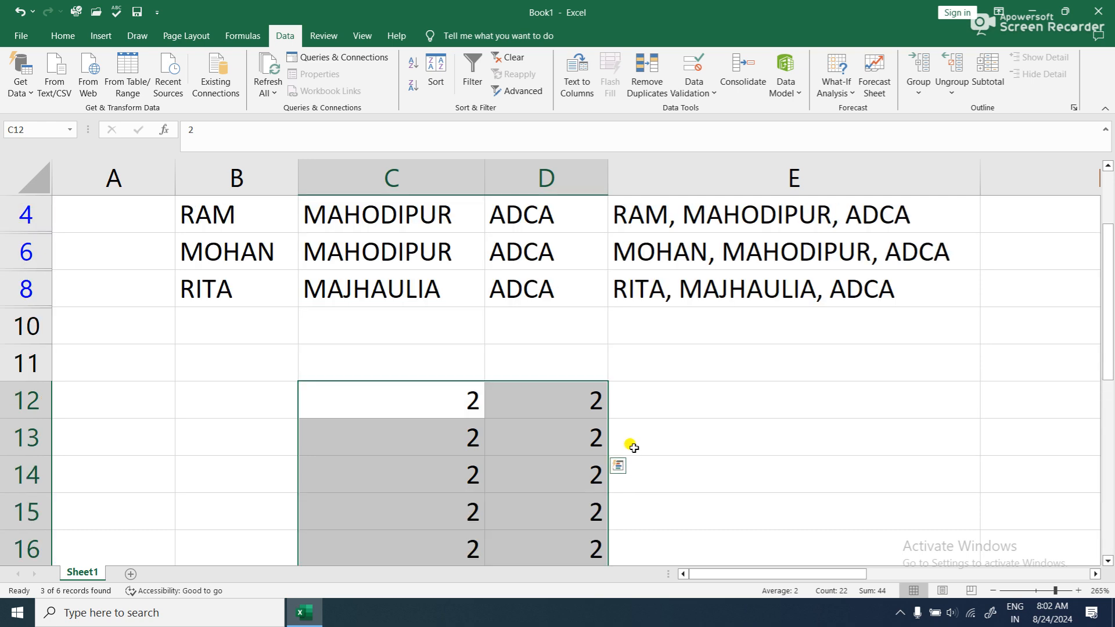
left_click(590, 413)
left_click(456, 398)
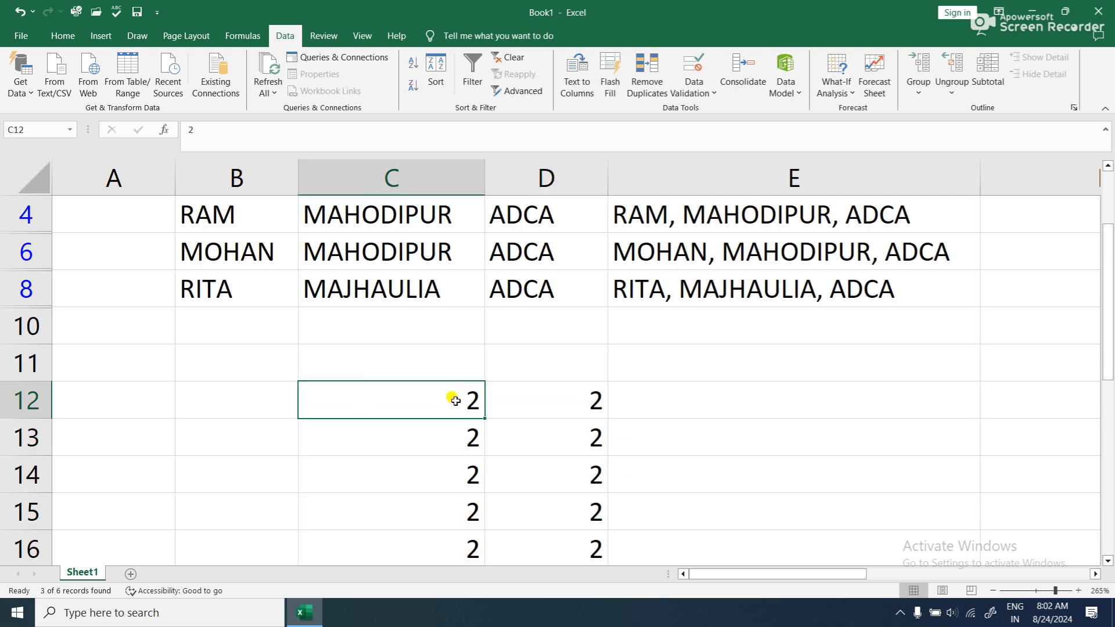
- Set C13 to 4 again and try to fill only the C12:C13 series down to row 22
left_click(444, 442)
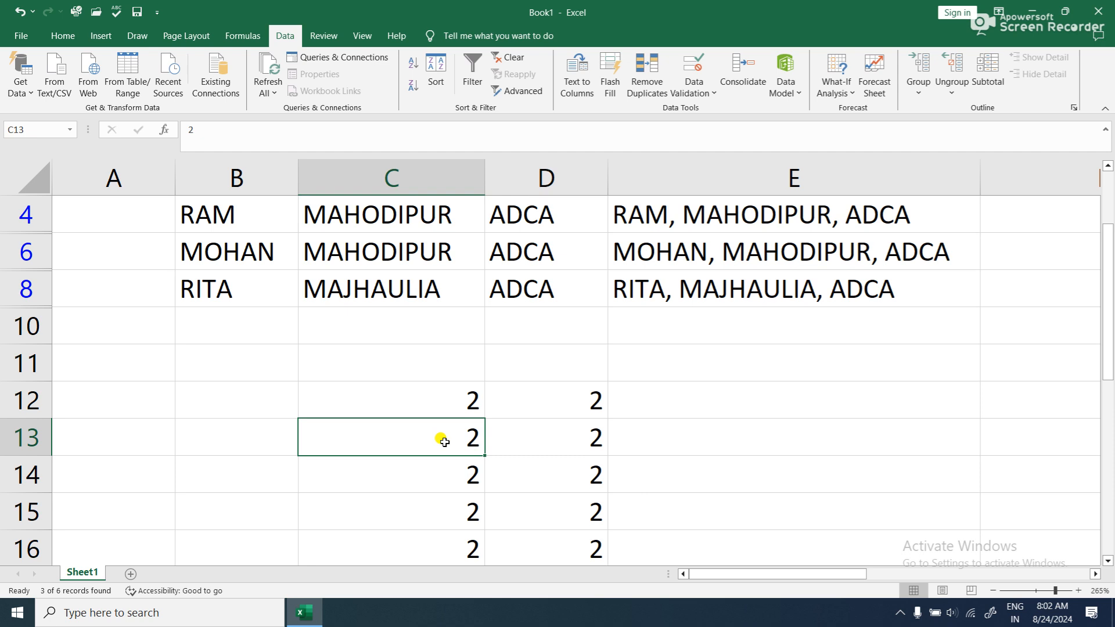
type("4")
key("Return")
left_click_drag(450, 398, 485, 488)
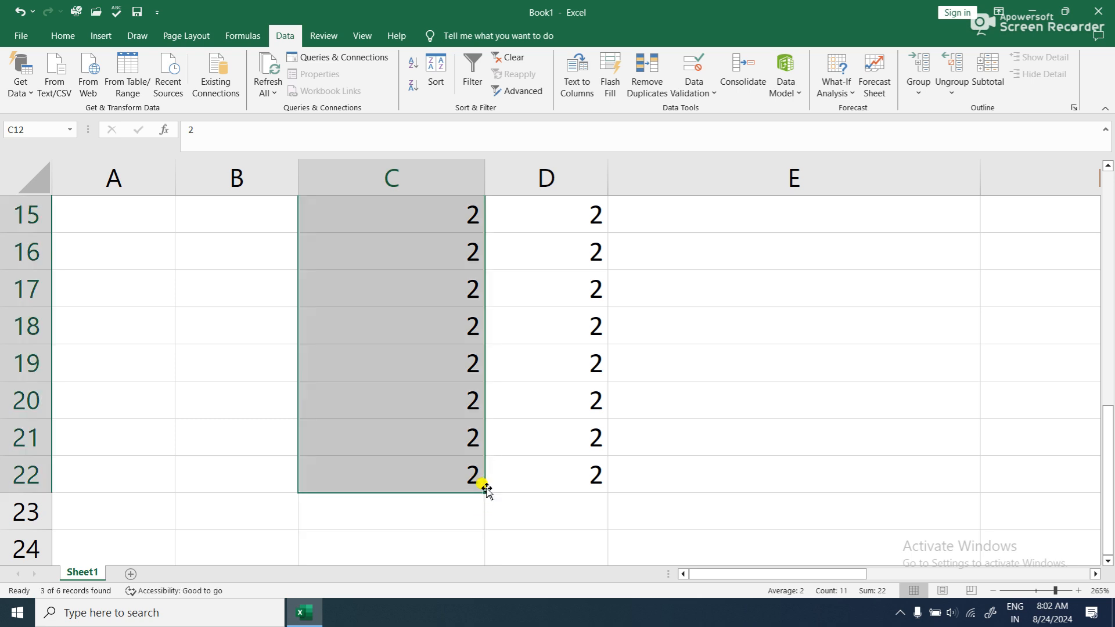
scroll(490, 482, "up", 4)
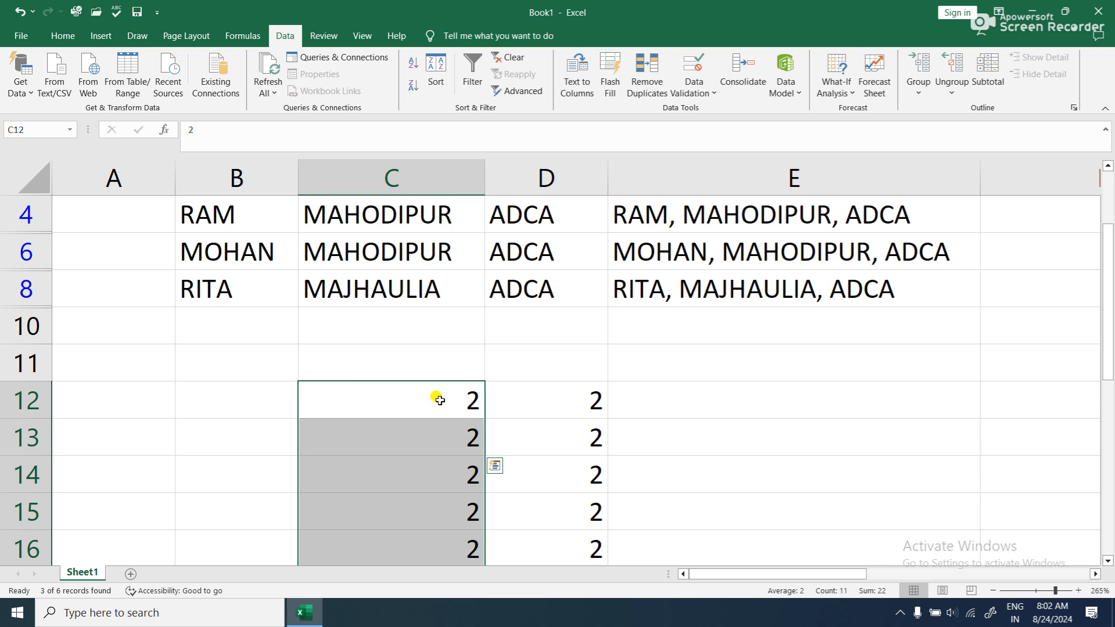
left_click(417, 399)
- Enter 2 and 4 in E12:E13 and try to fill the series down column E
left_click(748, 407)
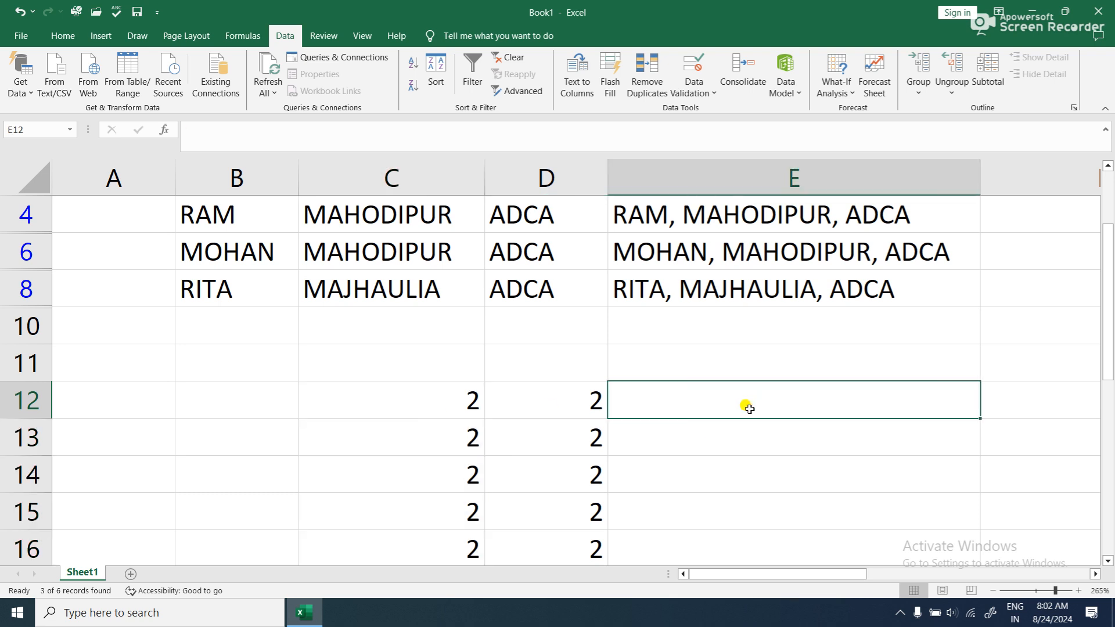
type("2")
key("Return")
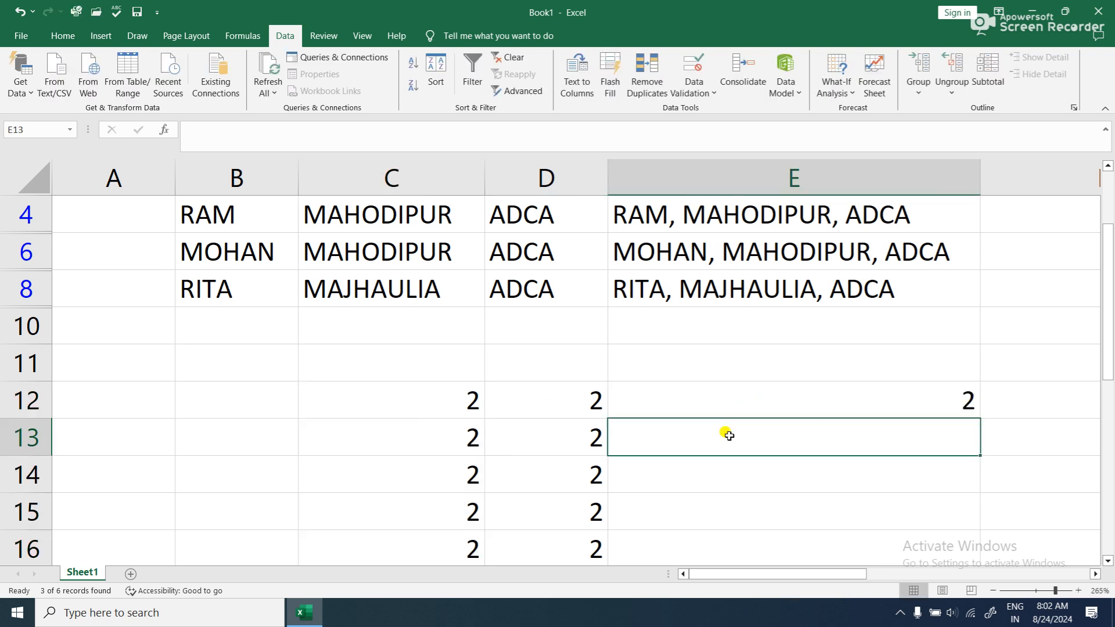
type("4")
key("Return")
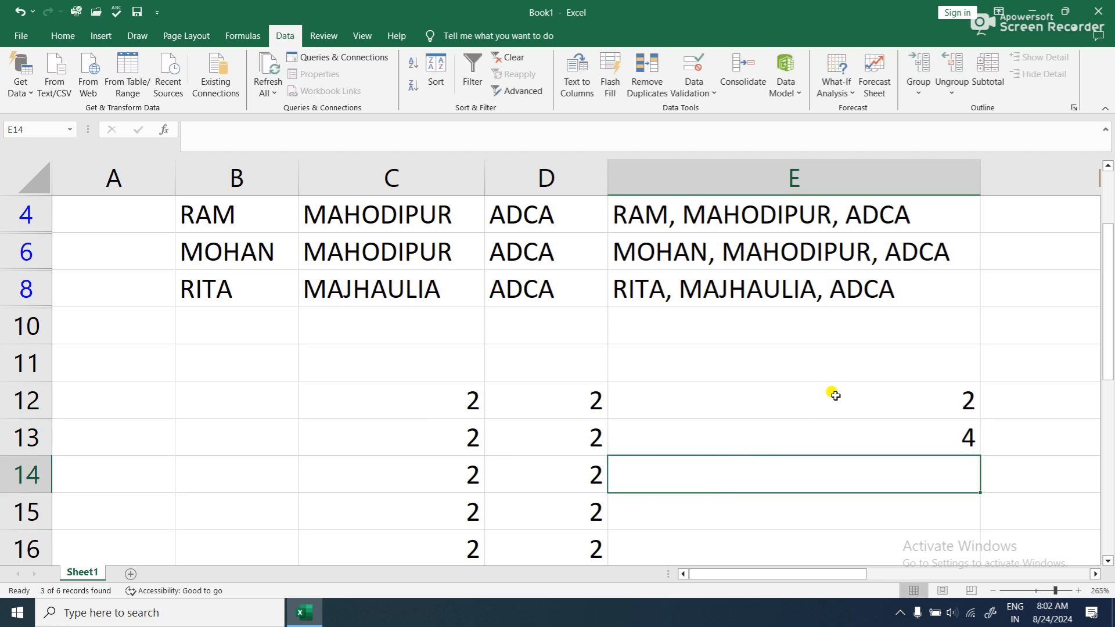
left_click_drag(834, 392, 840, 435)
left_click_drag(977, 452, 967, 301)
scroll(953, 360, "up", 8)
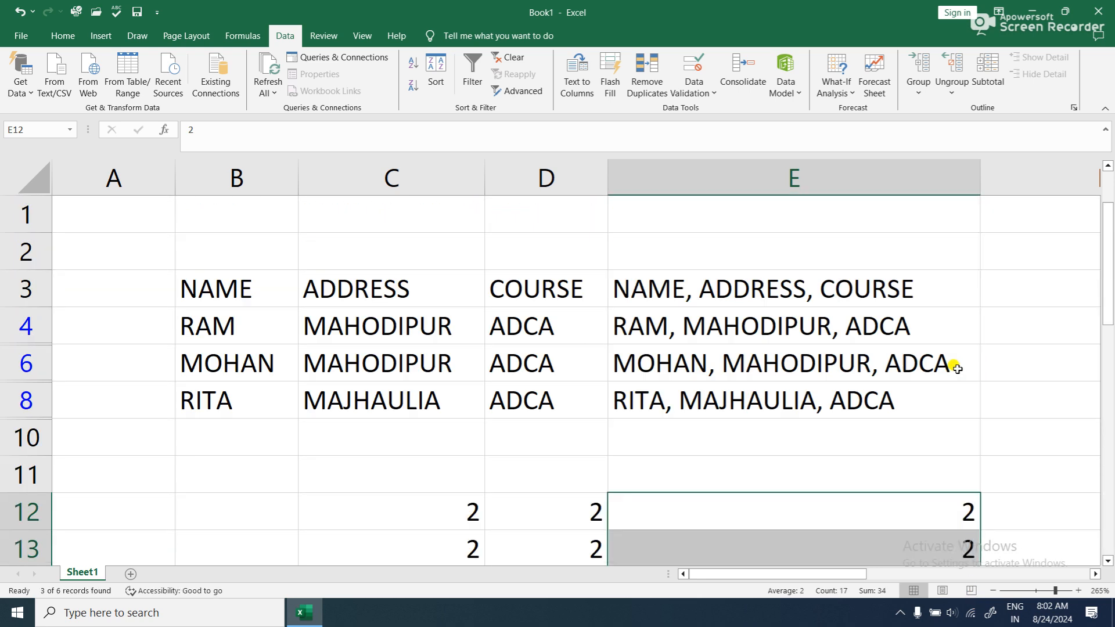
- Clear all contents and formatting from the entire worksheet
scroll(955, 367, "down", 2)
left_click(451, 334)
left_click_drag(451, 334, 930, 474)
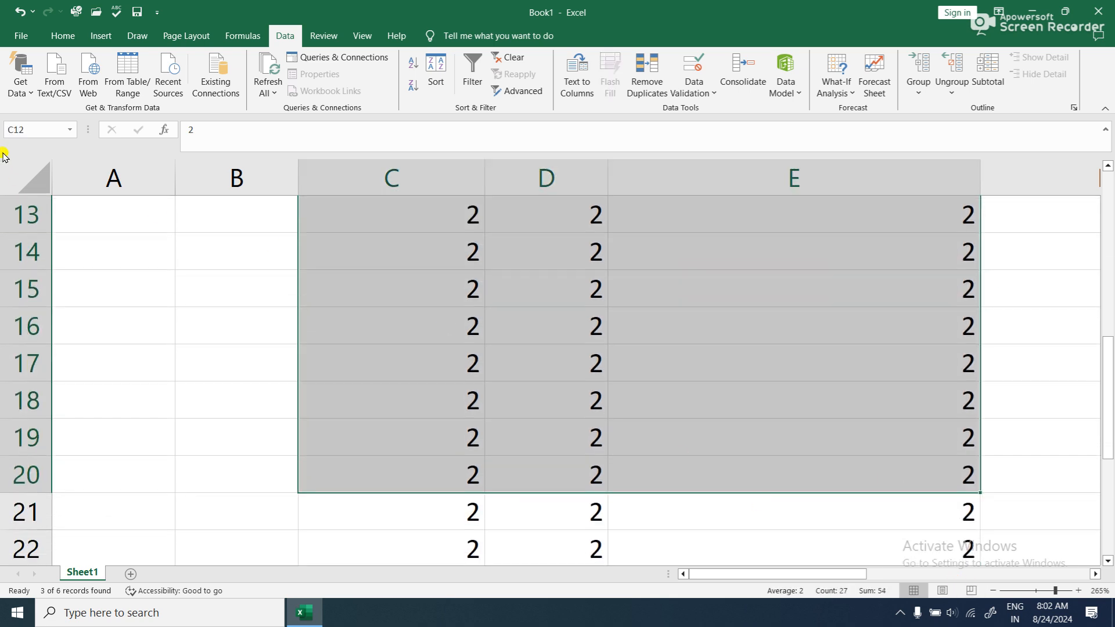
scroll(36, 175, "up", 4)
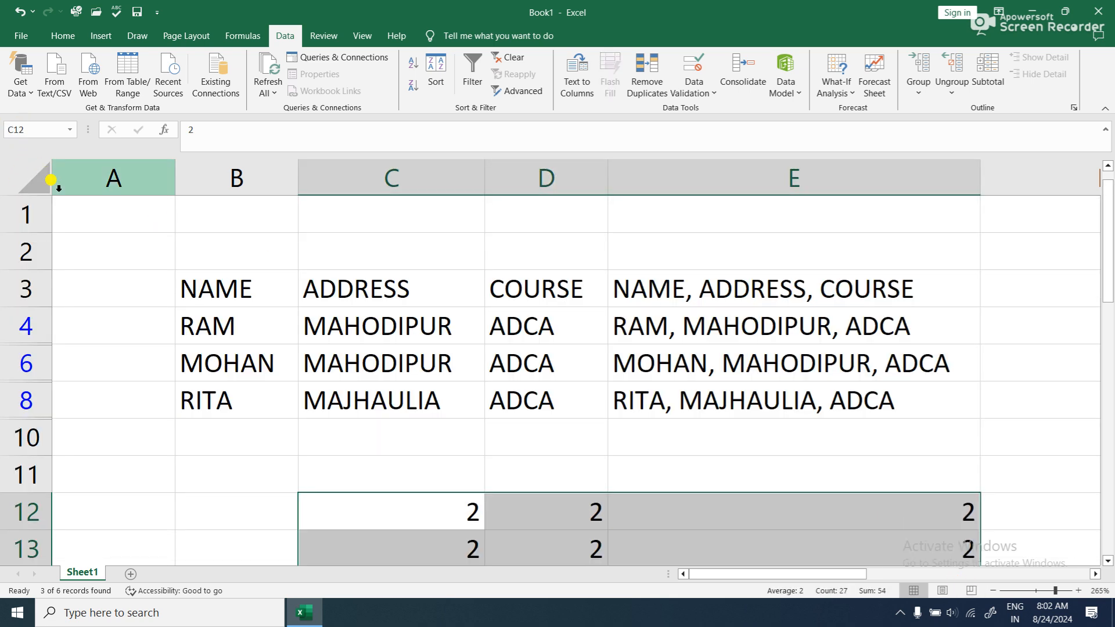
left_click(29, 177)
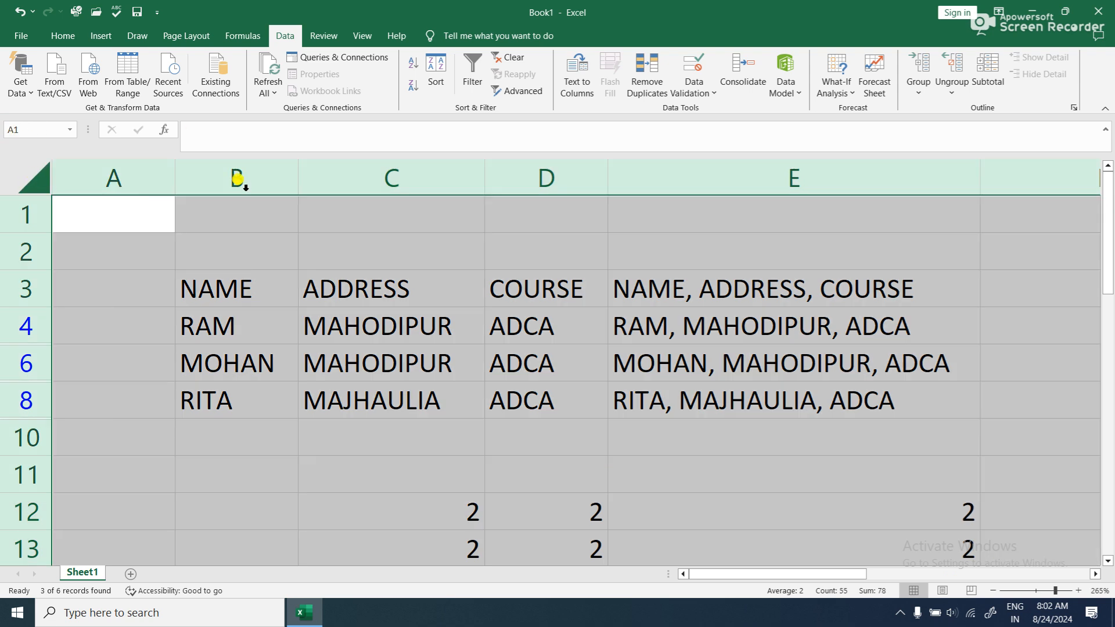
left_click(66, 39)
left_click(899, 91)
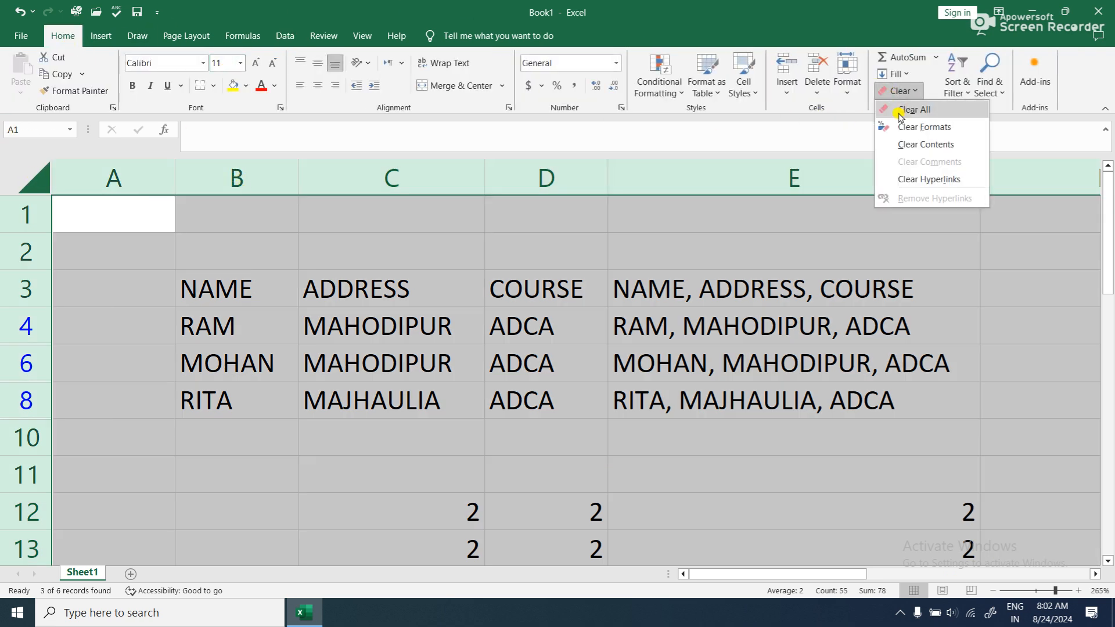
left_click(905, 111)
- Enter 2 and 4 in C2:C3 and try to fill the series down column C
left_click(321, 260)
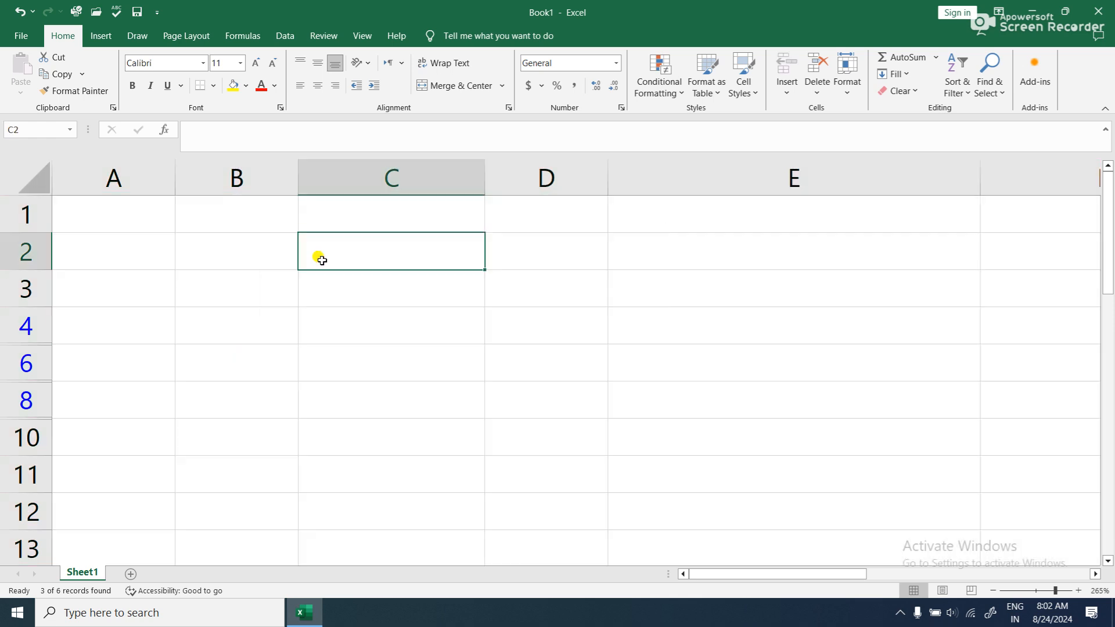
type("2")
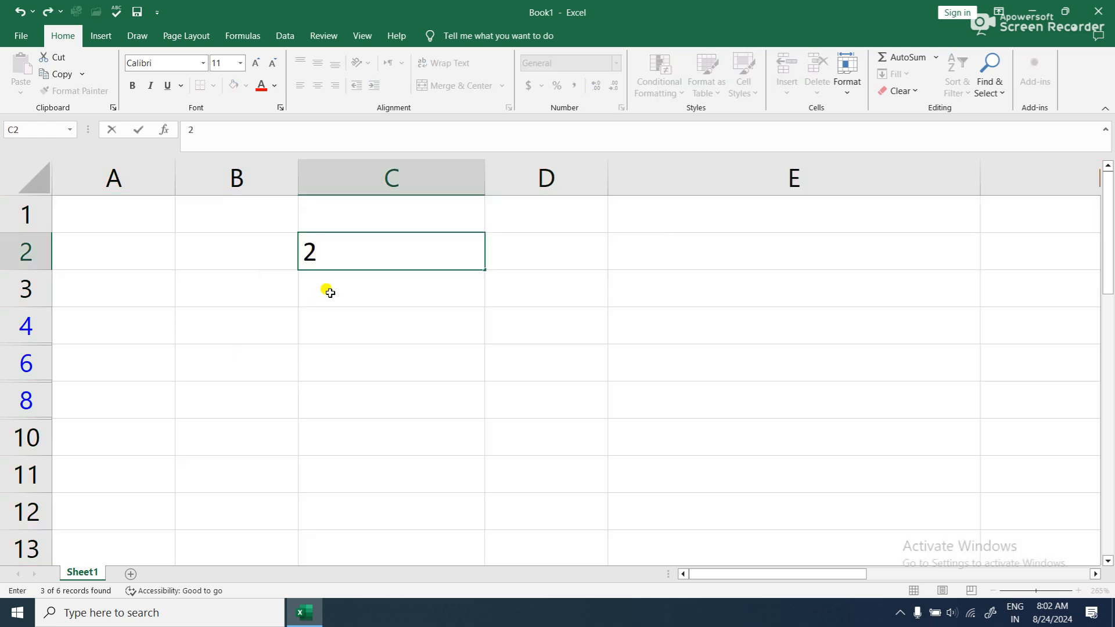
left_click(330, 292)
type("4")
left_click(323, 329)
left_click_drag(418, 250, 428, 273)
mouse_move(485, 305)
left_mouse_down()
mouse_move(481, 368)
mouse_move(485, 299)
left_mouse_up()
- Set C3 to 5 and try to fill the series from C2:C3 downward
left_click(450, 285)
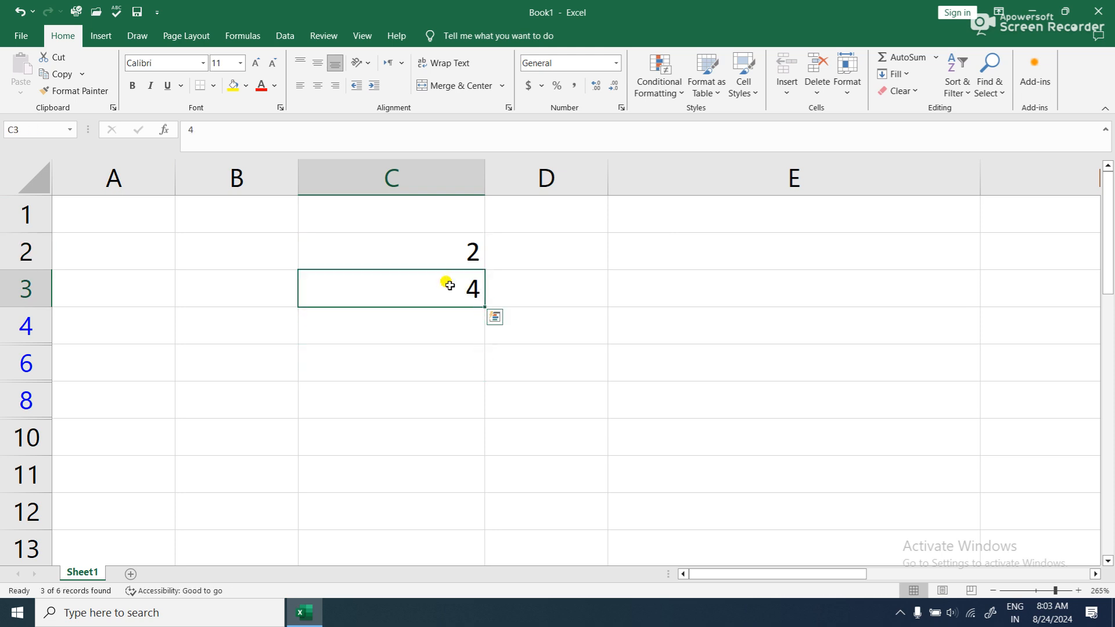
type("5")
key("Return")
left_click_drag(448, 259, 517, 366)
- Close the current workbook and restart Excel from the Windows search
left_click(1099, 11)
left_click(617, 336)
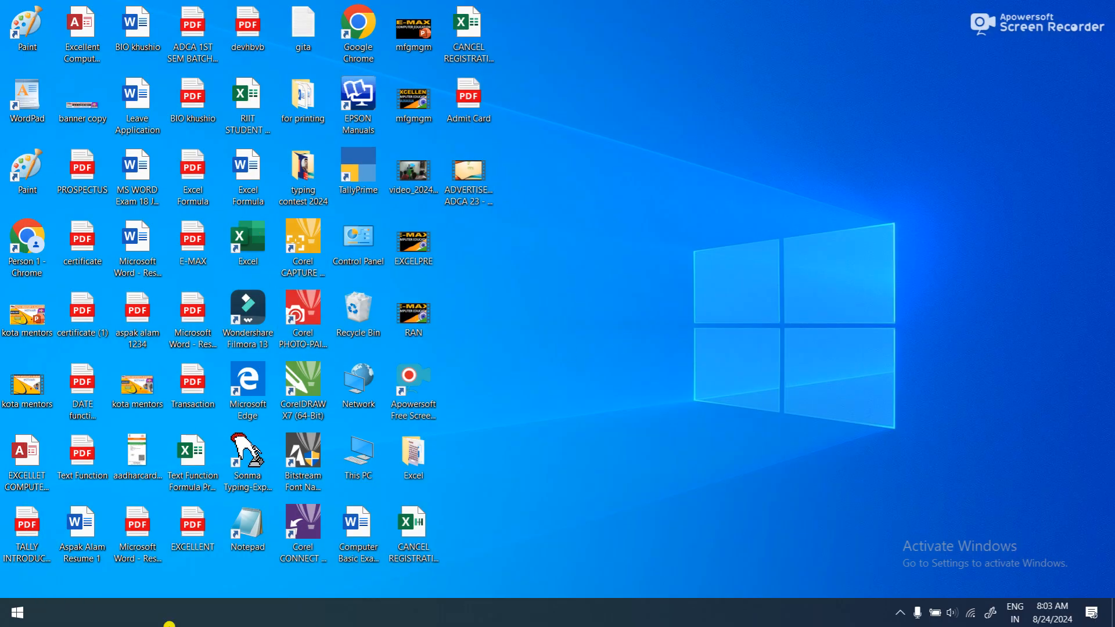
left_click(156, 614)
type("EXC")
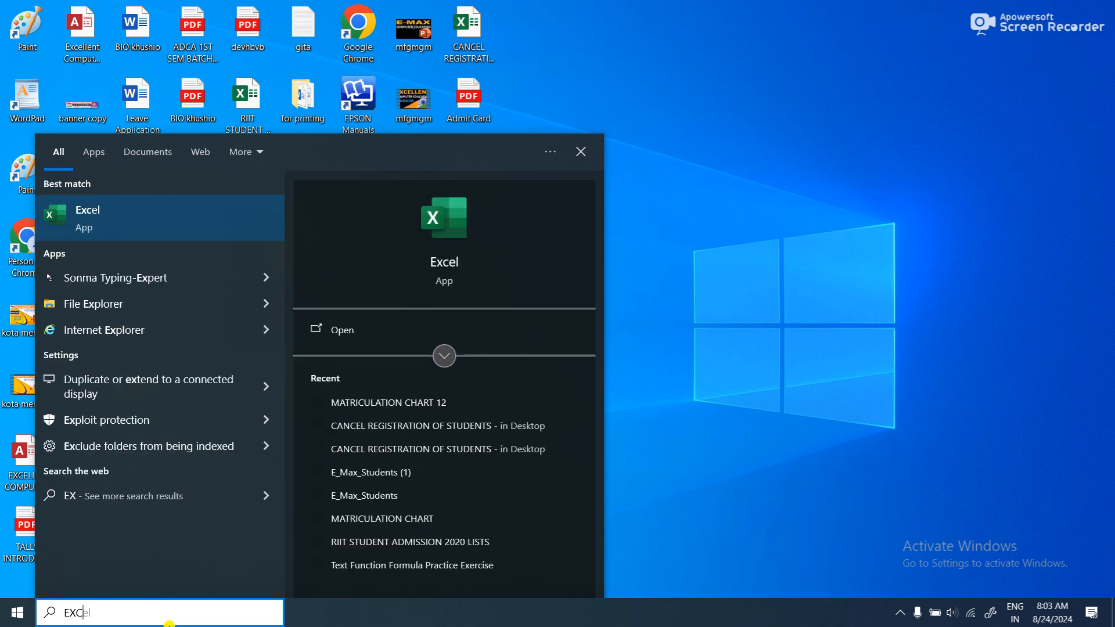
left_click(188, 207)
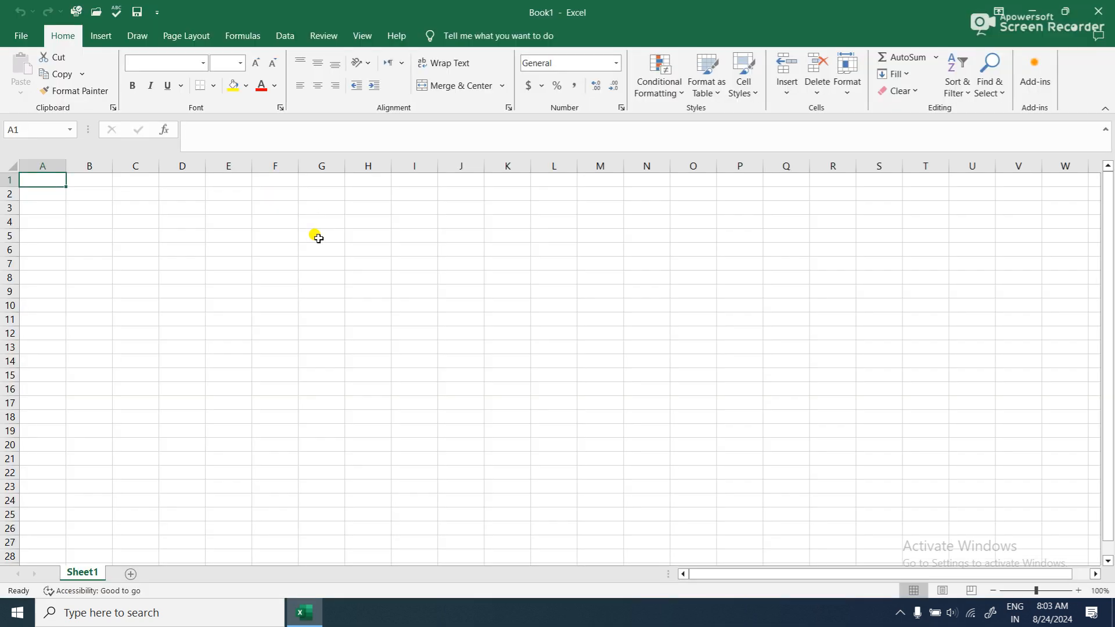
- In a blank workbook, enter 2 and 4 in G5:G6 and fill the series down to G23
left_click(318, 237)
type("2")
key("Return")
left_click(306, 319)
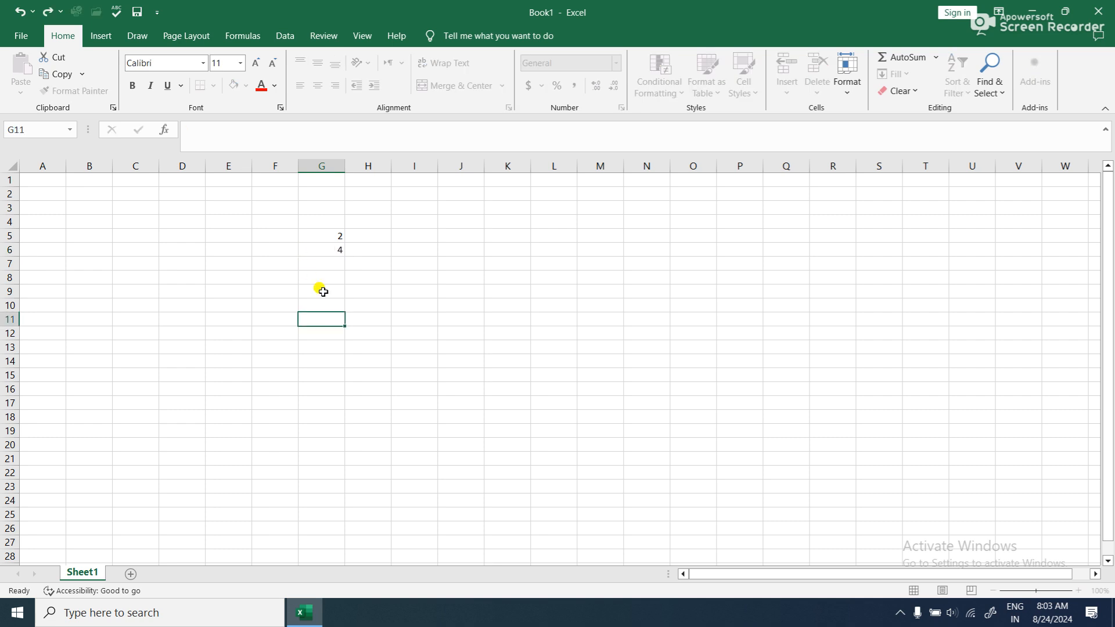
left_click(336, 237)
left_click_drag(345, 243, 325, 491)
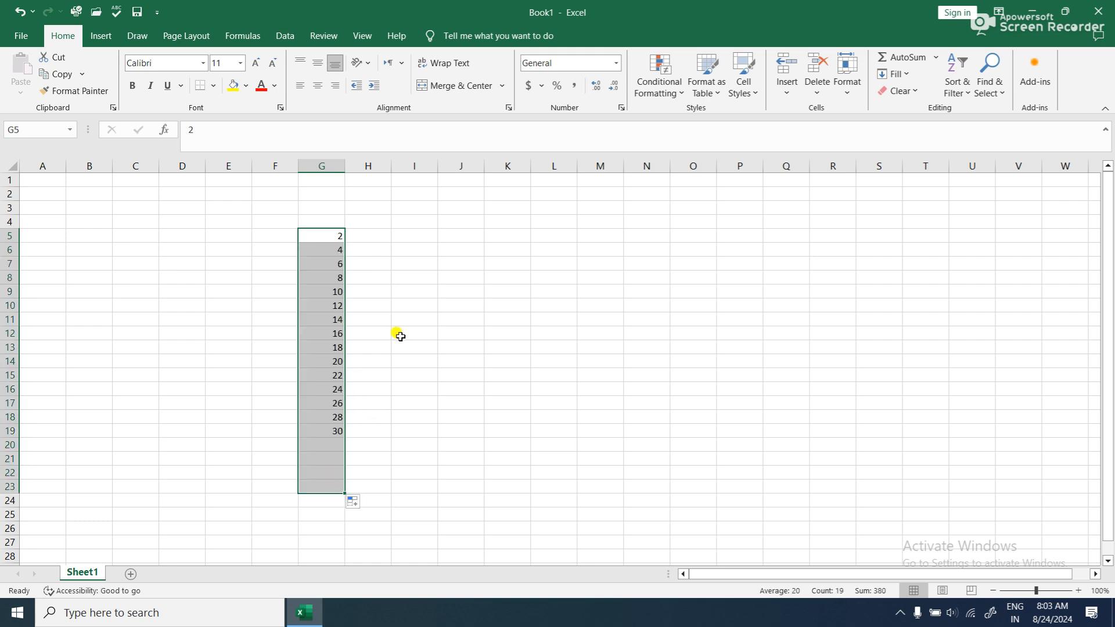
- Enter 2 and 6 in H5:H6 and fill the series down to H23
left_click(358, 236)
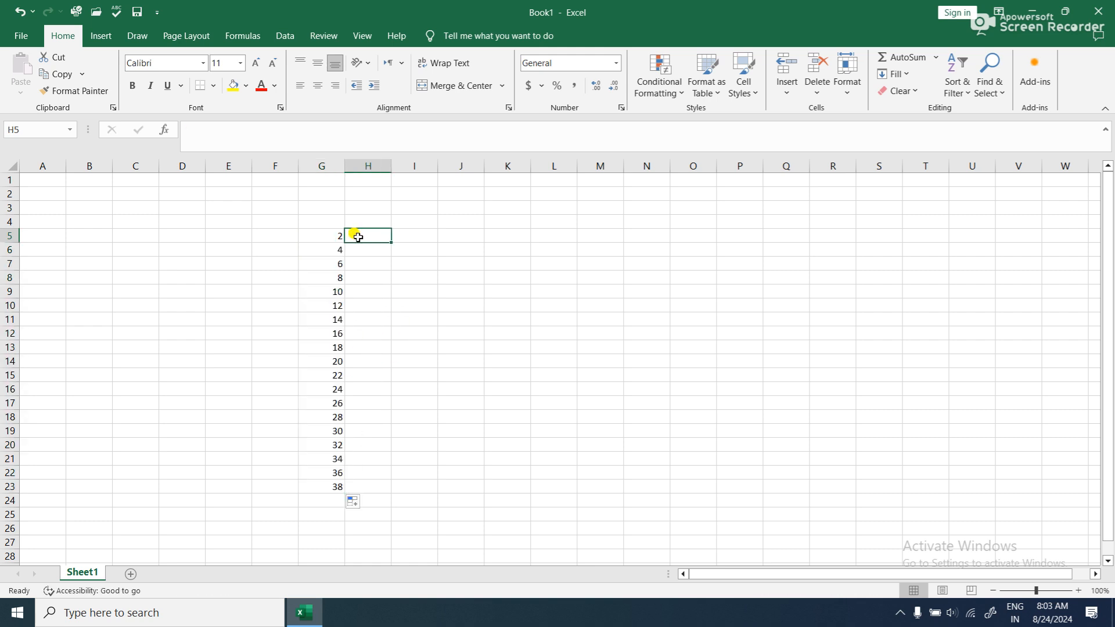
type("2")
left_click(356, 255)
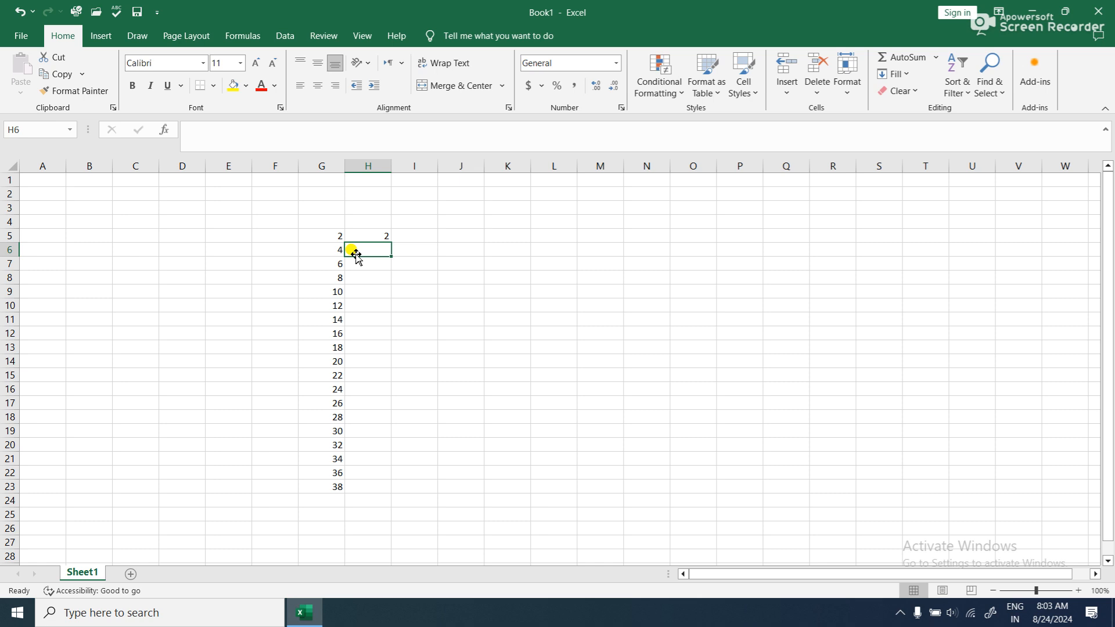
type("6")
left_click(353, 294)
left_click_drag(371, 237, 369, 486)
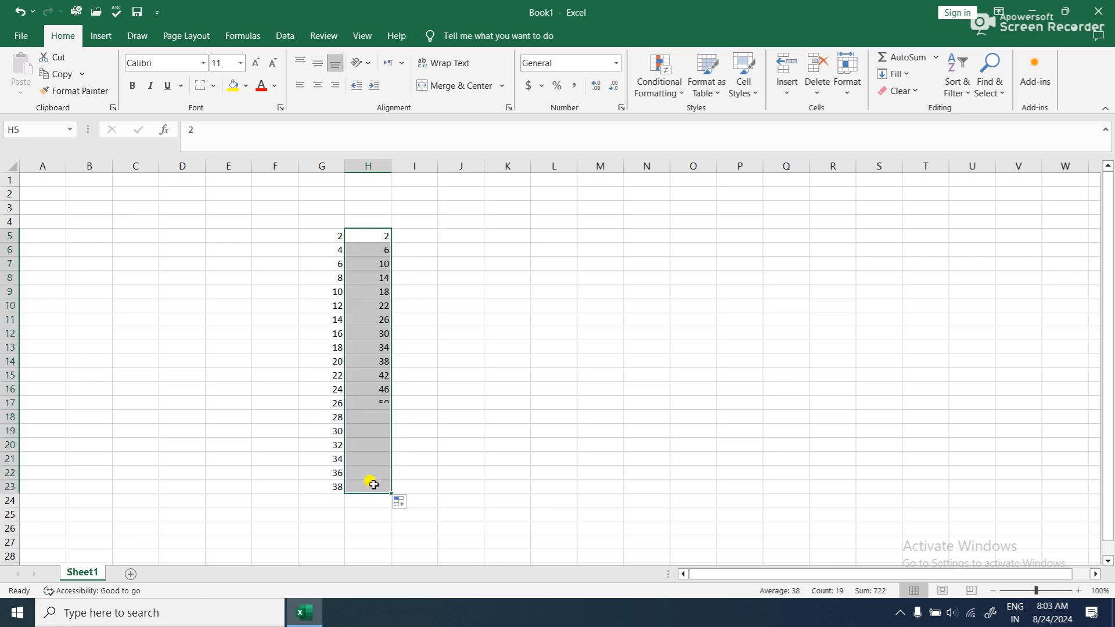
- Run Remove Duplicates on G5:H23 with both Column G and Column H included
scroll(553, 393, "up", 3)
scroll(552, 393, "up", 3)
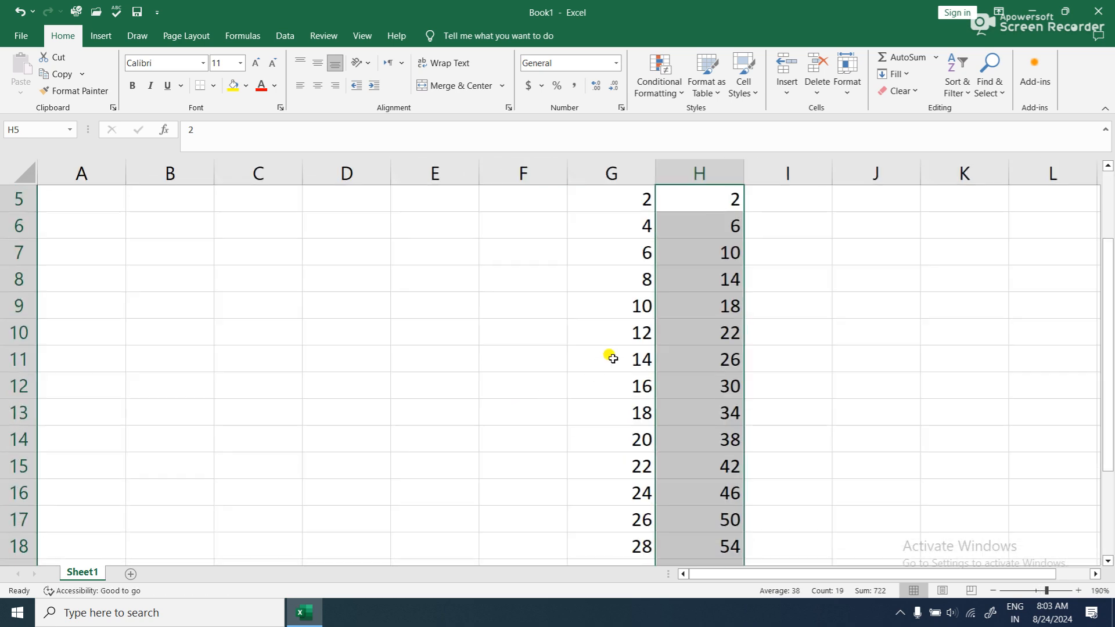
scroll(607, 348, "up", 1)
left_click(615, 308)
left_click_drag(628, 276, 719, 491)
scroll(720, 494, "up", 4)
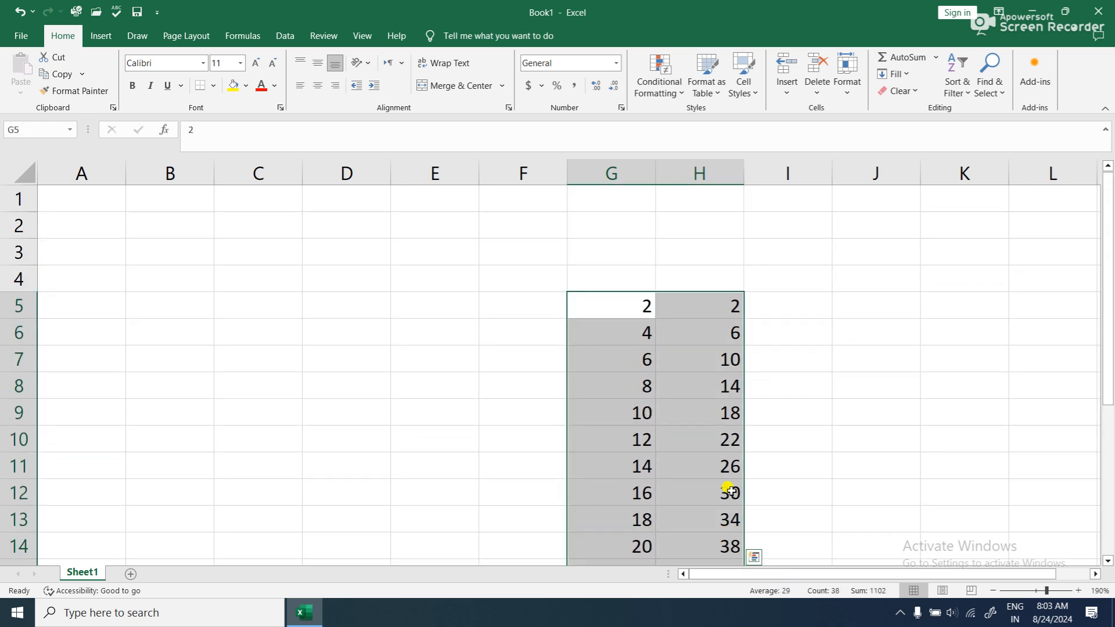
left_click(284, 36)
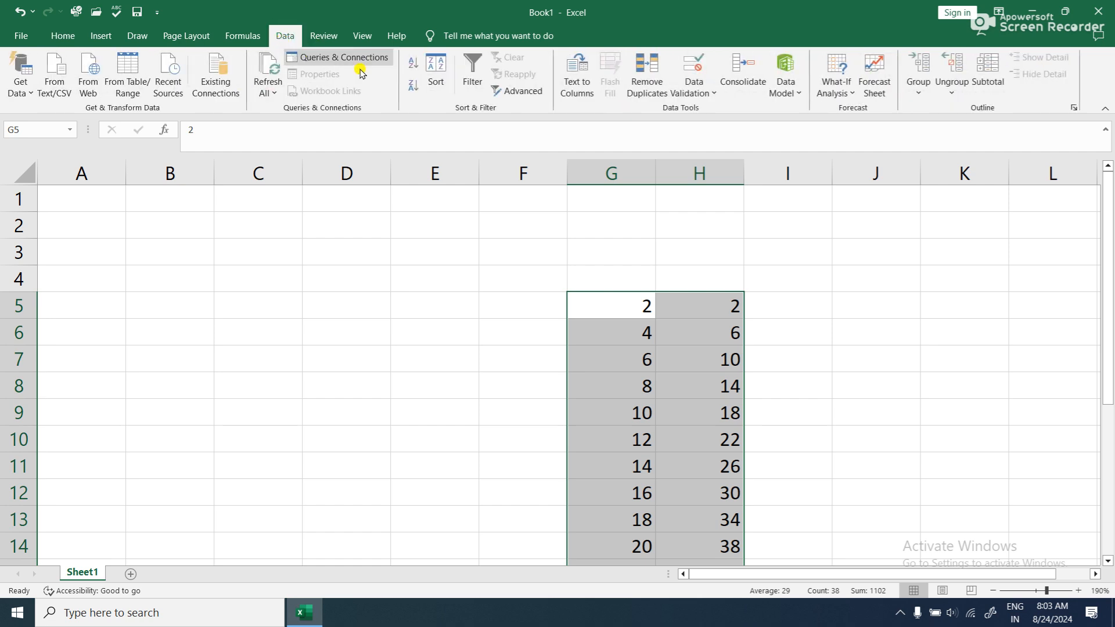
left_click(637, 94)
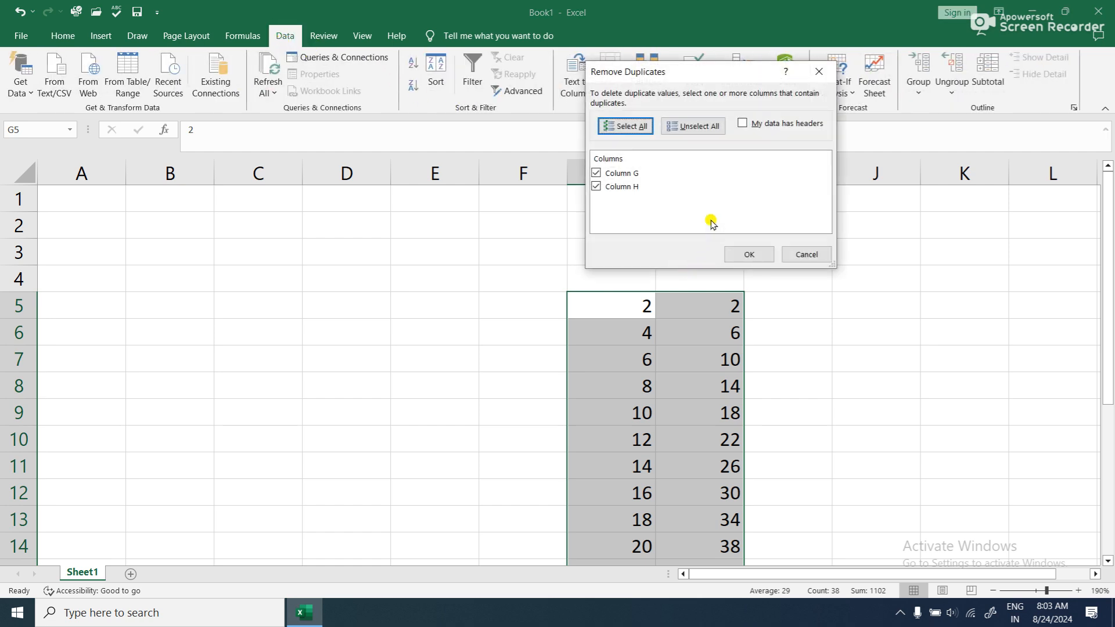
left_click(733, 255)
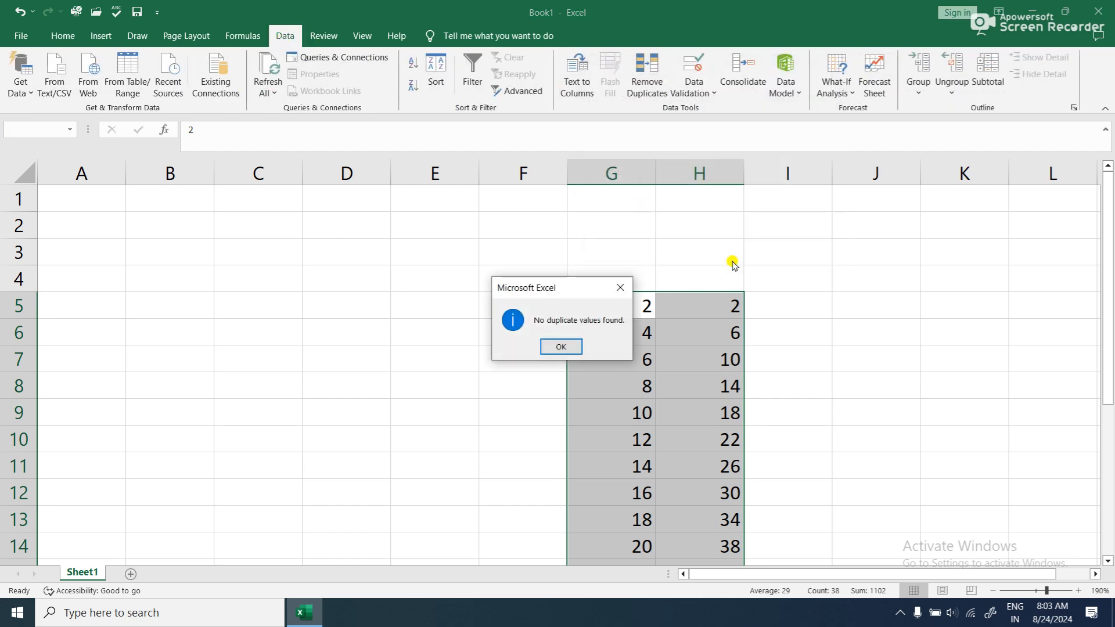
left_click(558, 347)
- Run Remove Duplicates on G5:G19 only, continuing with the current selection
left_click_drag(615, 304, 636, 527)
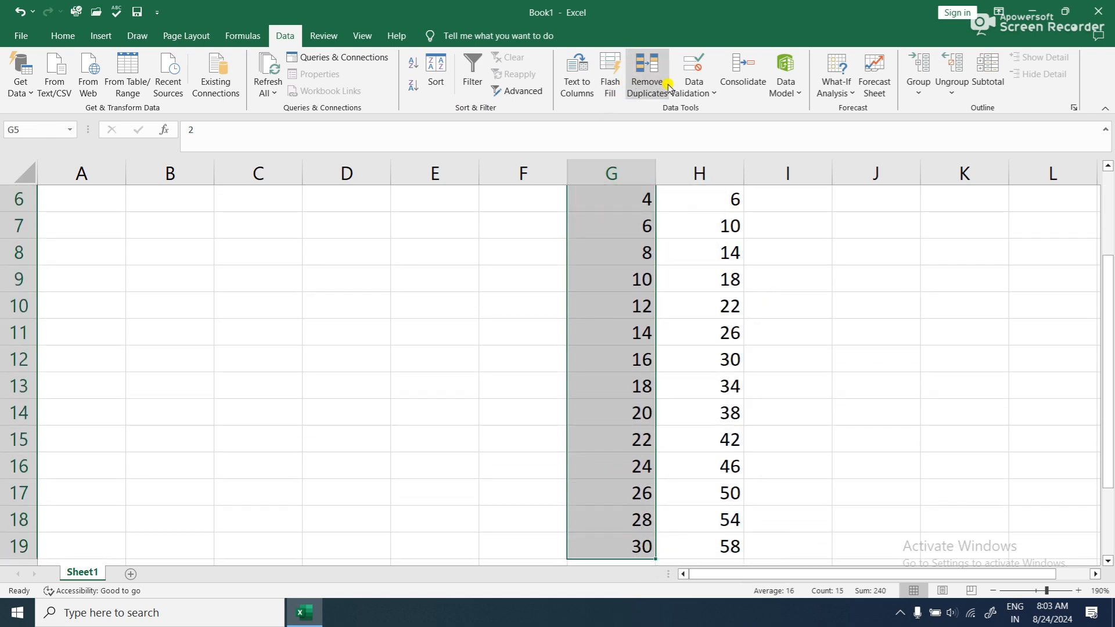
left_click(687, 93)
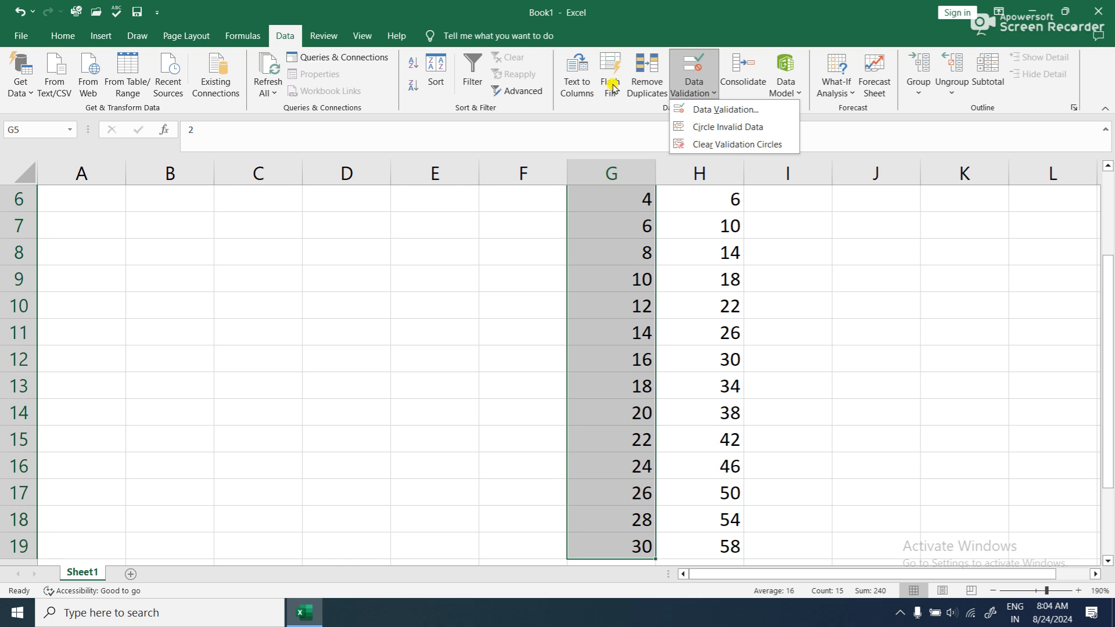
left_click(640, 82)
left_click(581, 182)
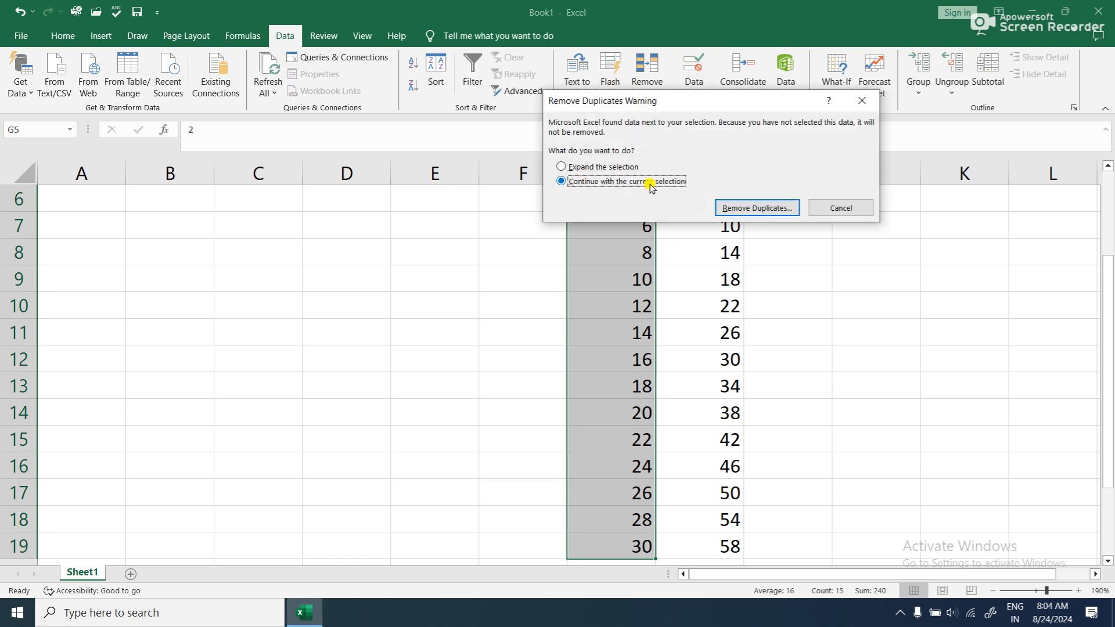
left_click(755, 208)
left_click(736, 251)
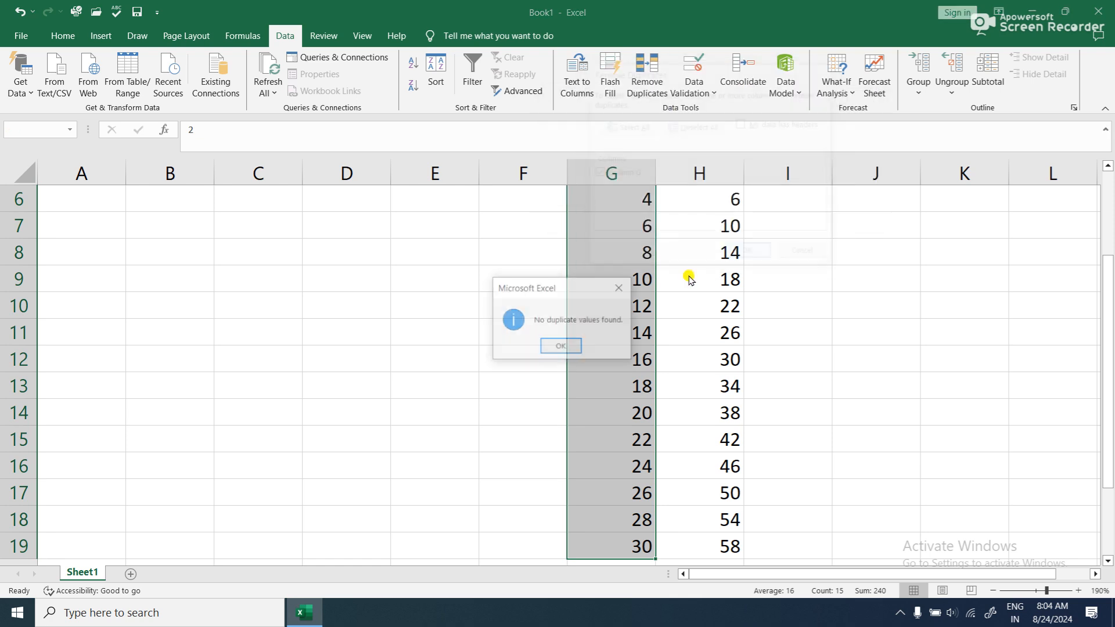
left_click(558, 346)
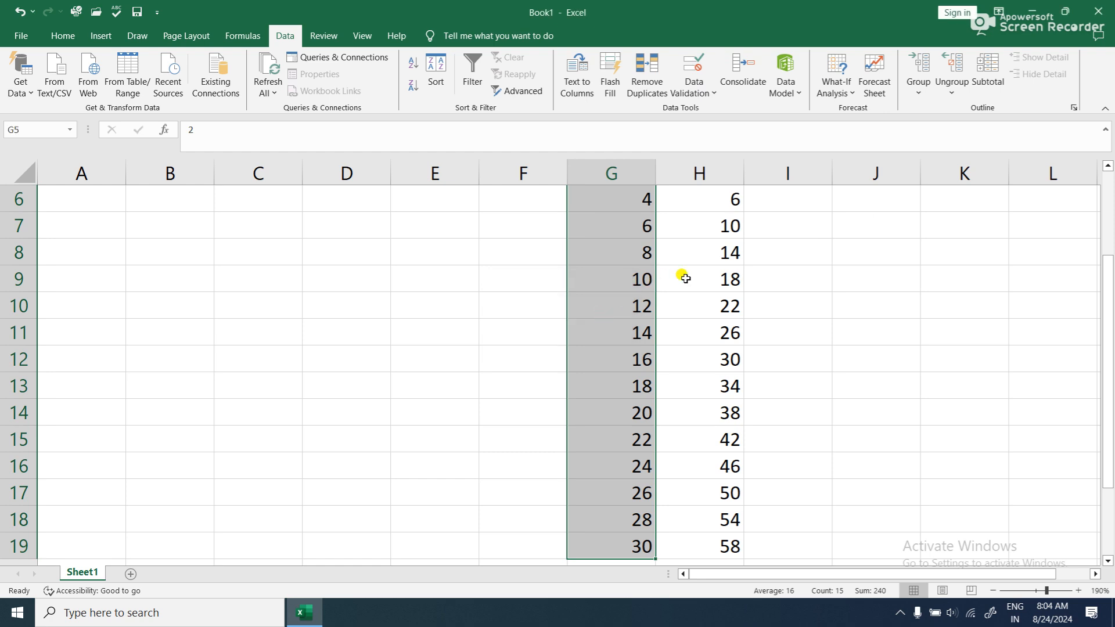
- Copy the value 4 from G6 down through G10 to create repeated values
scroll(668, 283, "up", 1)
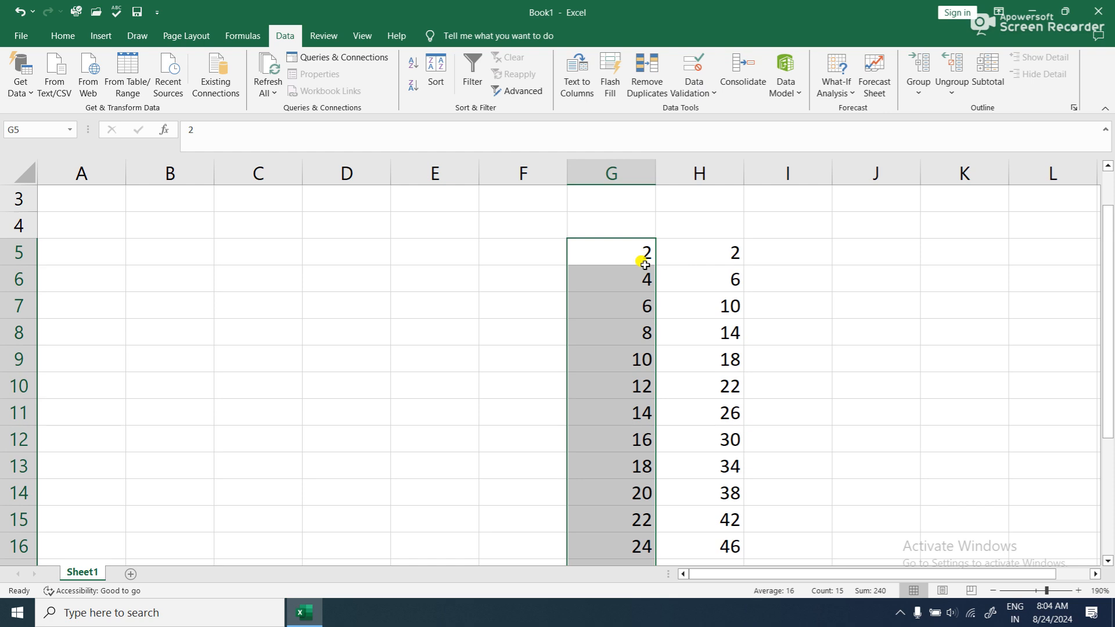
left_click(694, 283)
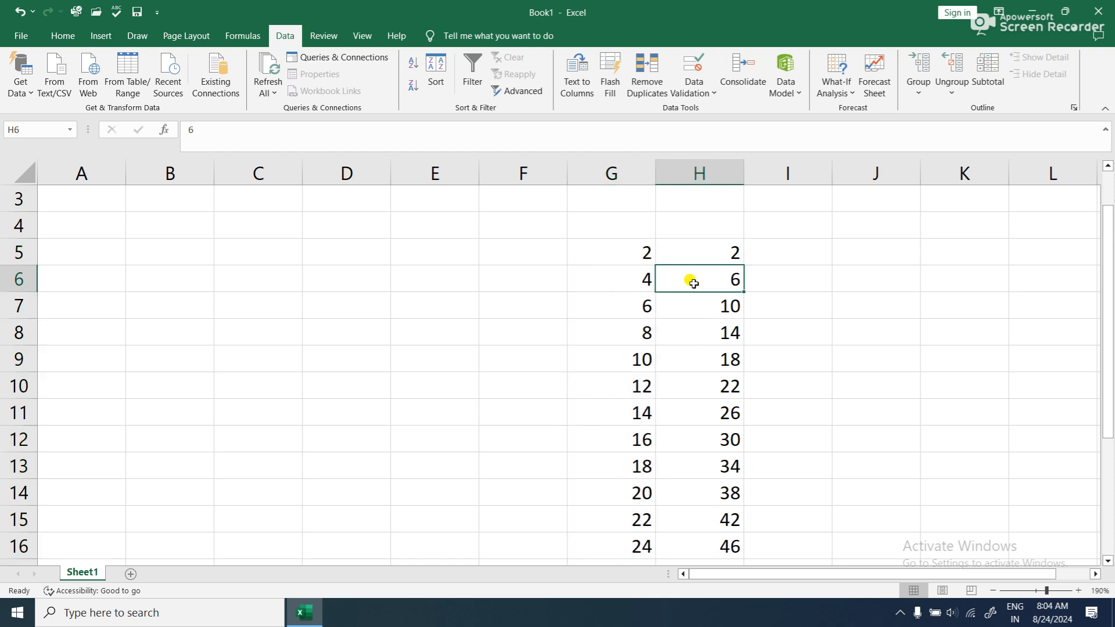
left_click(637, 278)
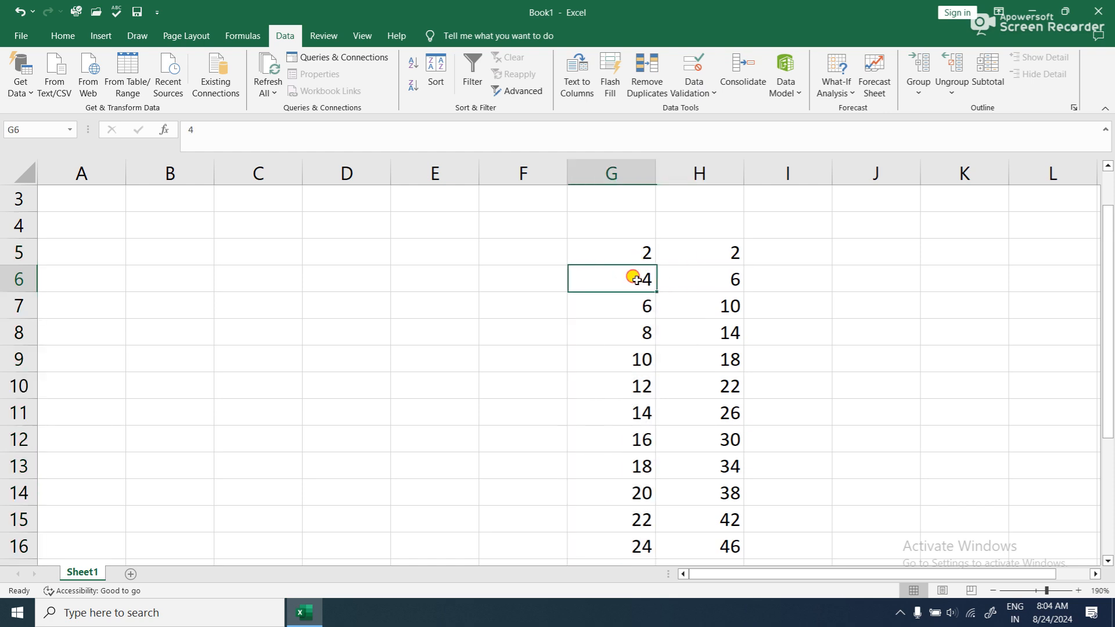
left_click_drag(650, 291, 646, 386)
left_click(685, 368)
- Remove duplicates from G5:G23, continuing with the current selection so column H is left out
left_click_drag(622, 251, 644, 518)
left_click(646, 71)
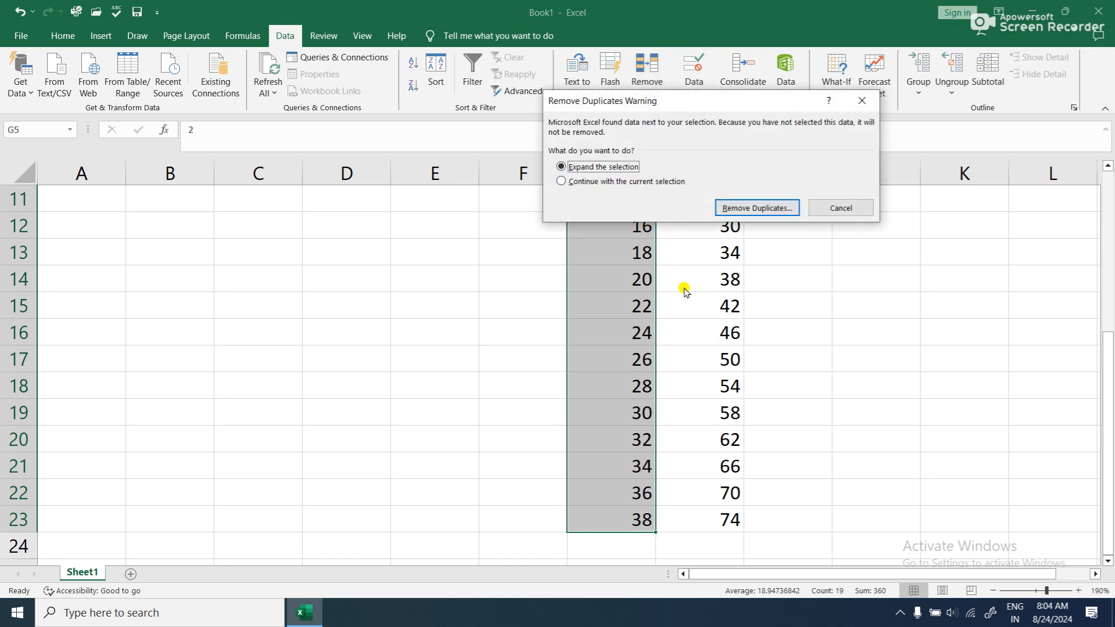
left_click(564, 182)
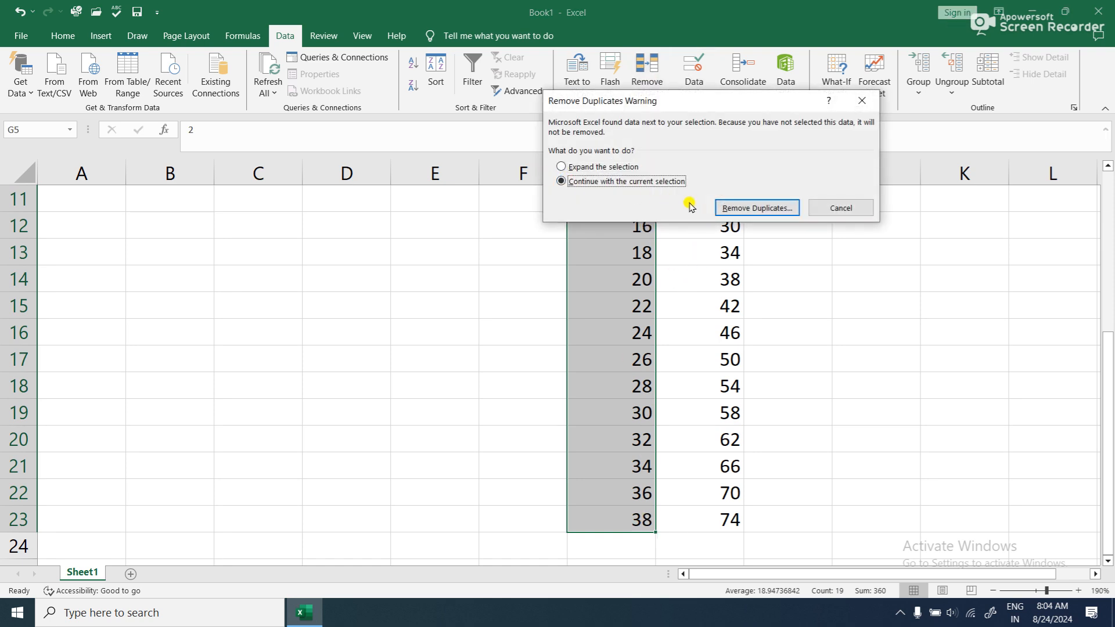
left_click(755, 208)
left_click(730, 256)
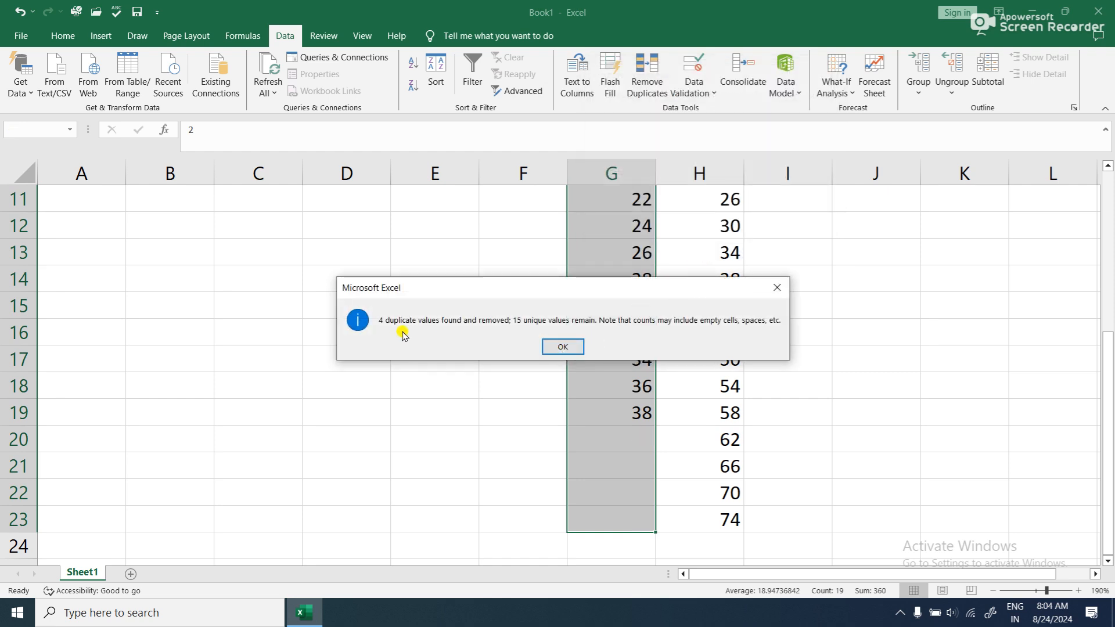
left_click(558, 346)
scroll(635, 367, "up", 3)
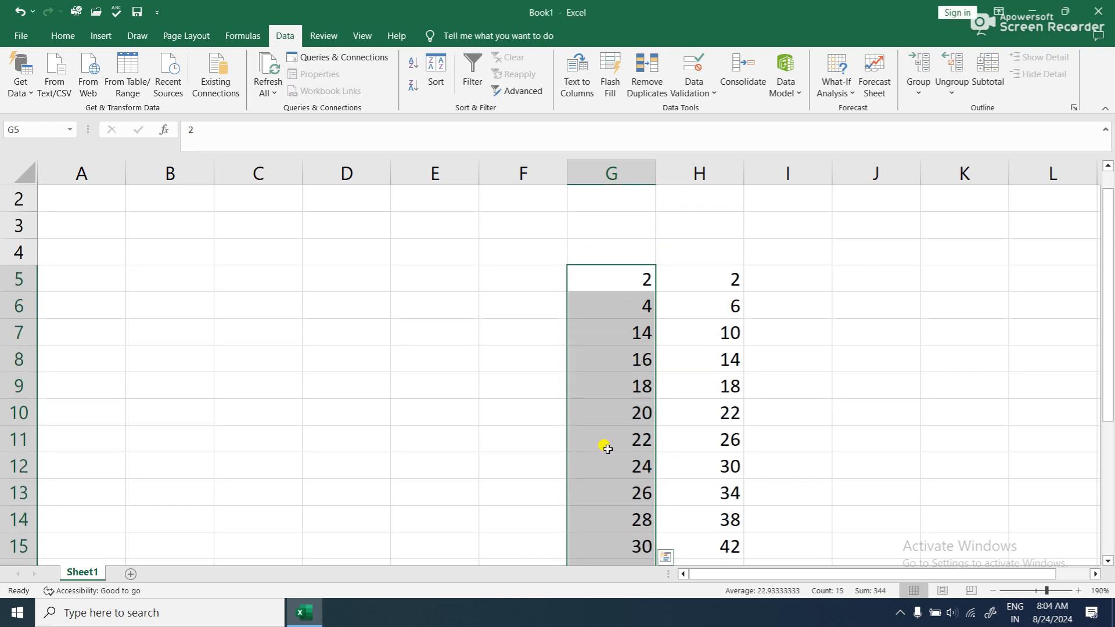
left_click(551, 311)
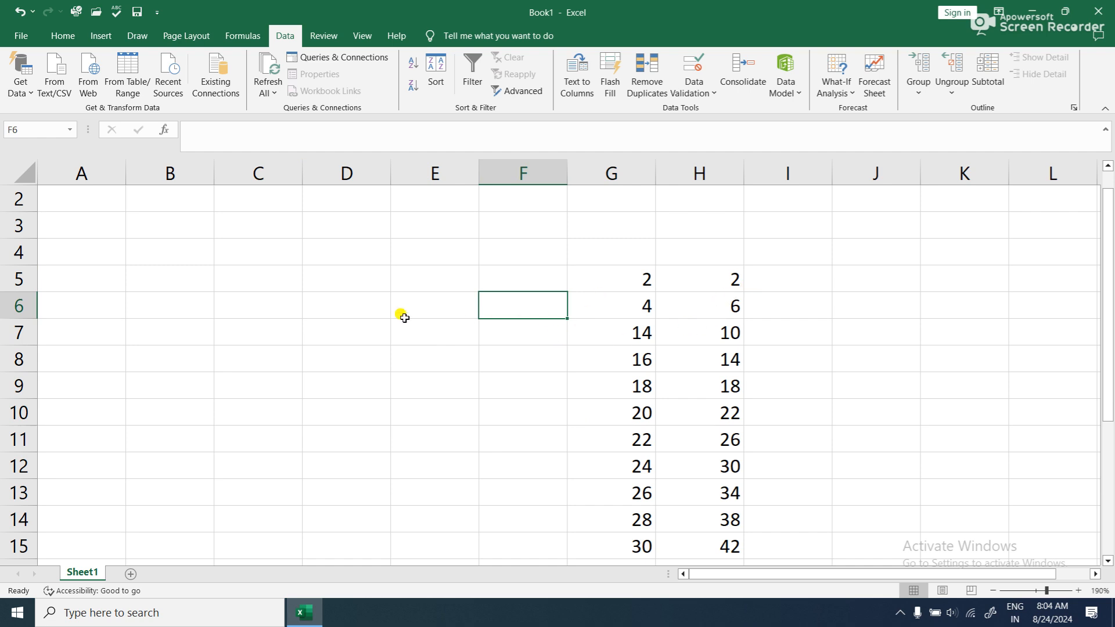
- Fill the whole range A1:F12 with the formula =RANDBETWEEN(20,40)
scroll(110, 269, "up", 1)
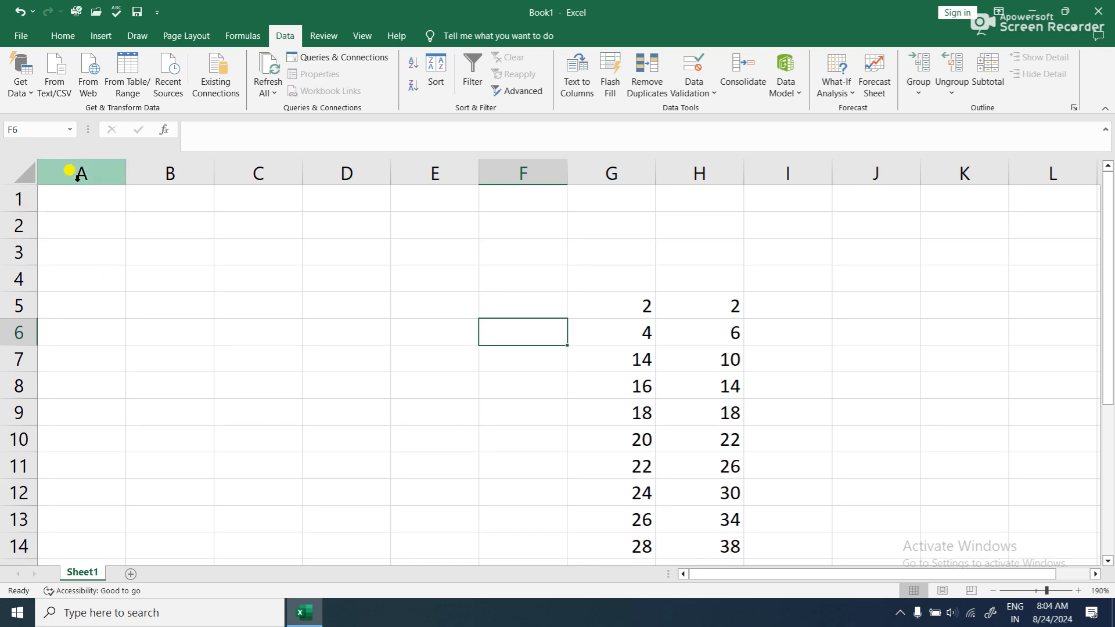
left_click_drag(54, 195, 559, 500)
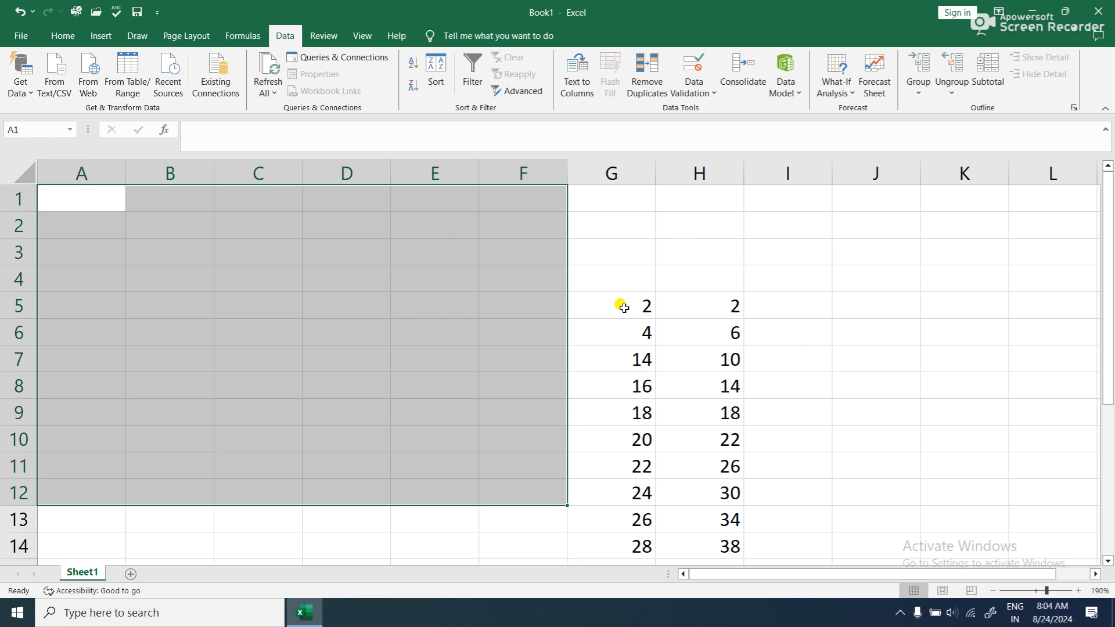
type("=RAN")
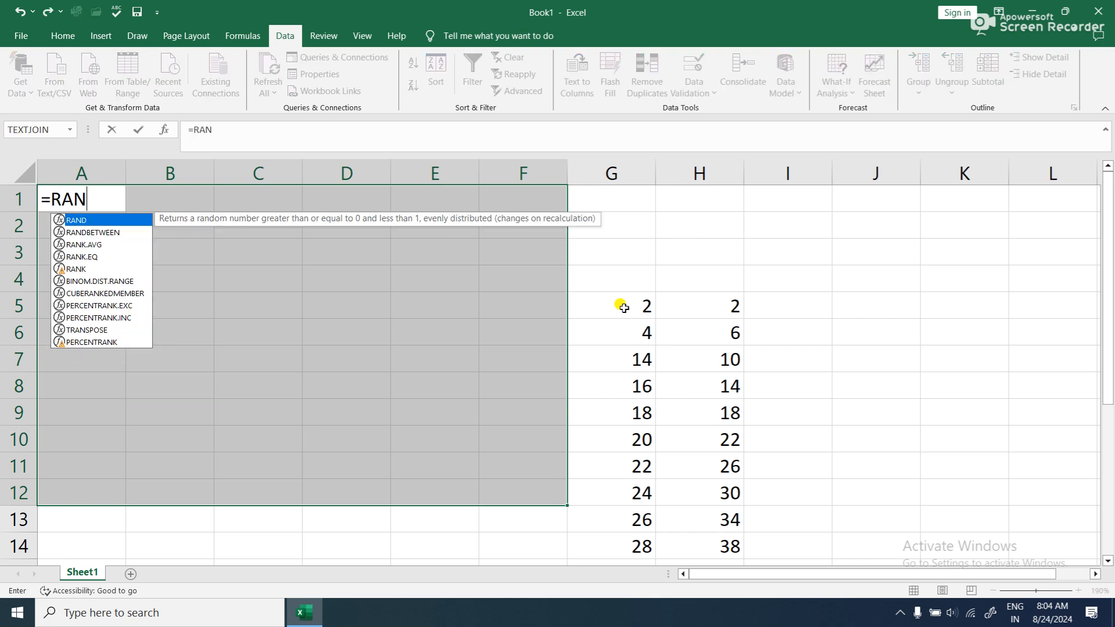
type("DBETW")
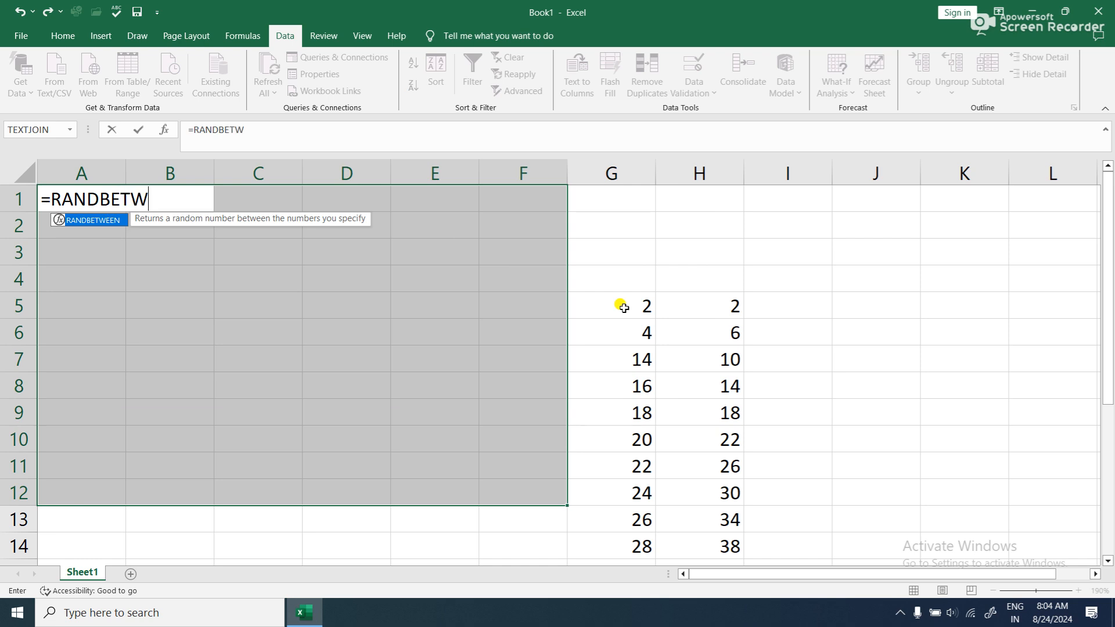
type("EEN(")
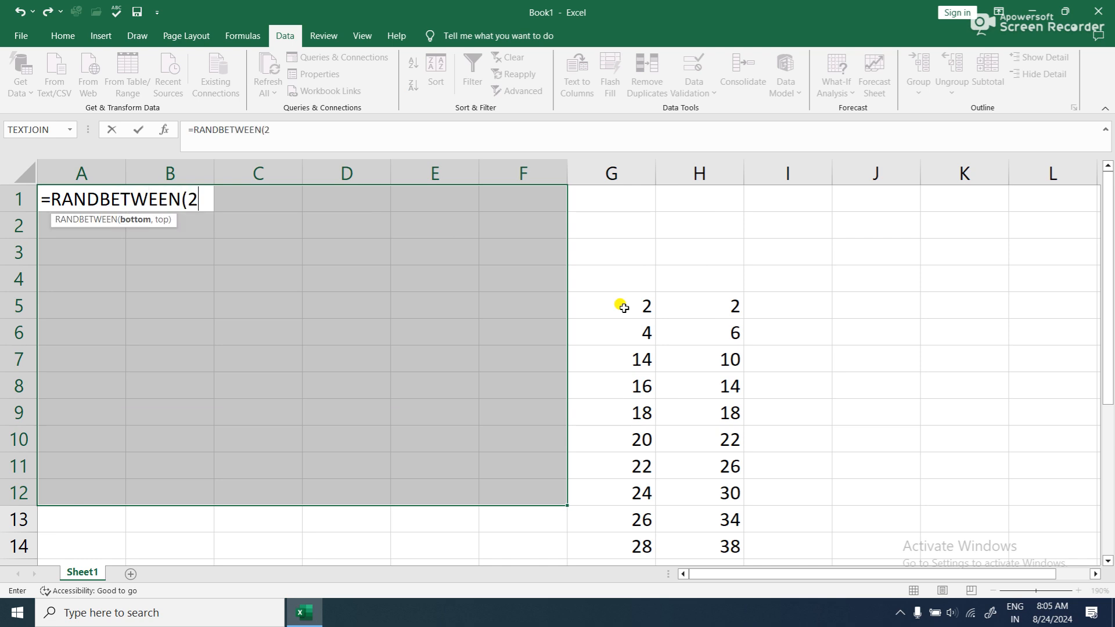
type("20,")
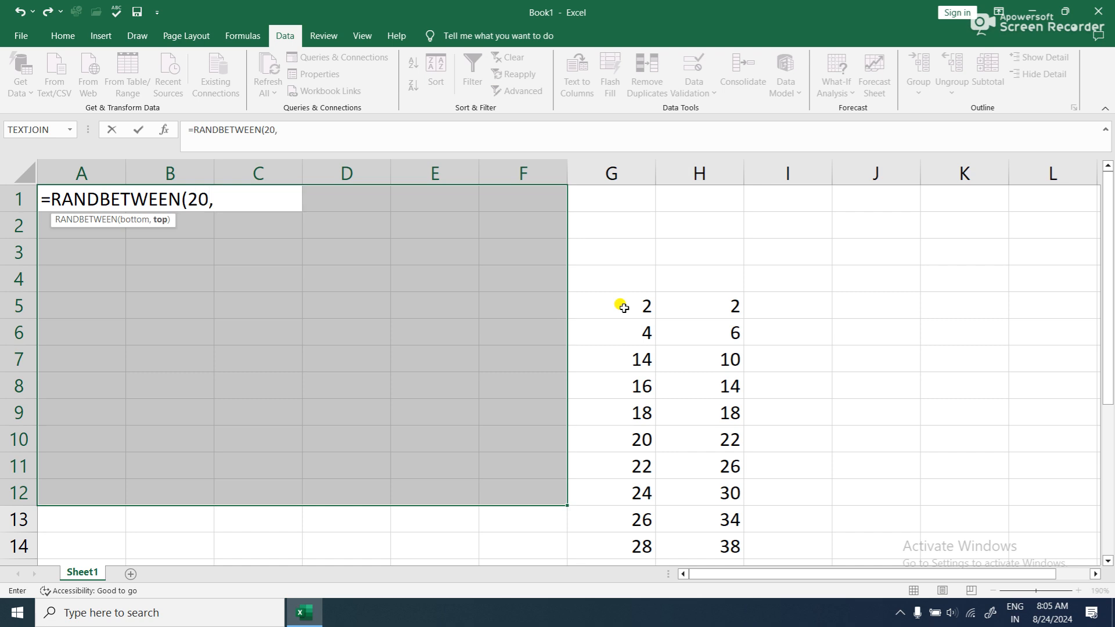
type("40)")
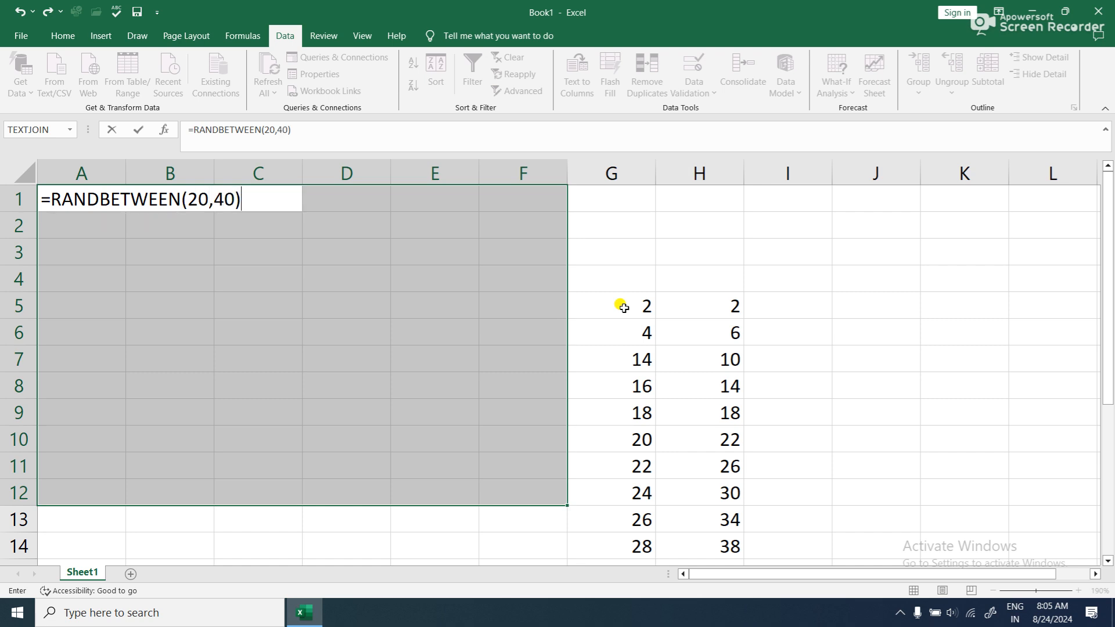
key("ctrl+Return")
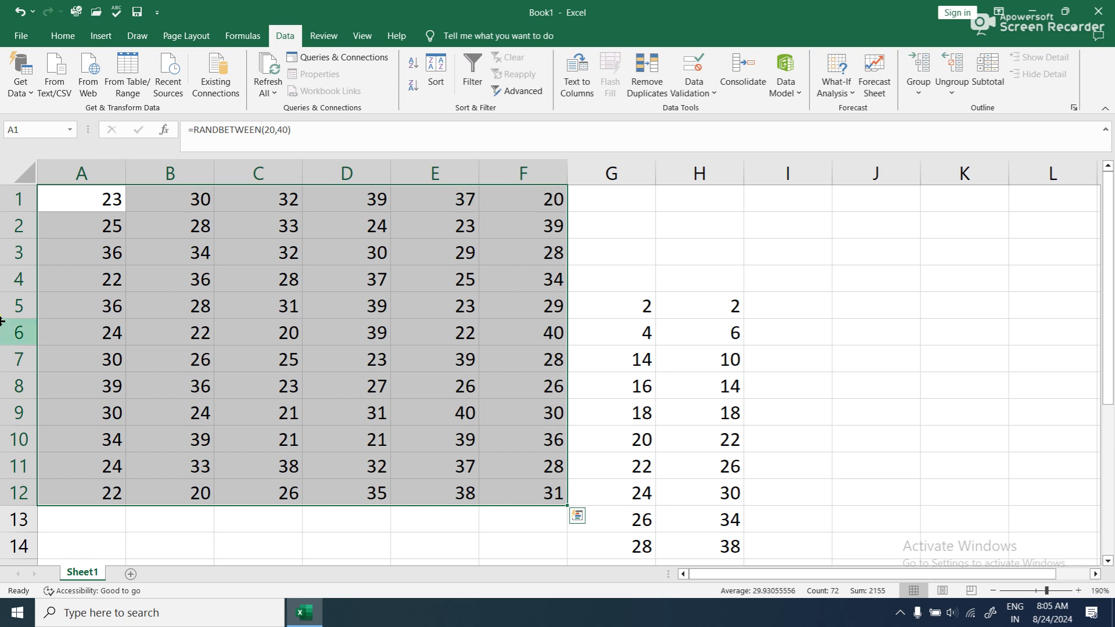
- Copy A1:F12 and paste it over itself with Paste Special Values to replace the random formulas
left_click(61, 37)
left_click(58, 73)
left_click(20, 92)
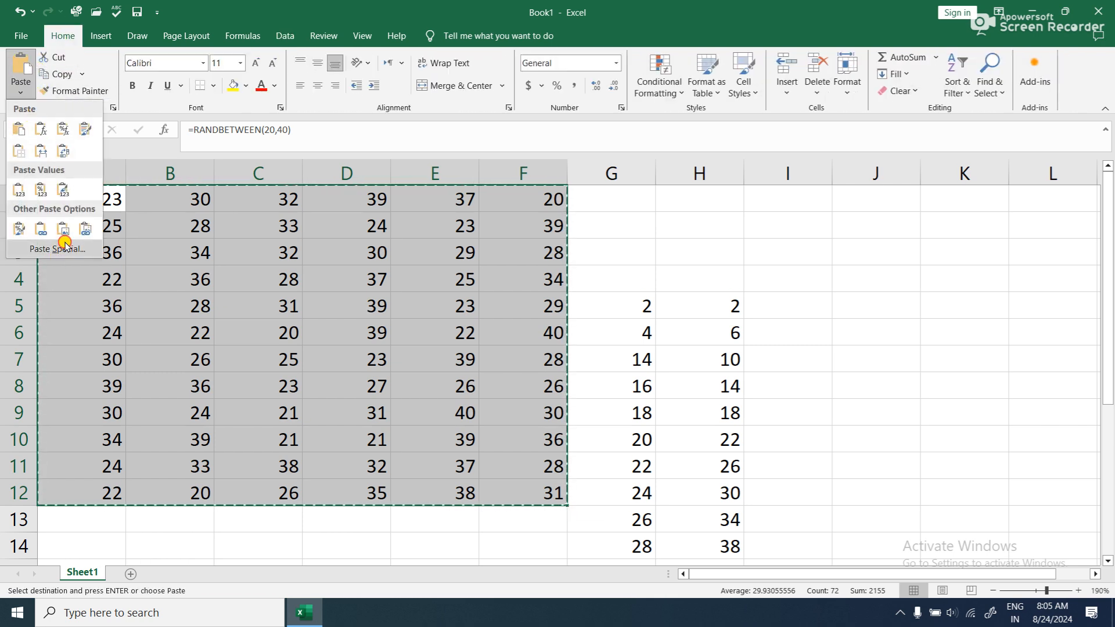
left_click(55, 251)
left_click(569, 140)
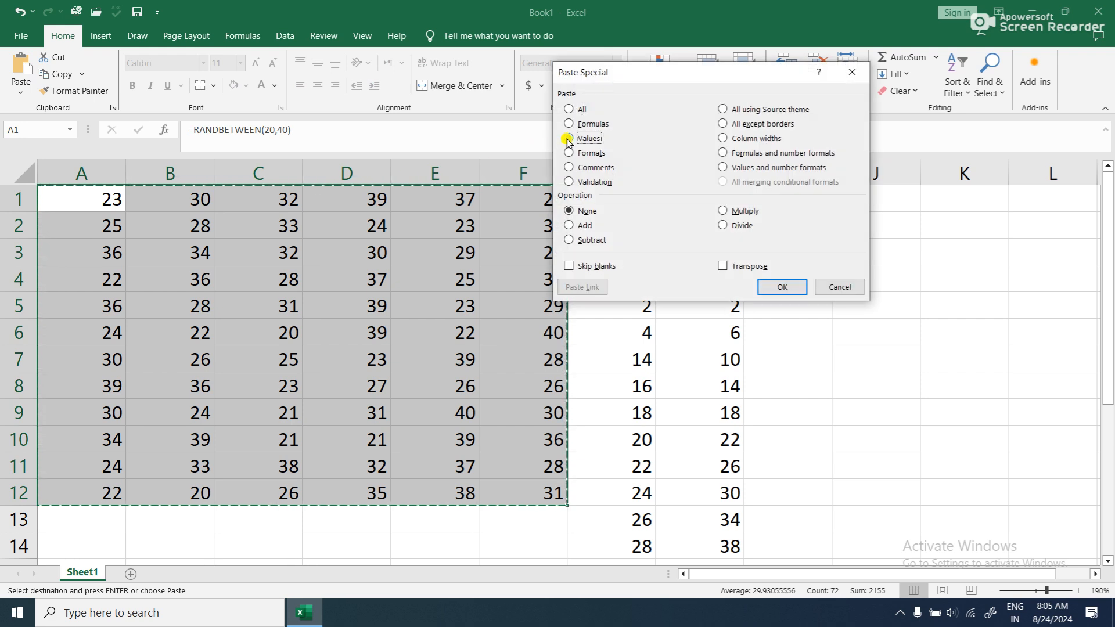
left_click(790, 286)
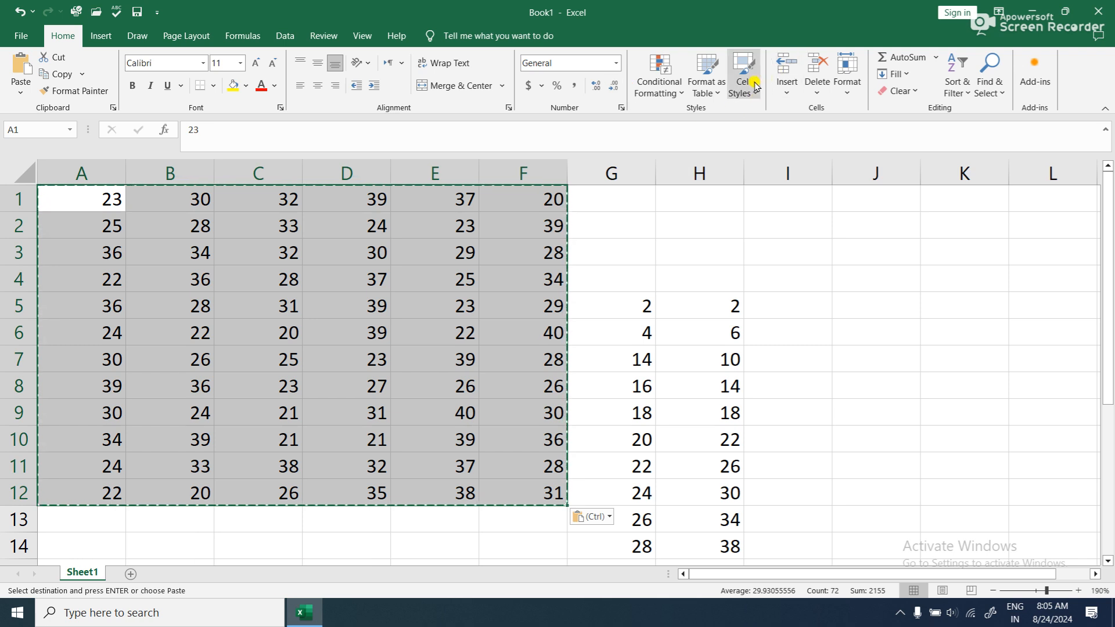
- Run Remove Duplicates on A1:F12 with all of its columns included
left_click(283, 36)
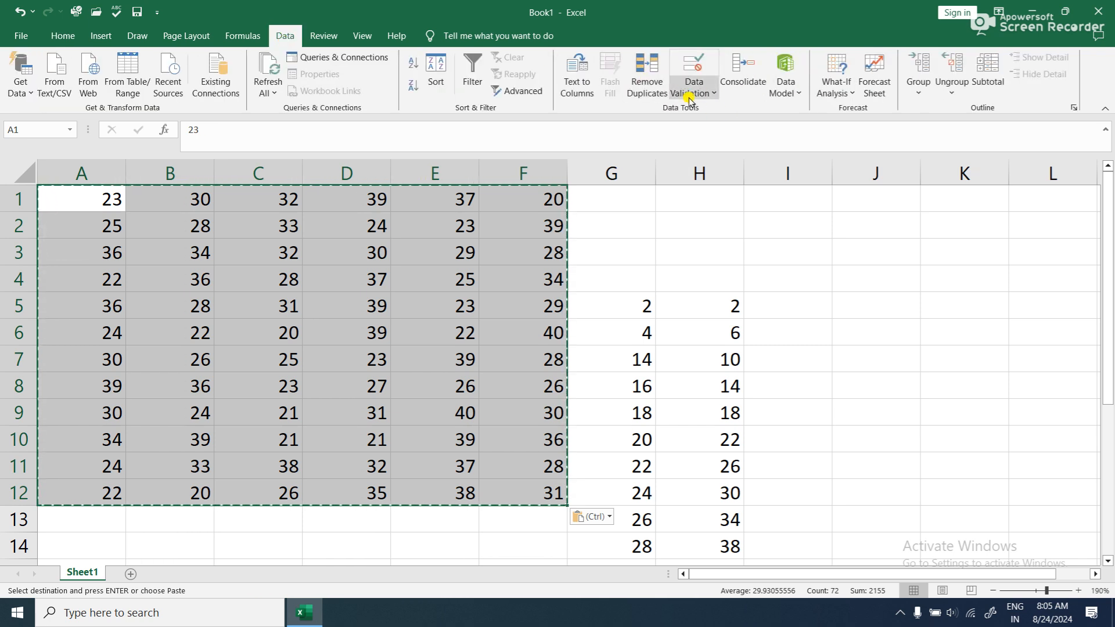
left_click(650, 75)
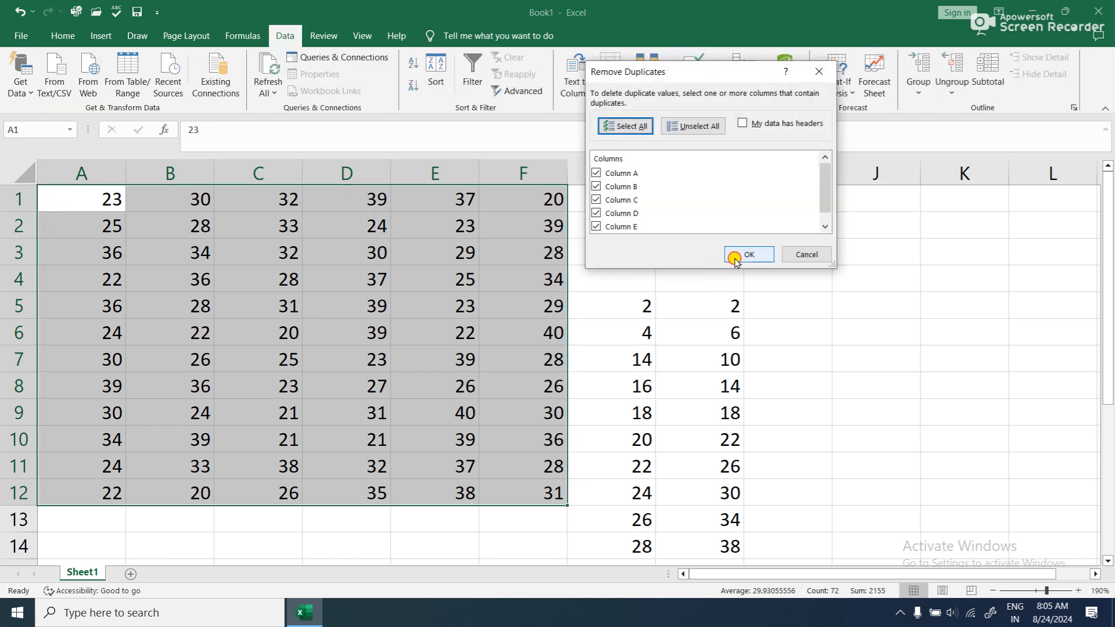
left_click(737, 255)
left_click(572, 347)
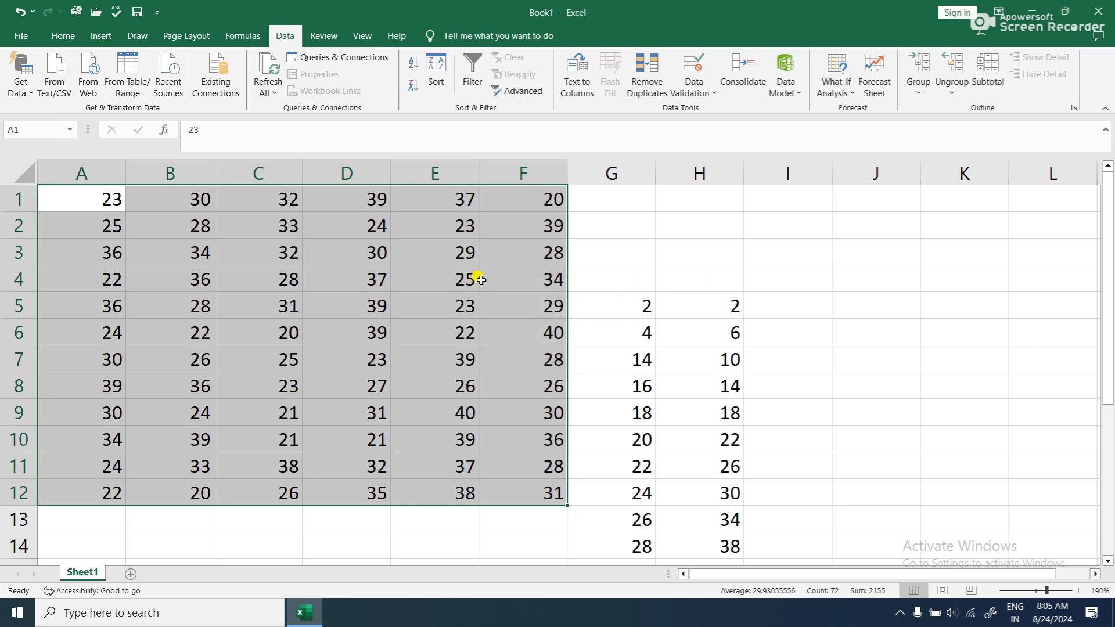
- Remove duplicates from A1:A12 only, continuing with the current selection
left_click(127, 227)
mouse_move(113, 197)
left_mouse_down()
mouse_move(114, 516)
mouse_move(119, 499)
left_mouse_up()
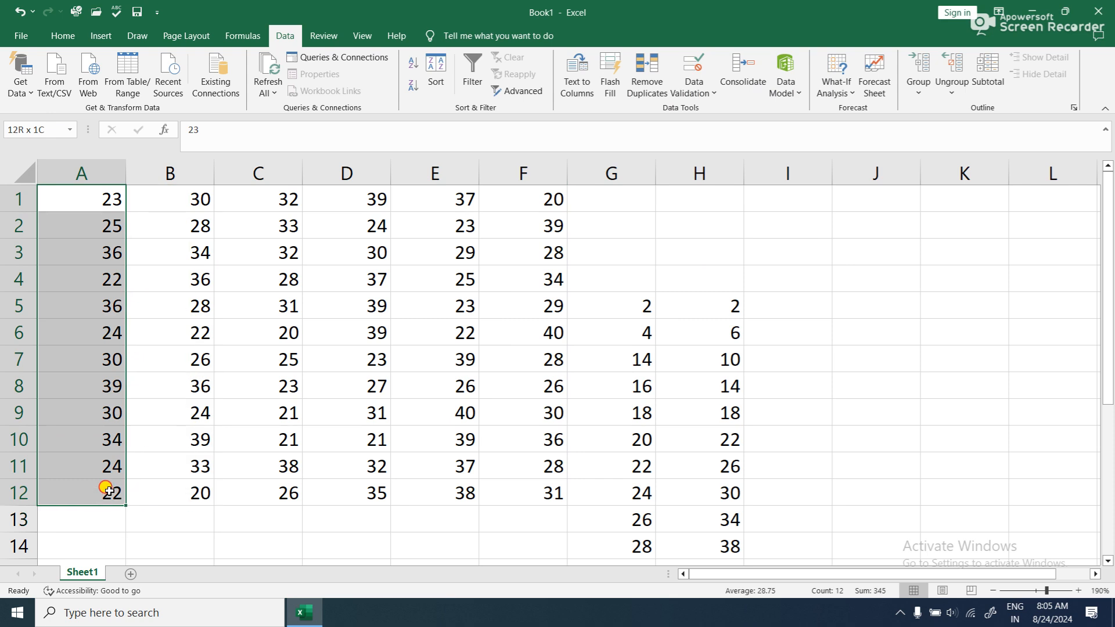
left_click(647, 79)
left_click(642, 182)
left_click(726, 207)
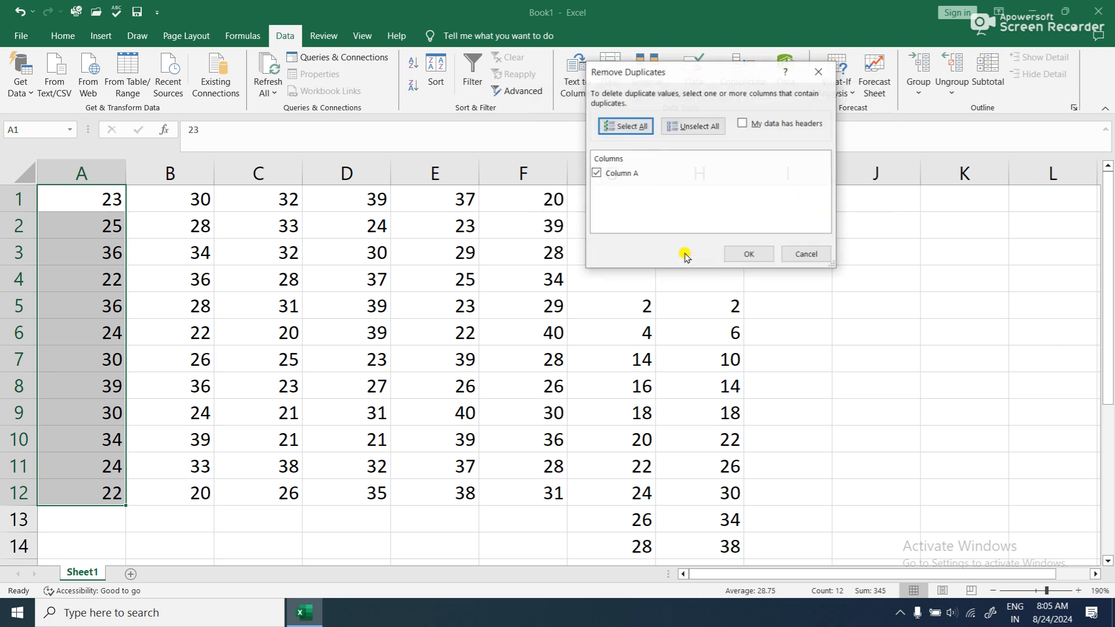
left_click(739, 254)
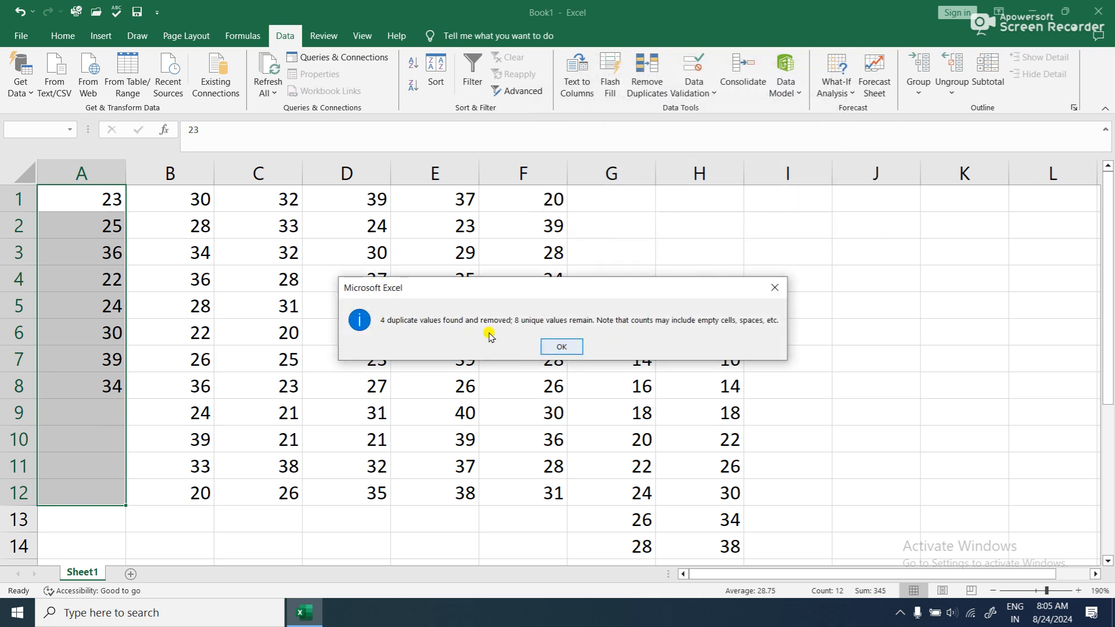
- Close the duplicate-removal summary and clear everything from the entire worksheet
left_click(558, 350)
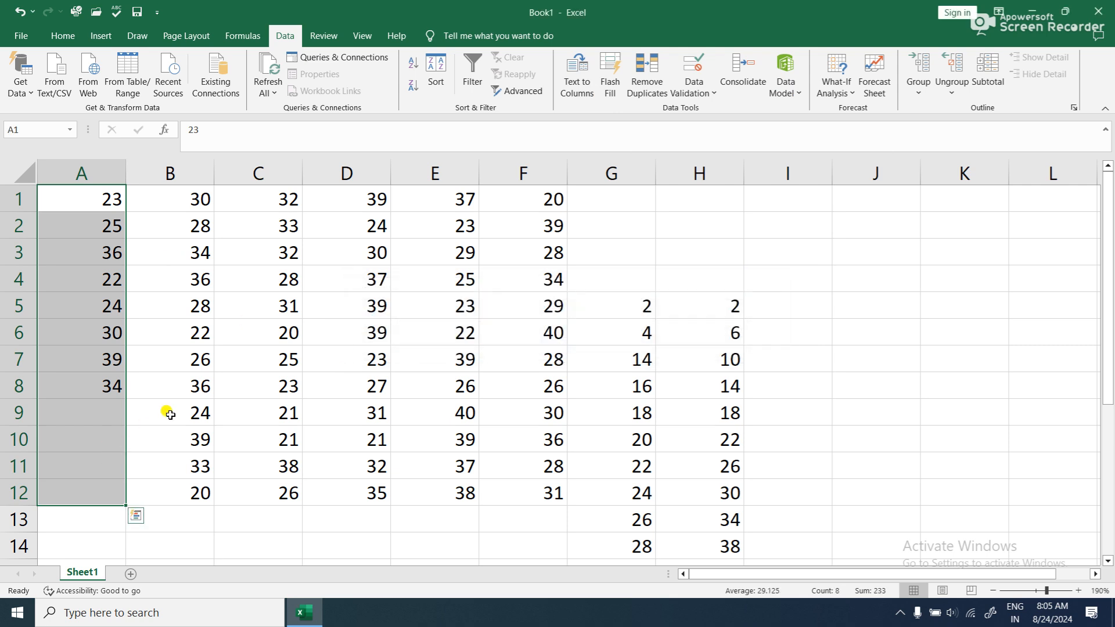
left_click(764, 357)
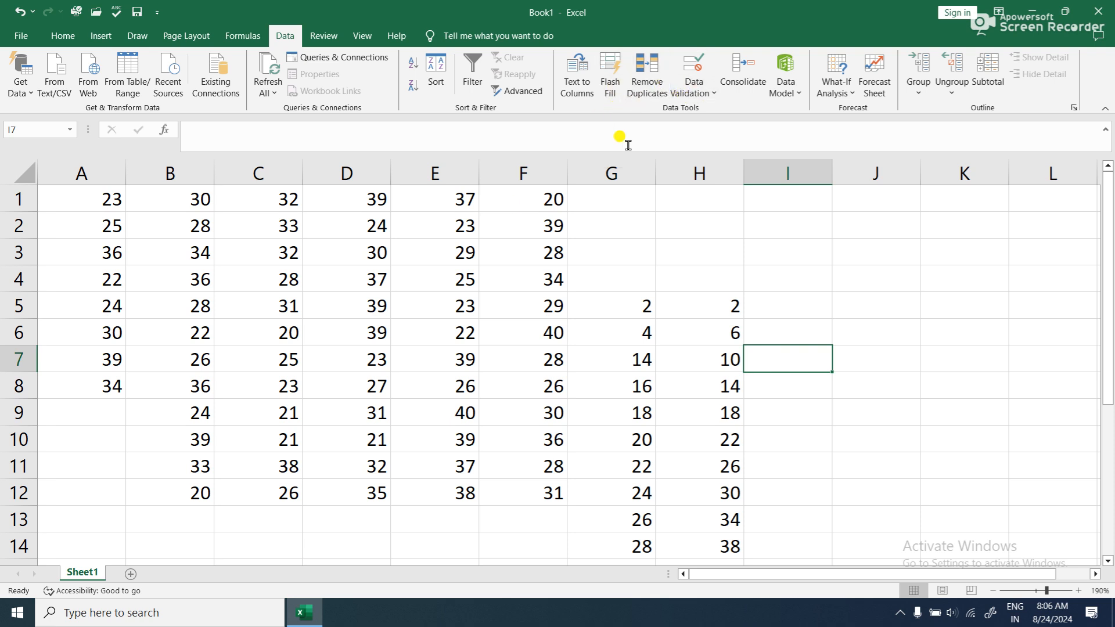
left_click(22, 174)
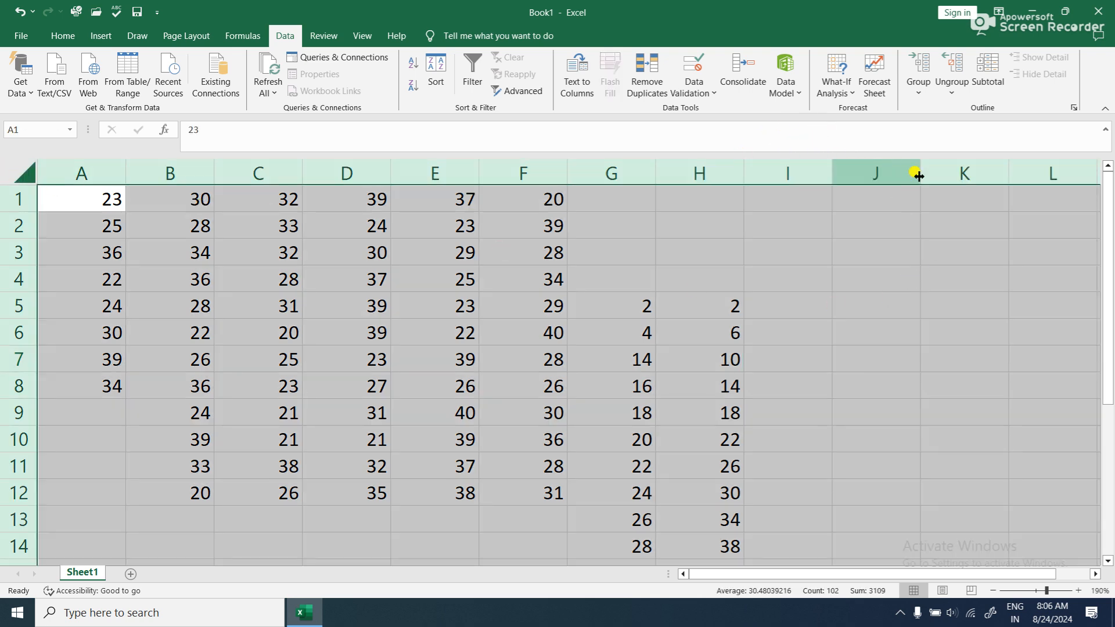
left_click(64, 35)
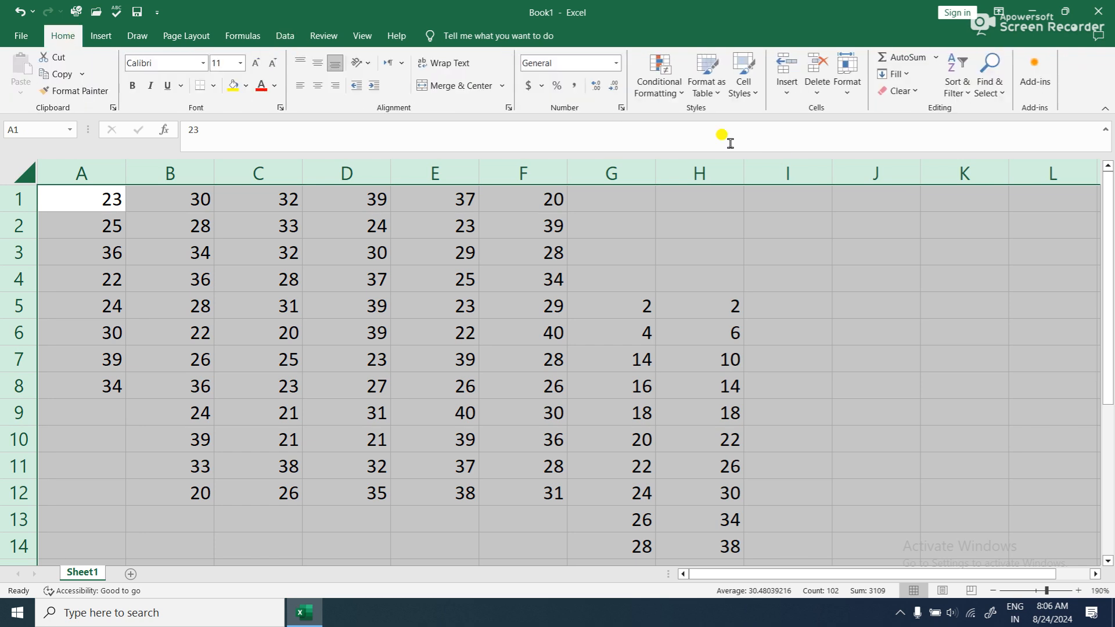
left_click(901, 93)
left_click(909, 108)
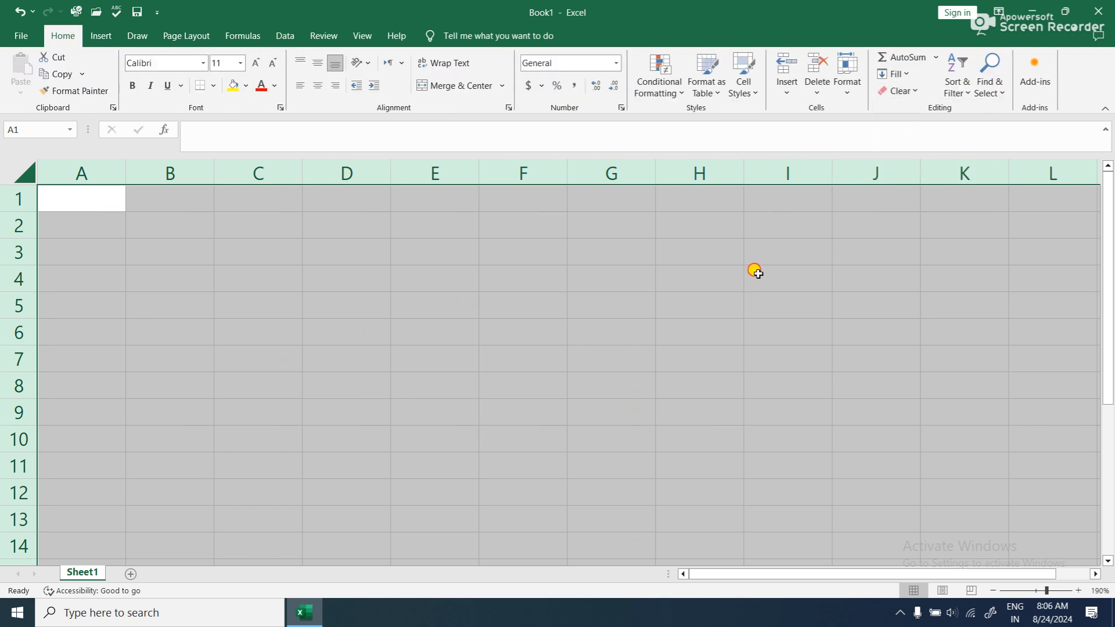
left_click(754, 273)
- Apply thick outside borders around the empty range A1:H11
scroll(456, 290, "up", 2)
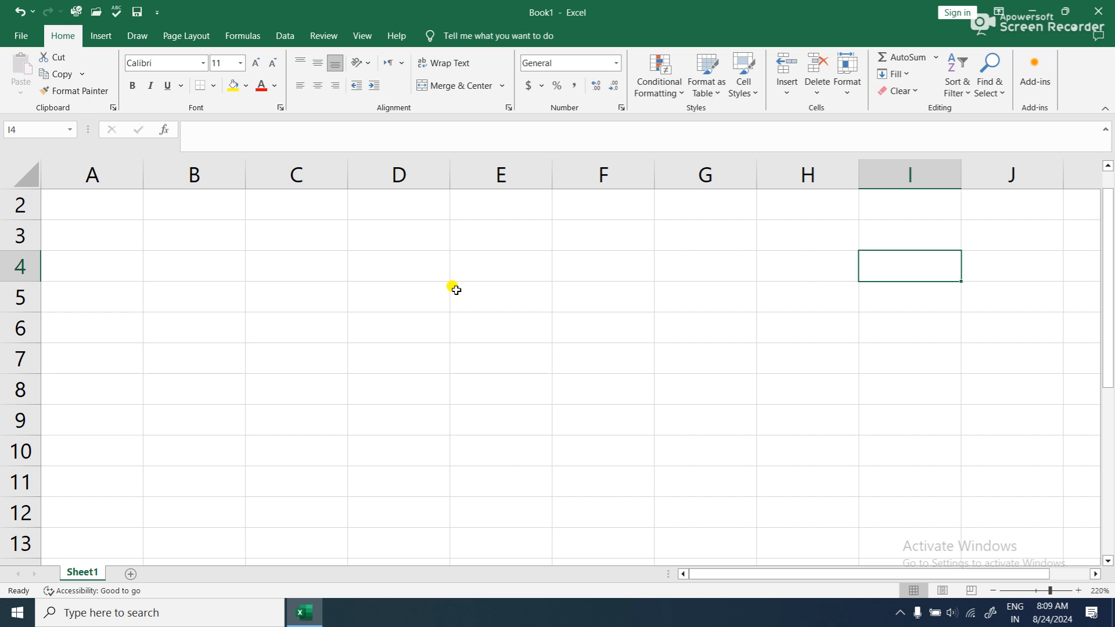
left_click(284, 36)
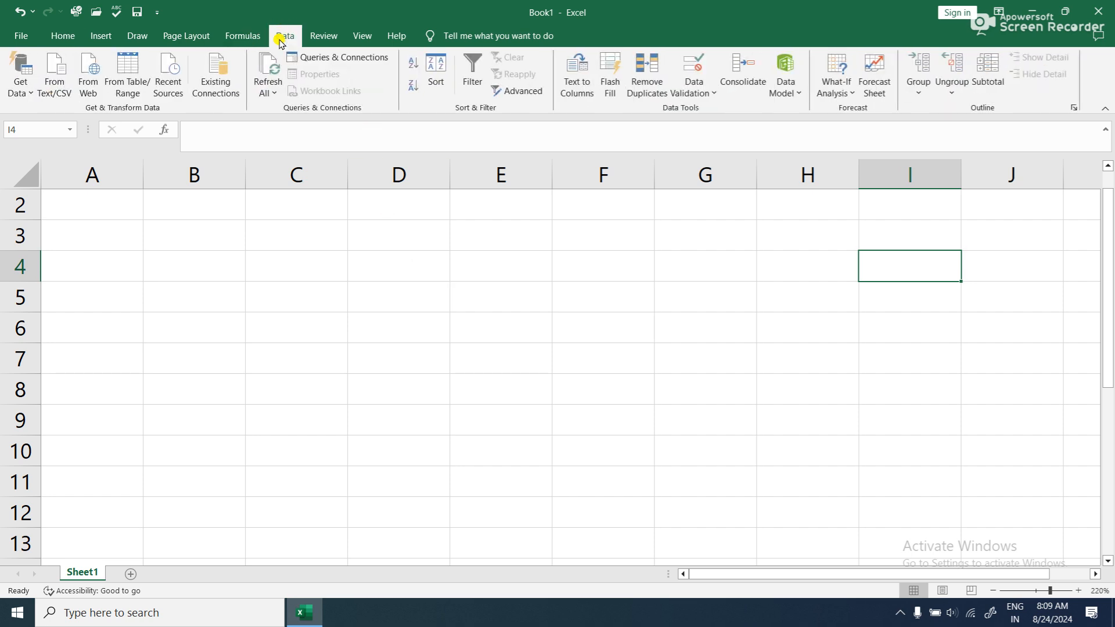
left_click_drag(75, 204, 361, 294)
scroll(290, 302, "up", 1)
left_click_drag(142, 202, 760, 521)
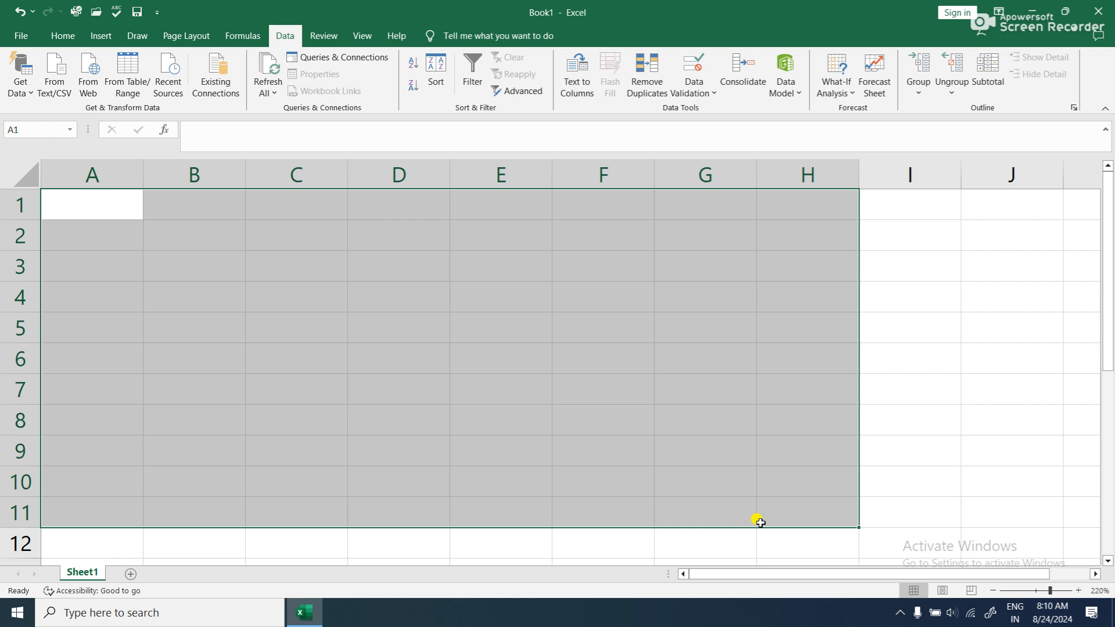
left_click(695, 96)
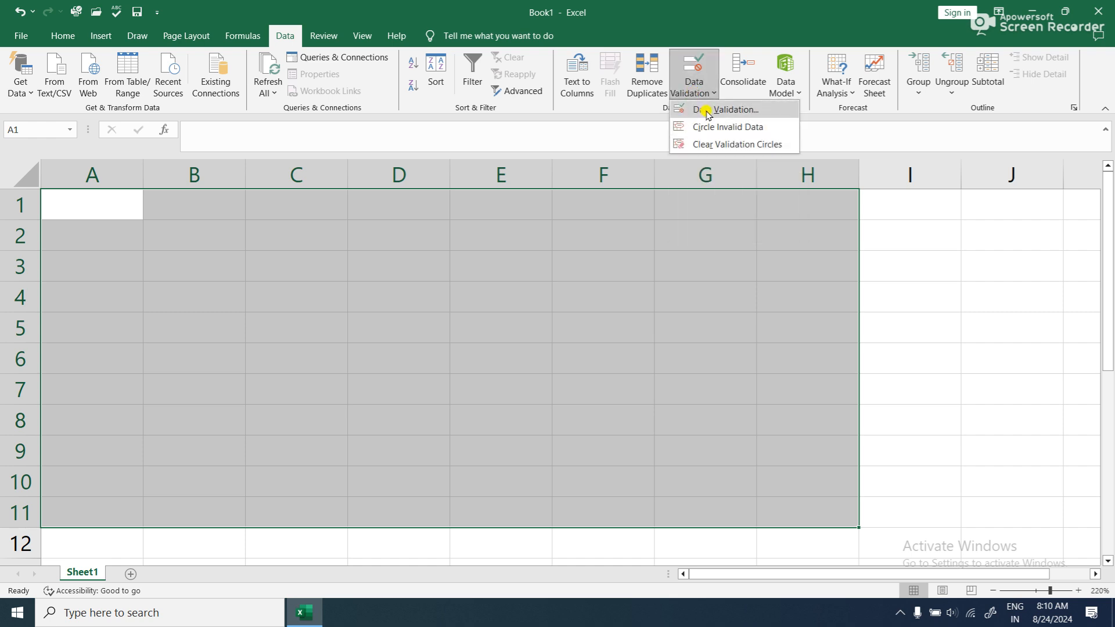
left_click(397, 218)
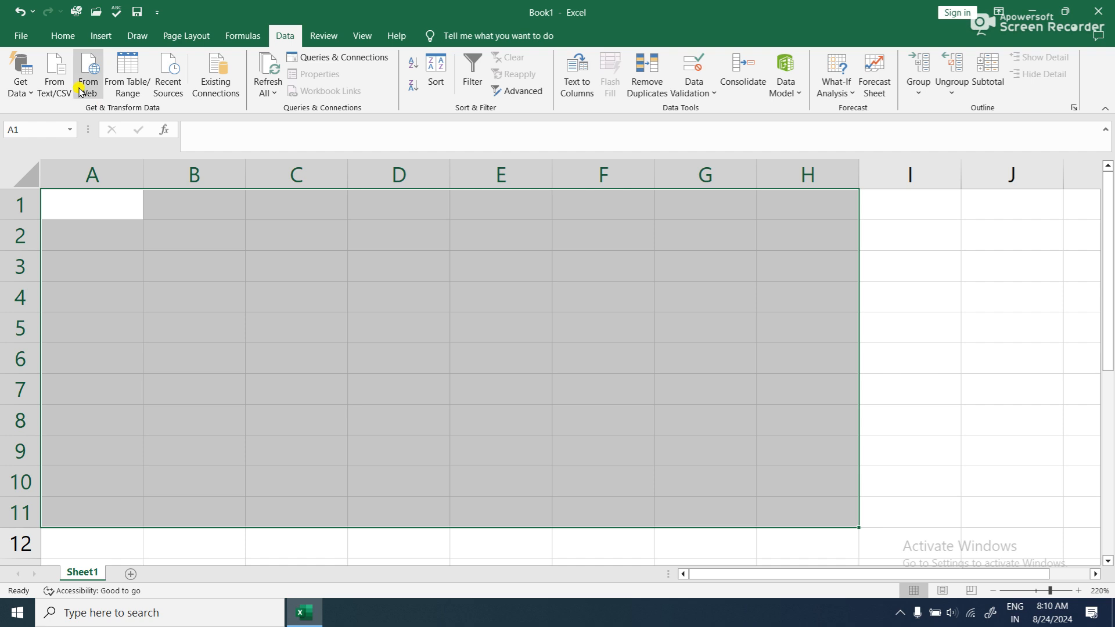
left_click(68, 42)
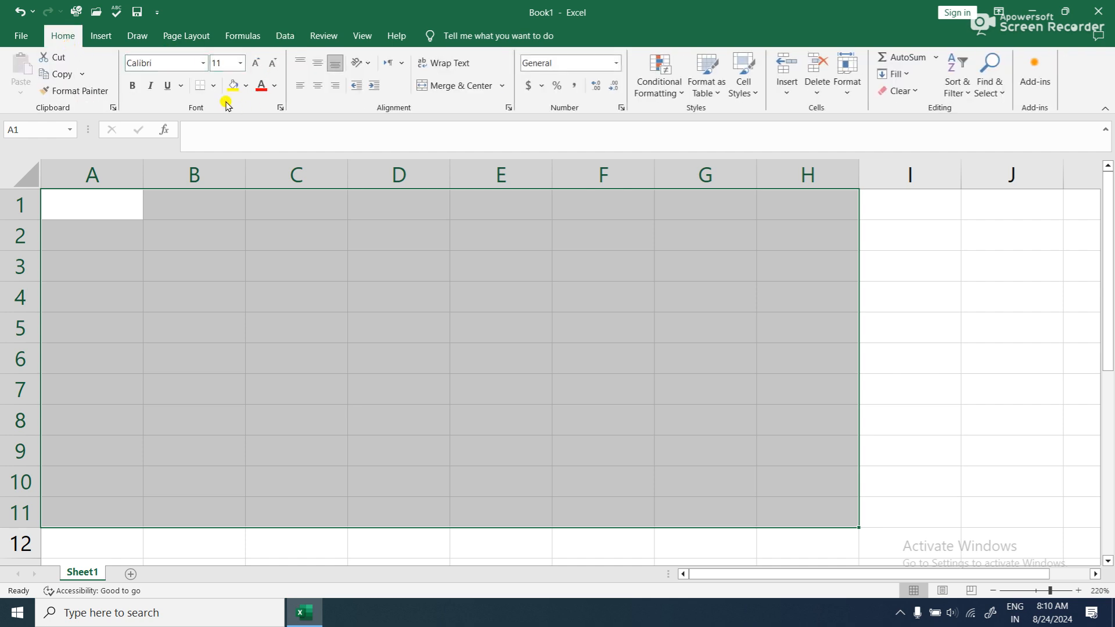
left_click(214, 86)
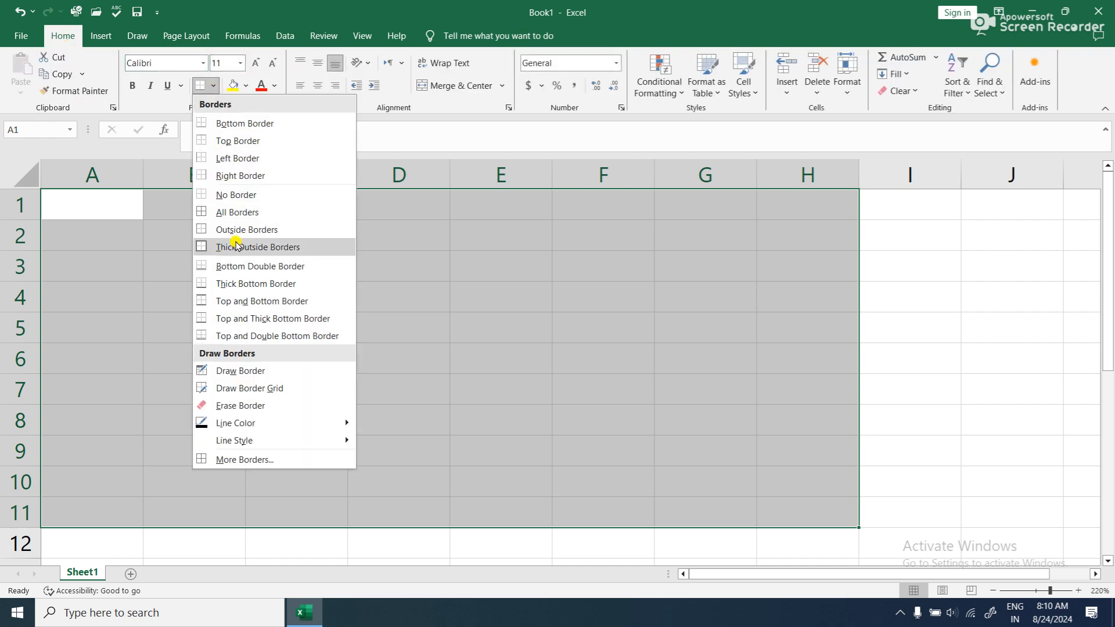
left_click(231, 249)
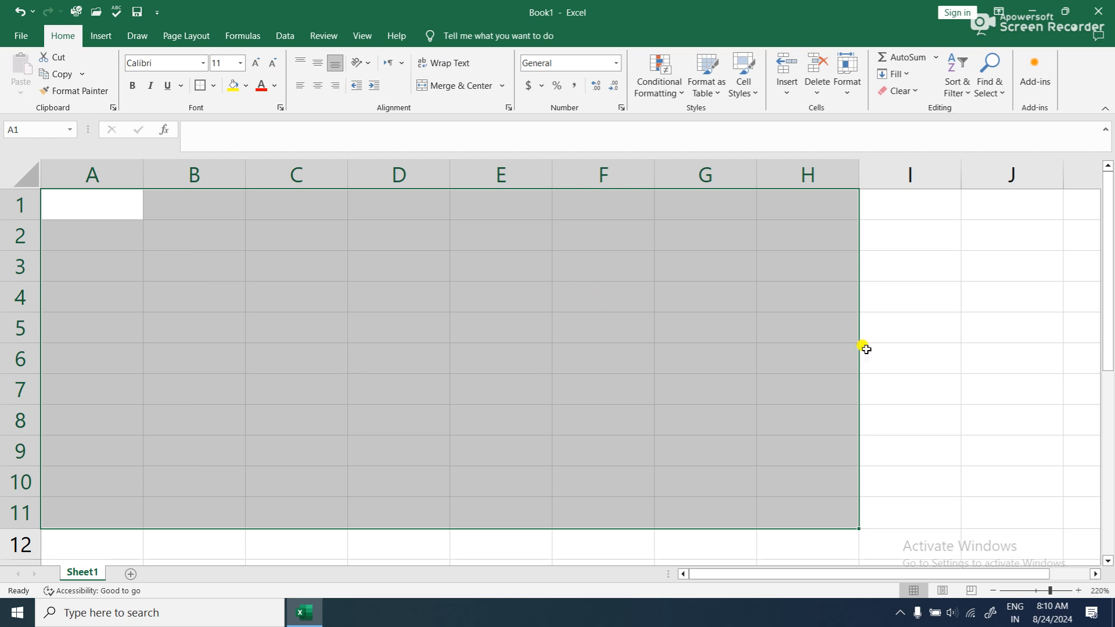
left_click(908, 358)
- Start a data validation rule for A1:H11 that allows only whole numbers
left_click_drag(98, 215, 800, 508)
left_click(286, 36)
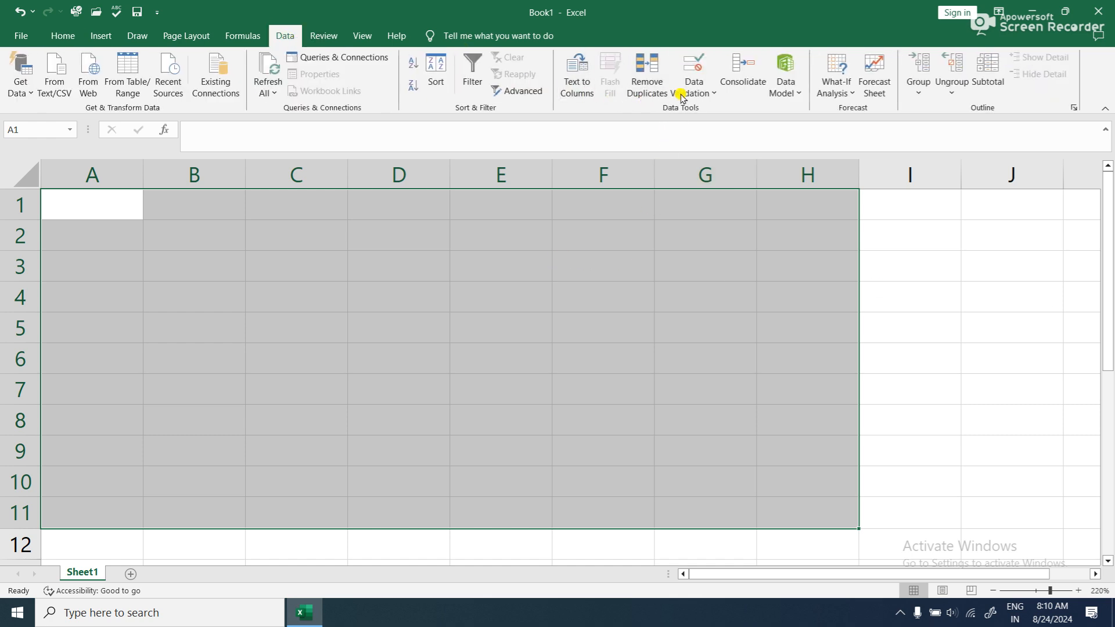
left_click(710, 93)
left_click(740, 109)
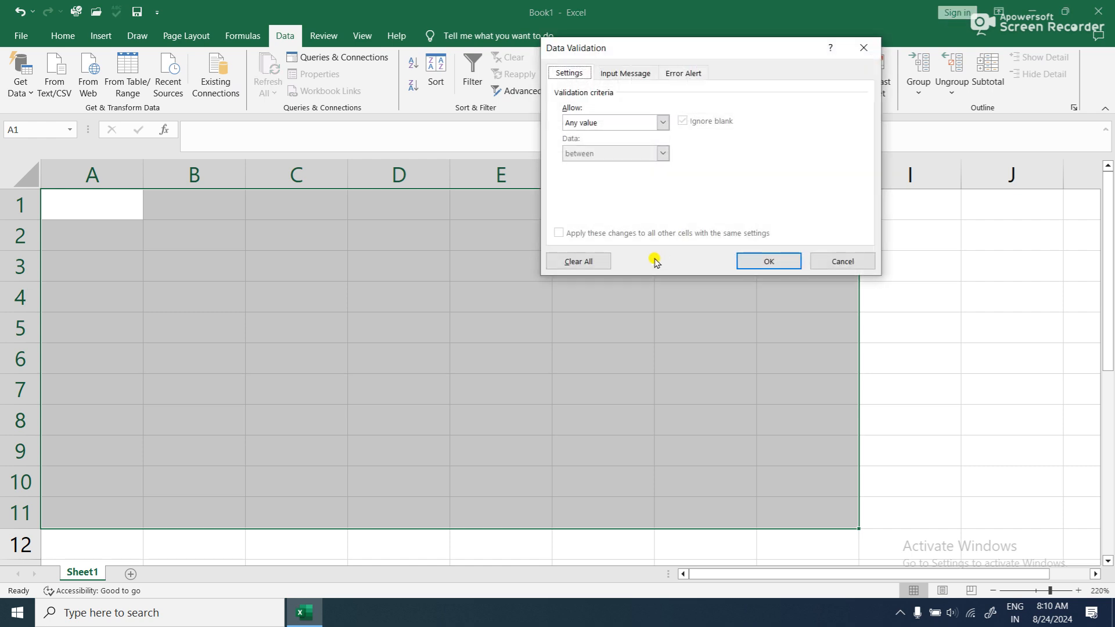
left_click_drag(661, 47, 774, 54)
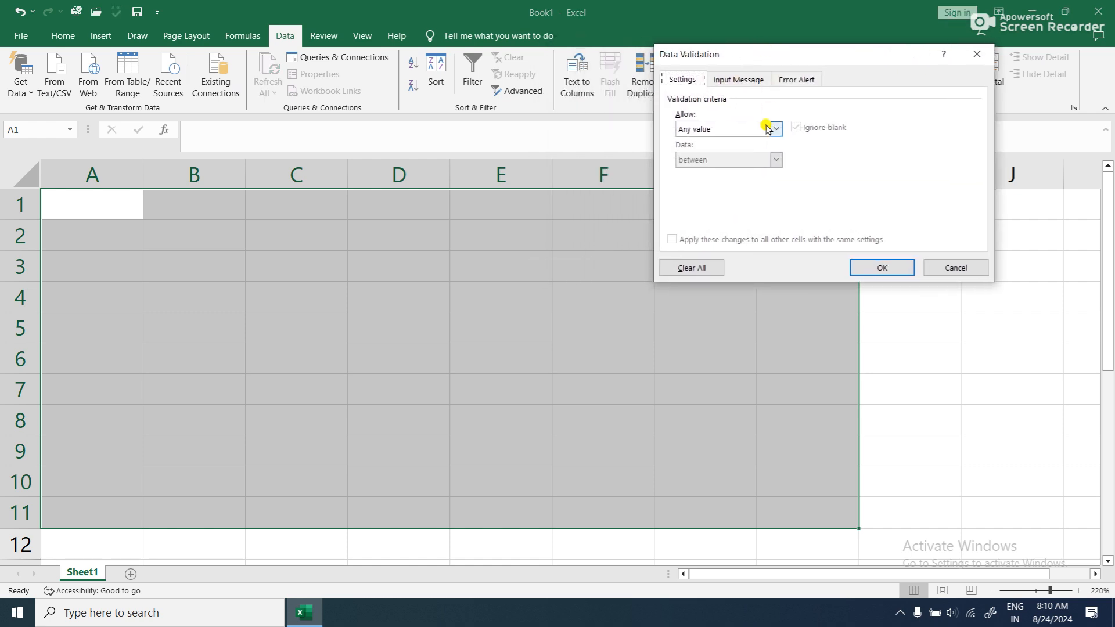
left_click(775, 130)
left_click(747, 150)
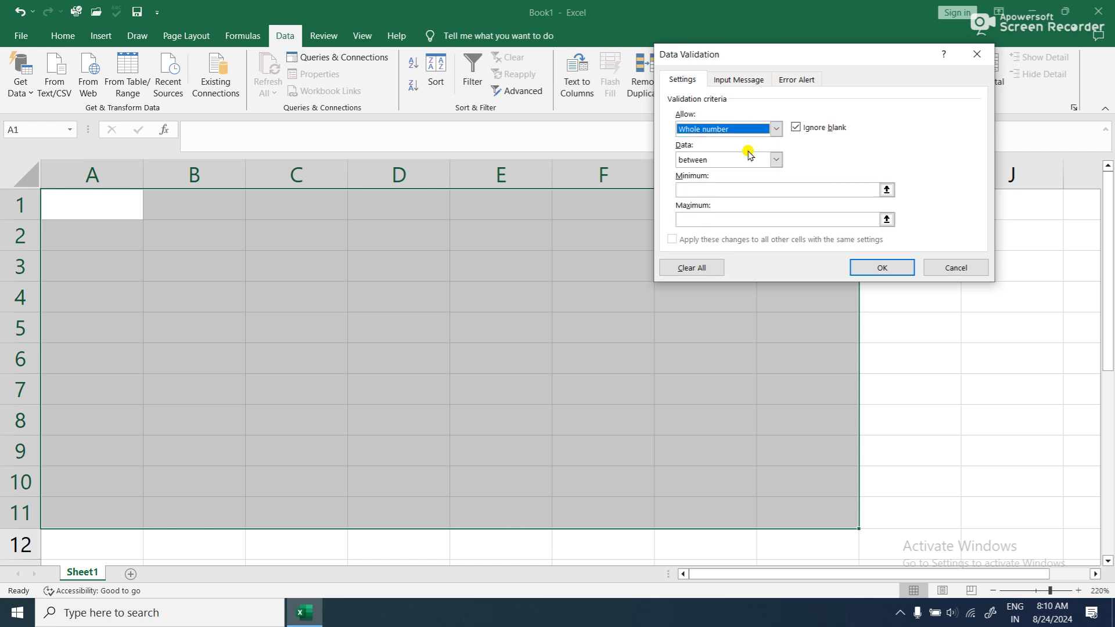
- Keep the rule's condition as between, with a minimum of 20 and a maximum of 70
left_click(774, 160)
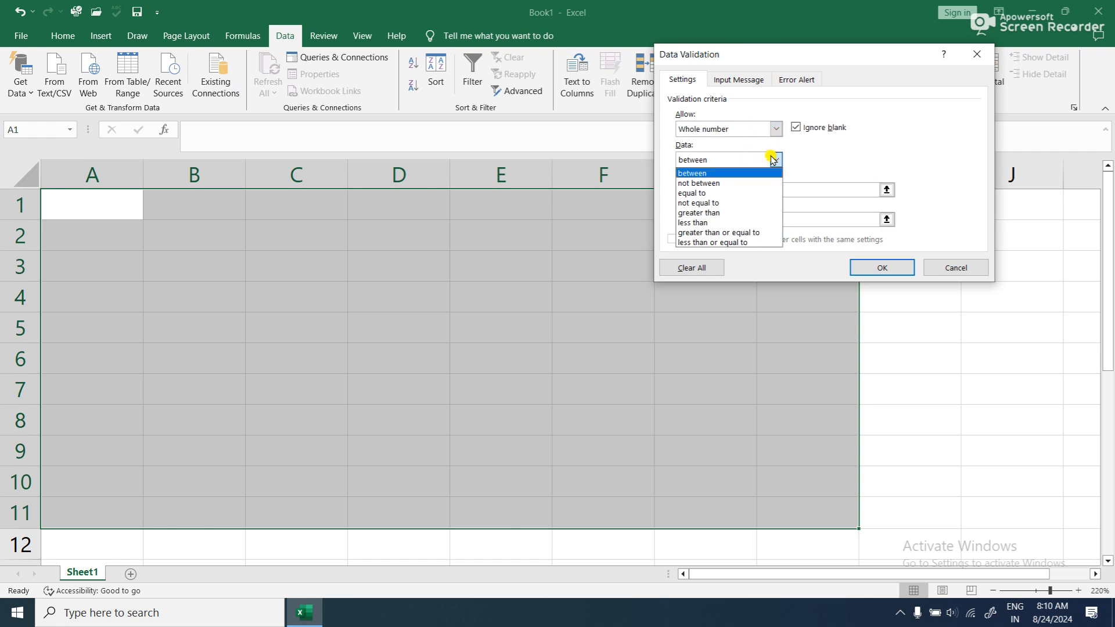
left_click(773, 159)
left_click(751, 187)
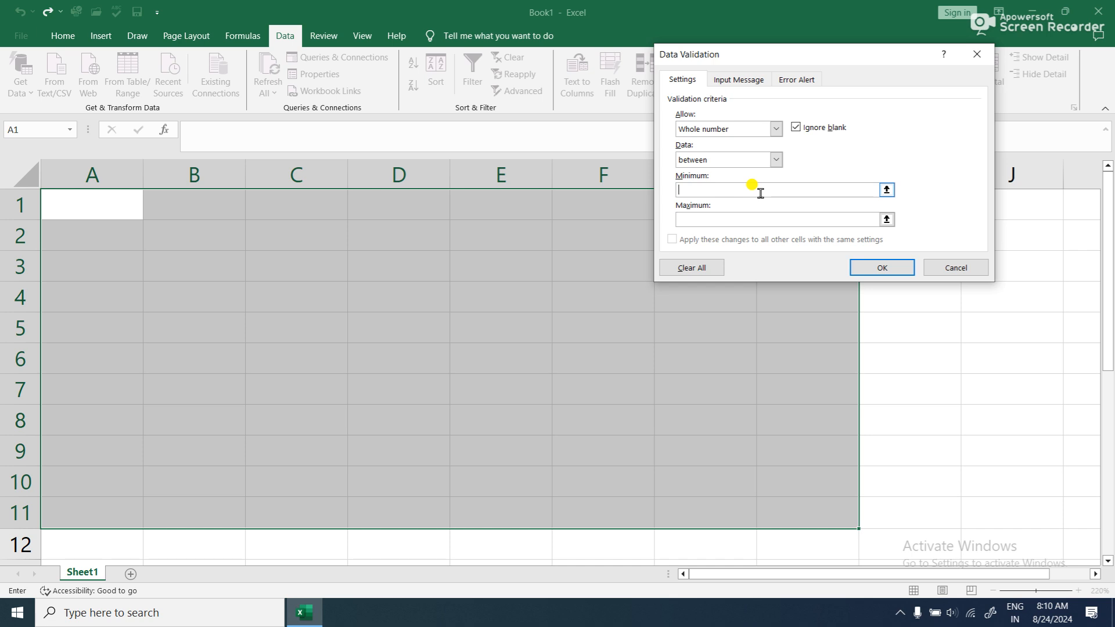
type("20")
left_click(748, 218)
type("70")
- Add the validation input message "Enter number between 20 and 70" without a title
left_click(736, 81)
left_click(708, 148)
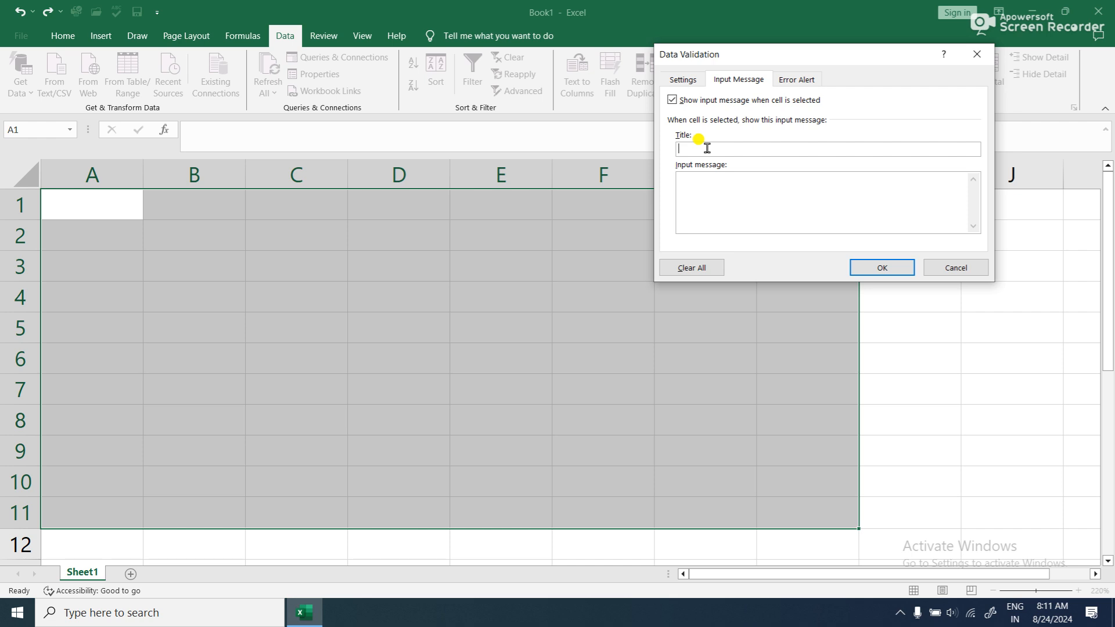
left_click(734, 210)
type("eNTER")
key("BackSpace")
key("BackSpace")
key("BackSpace")
key("BackSpace")
key("BackSpace")
type("Enter bun")
key("BackSpace")
key("BackSpace")
key("BackSpace")
type("number")
type(" b")
type("etwee")
type("b")
key("BackSpace")
key("BackSpace")
type("n 20 and ")
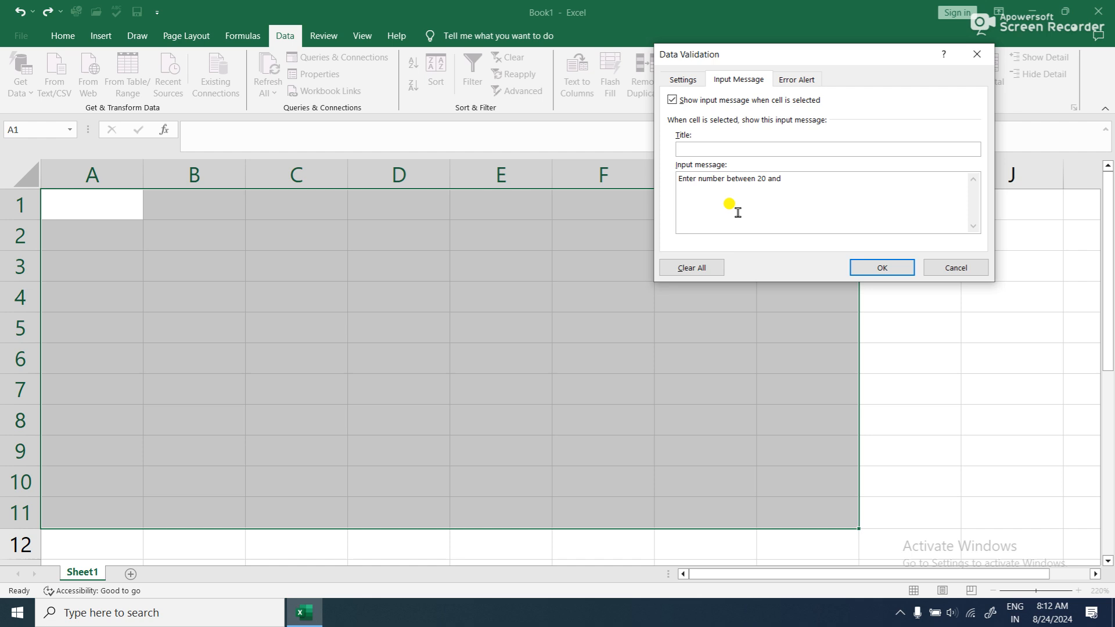
type("70")
- Set the validation error alert style to Warning and apply the rule to A1:H11
left_click(806, 81)
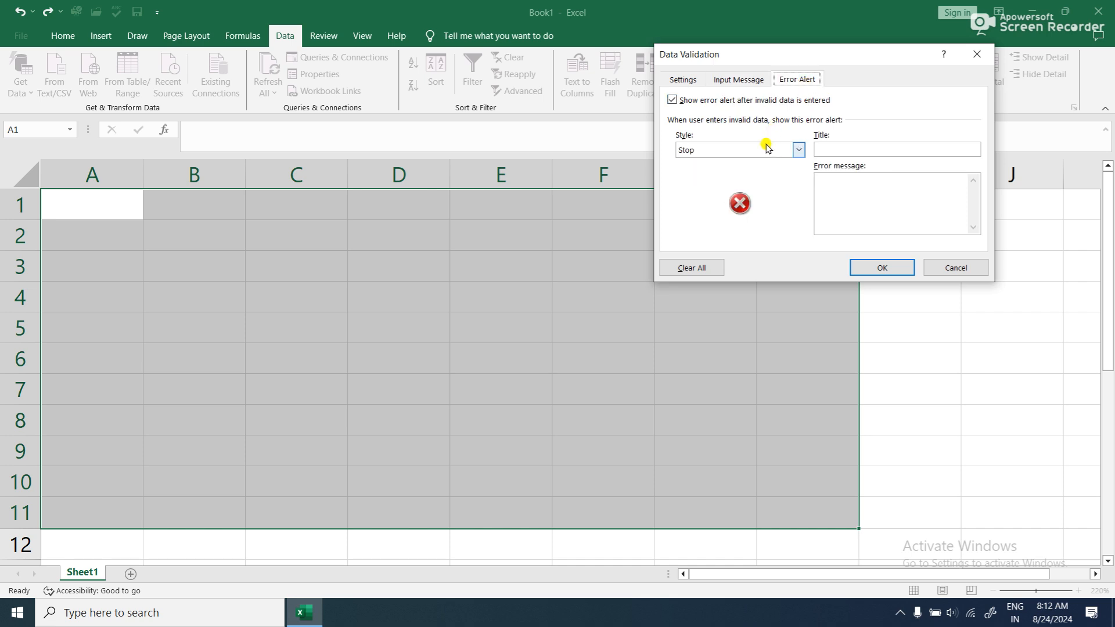
left_click(749, 150)
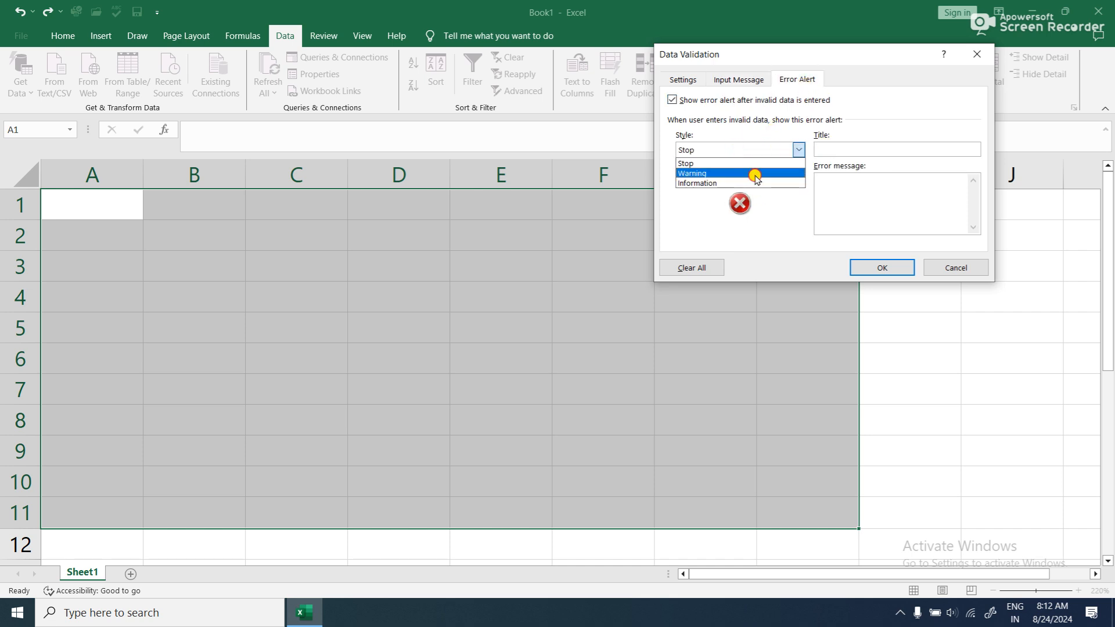
left_click(753, 172)
left_click(865, 178)
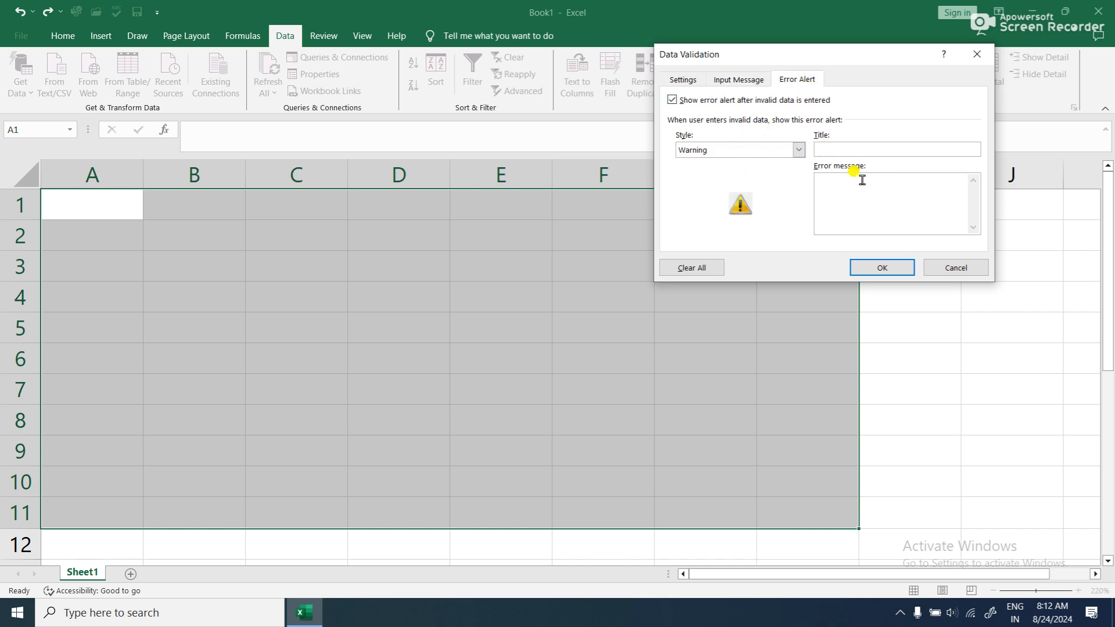
left_click(892, 270)
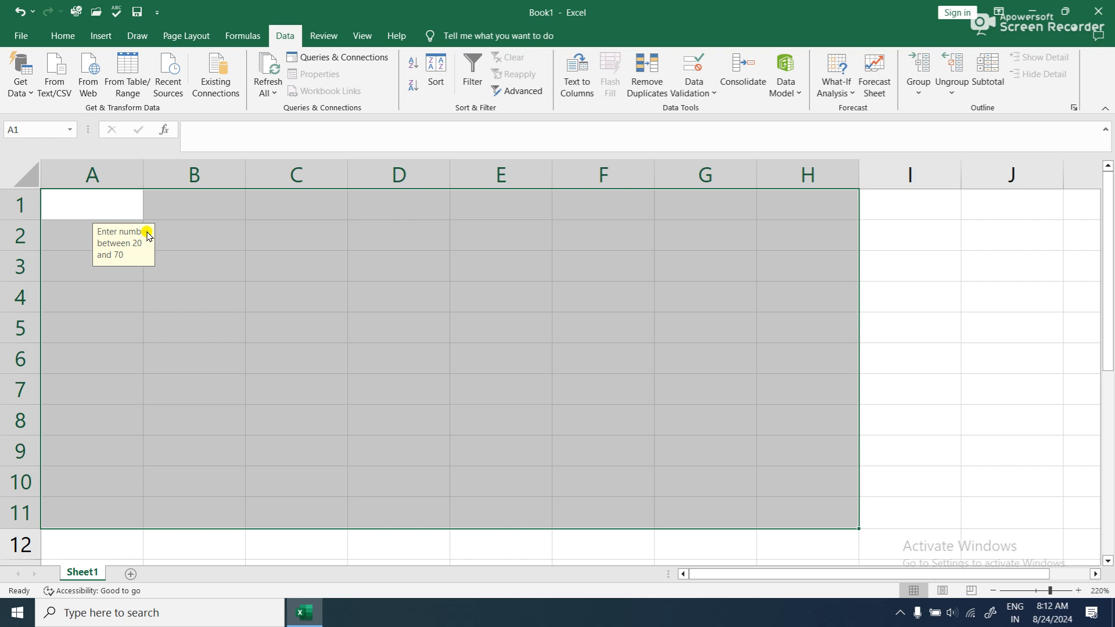
- Enter the out-of-range value 19 in A1 and choose to keep it despite the validation warning
type("19")
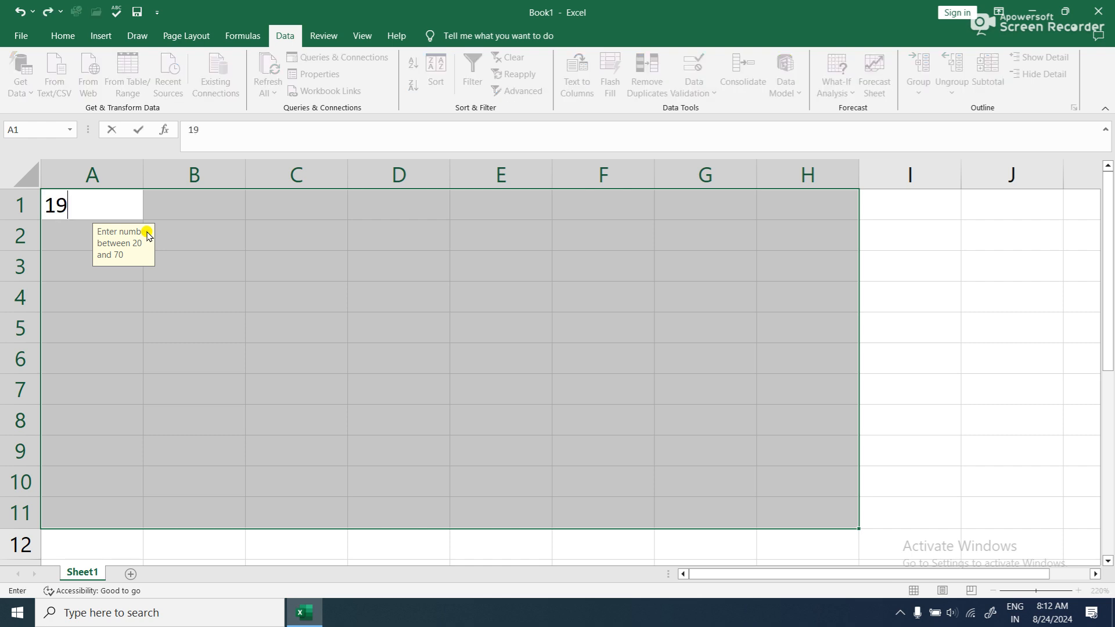
key("Return")
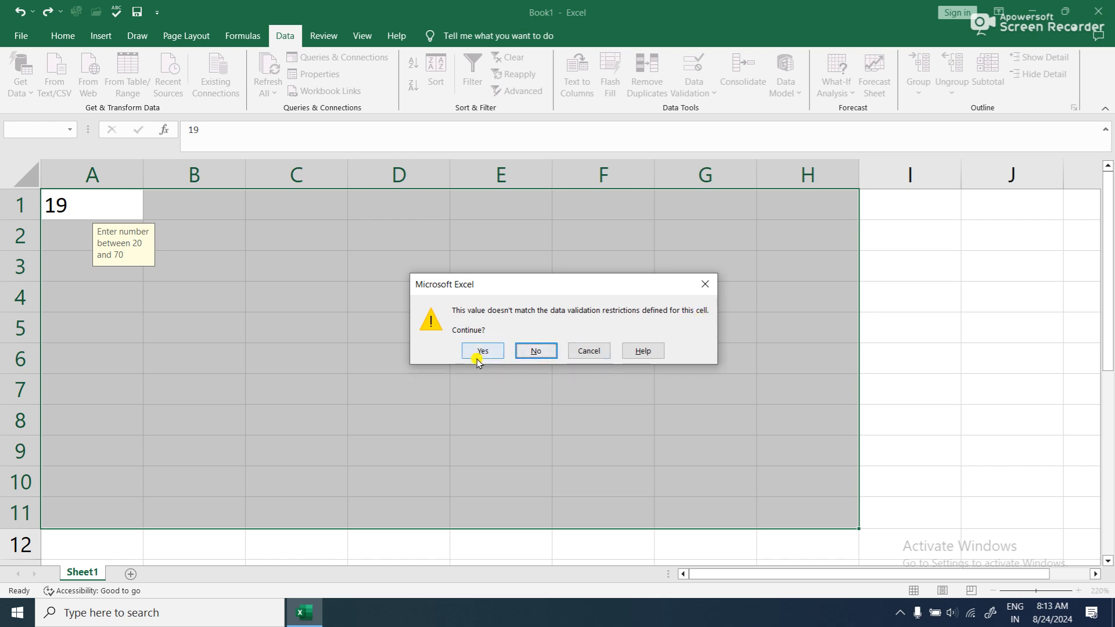
left_click(558, 350)
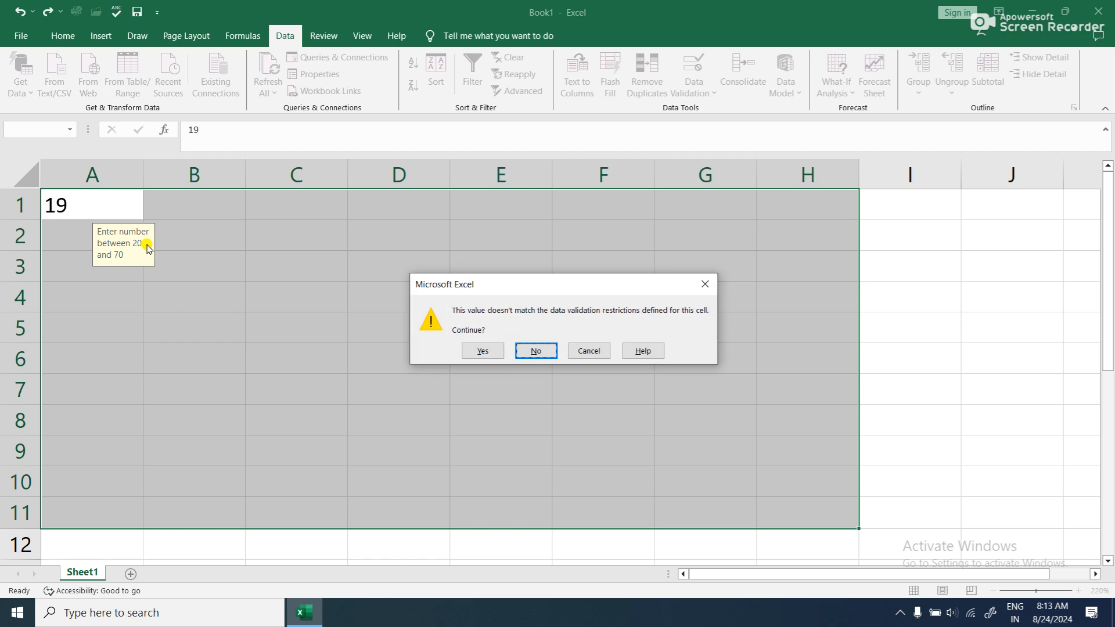
left_click(483, 351)
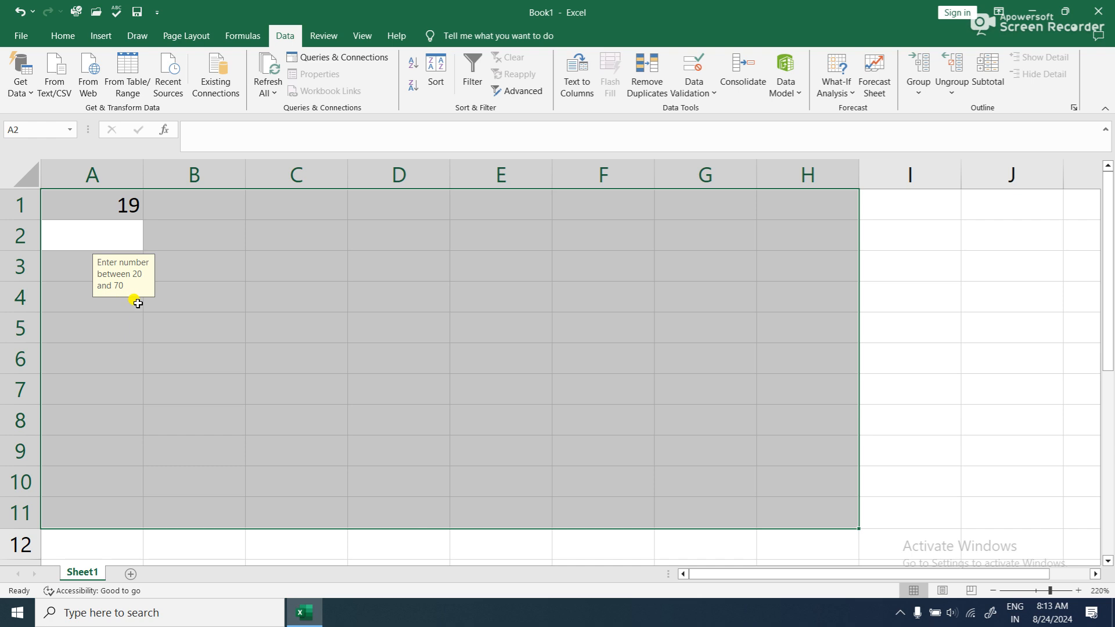
- Try entering 78 in A2 and decline to keep the out-of-range value
type("78")
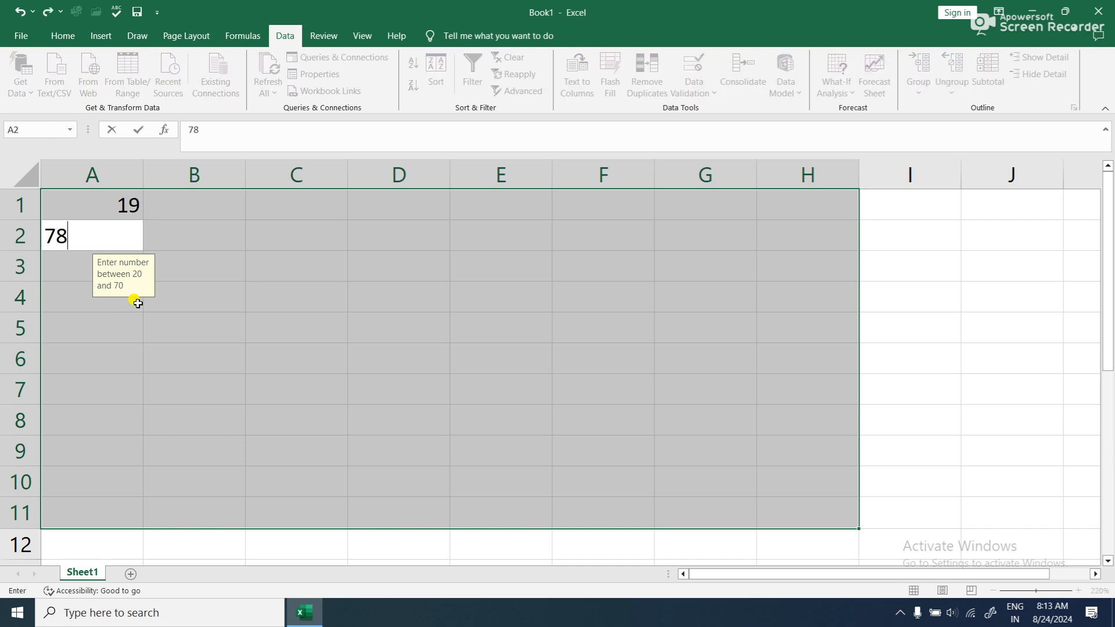
key("Return")
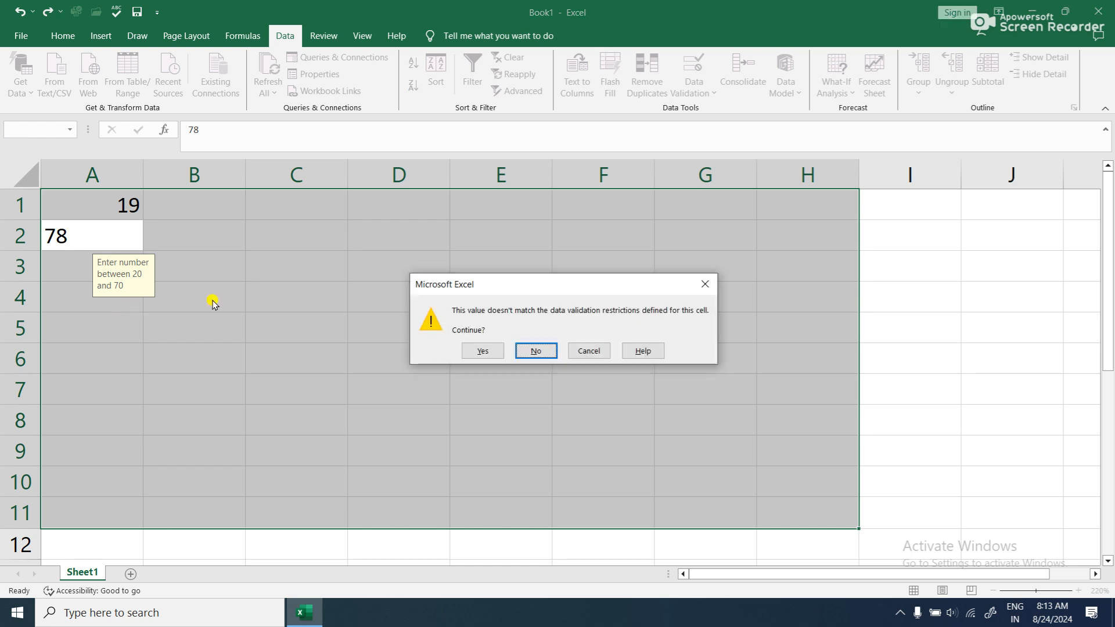
left_click(534, 351)
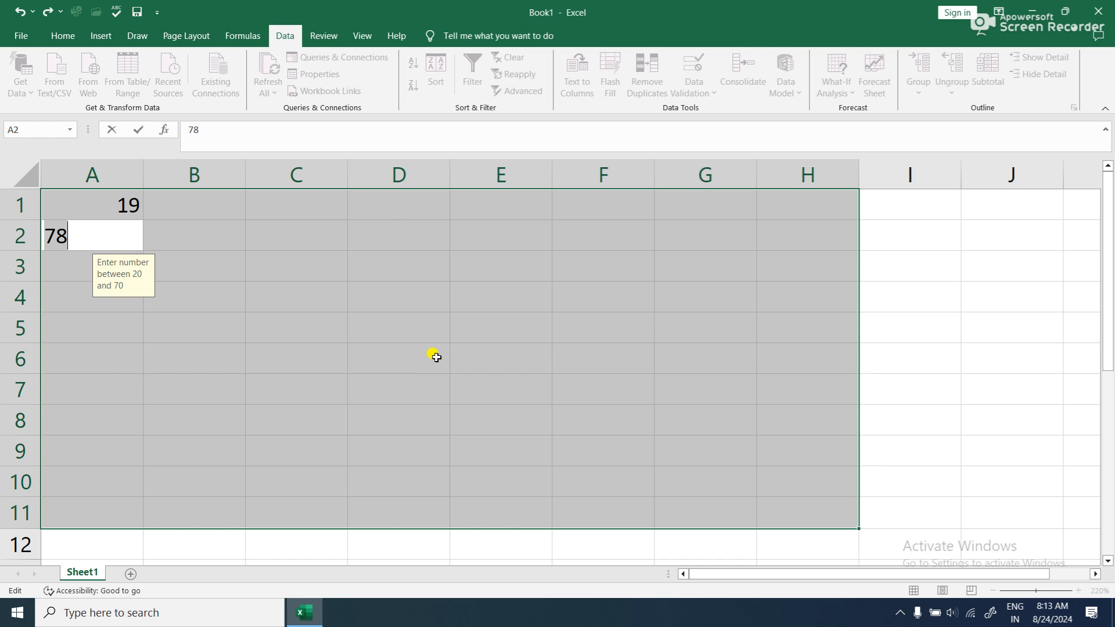
- Replace the rejected entry in A2 with 50 and enter 23 in A3
key("BackSpace")
type("50")
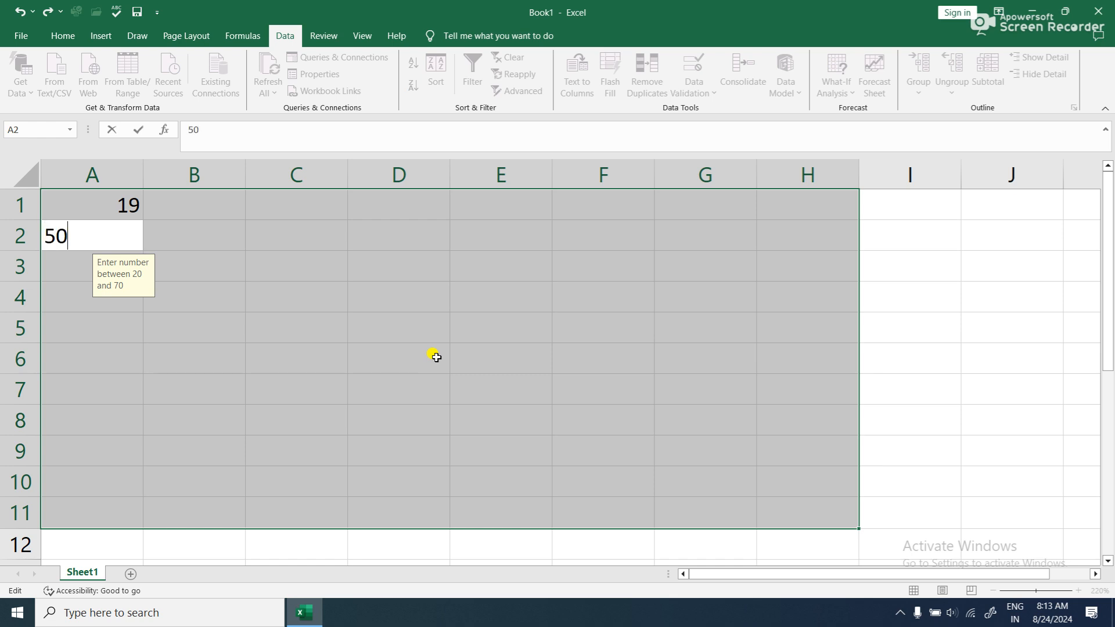
key("Return")
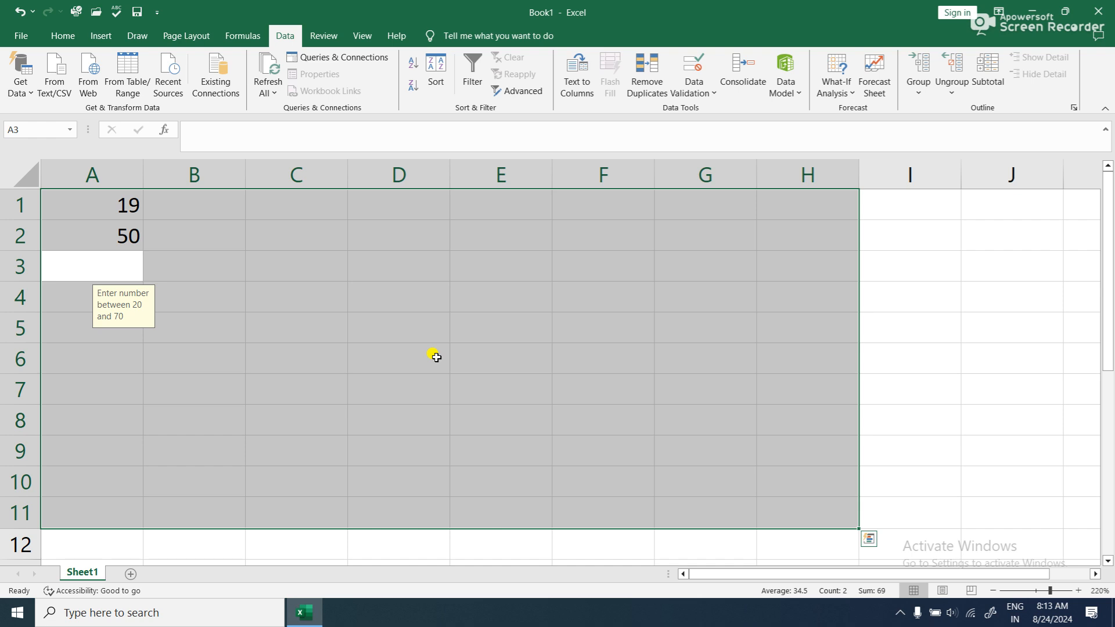
type("23")
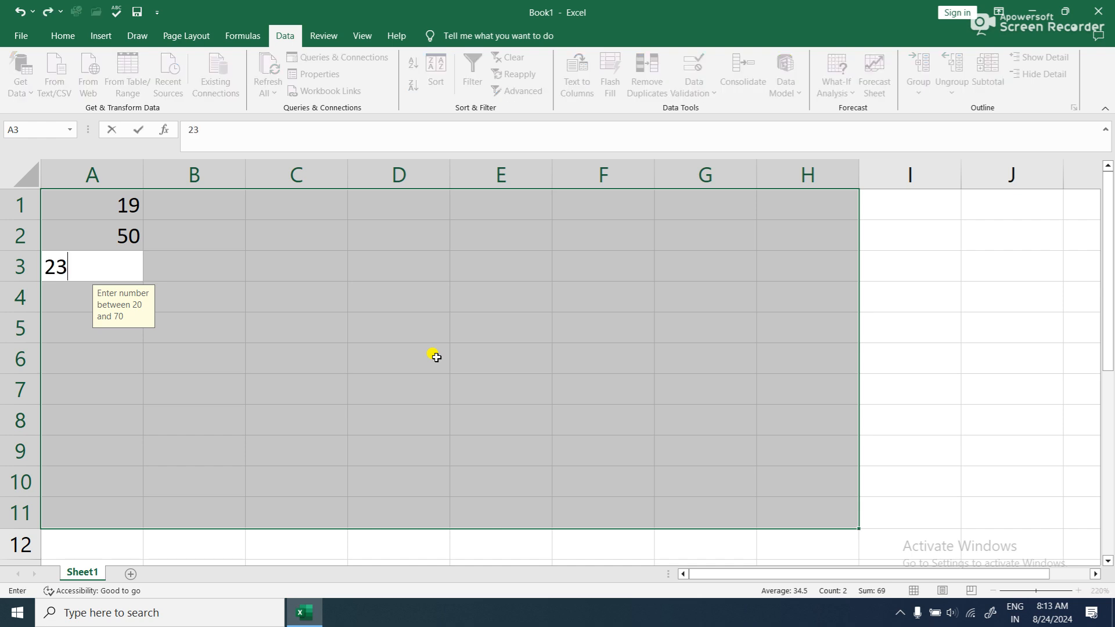
key("Return")
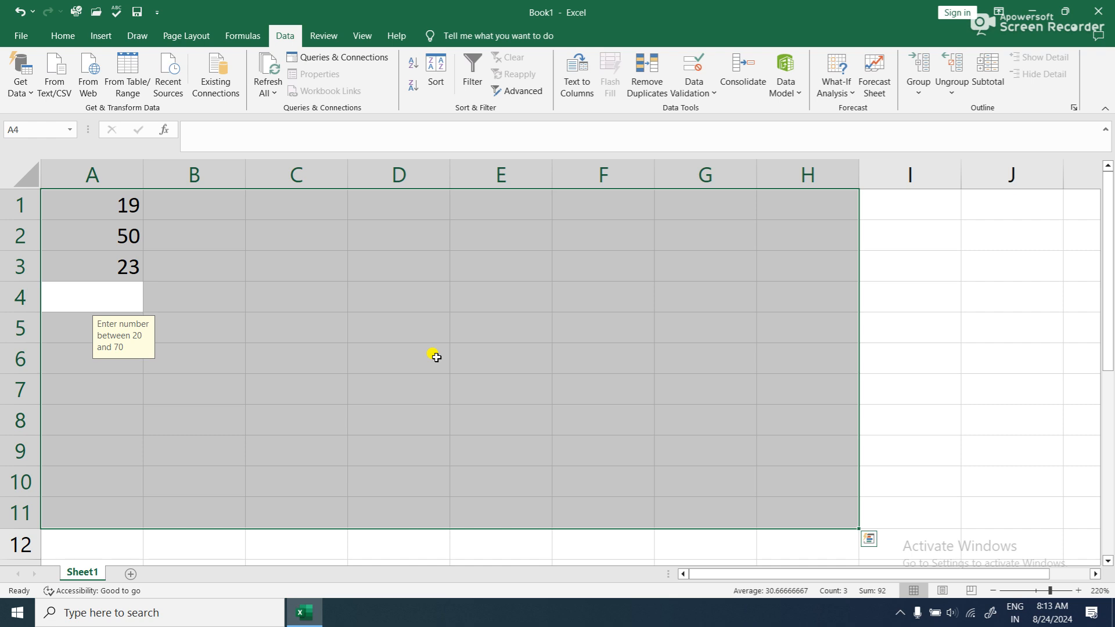
- Enter 56 in A4 and the out-of-range value 12 in A5, keeping 12 despite the validation warning
type("56")
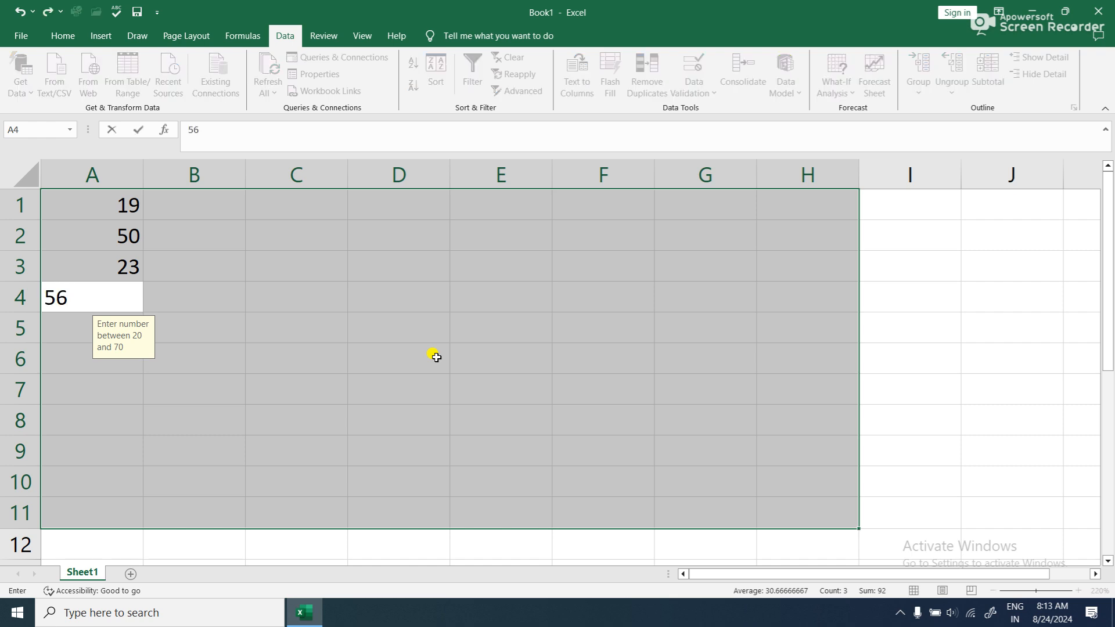
key("Return")
type("12")
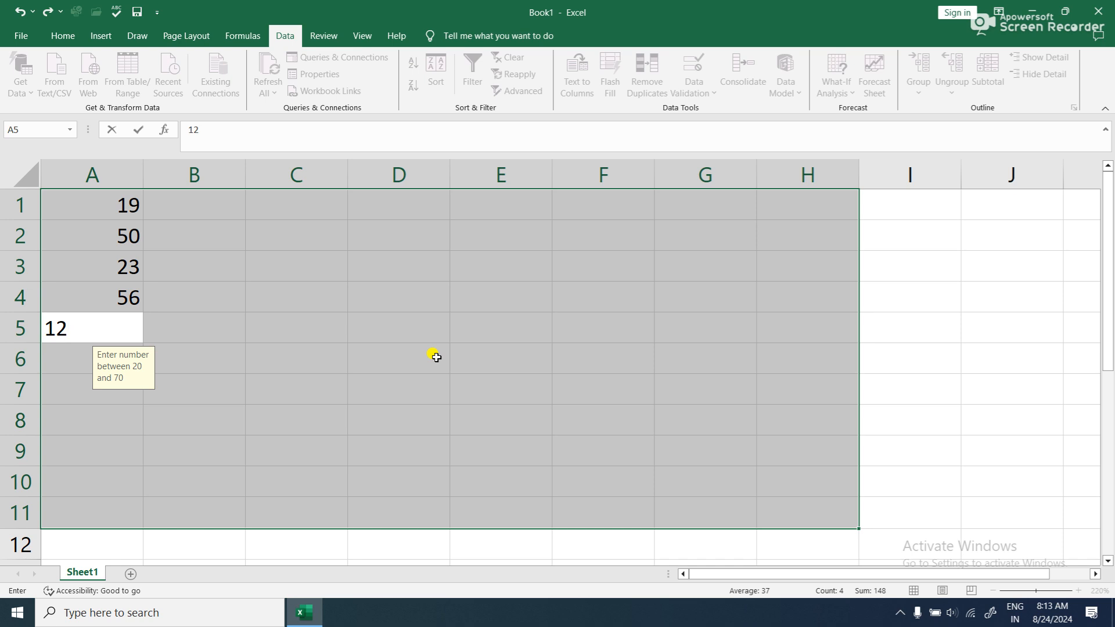
key("Return")
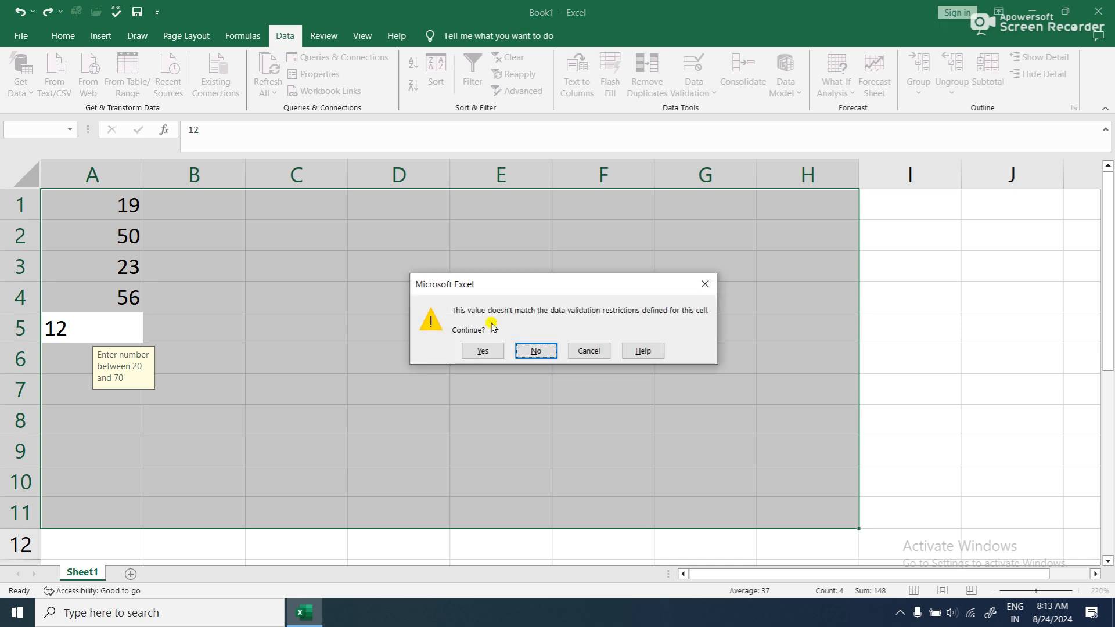
left_click(481, 350)
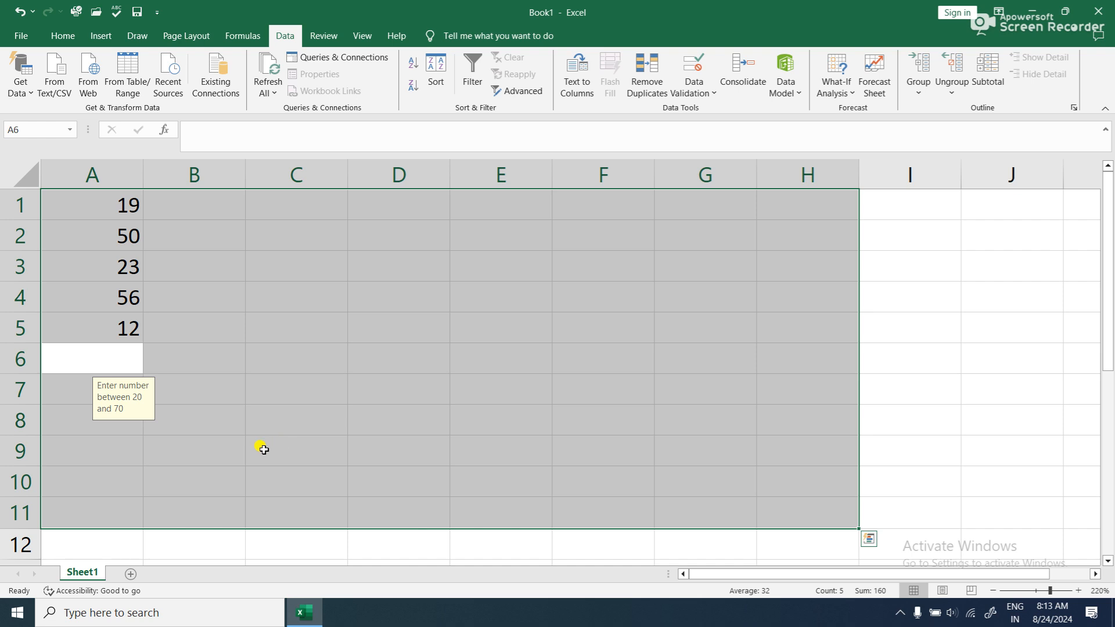
- Circle the invalid data in the validated range A1:H11
left_click(889, 300)
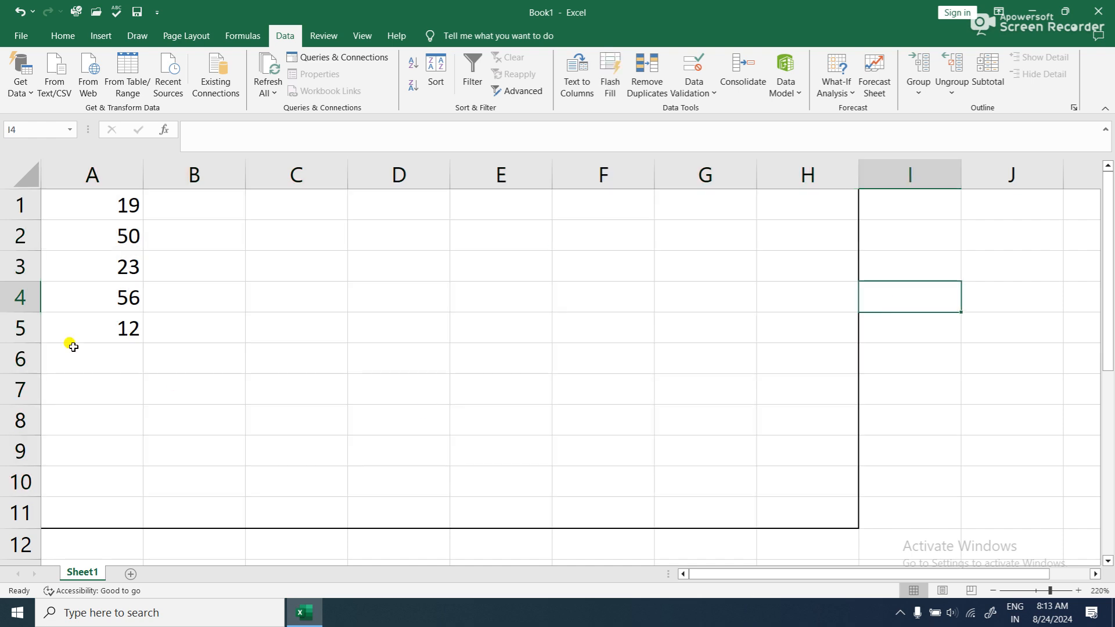
left_click_drag(73, 202, 797, 496)
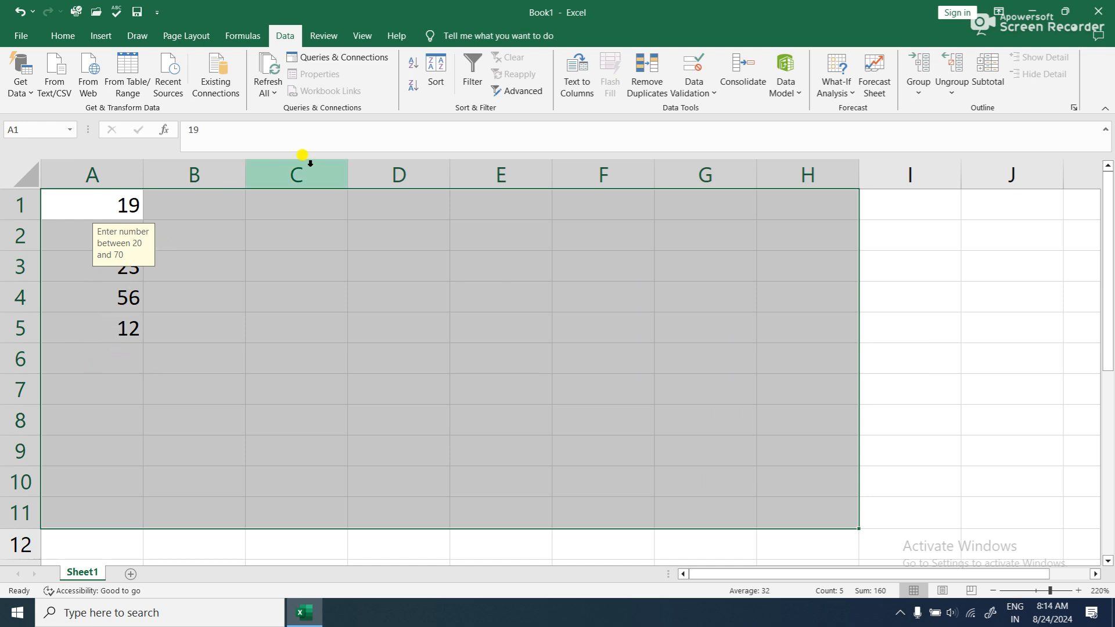
left_click(684, 98)
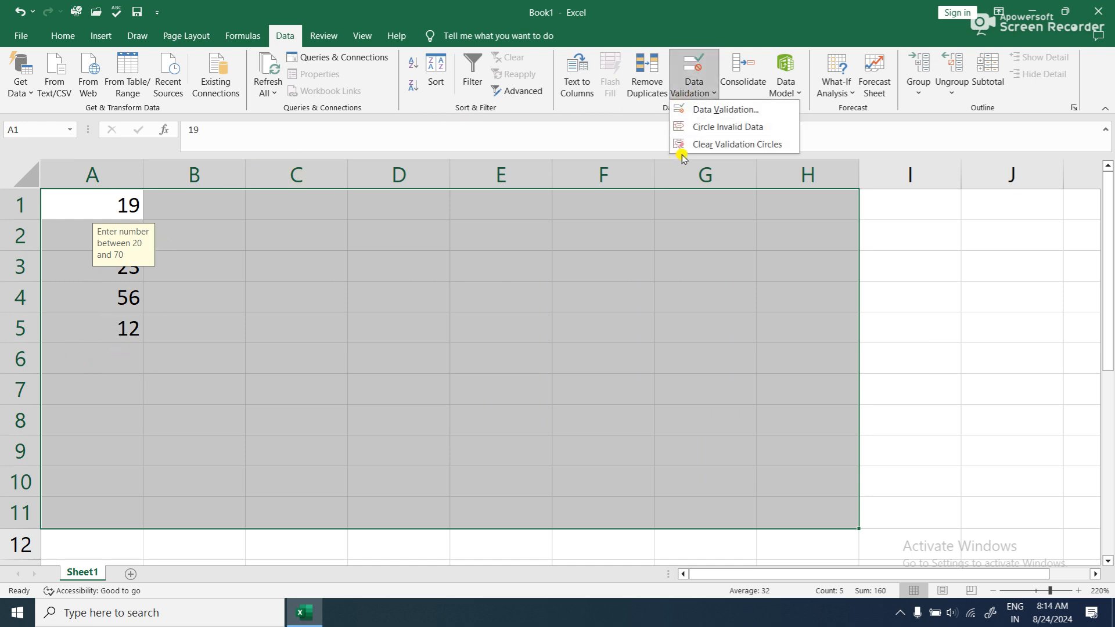
left_click(733, 129)
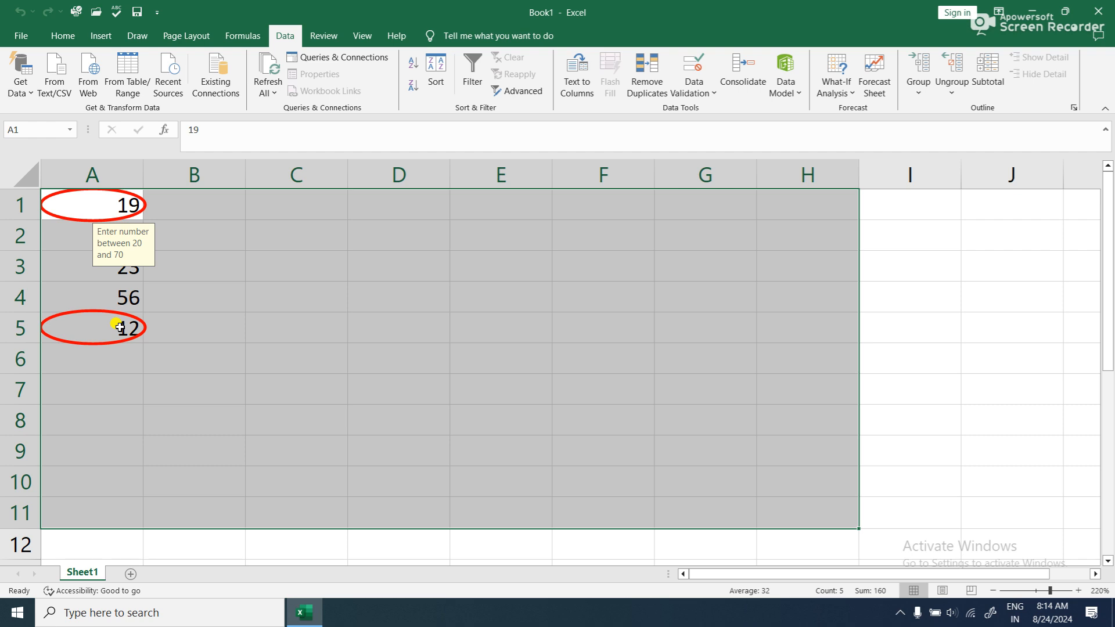
- Delete the circled values in A5 and A1, and enter 50 in A1 and 34 in A5
left_click(120, 327)
key("Delete")
left_click(125, 209)
key("Delete")
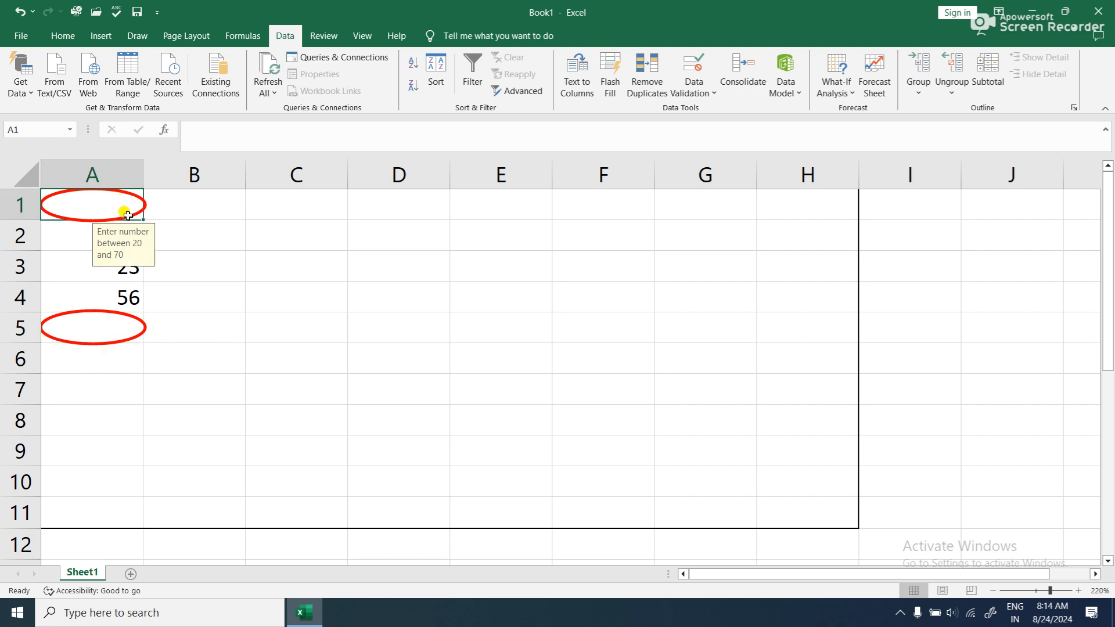
type("50")
key("Return")
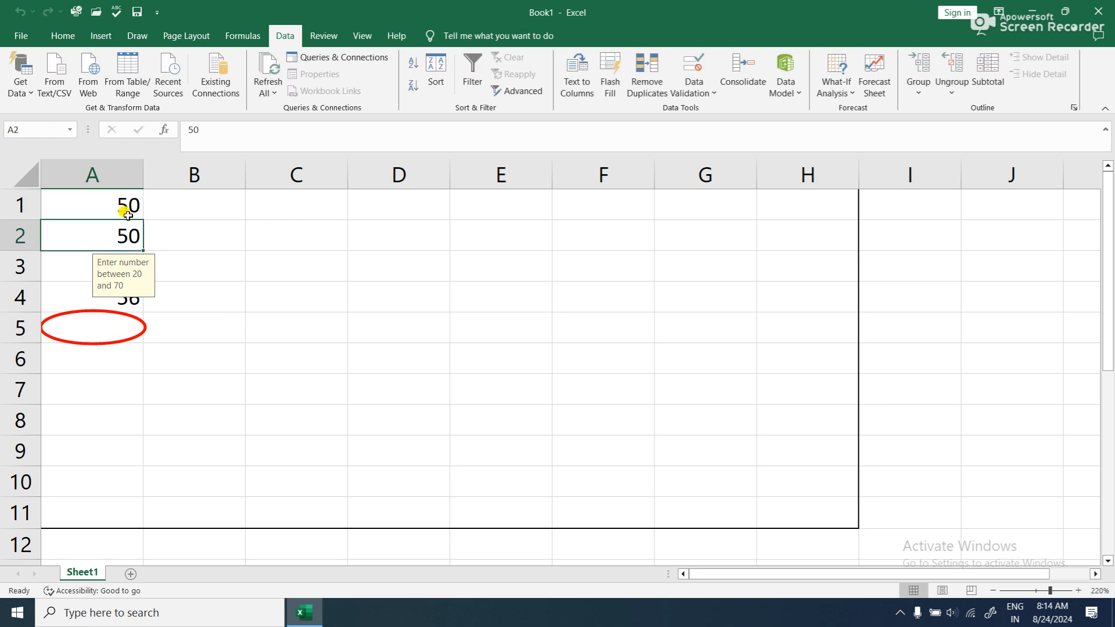
key("Return")
key("Return")
key("Return")
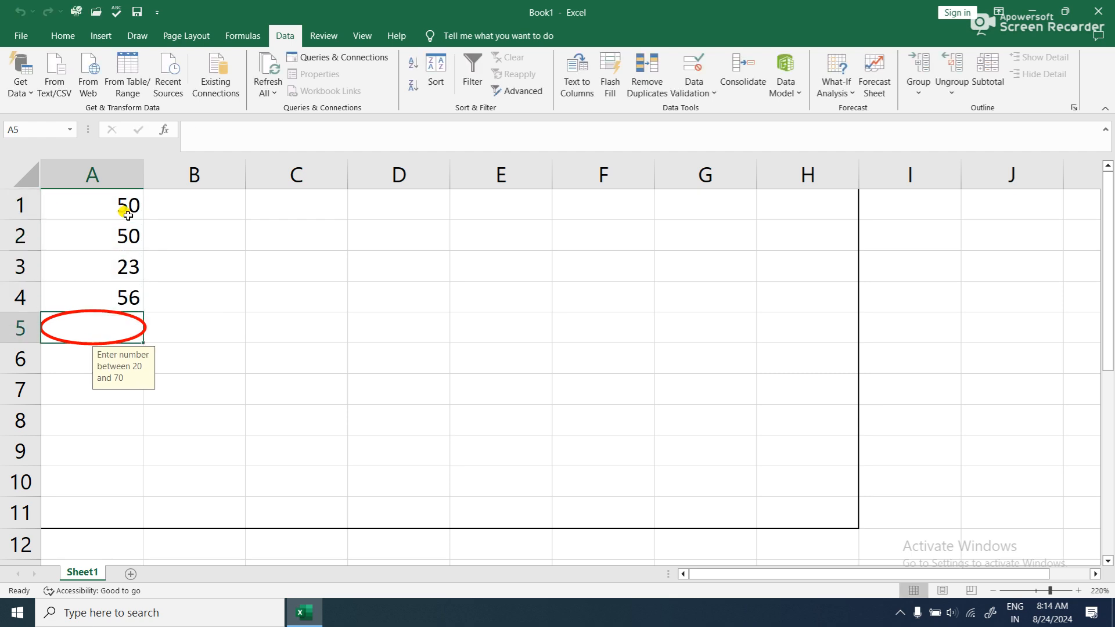
type("34")
key("Return")
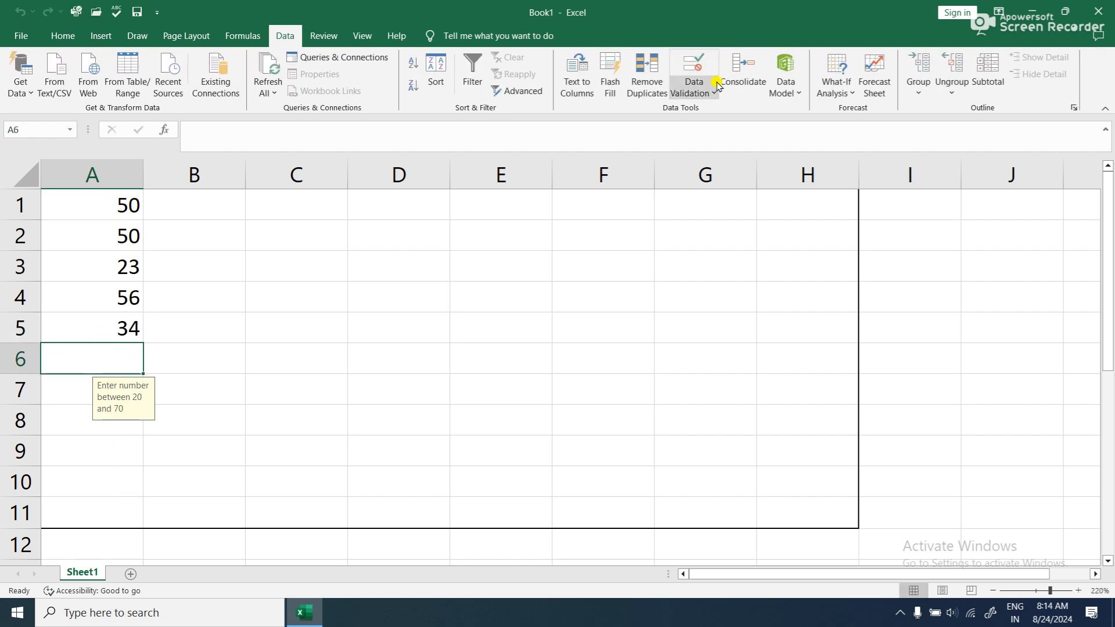
- Enter the out-of-range value 11 in D6 and choose to keep it despite the validation warning
left_click(412, 360)
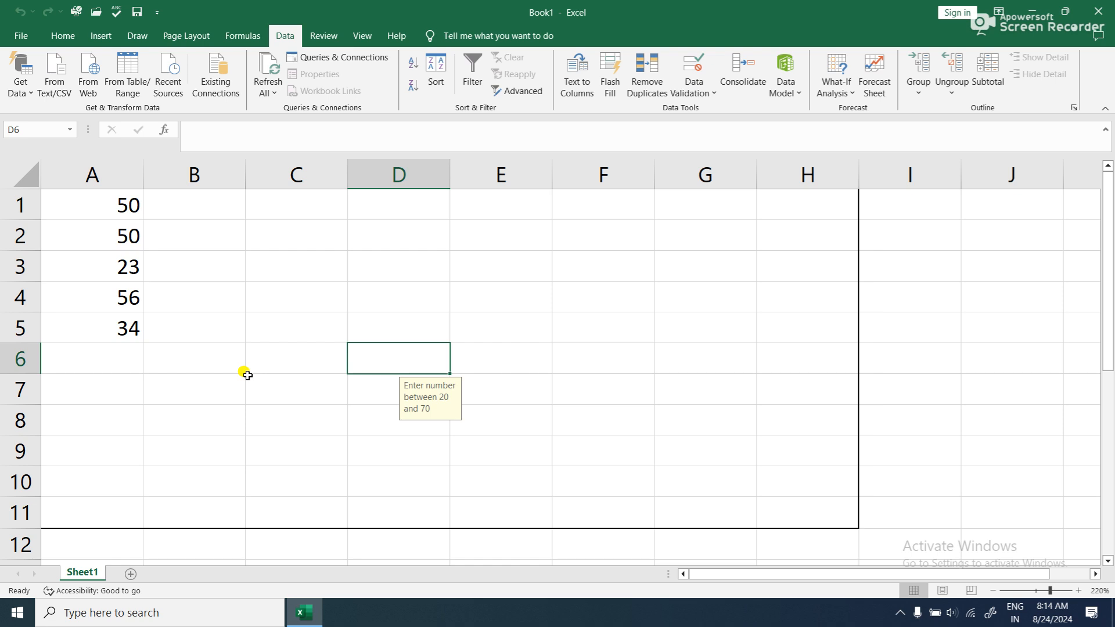
type("11")
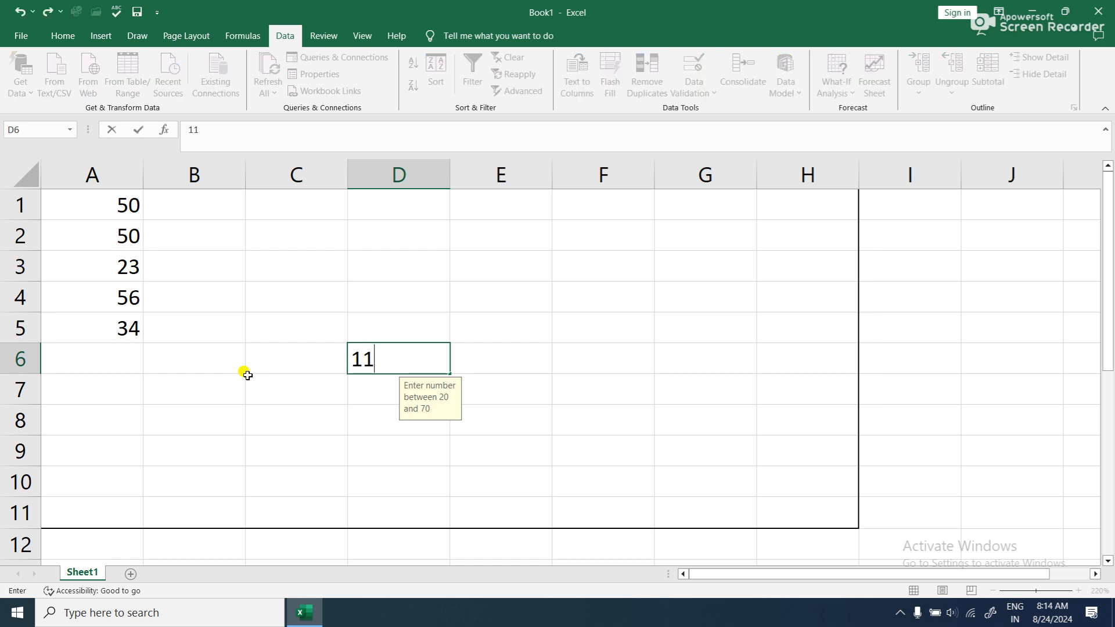
key("Return")
left_click(478, 352)
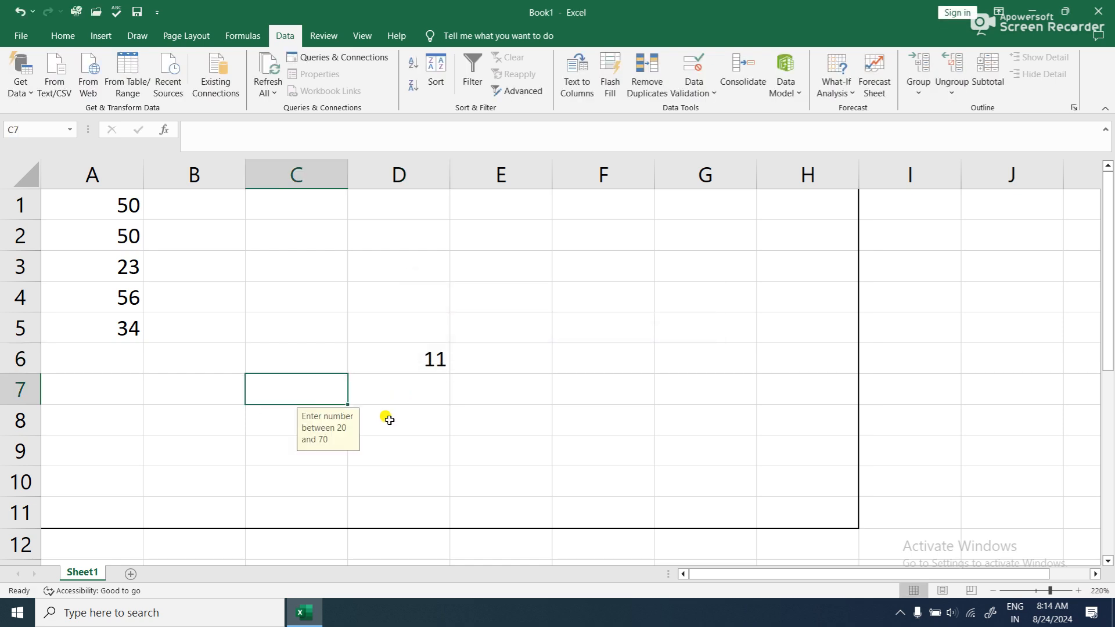
- Enter the out-of-range value 10 in E8 and accept it despite the validation warning
left_click_drag(88, 201, 762, 467)
left_click(473, 419)
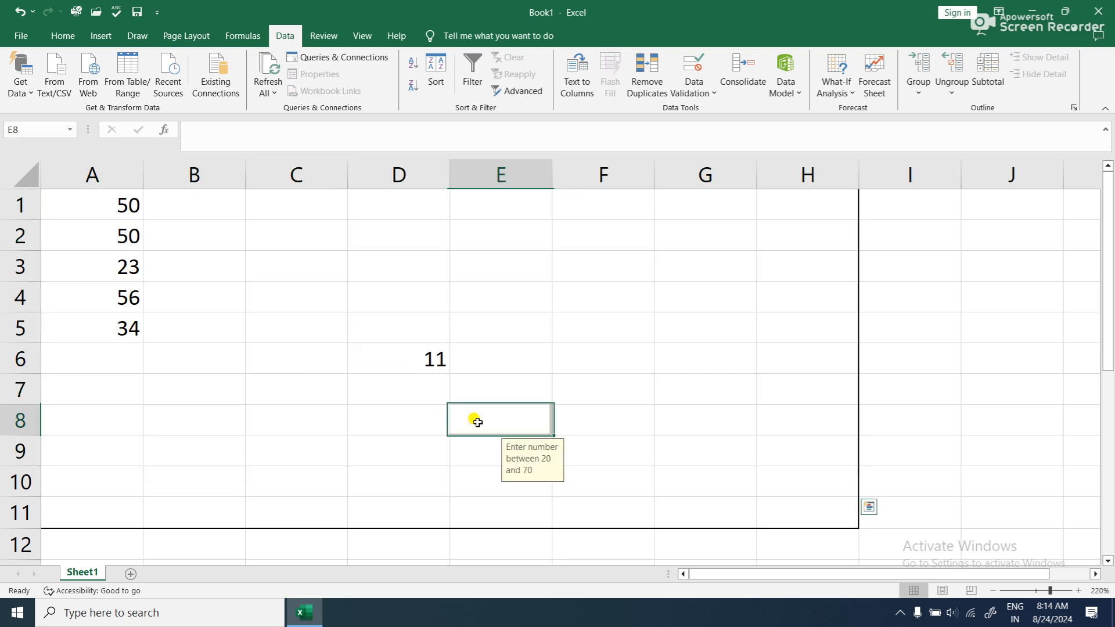
type("10")
key("Return")
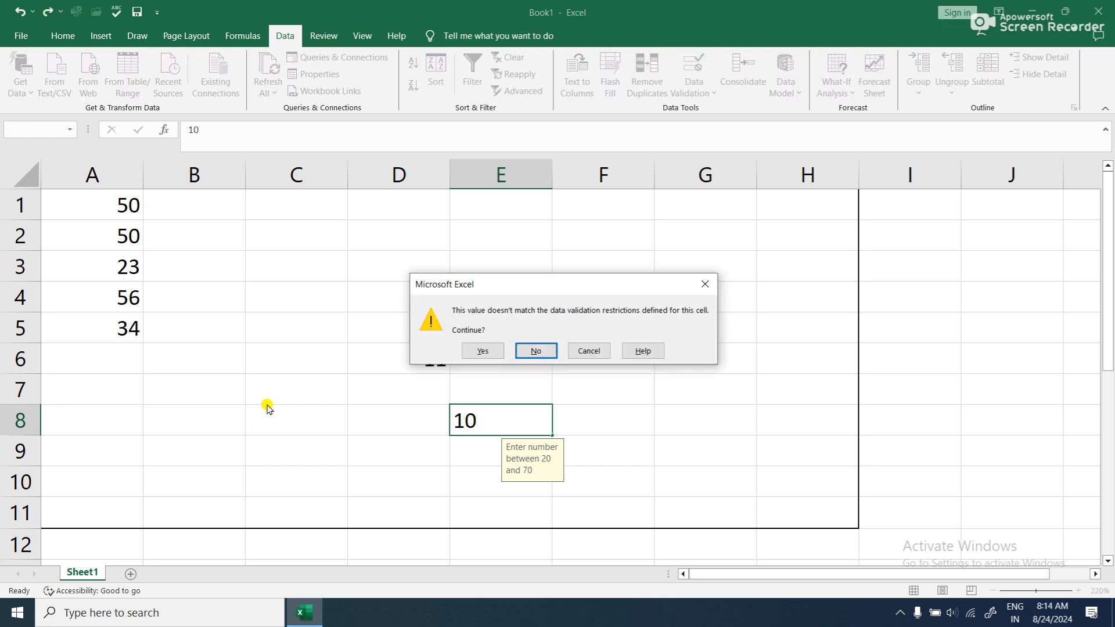
left_click(486, 352)
- Circle the invalid entries in A1:H11, including the new values in D6 and E8
left_click(386, 356)
left_click_drag(97, 197, 802, 526)
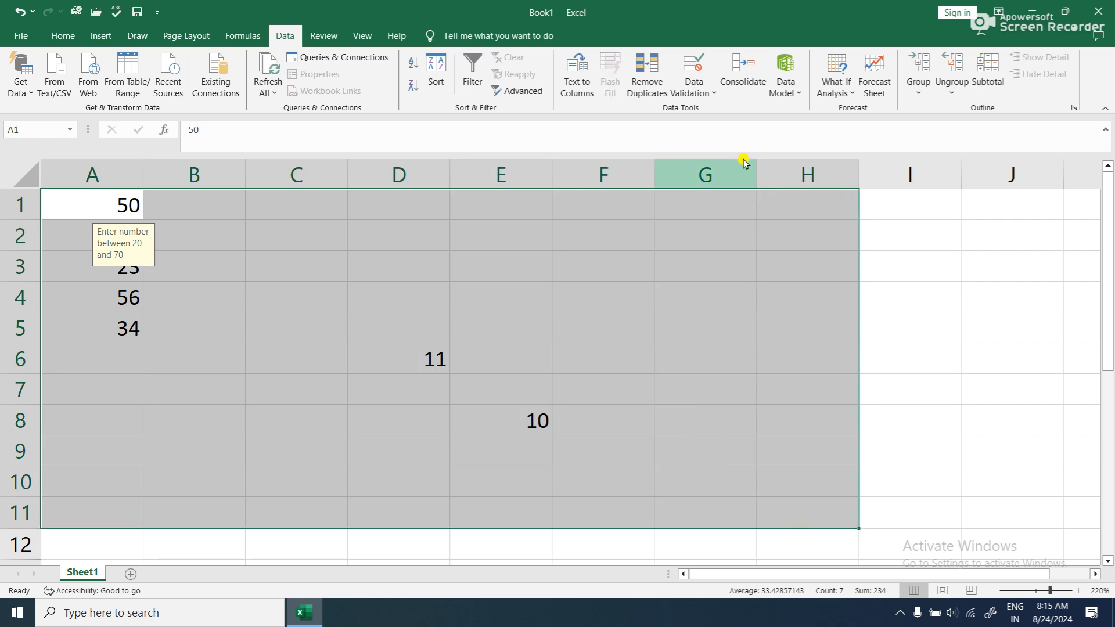
left_click(709, 87)
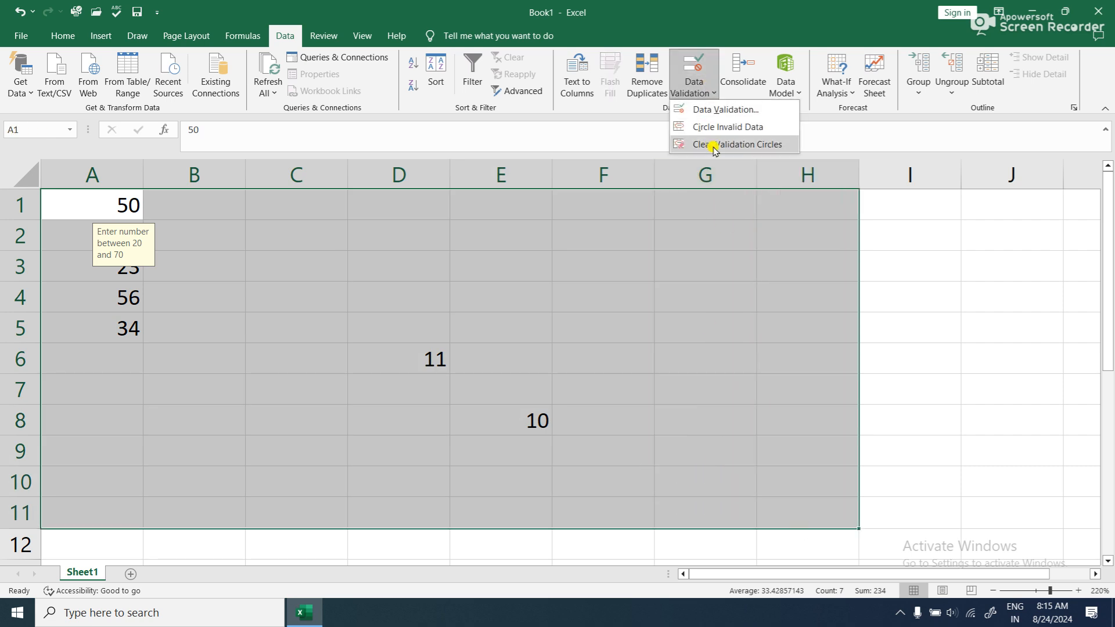
left_click(724, 129)
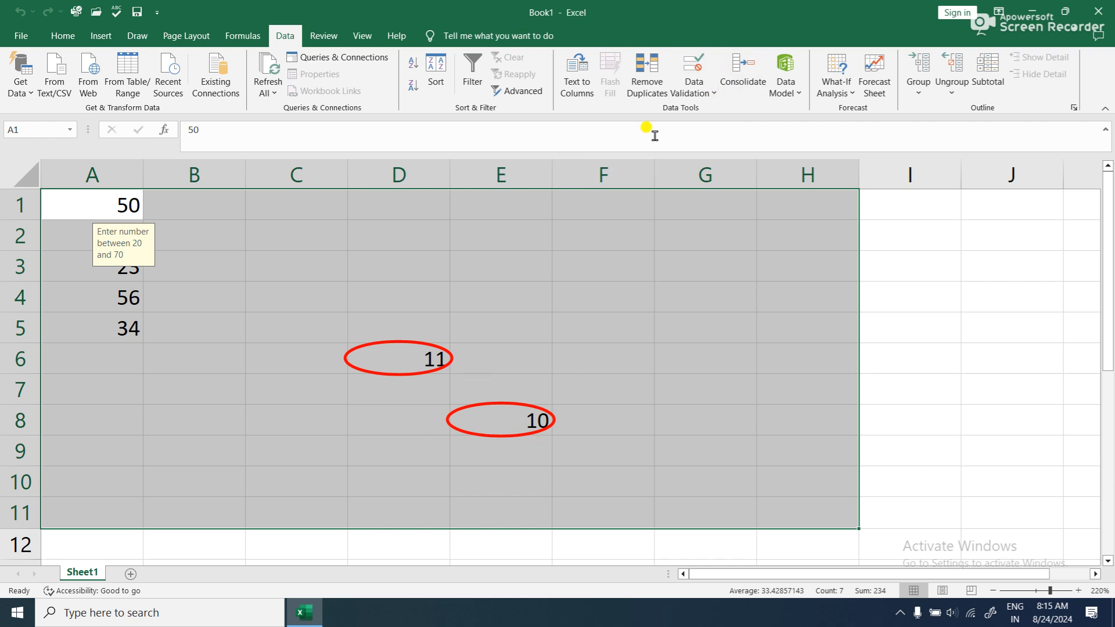
- Clear the validation circles from the sheet
left_click(702, 90)
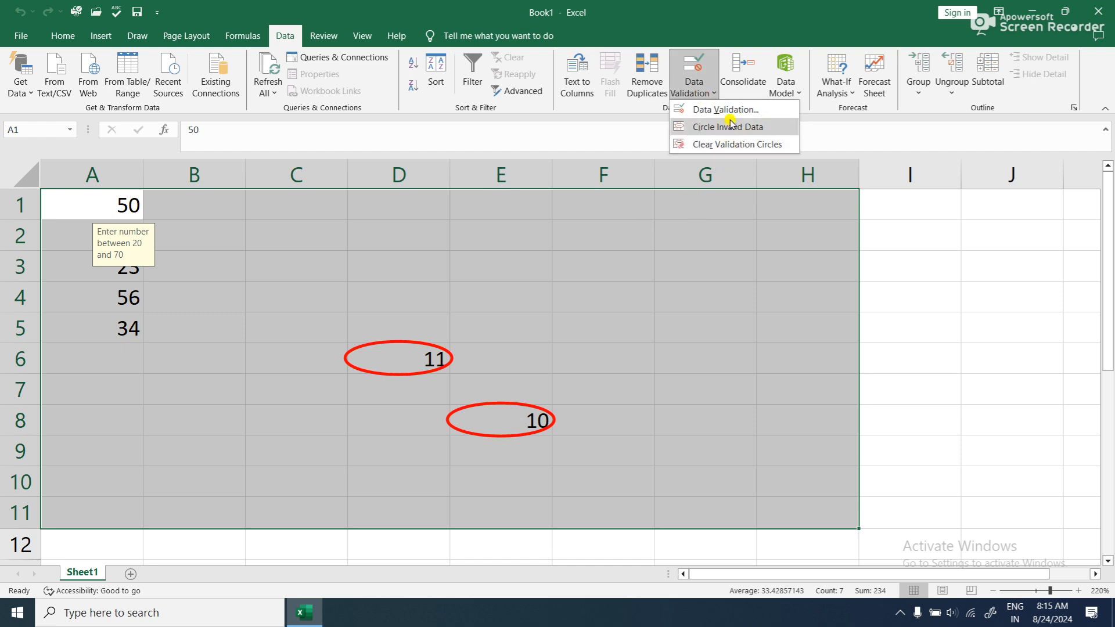
left_click(735, 146)
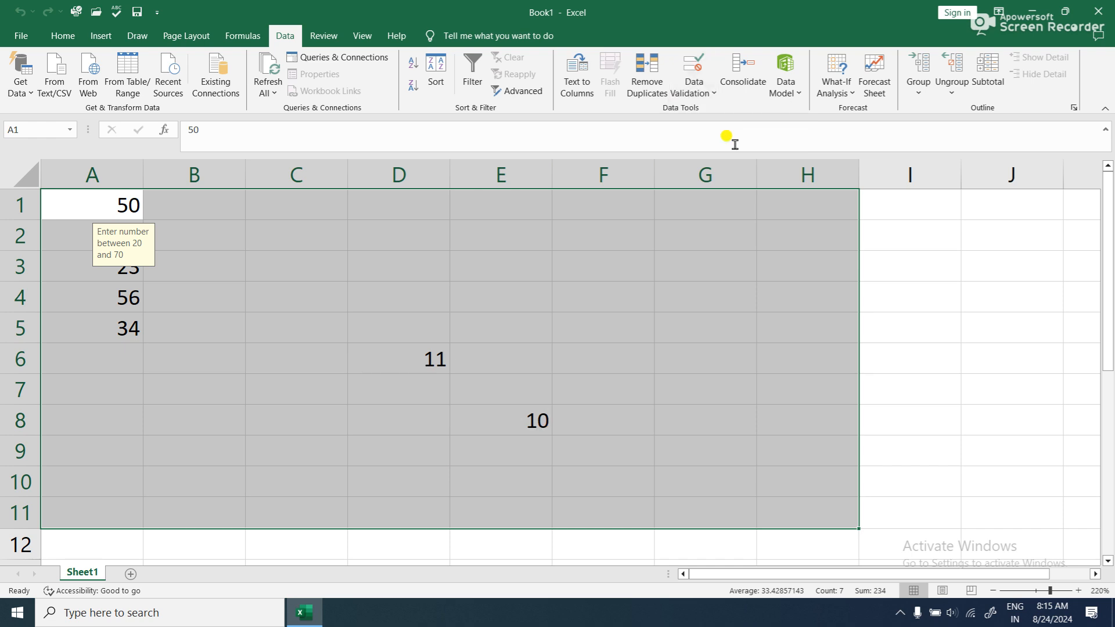
left_click(428, 358)
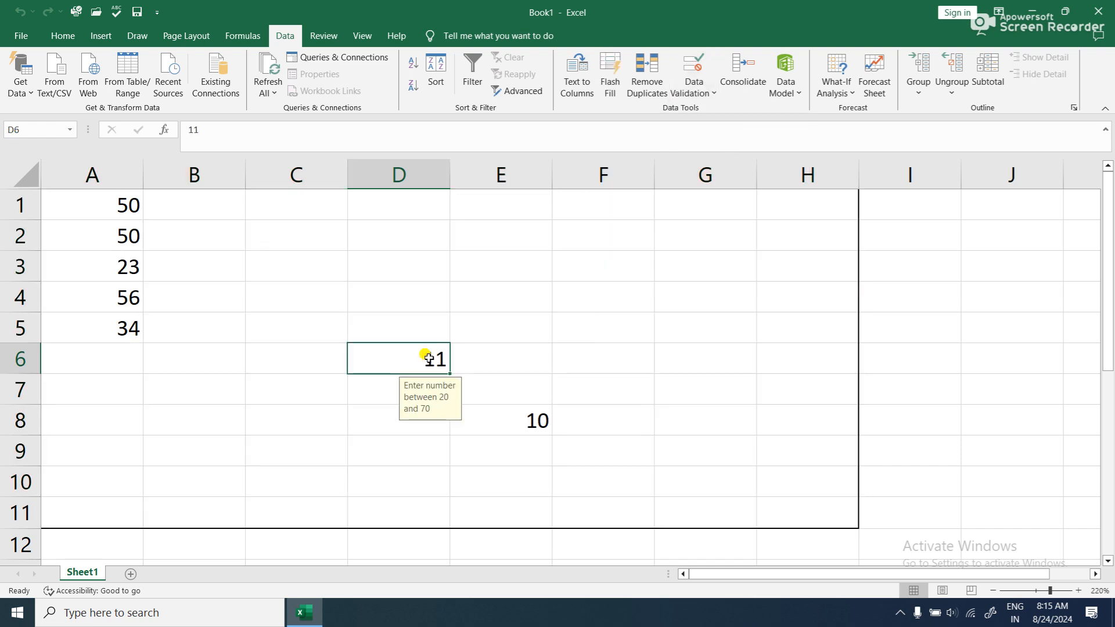
- Select A1:H11 and circle its invalid data again
left_click_drag(127, 195, 779, 500)
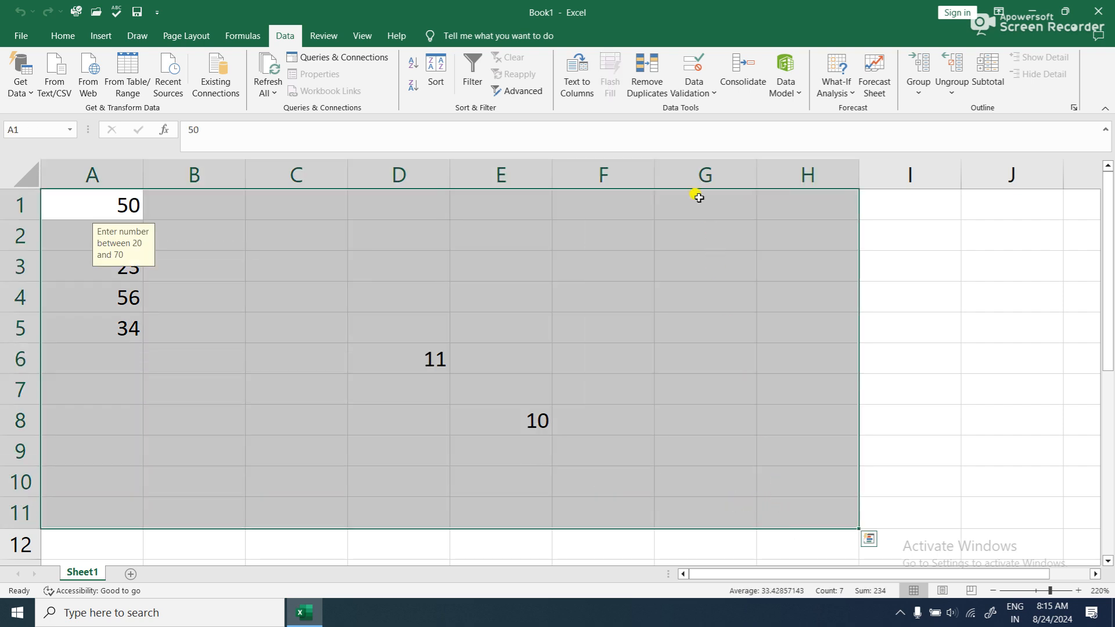
left_click(700, 81)
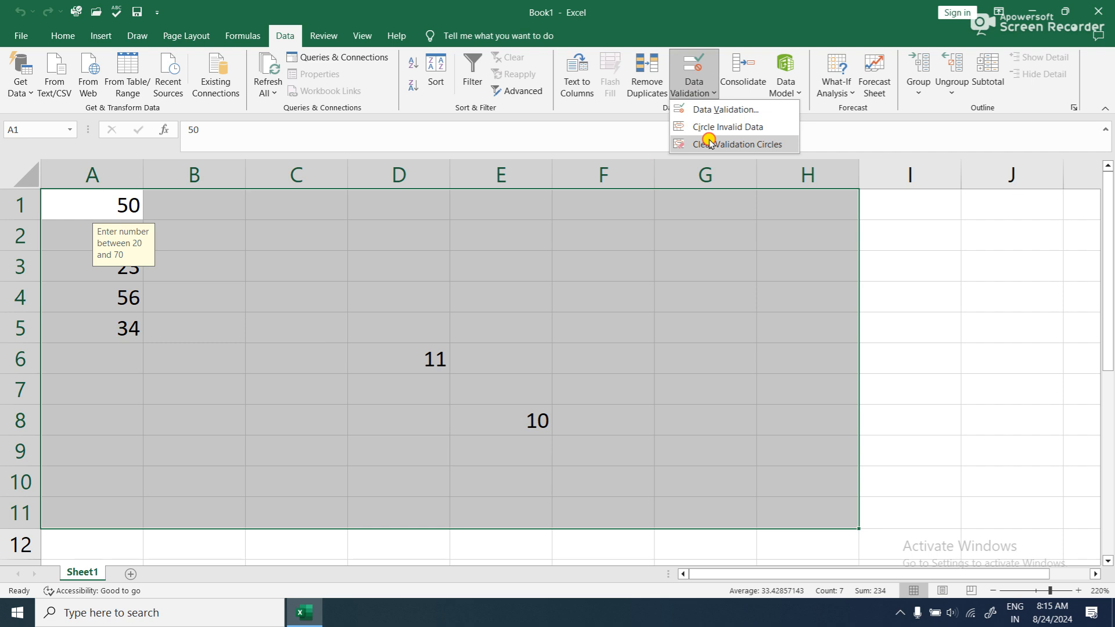
left_click(710, 128)
- Replace the circled values with valid numbers, entering 48 in D6 and 28 in E8
left_click(400, 360)
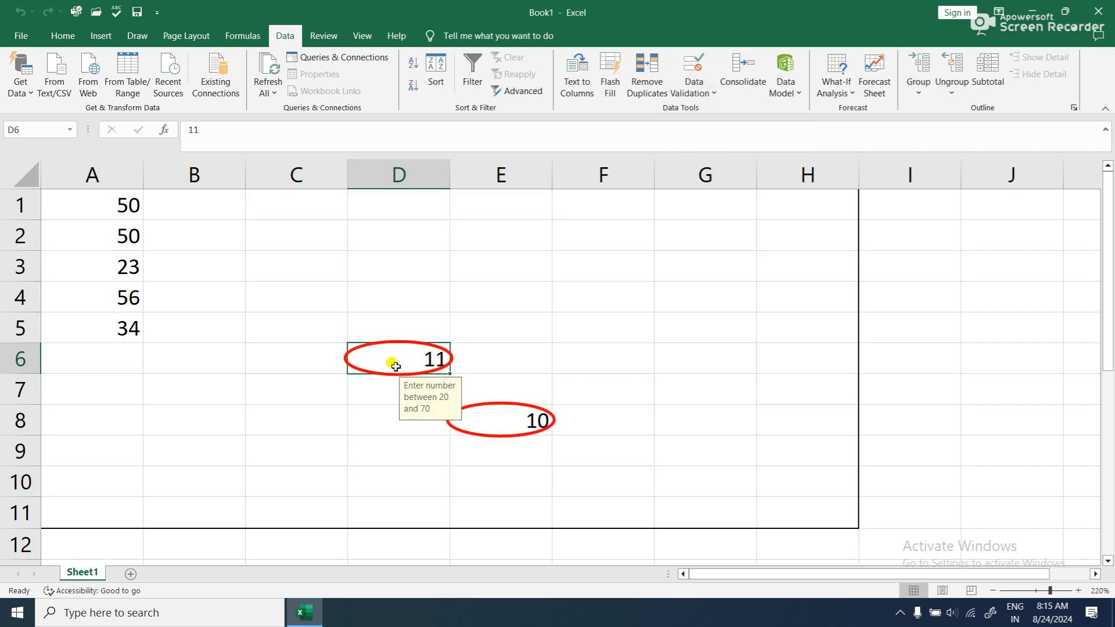
type("48")
key("Return")
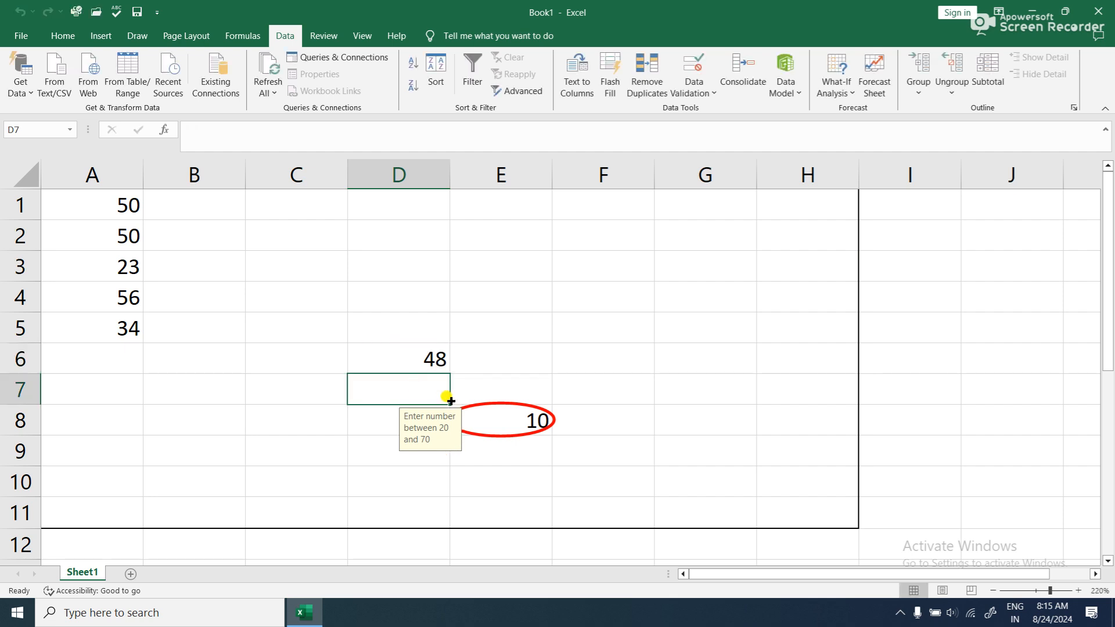
left_click(495, 407)
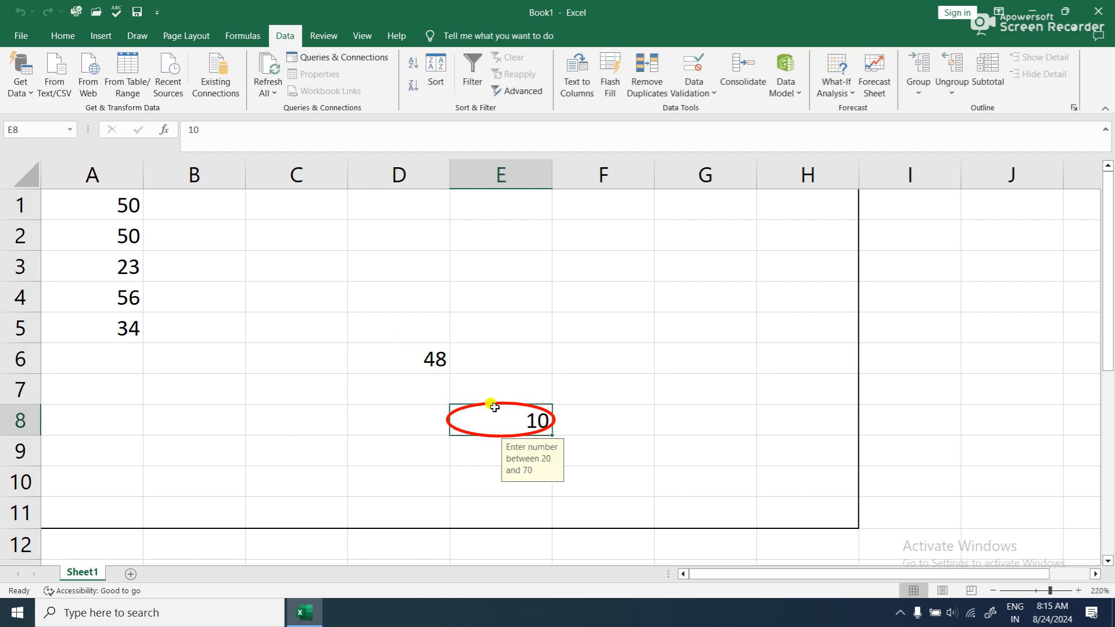
type("28")
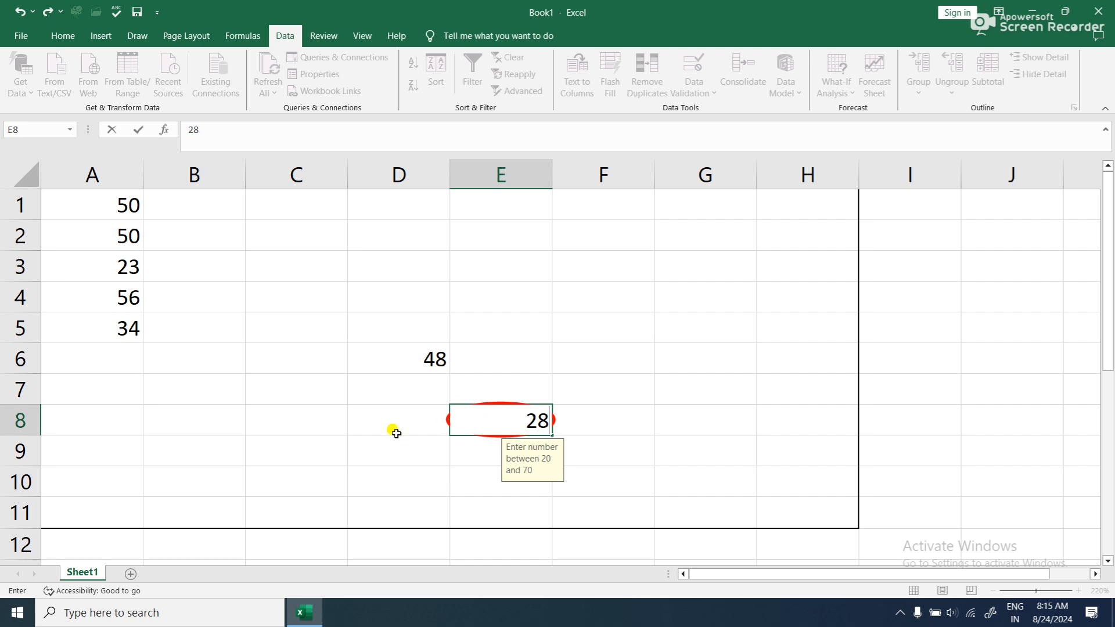
left_click(394, 430)
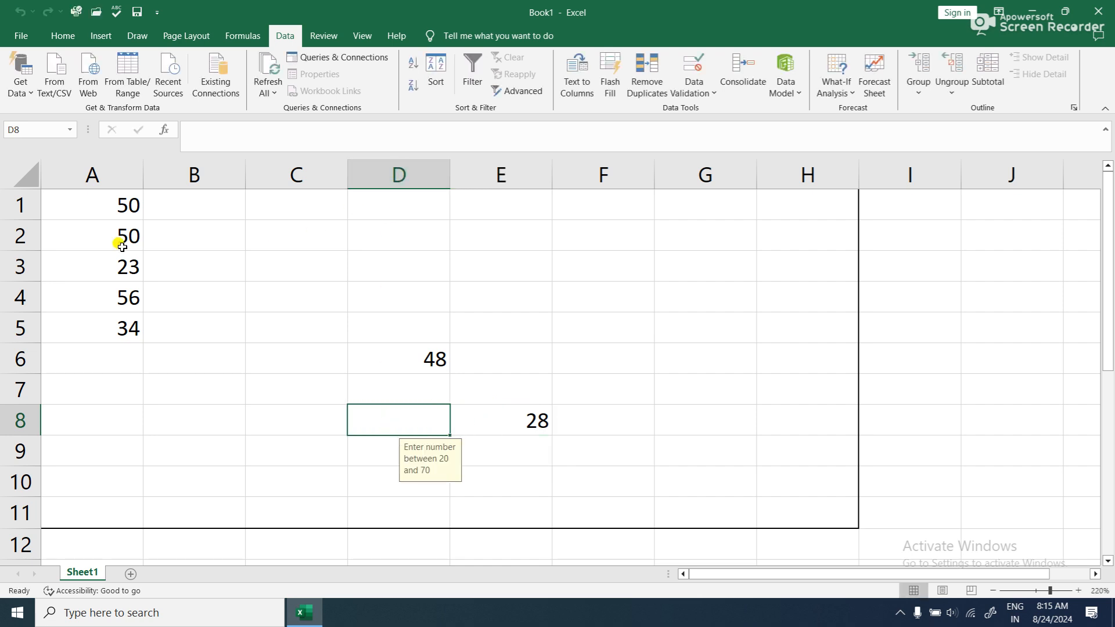
- Clear everything from A1:H11, including contents, formatting and validation rules
left_click_drag(87, 201, 799, 505)
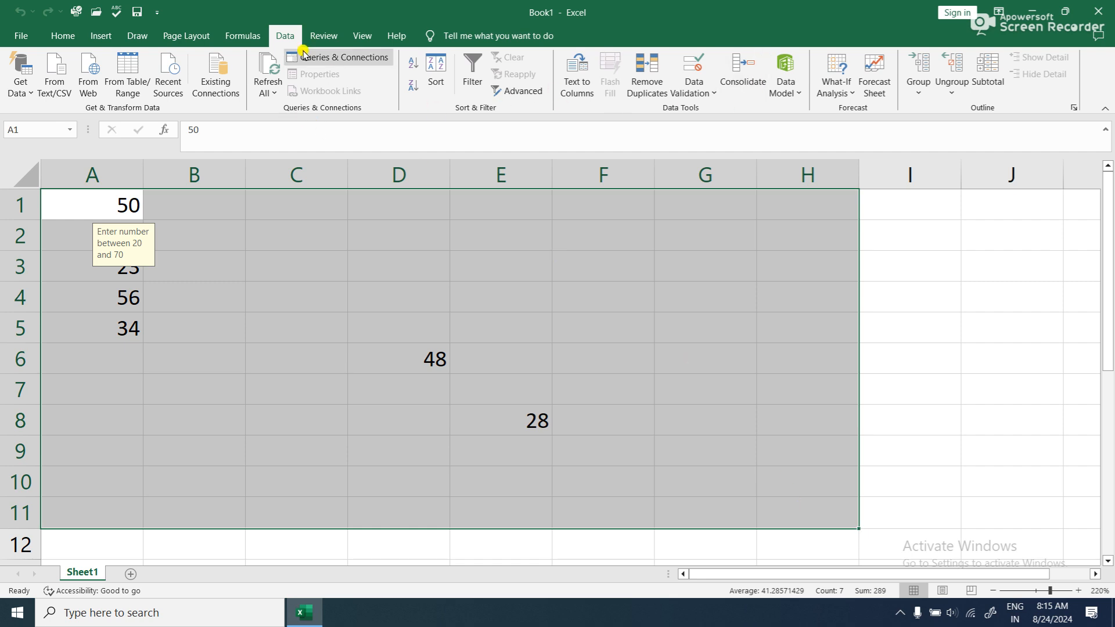
left_click(65, 40)
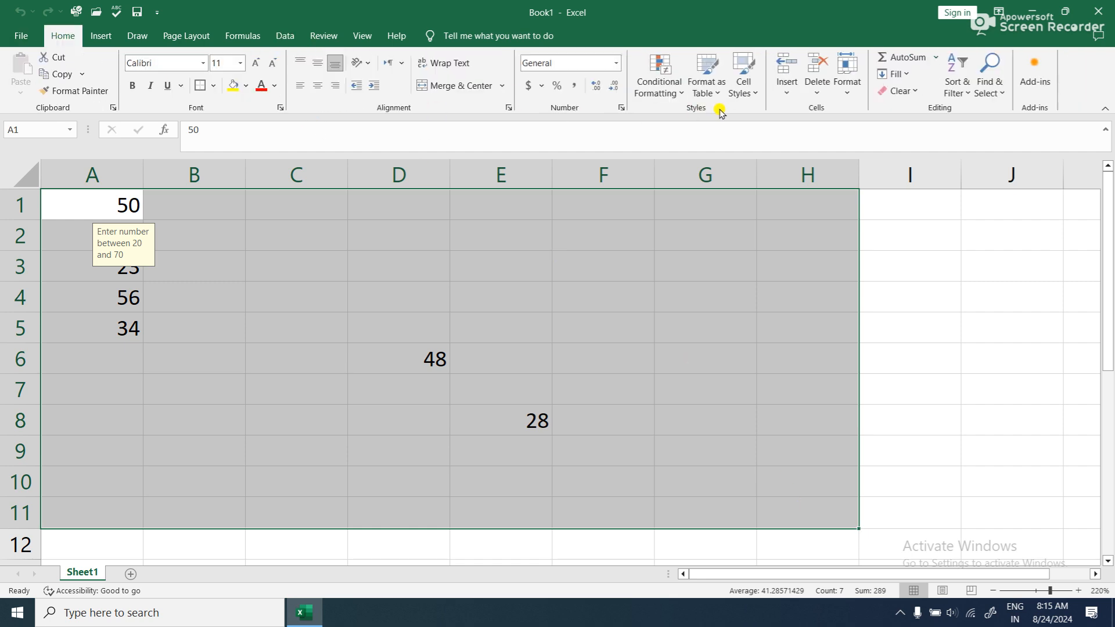
left_click(902, 91)
left_click(916, 113)
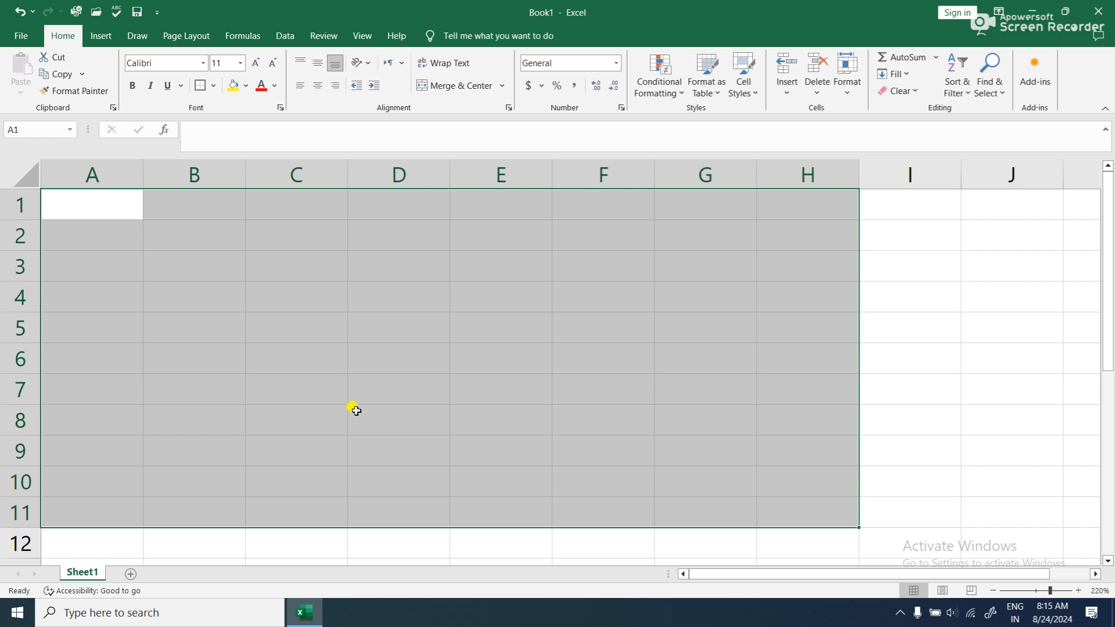
- Apply an outside border around the emptied range A1:H11
left_click(356, 411)
left_click(105, 199)
mouse_move(105, 199)
left_mouse_down()
mouse_move(804, 443)
mouse_move(827, 498)
left_mouse_up()
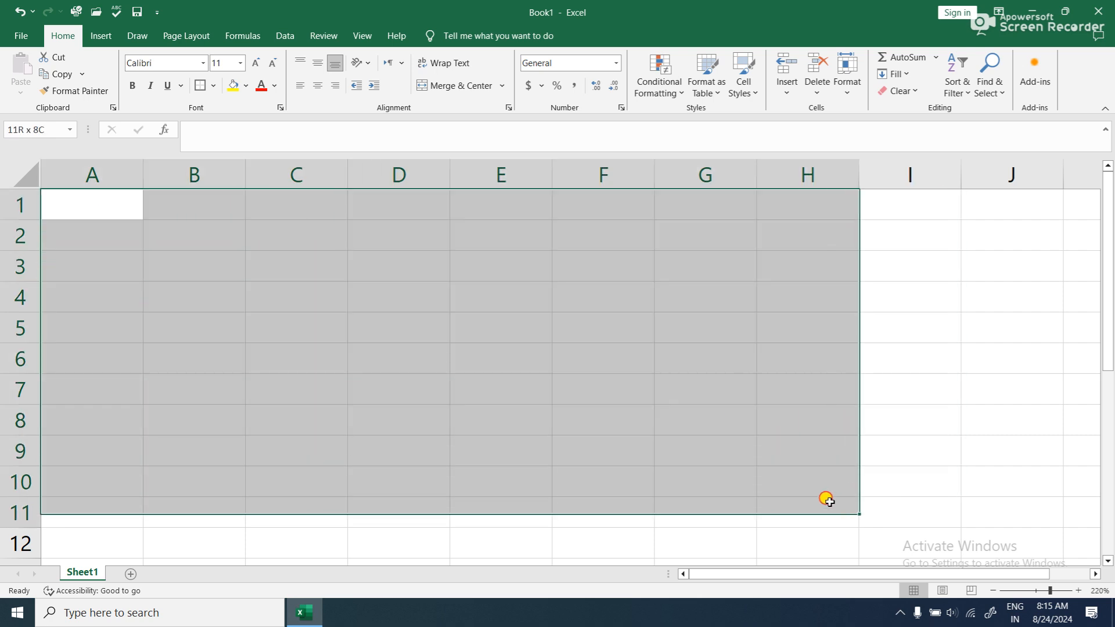
left_click(201, 86)
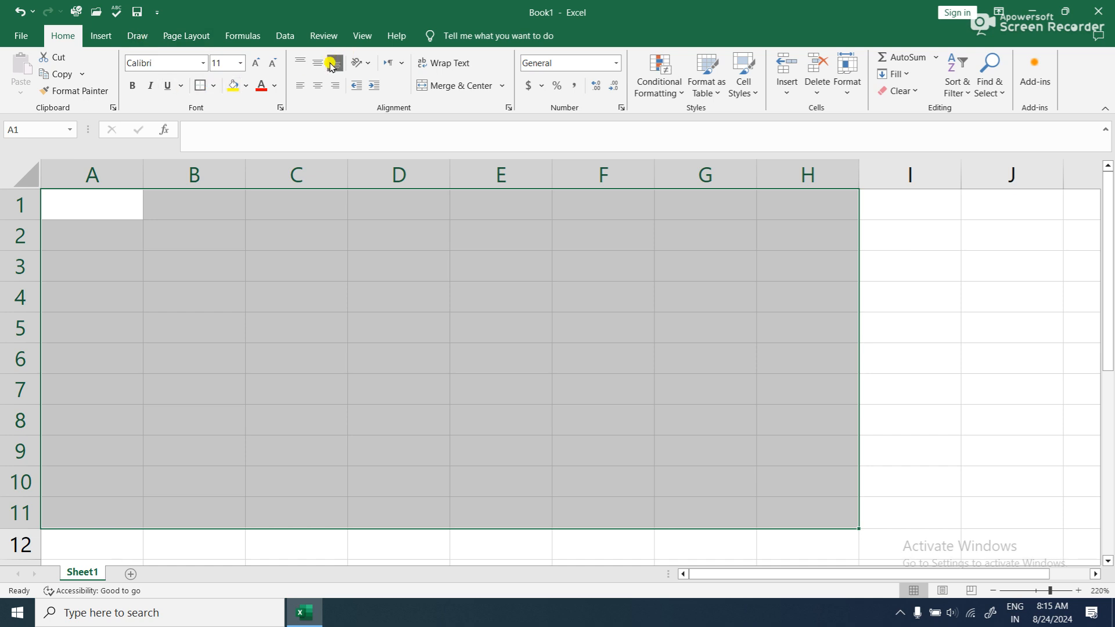
- Open the Data Validation settings for A1:H11 and allow only whole numbers
left_click(284, 36)
left_click(709, 95)
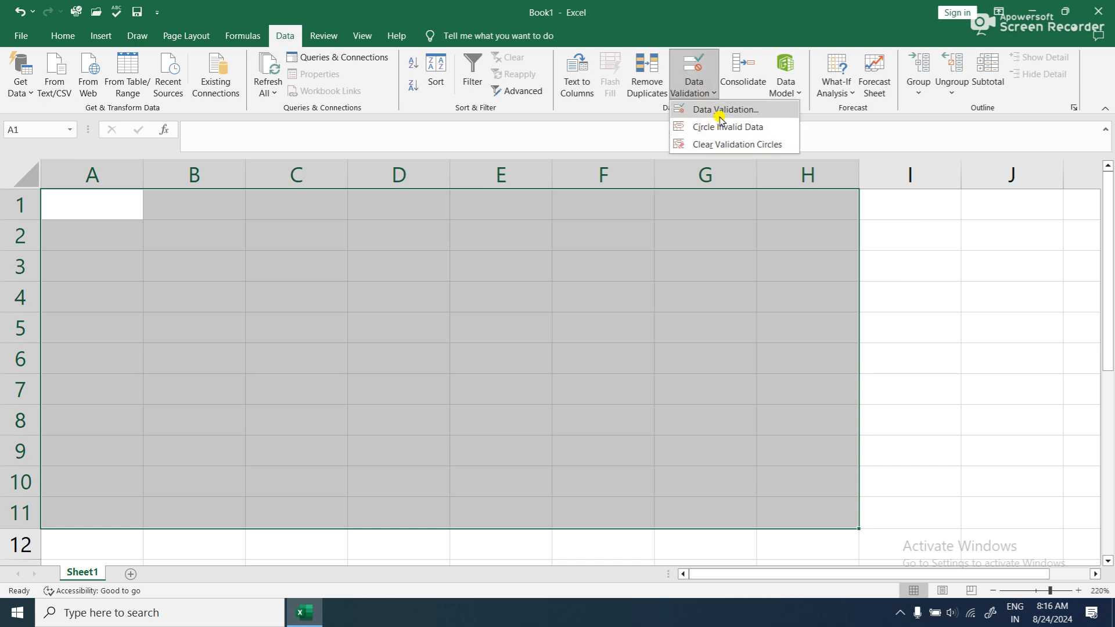
left_click(714, 109)
left_click(727, 151)
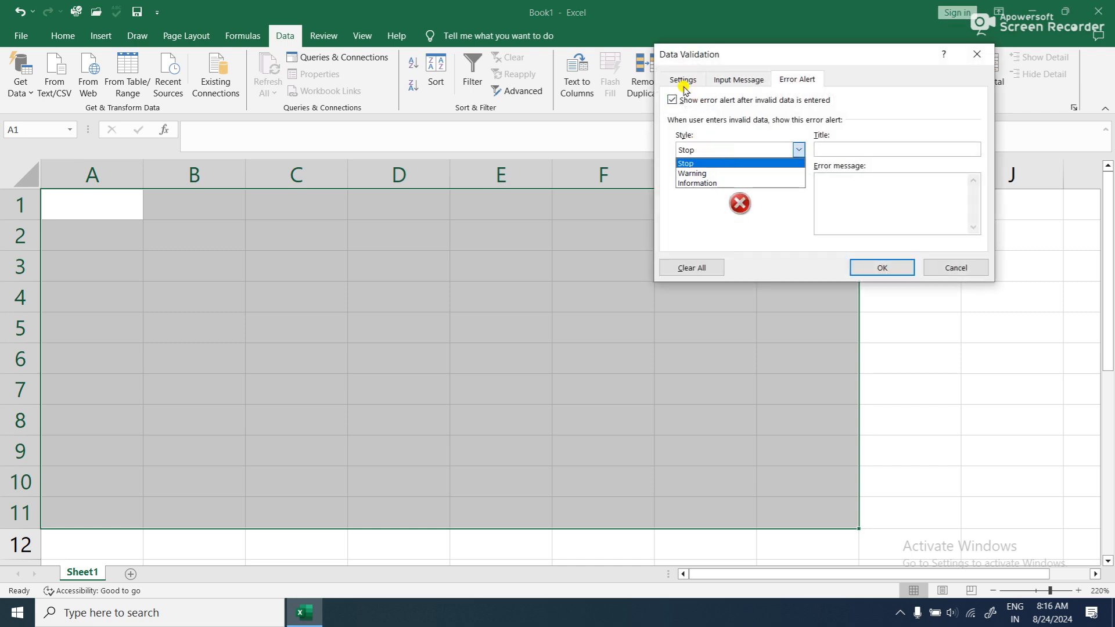
left_click(683, 79)
left_click(733, 129)
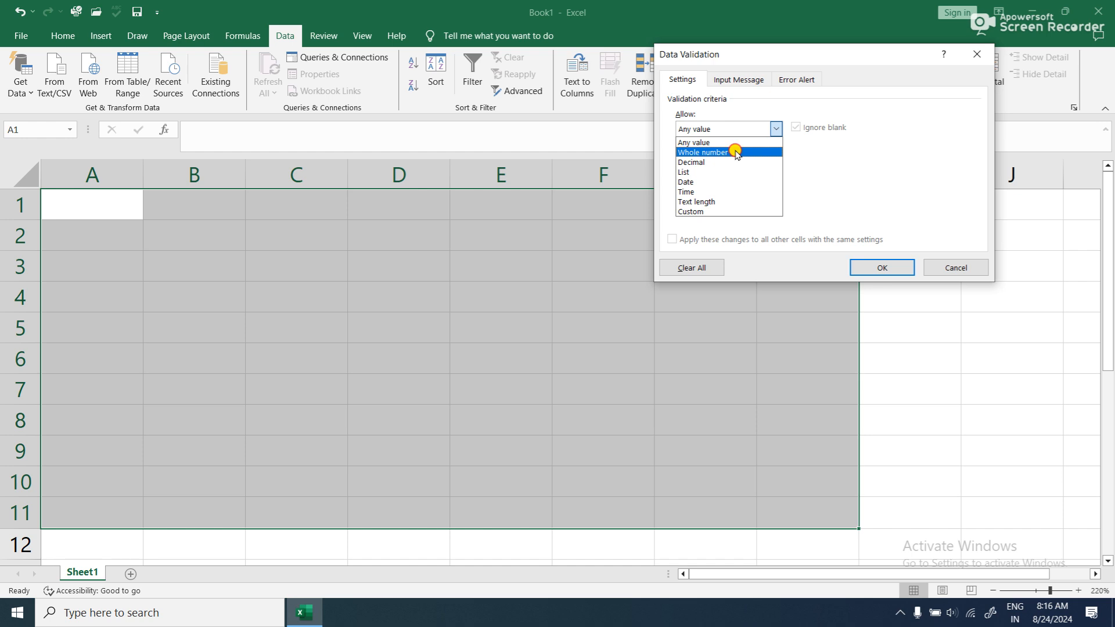
left_click(734, 152)
- Try the "not between" condition for the whole-number rule and review the available conditions and data types
left_click(734, 160)
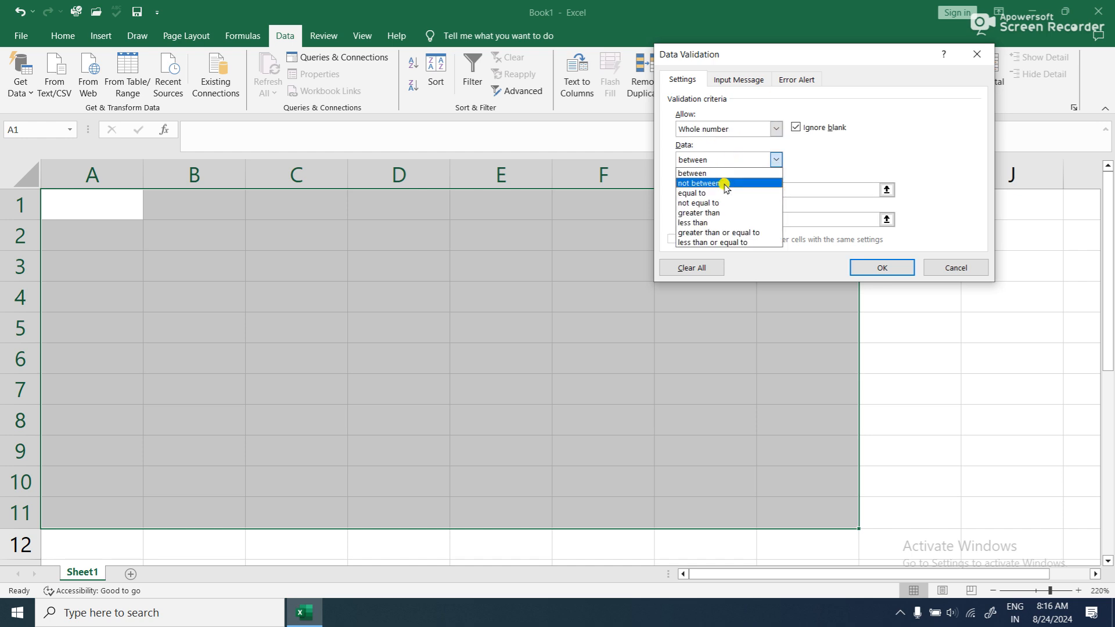
left_click(725, 183)
left_click(724, 188)
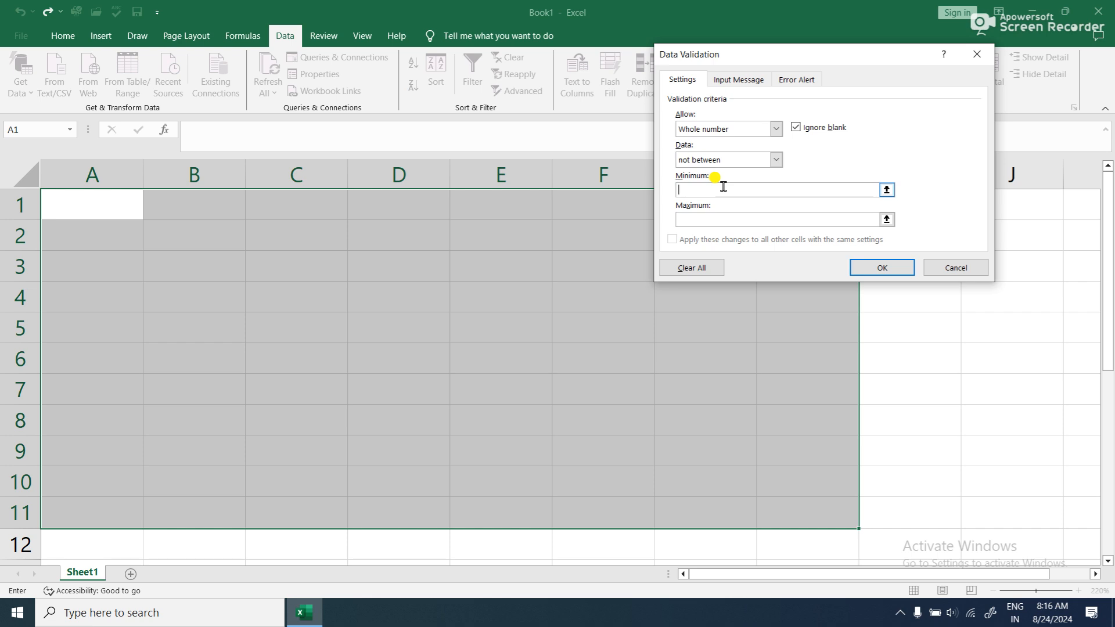
left_click(776, 159)
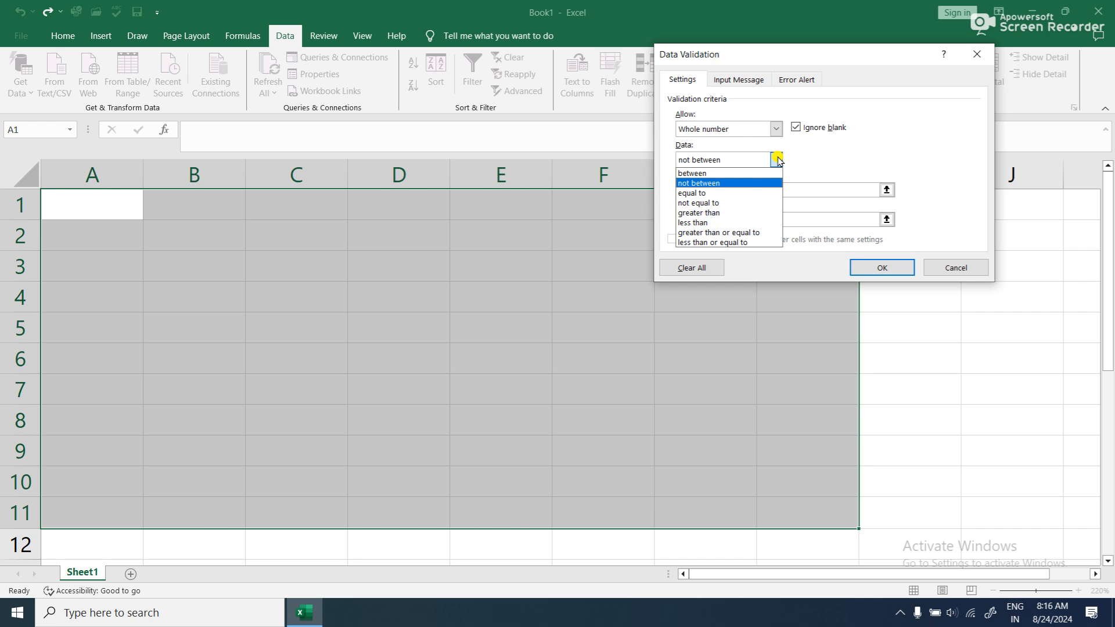
left_click(775, 128)
left_click(775, 128)
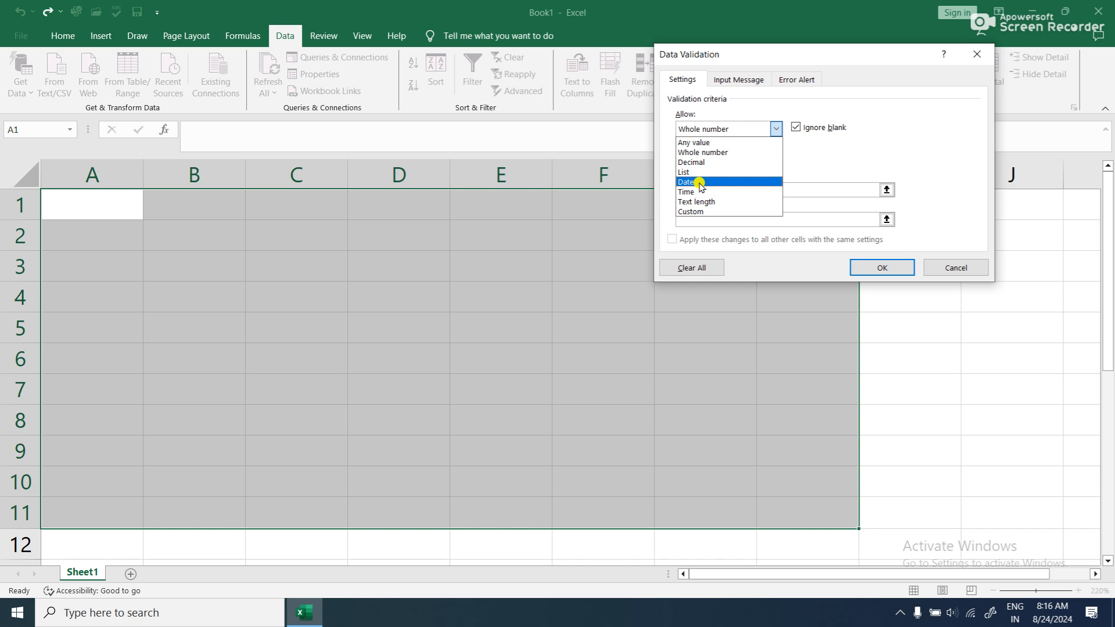
left_click(713, 152)
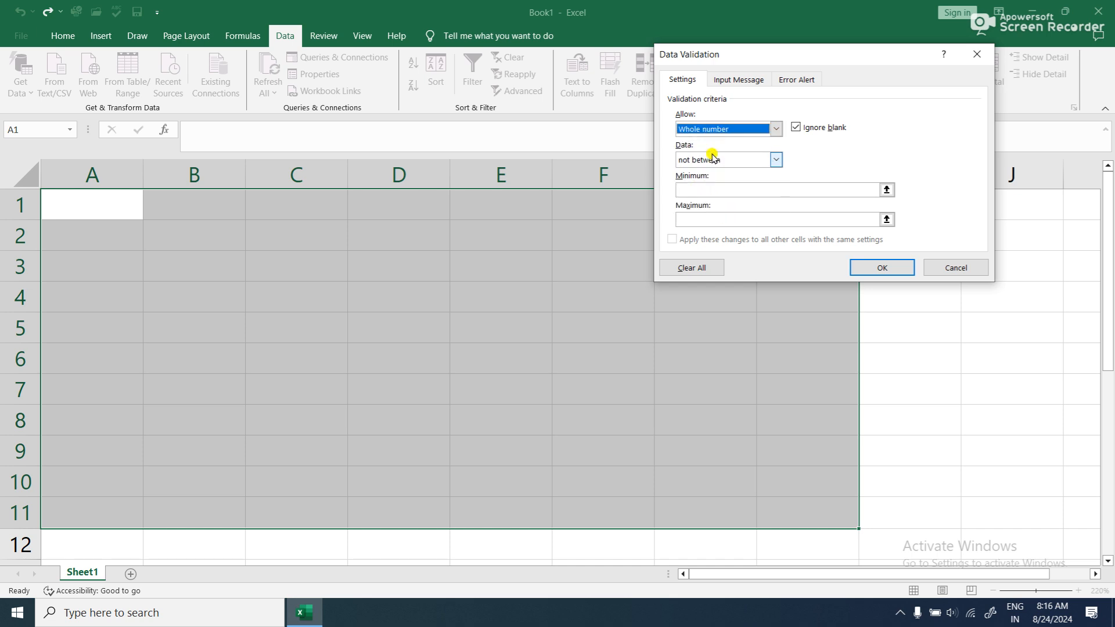
- Set the whole-number condition to "not equal to" with the value 30 and apply the rule to A1:H11
left_click(724, 163)
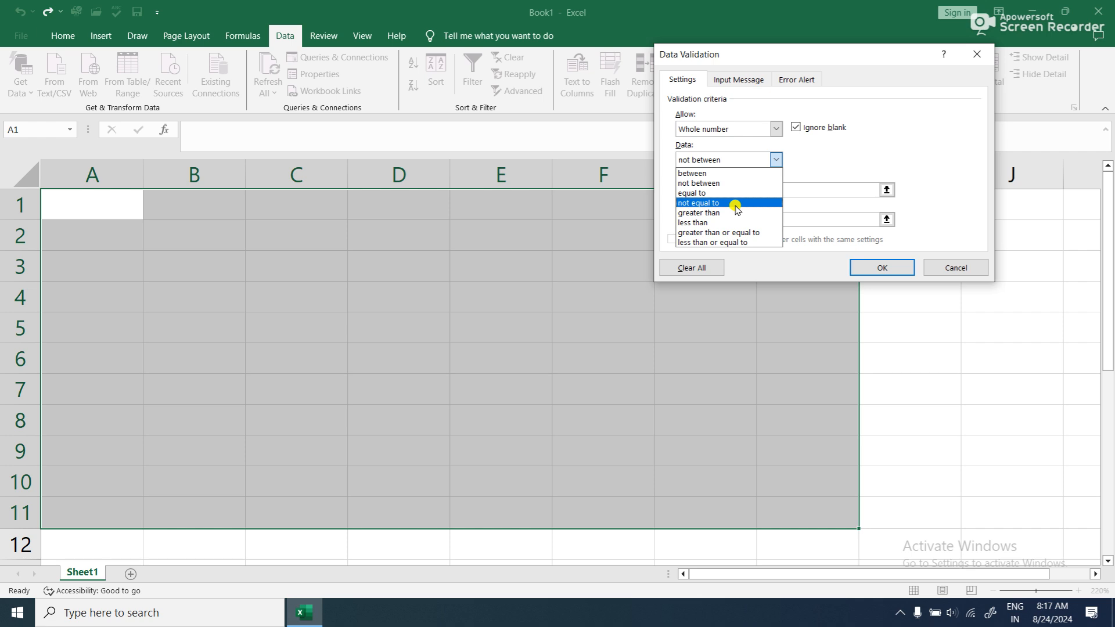
left_click(736, 203)
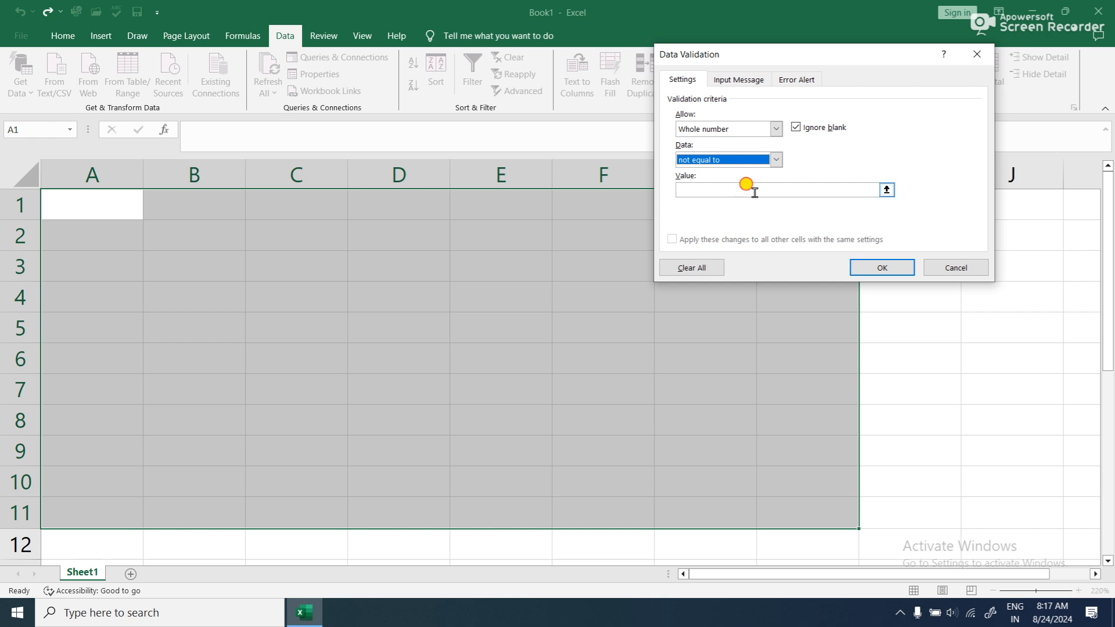
left_click(755, 191)
type("30")
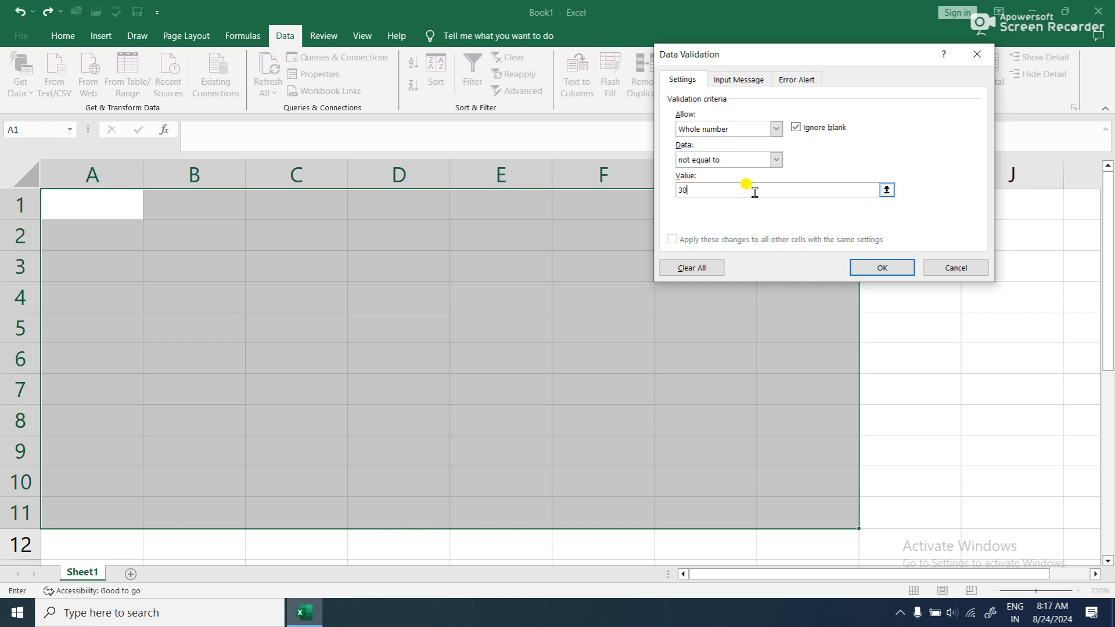
left_click(877, 267)
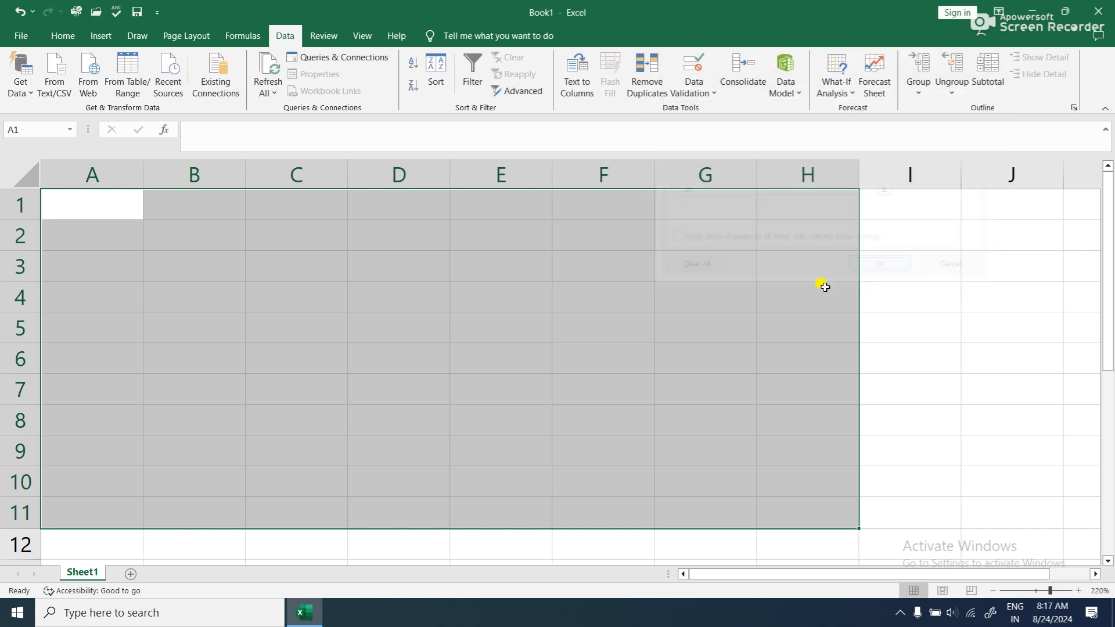
- Test the validation rule by trying to enter 30 in A1
type("30")
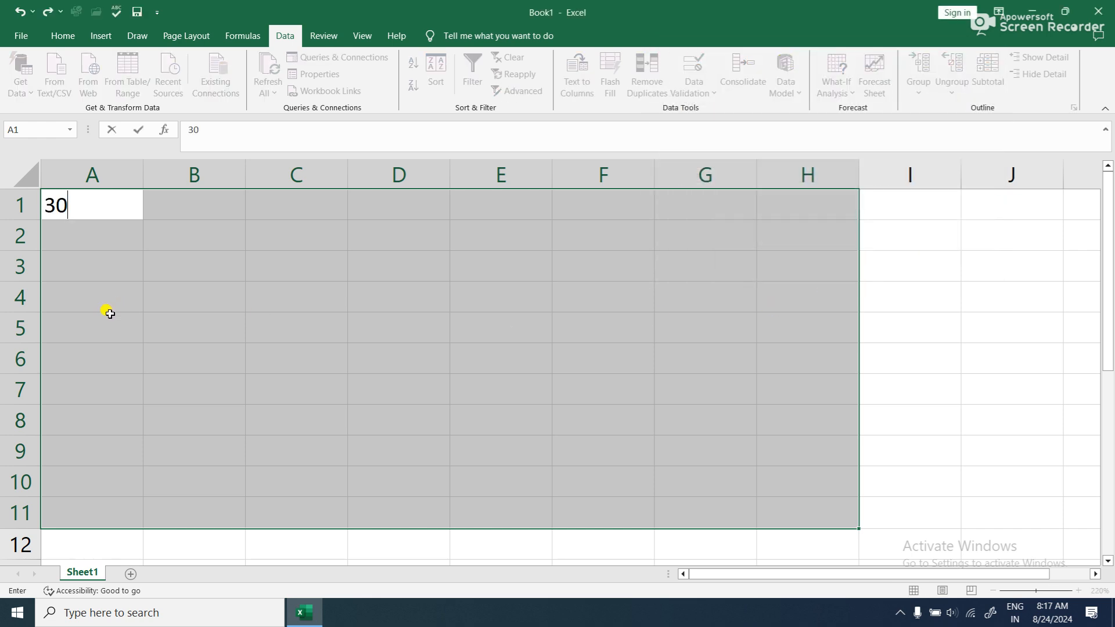
key("Return")
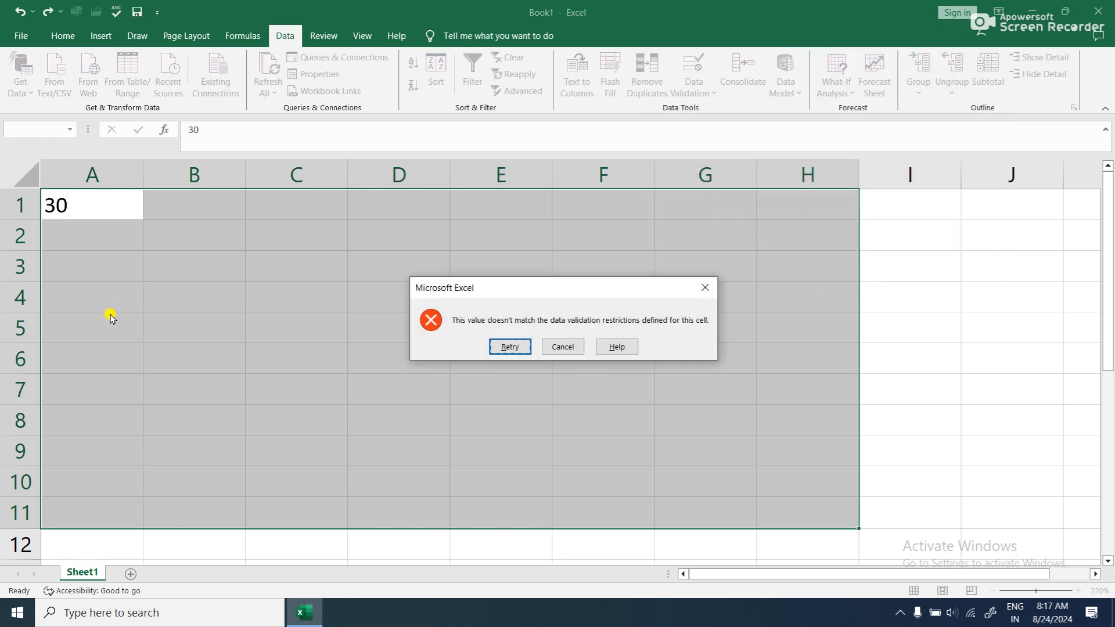
key("Return")
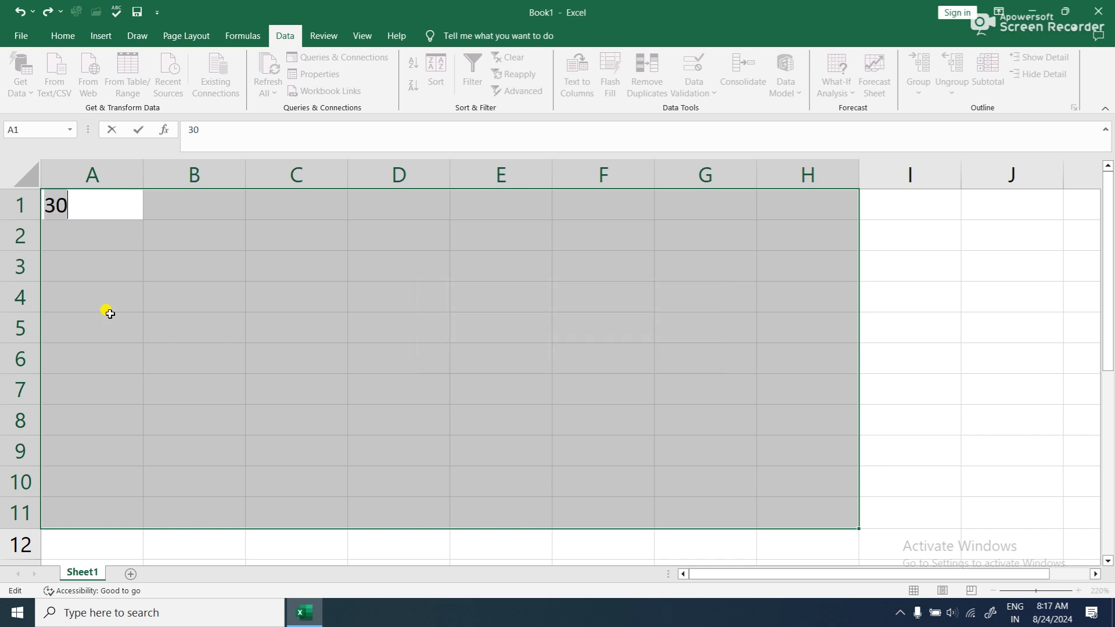
- Enter 20 in A1, 29 in A2 and 31 in A3
key("BackSpace")
type("20")
key("Return")
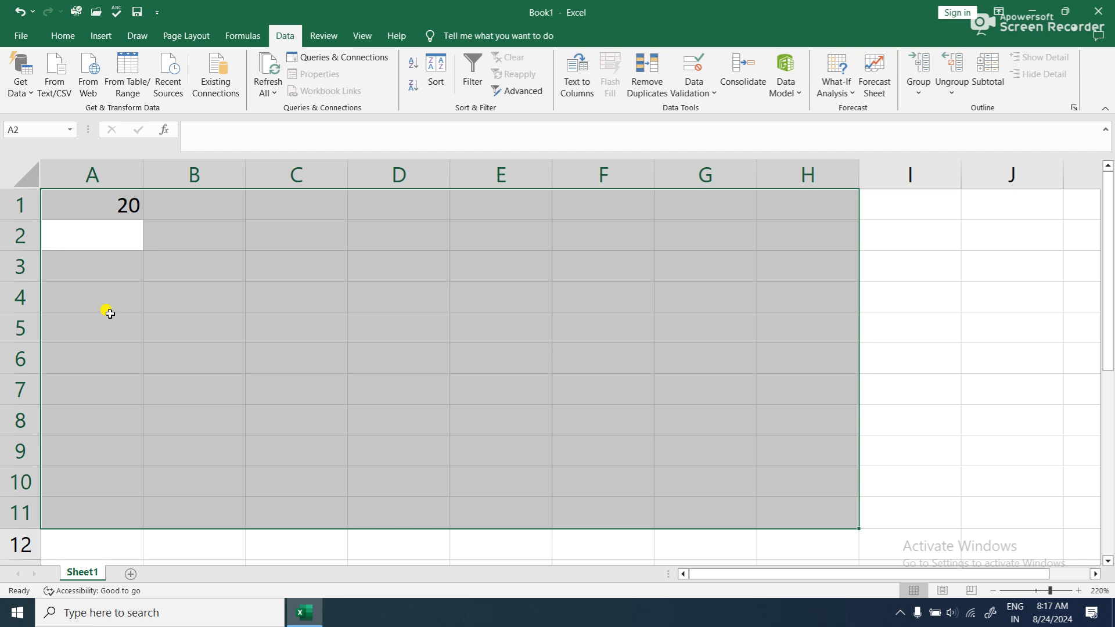
type("29")
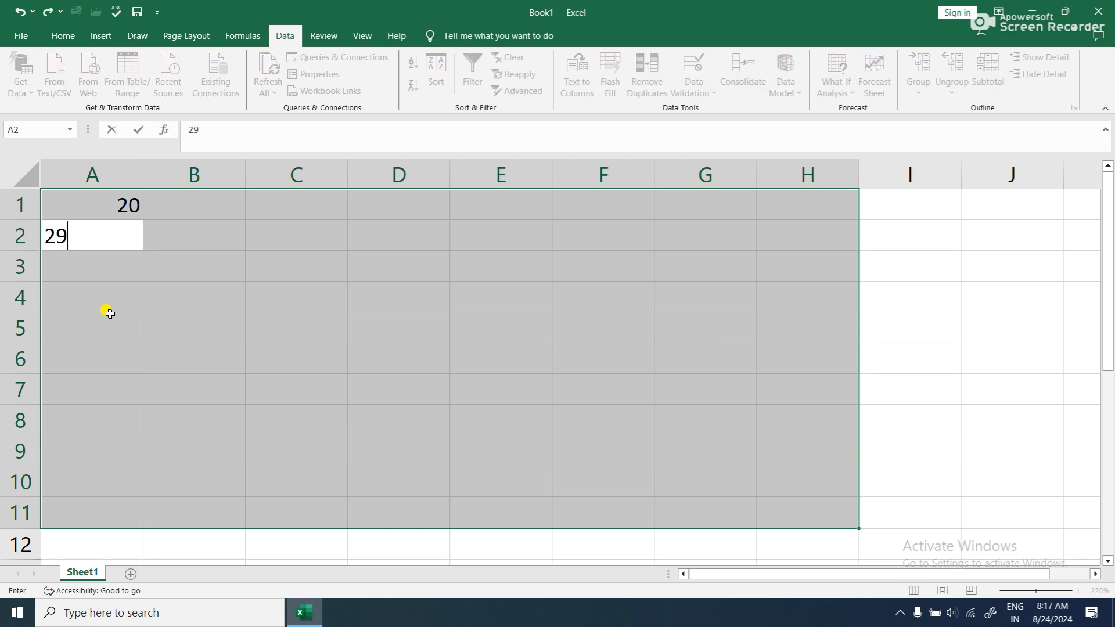
key("Return")
type("31")
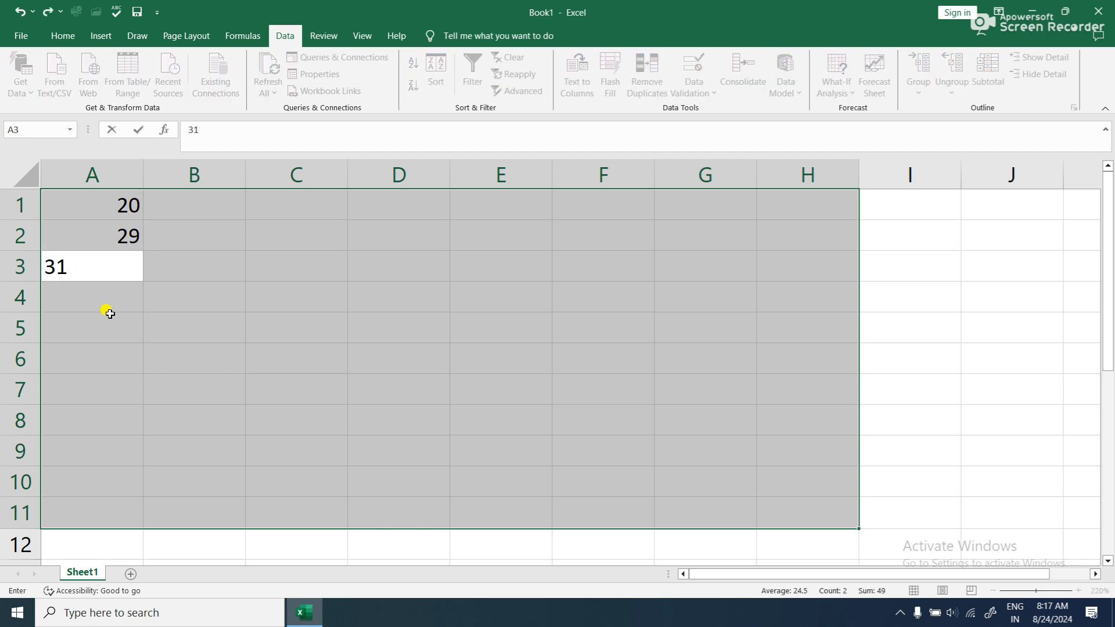
key("Return")
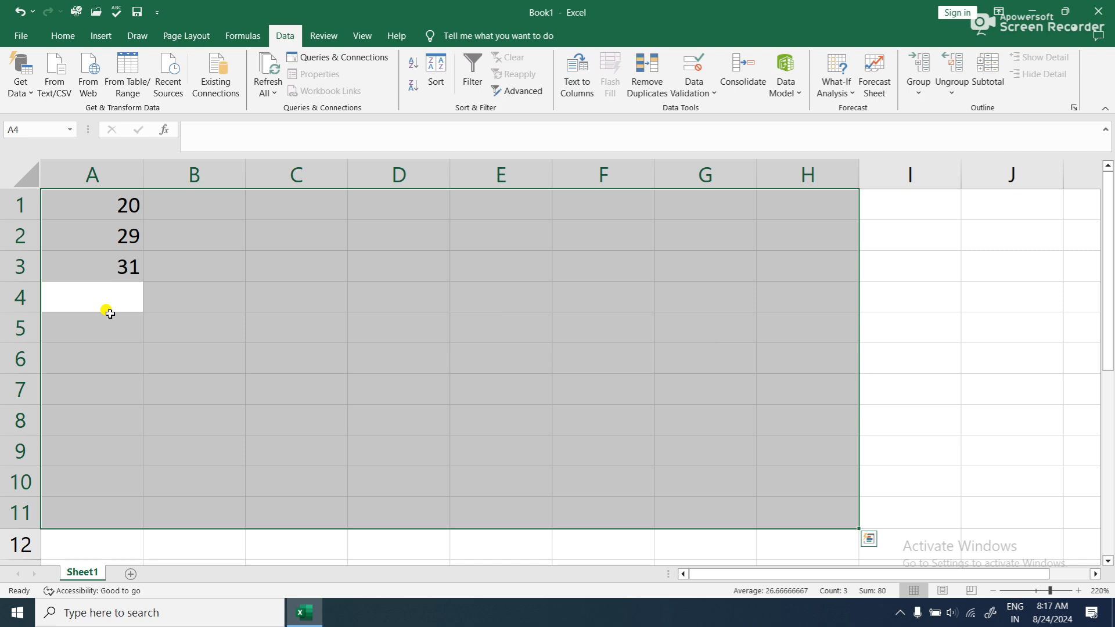
- Try to enter the excluded value 30 in A4 and cancel the entry
type("30")
key("Return")
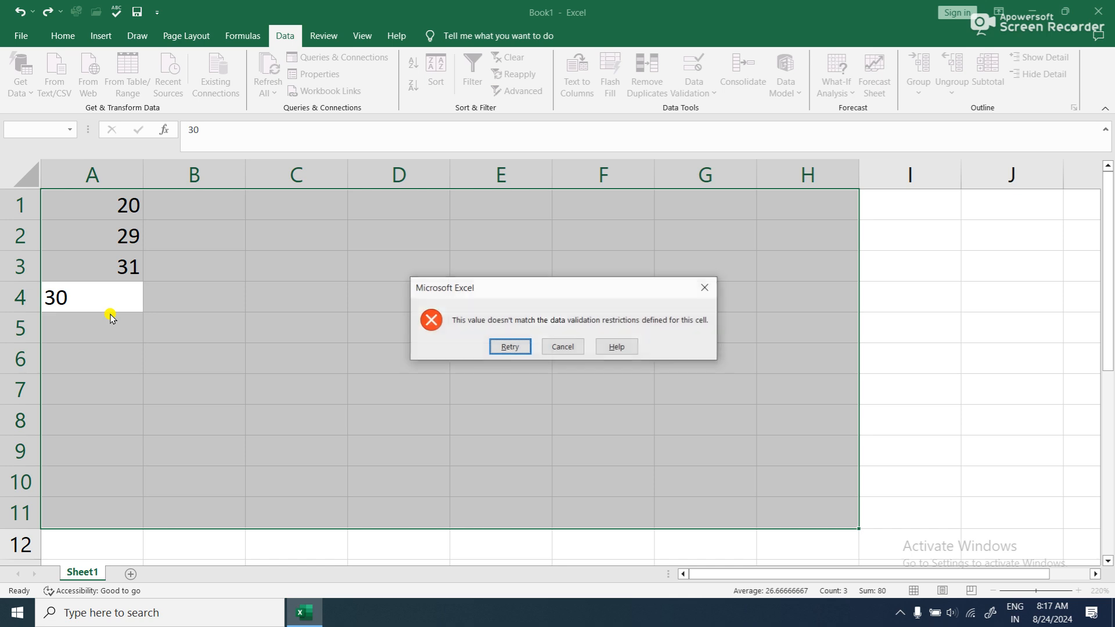
left_click(559, 347)
- Clear everything from A1:H11, including the entered numbers and the validation rule
left_click(61, 35)
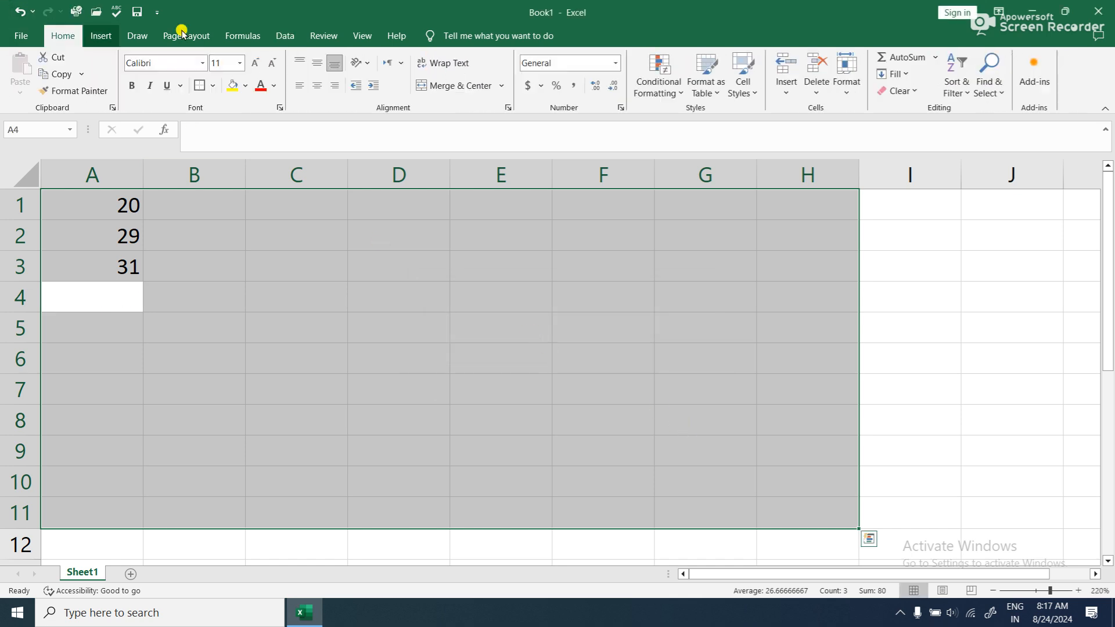
left_click(922, 93)
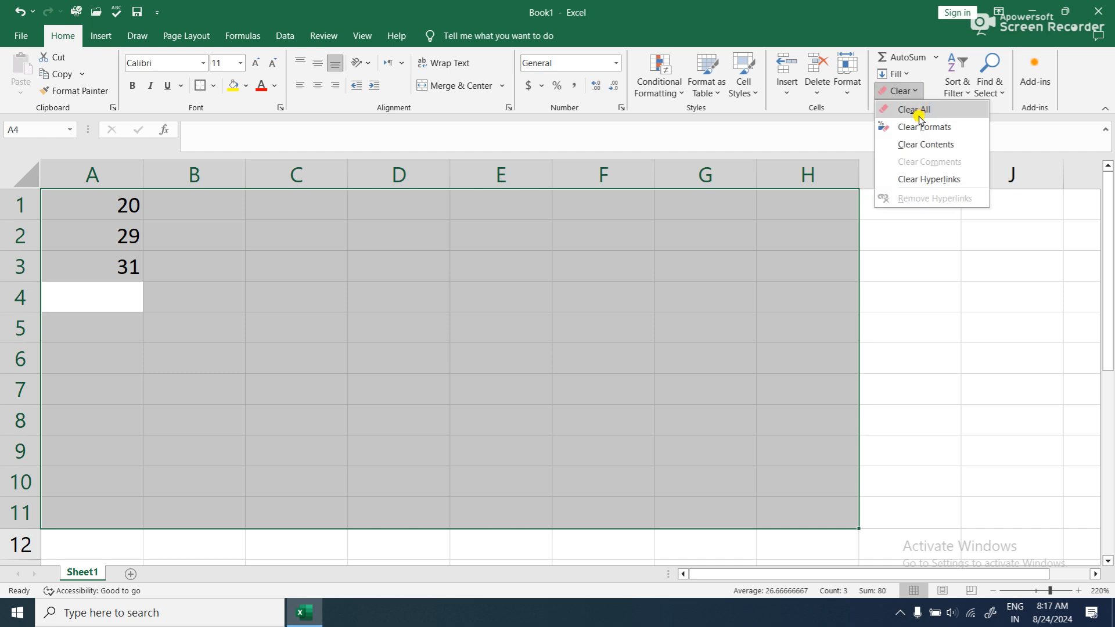
left_click(919, 112)
- Open the Data Validation settings for A1:H11 and choose whole numbers with the "greater than" condition
left_click(285, 35)
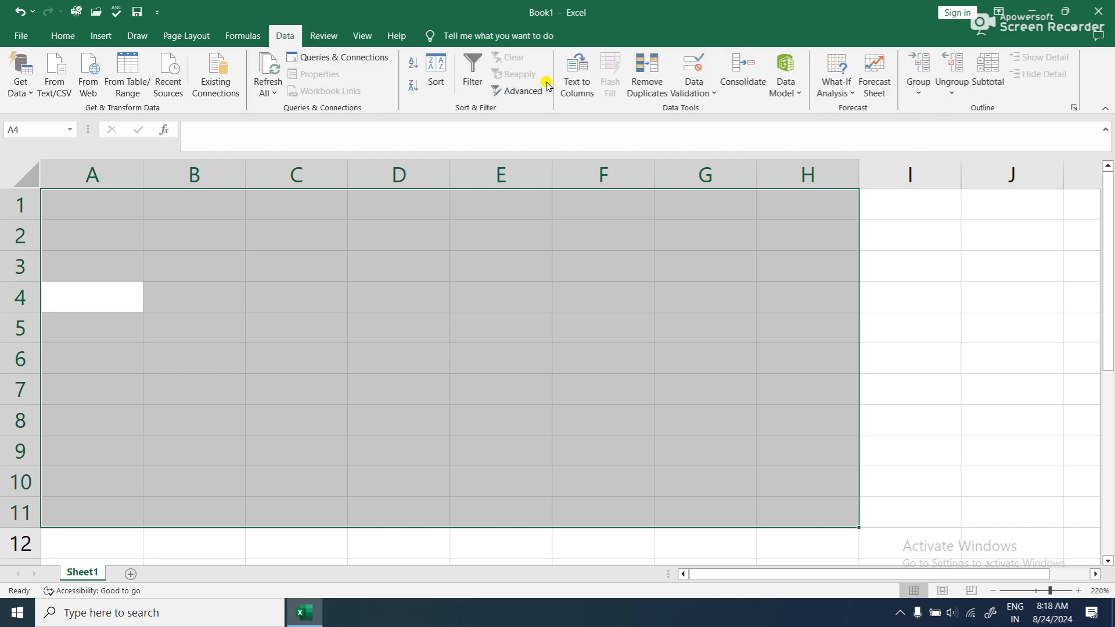
left_click(686, 93)
left_click(696, 111)
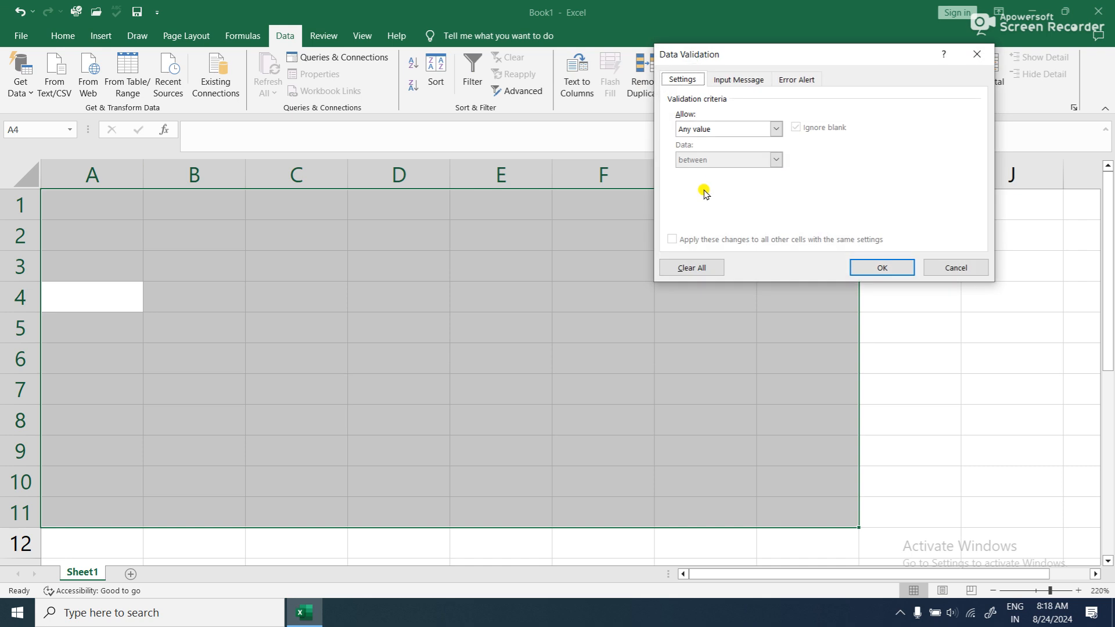
left_click(742, 129)
left_click(738, 147)
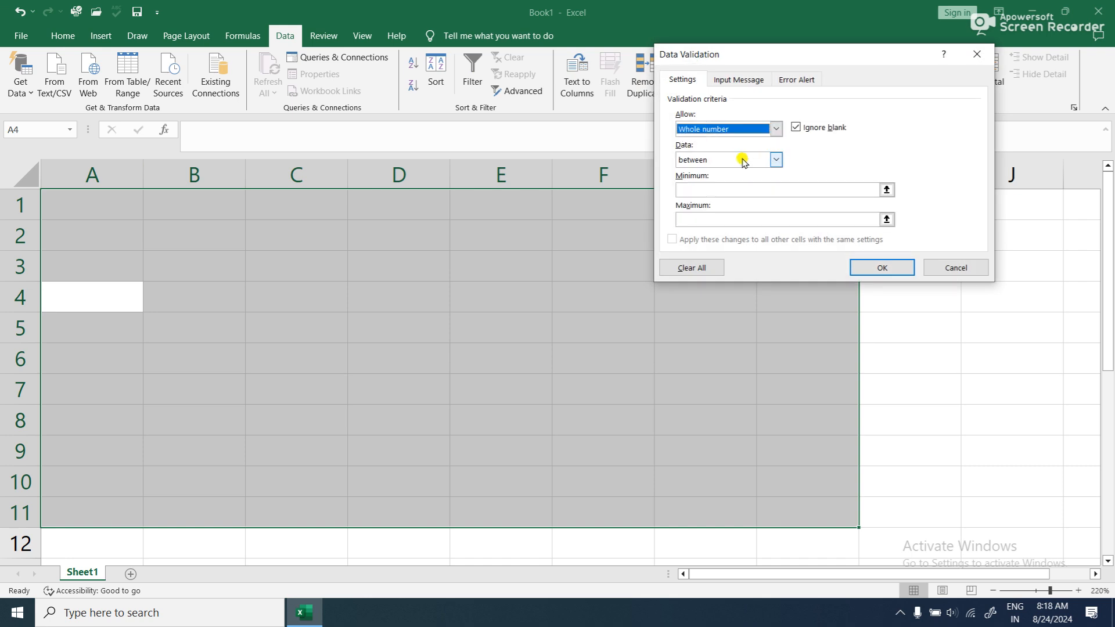
left_click(743, 161)
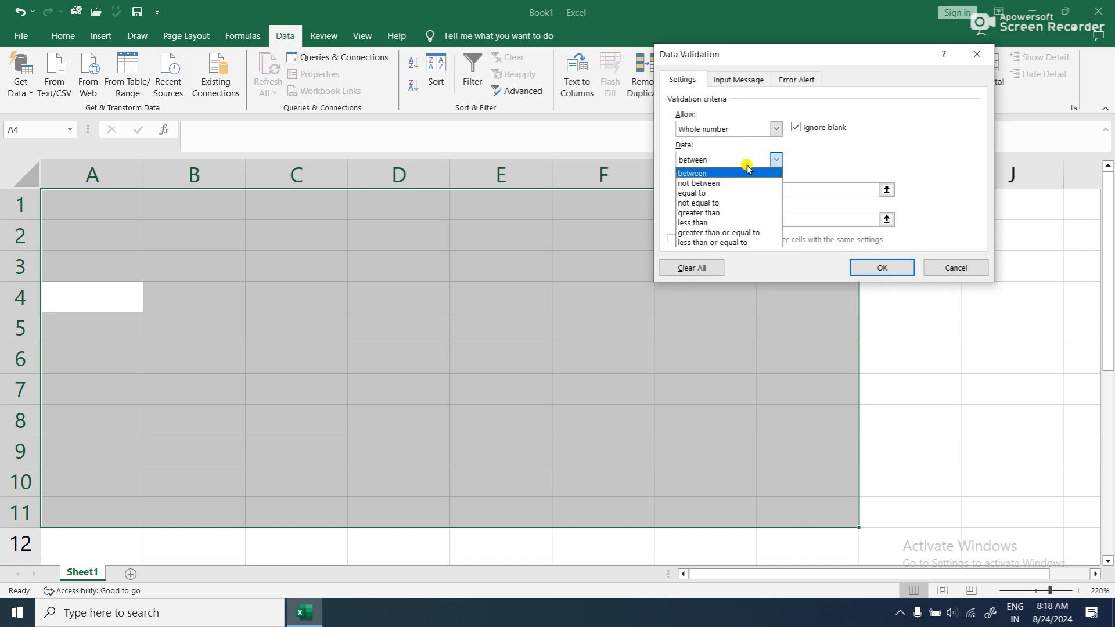
left_click(745, 213)
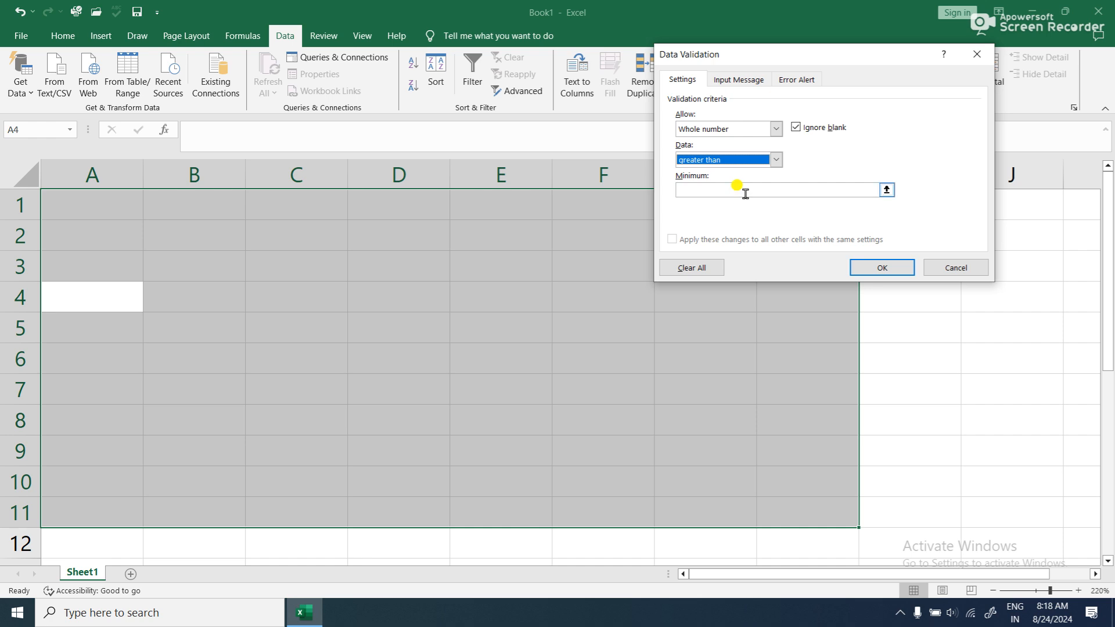
left_click(773, 161)
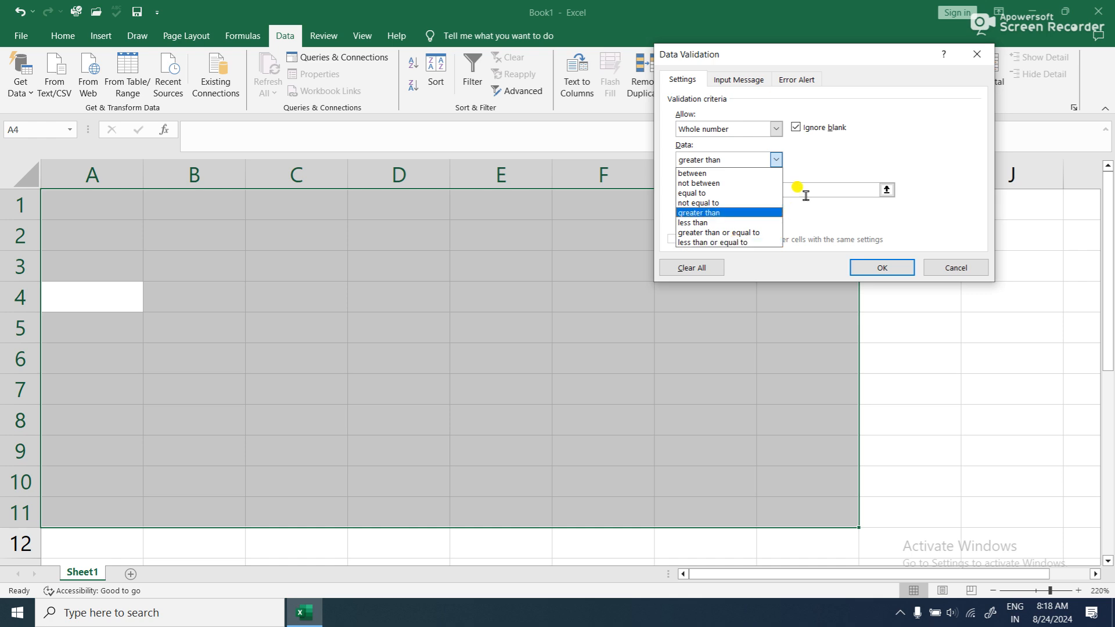
left_click(874, 148)
- Change the rule to decimals greater than or equal to a minimum of 5.25 and apply it
left_click(778, 130)
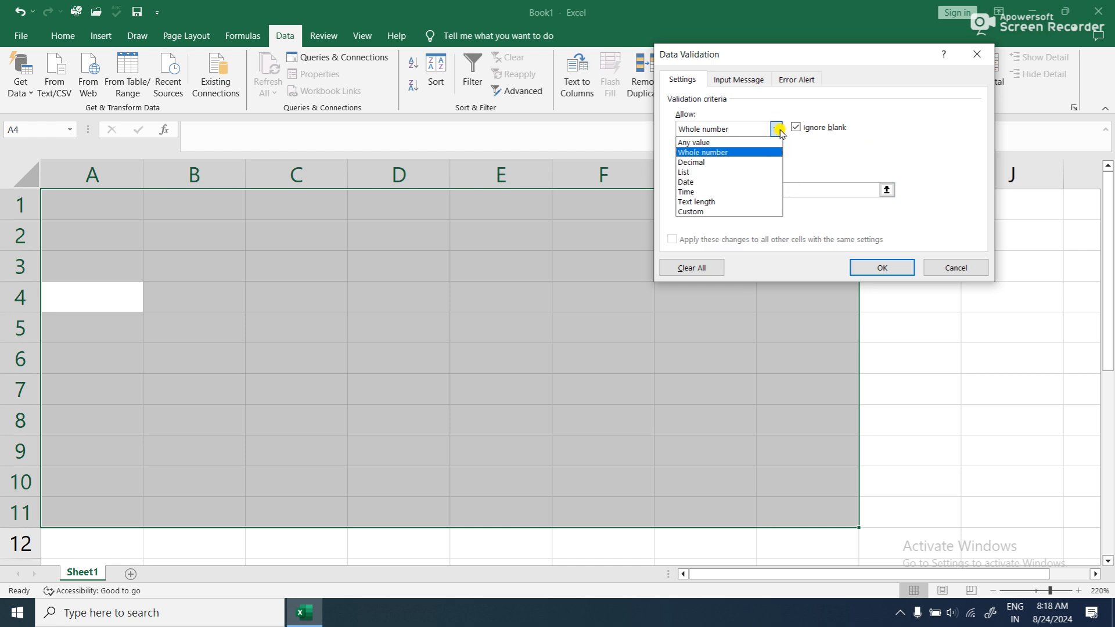
left_click(767, 163)
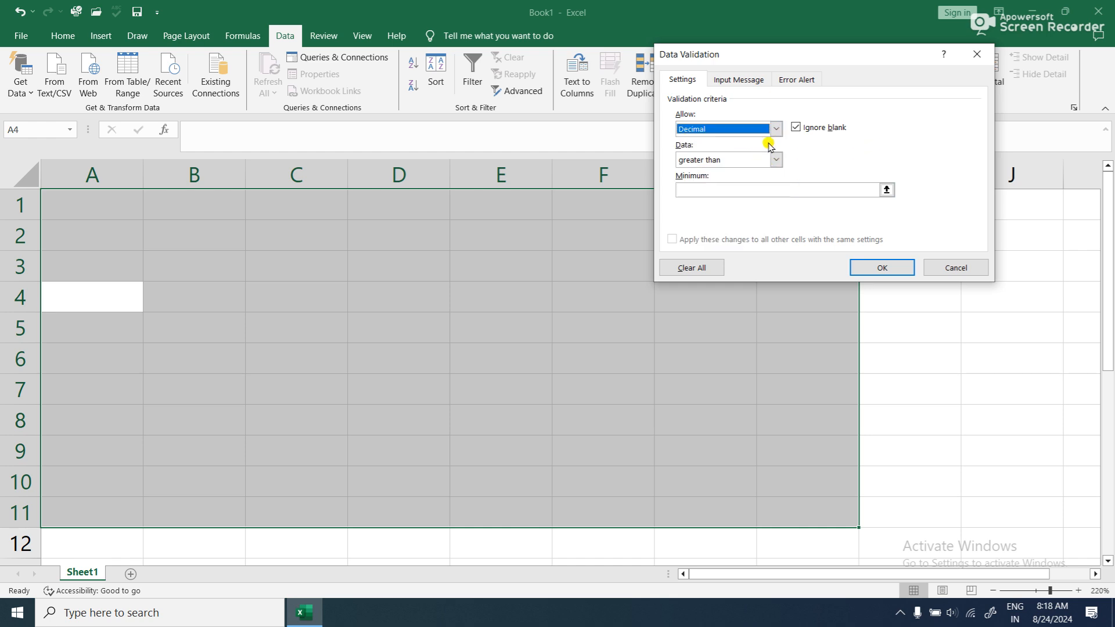
left_click(775, 159)
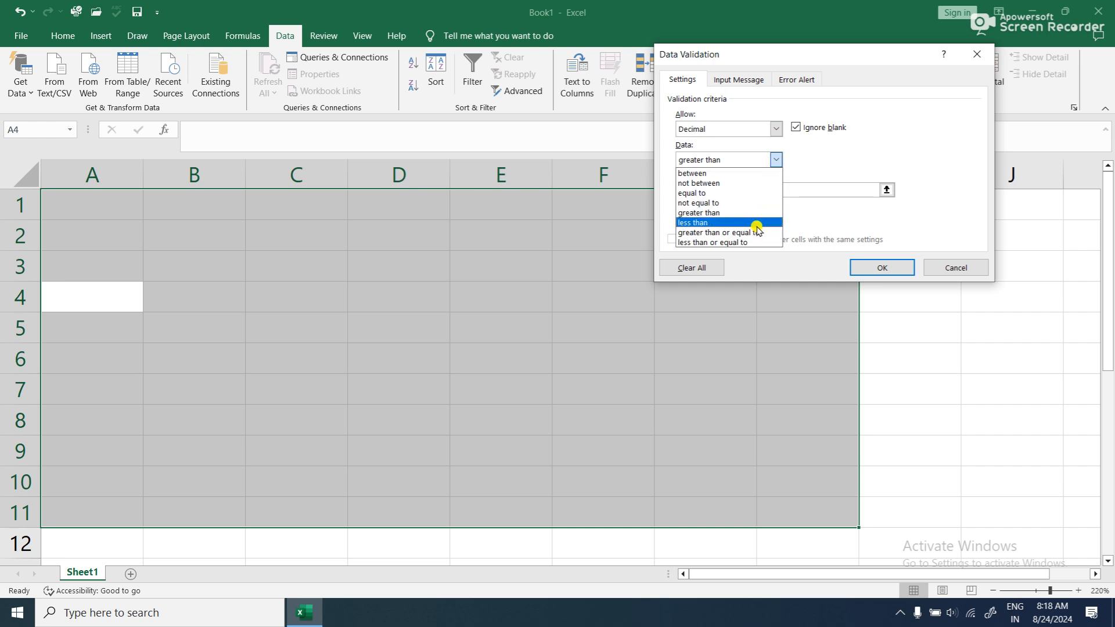
left_click(752, 233)
left_click(758, 191)
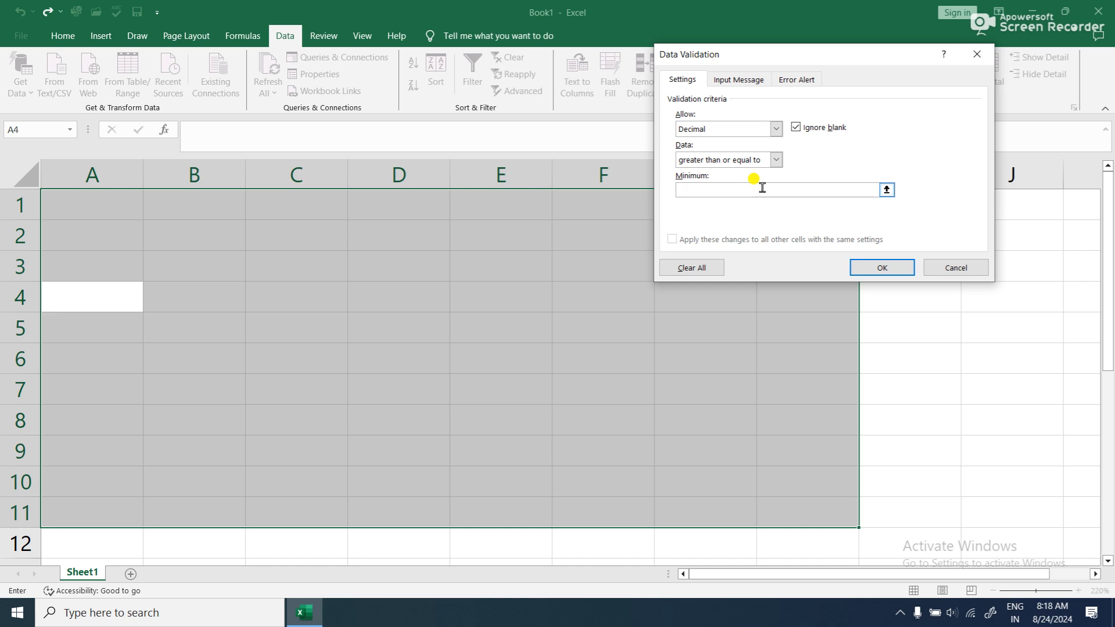
type("5")
type(".25")
left_click(890, 267)
- Test the decimal rule by trying to enter 5.24 in A4
type("5.24")
key("Return")
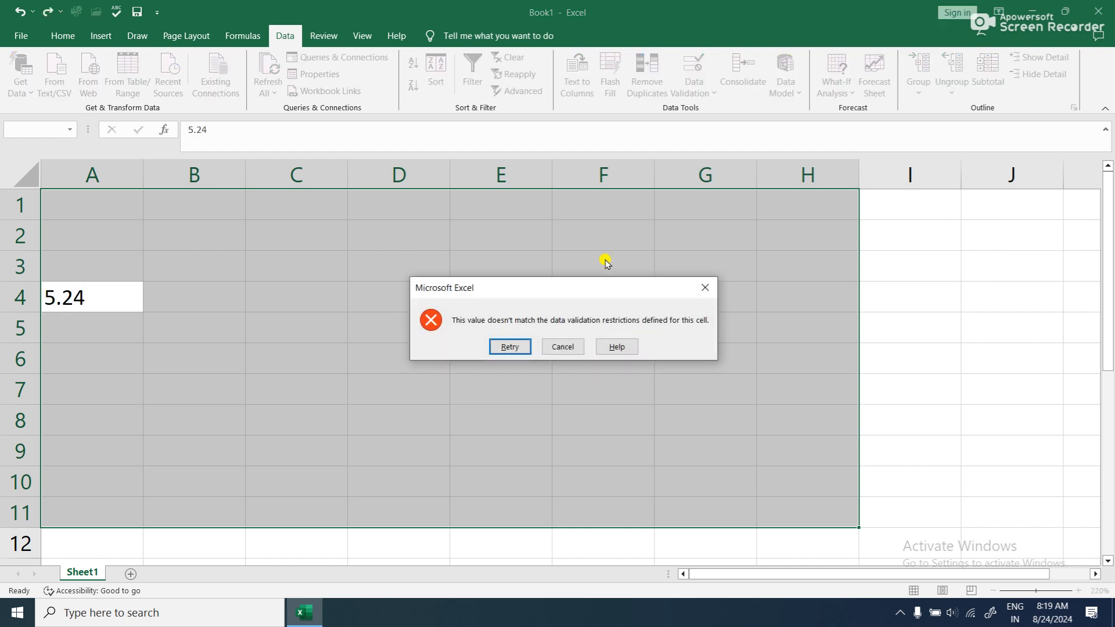
key("Return")
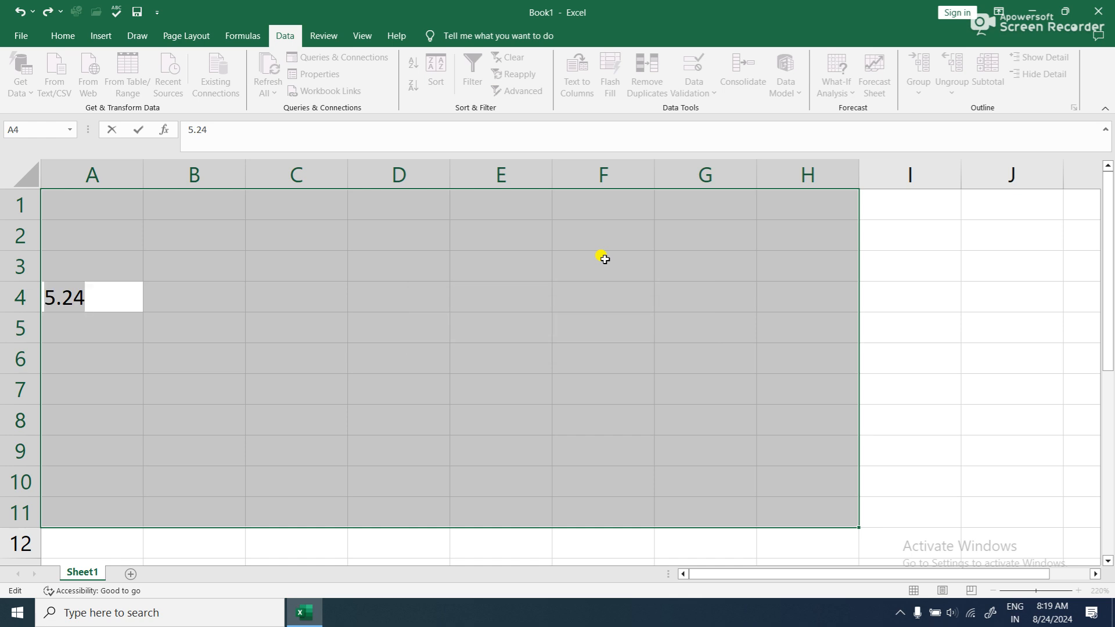
- Replace the rejected entry in A4 with 5.26
type("5.26")
key("Return")
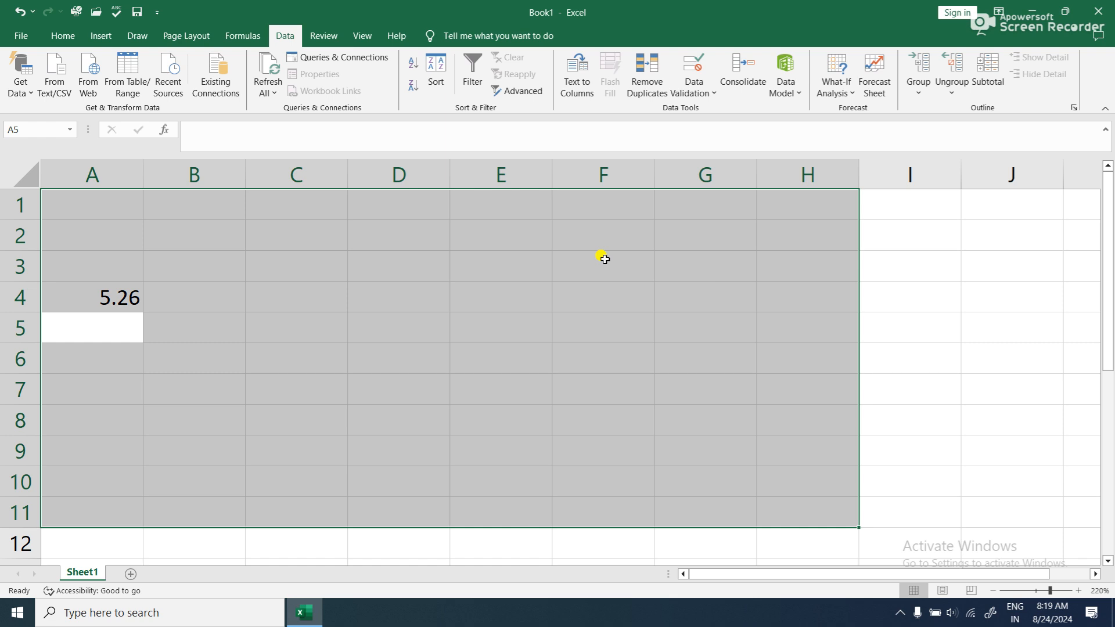
- Test further entries against the decimal rule by entering 5.27 in A5 and 6 in A6
type("5")
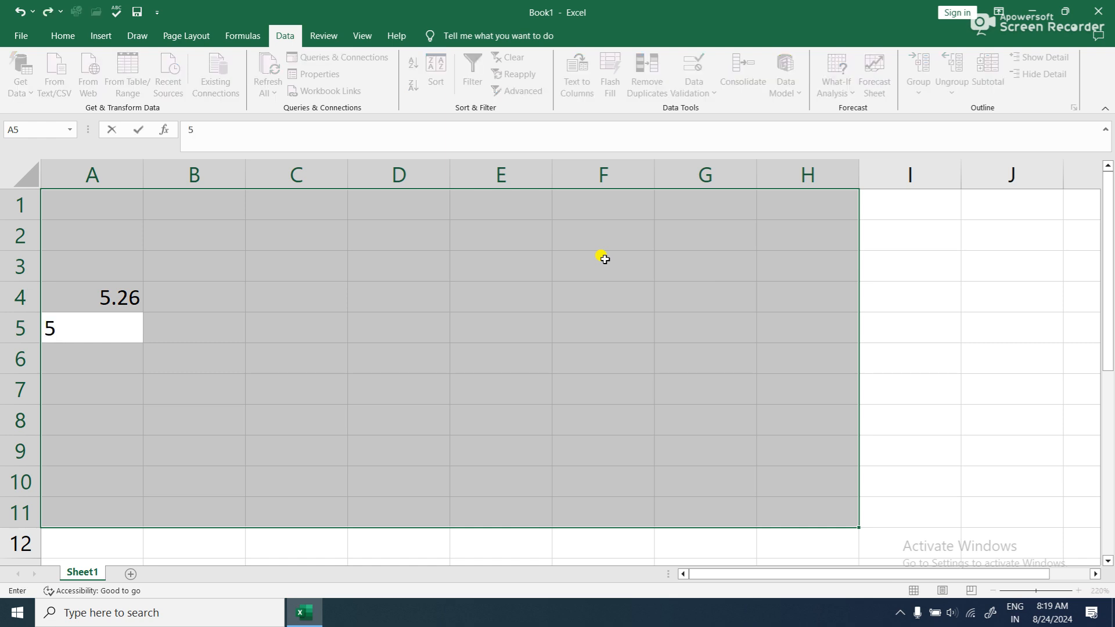
type(".27")
key("Return")
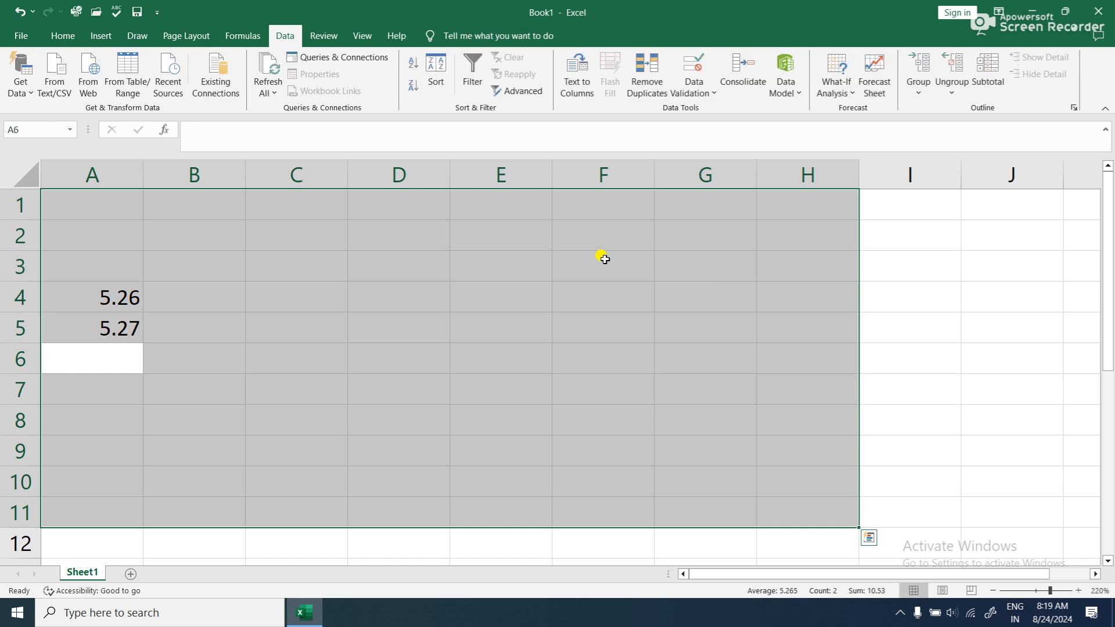
type("6")
key("Return")
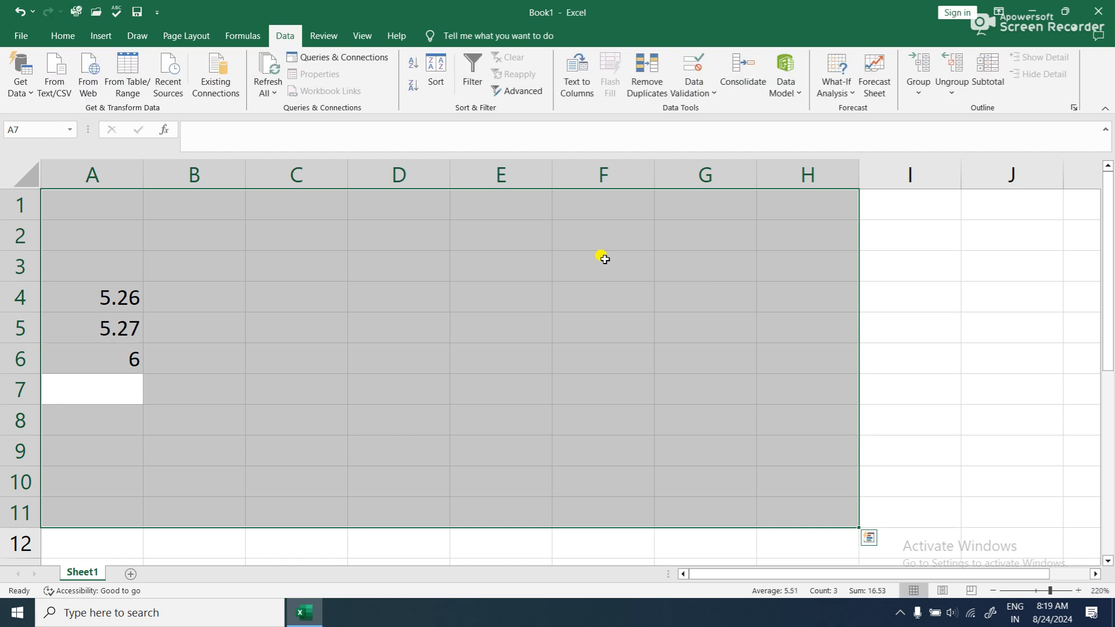
- Clear everything from A1:H11, including the test values and the validation rule
left_click(64, 36)
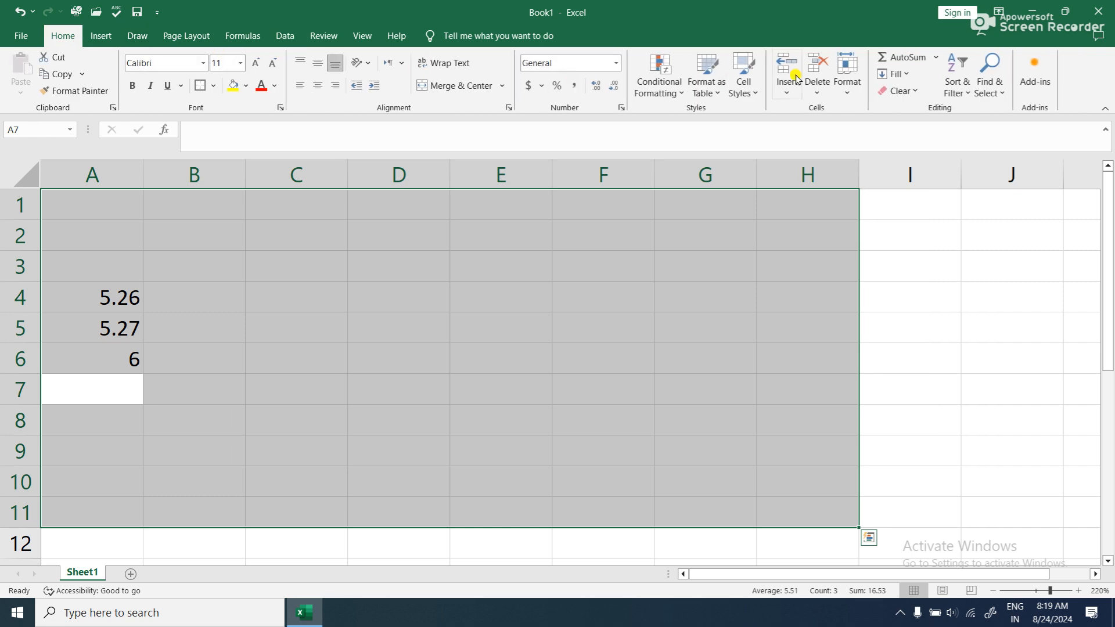
left_click(898, 90)
left_click(914, 109)
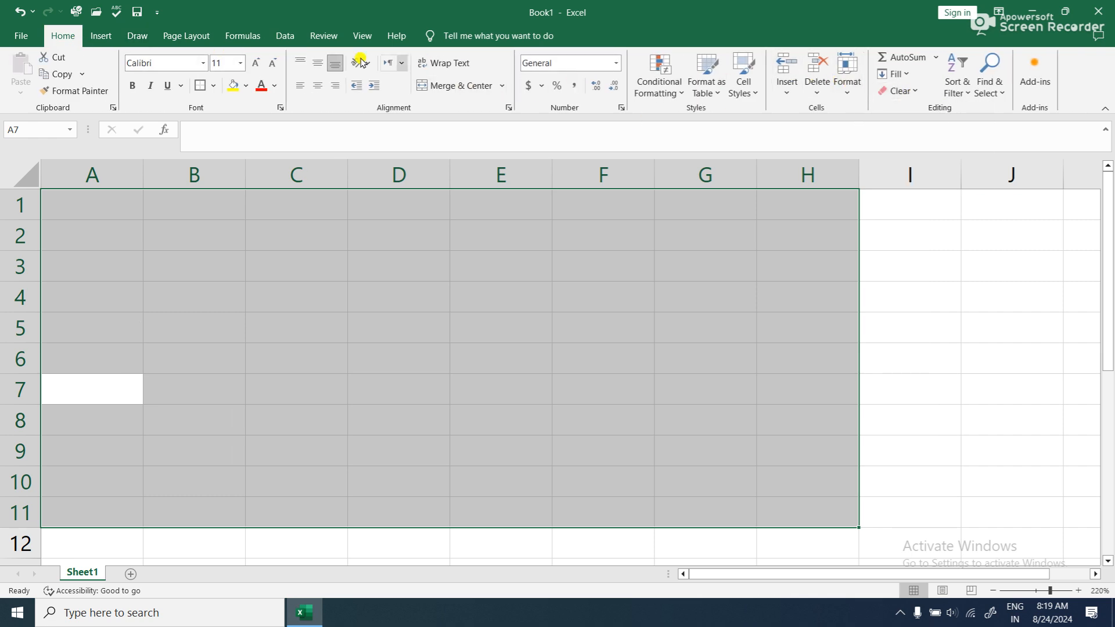
- Look over the allowed value types, including List, in the Data Validation settings for A1:H11 and close the dialog
left_click(284, 35)
left_click(684, 92)
left_click(705, 110)
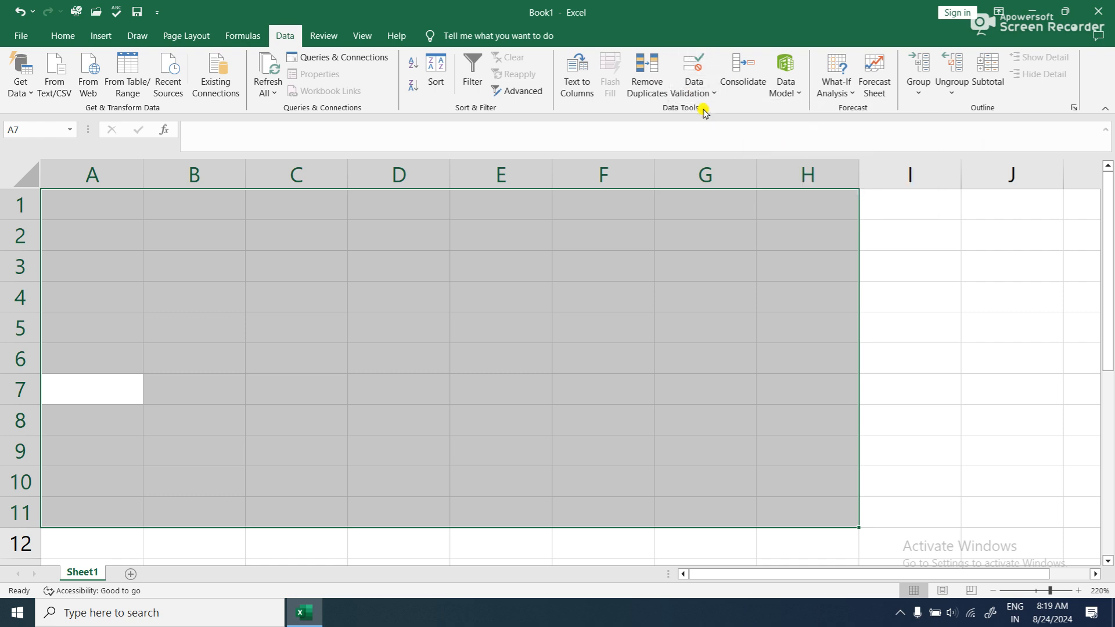
left_click(776, 128)
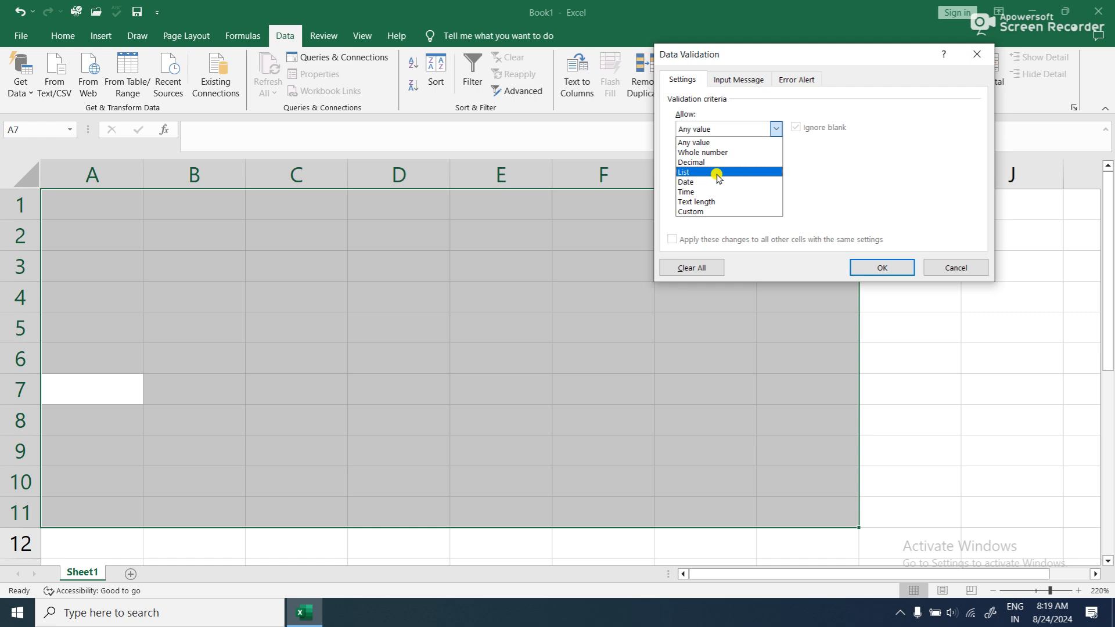
left_click(961, 273)
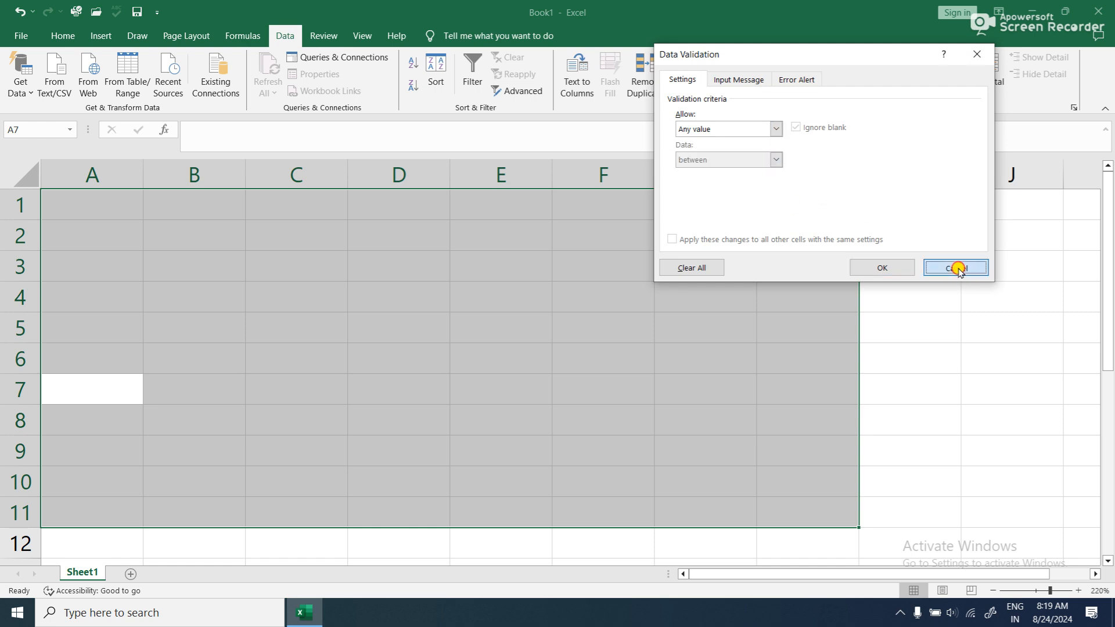
left_click(956, 268)
left_click(954, 264)
left_click(591, 270)
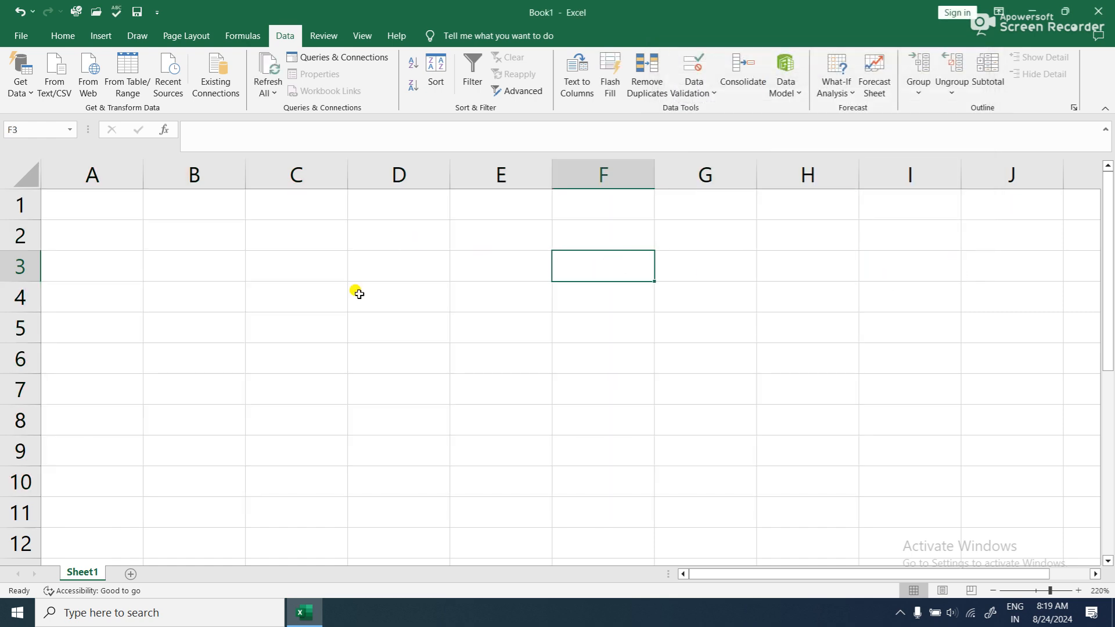
- Enter the header "name" in D2 and fill D3:D7 with five people's first names
left_click(387, 243)
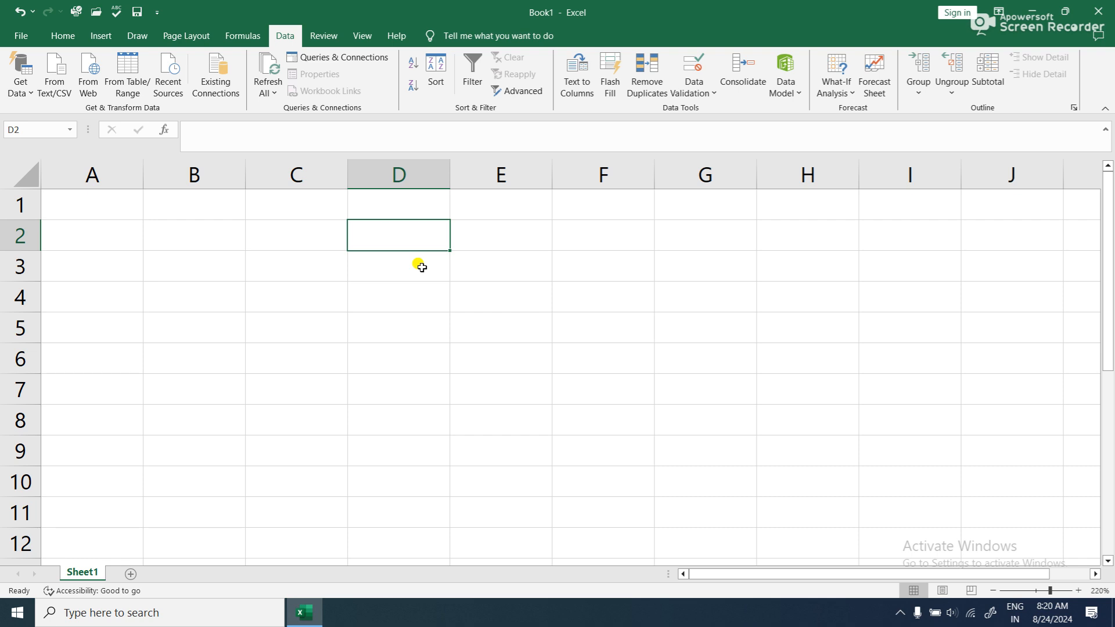
type("name")
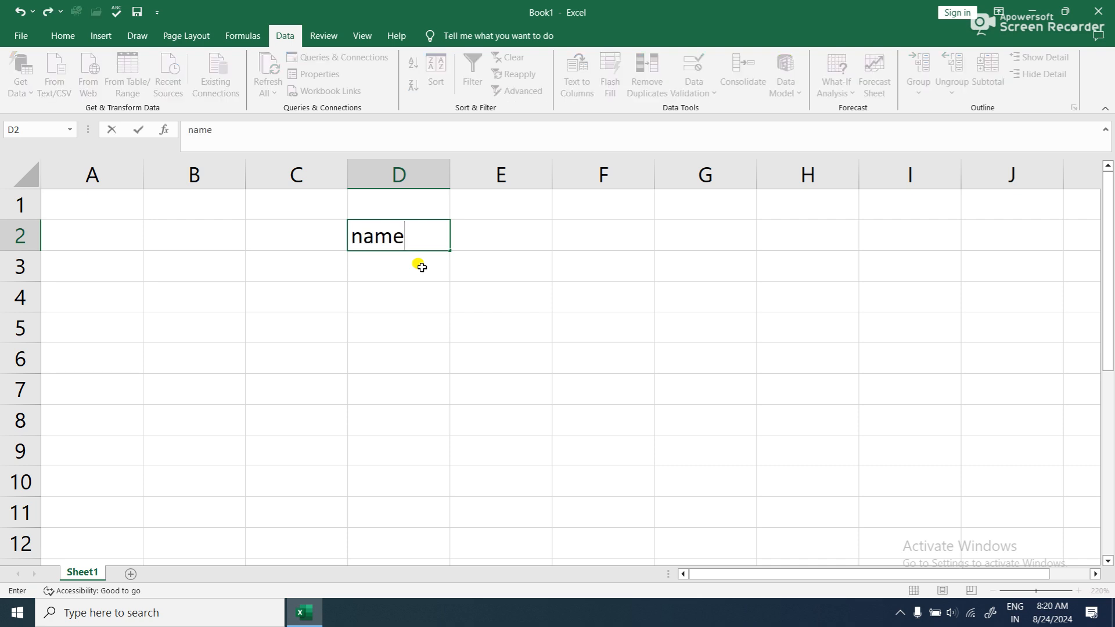
key("Return")
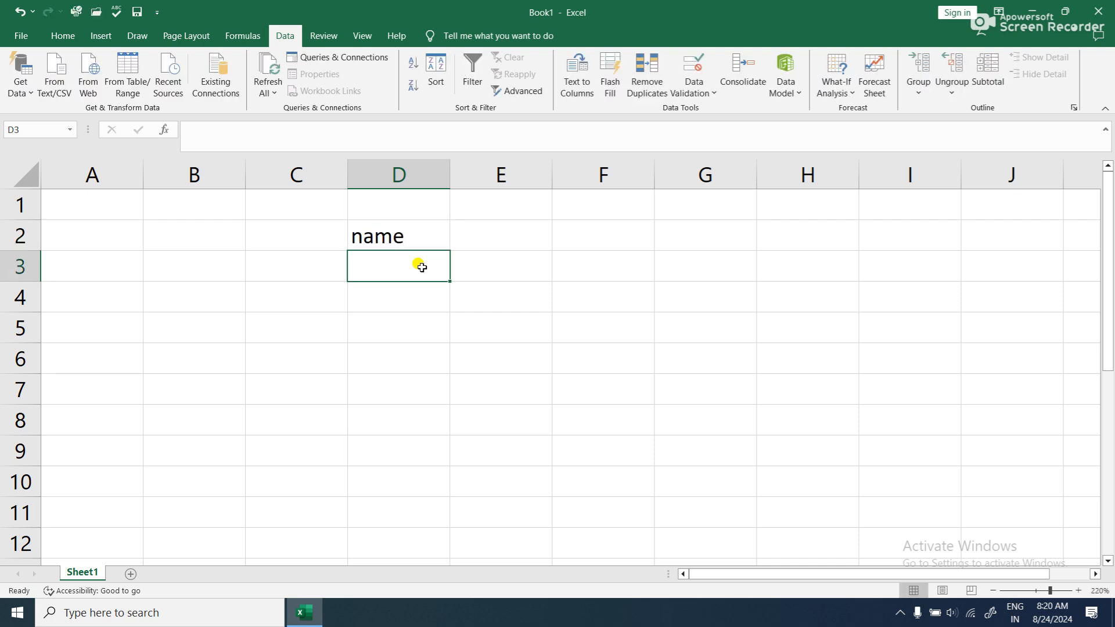
type("ram")
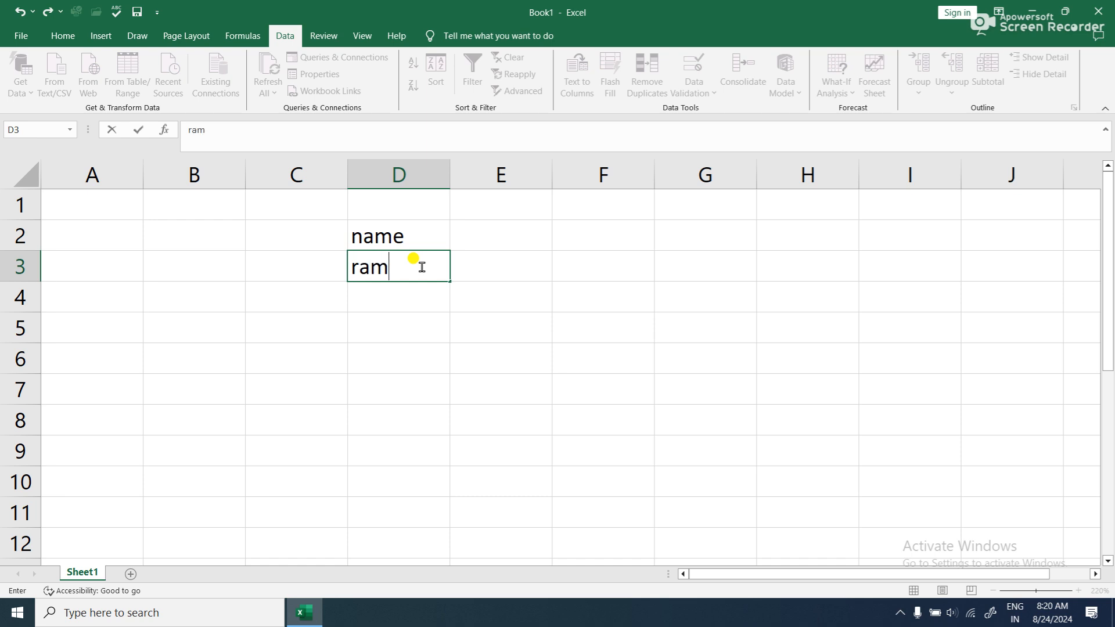
key("Return")
type("shyam")
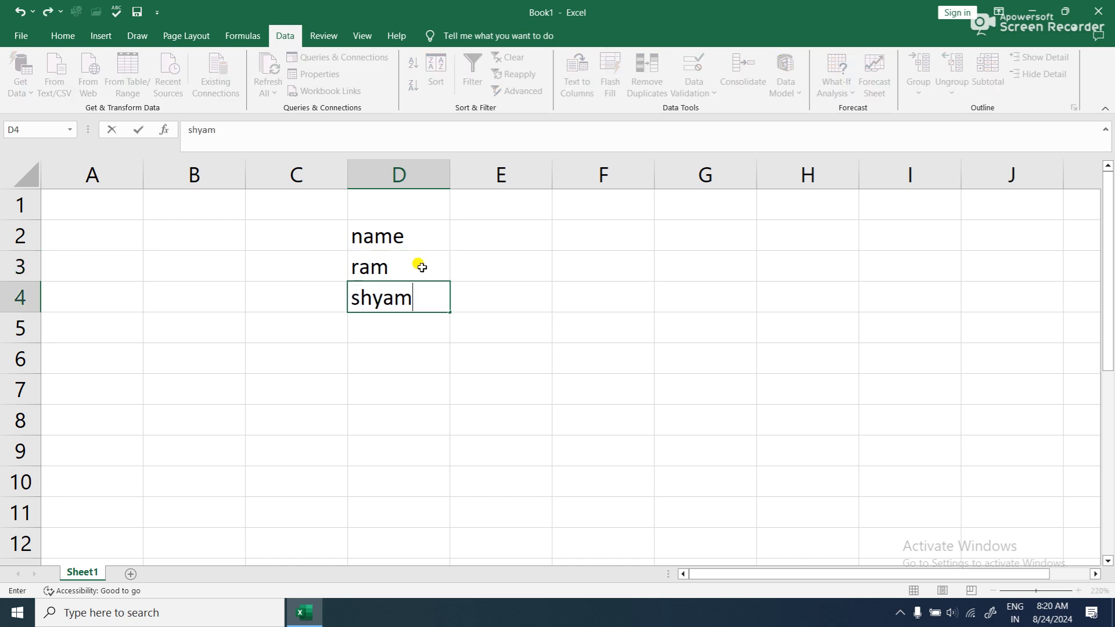
key("Return")
type("mohan")
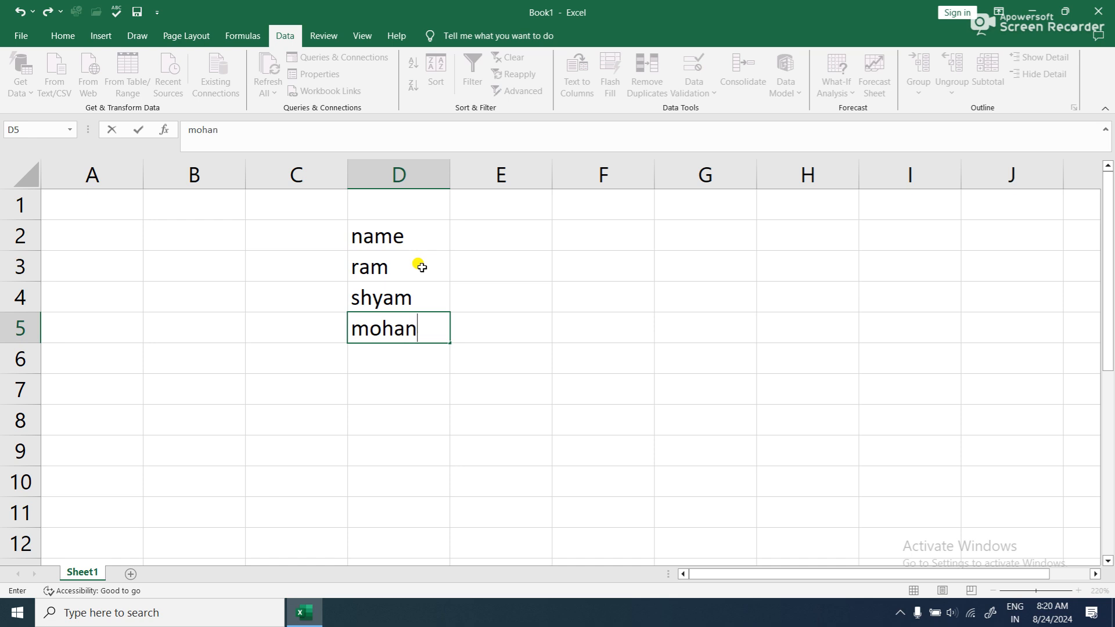
key("Return")
type("sohan")
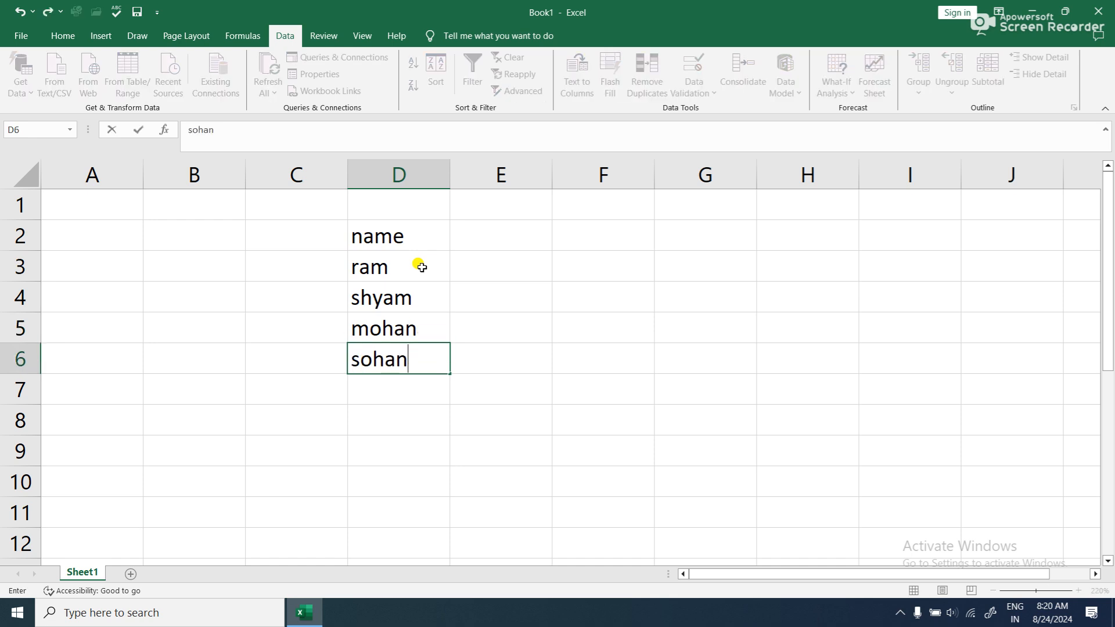
key("Return")
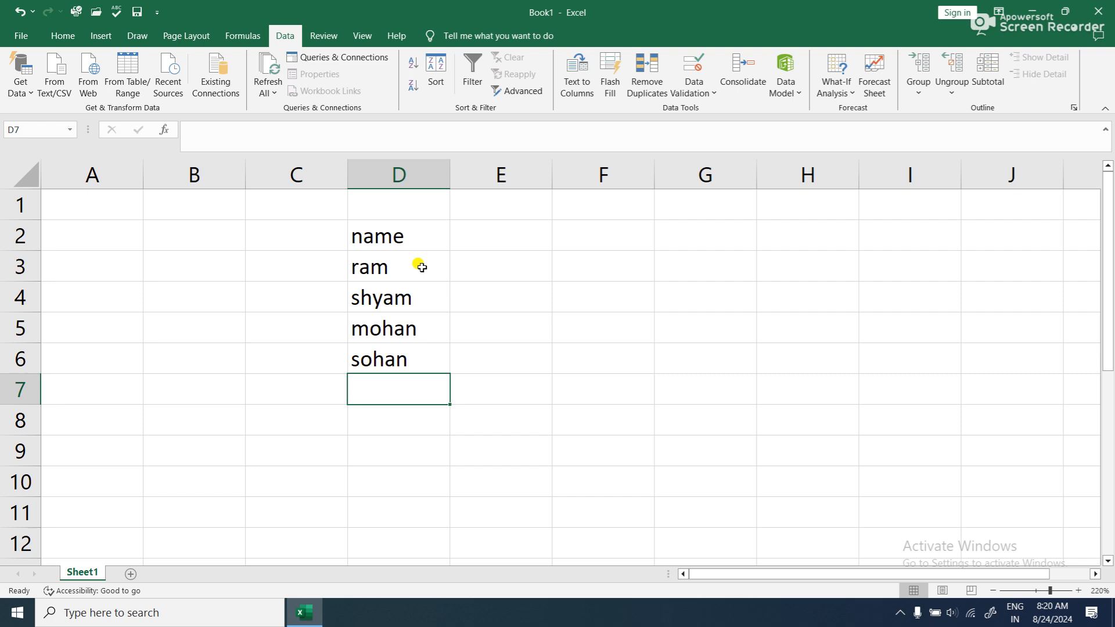
type("gita")
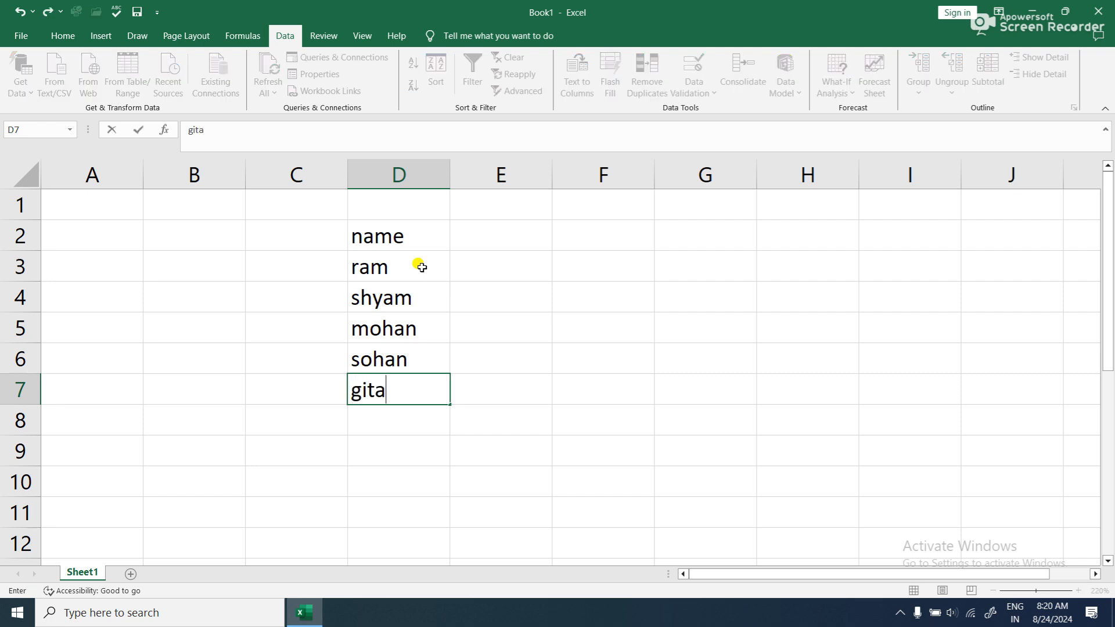
- Add the column headers "address" in E2 and "course" in F2
left_click(498, 244)
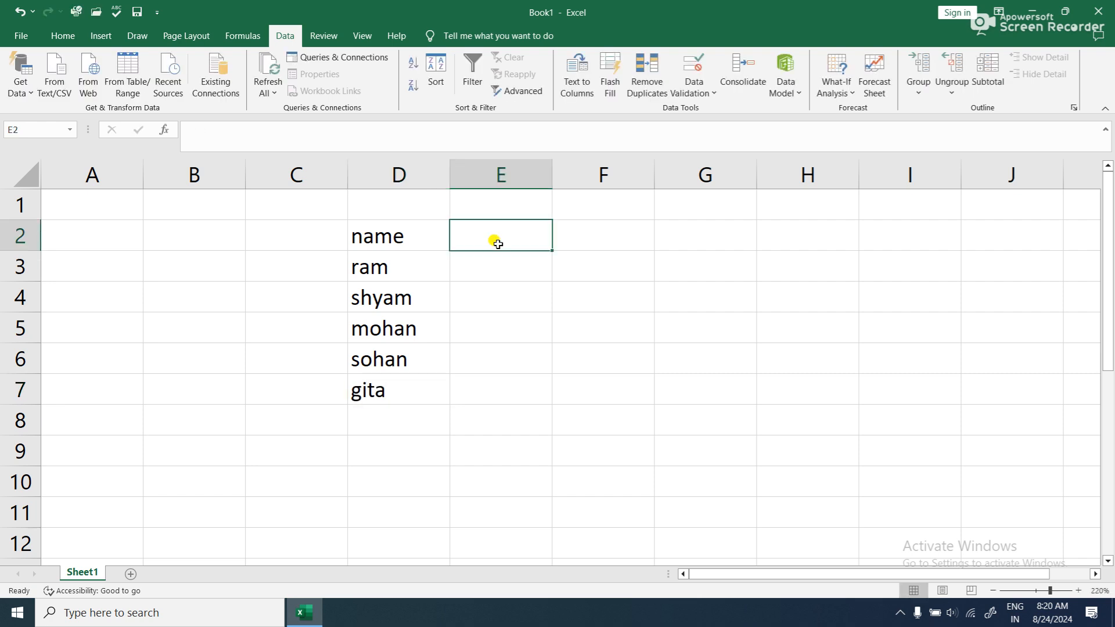
type("address")
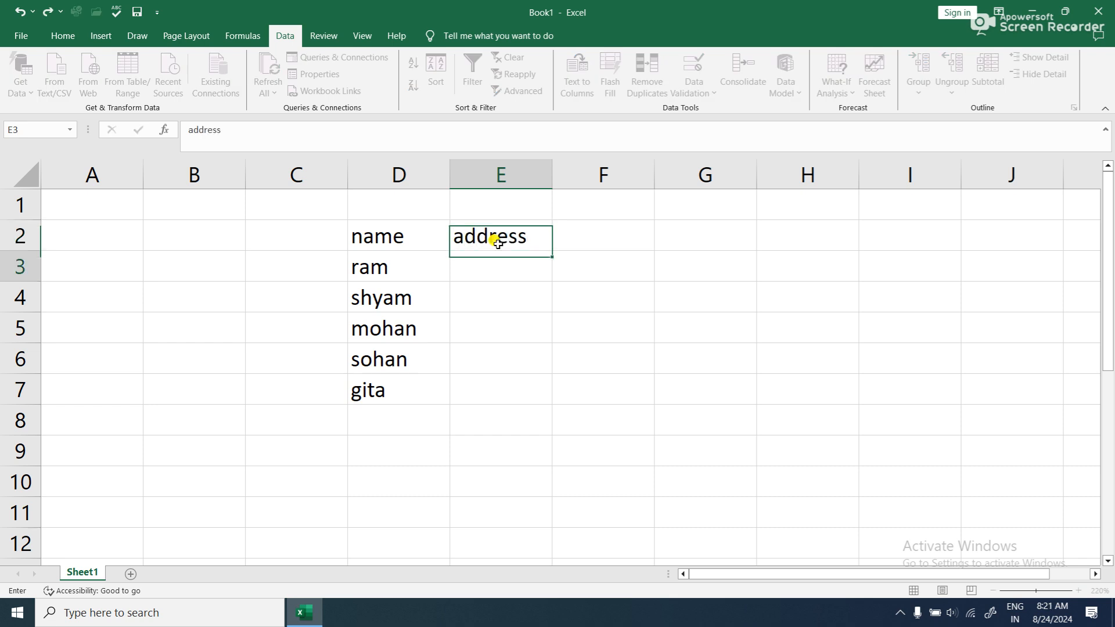
key("Return")
left_click(628, 230)
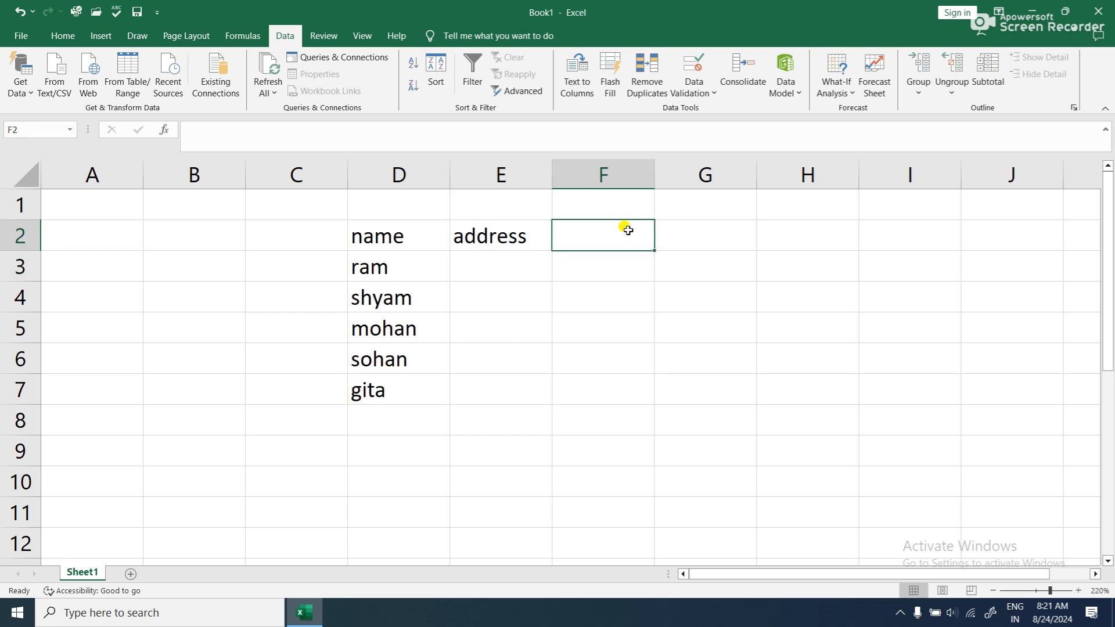
type("course")
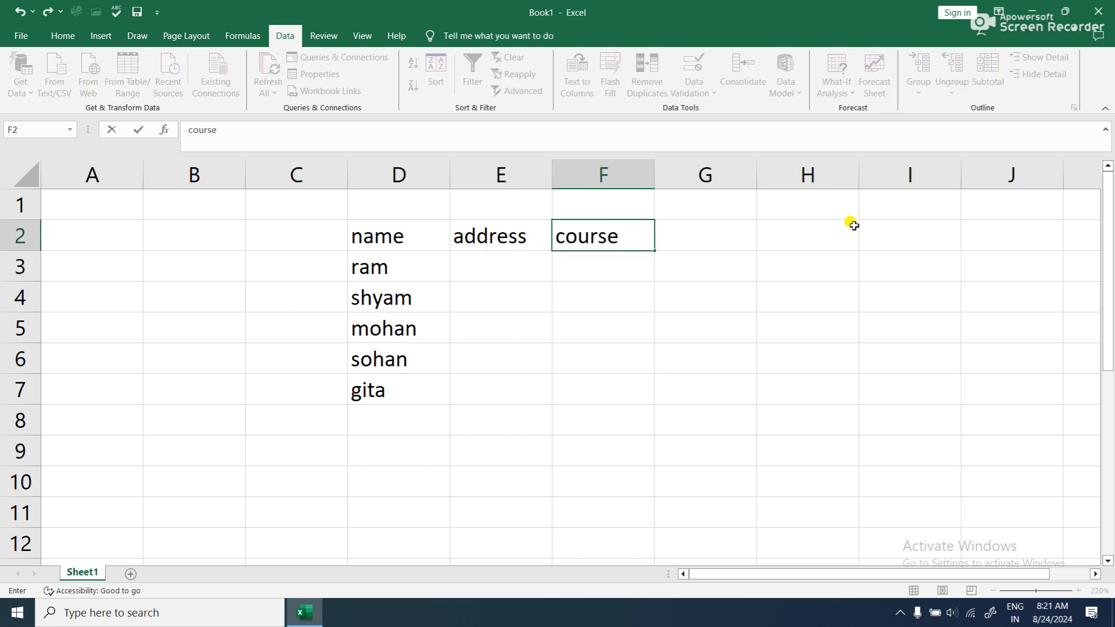
key("Tab")
- Enter the place names mahodipur, chailabhar, majhaulia, bettiah and motihari in I3:I7
left_click(868, 276)
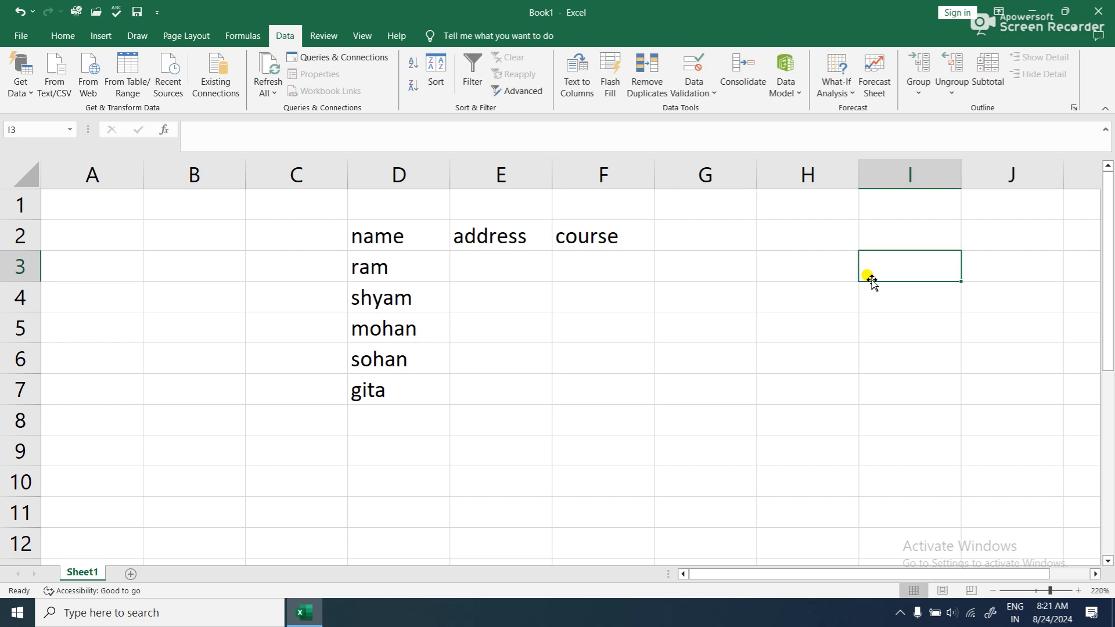
type("mah")
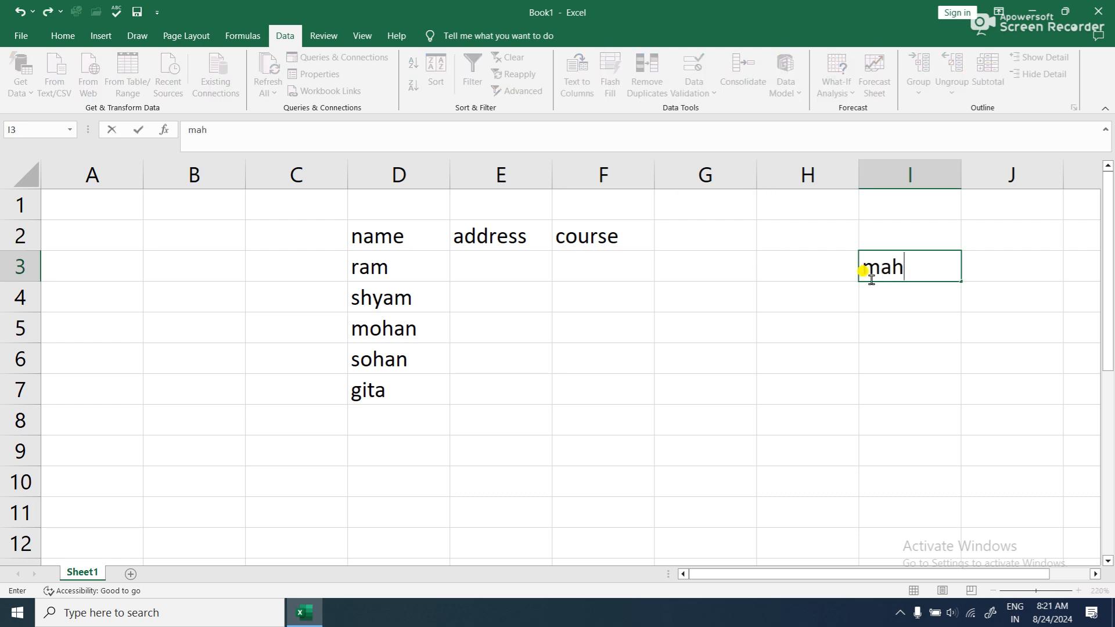
type("odipur")
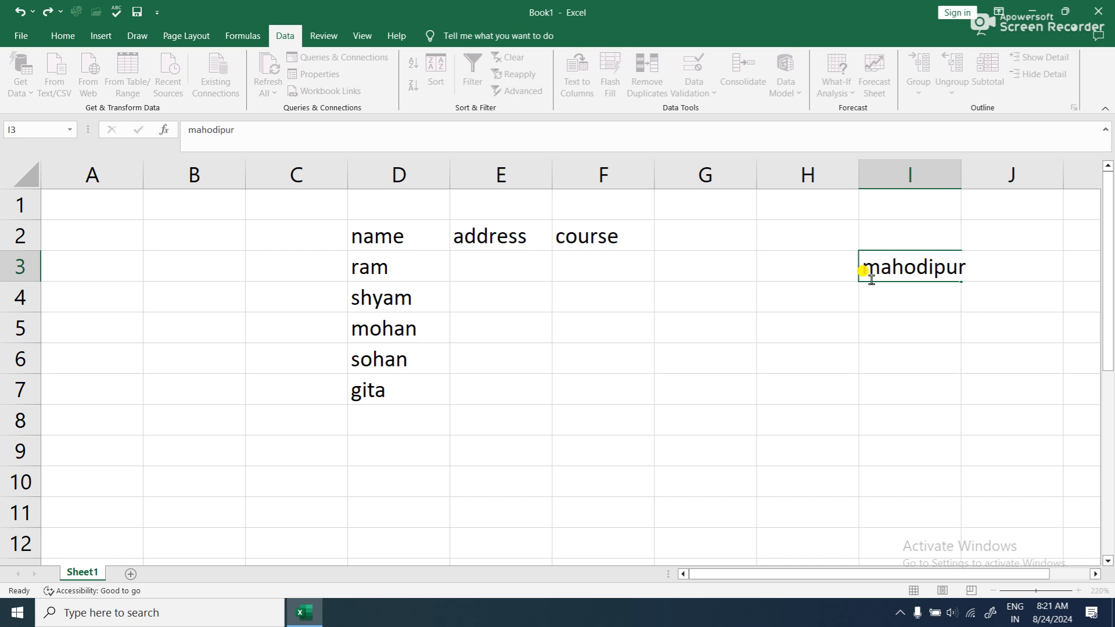
key("Return")
type("chai")
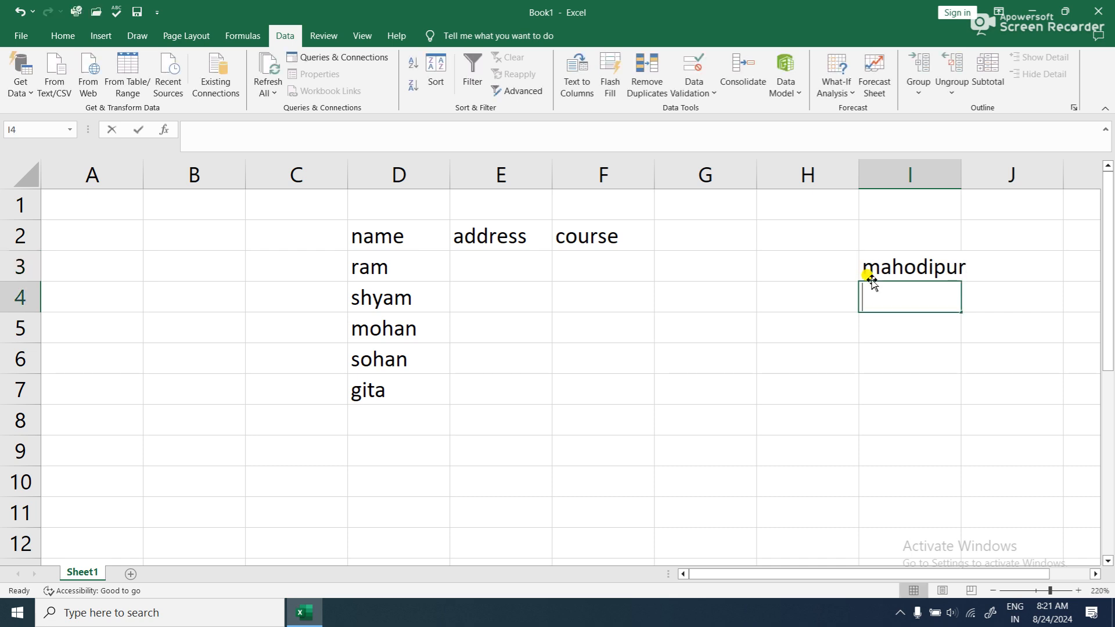
type("labhar")
key("Return")
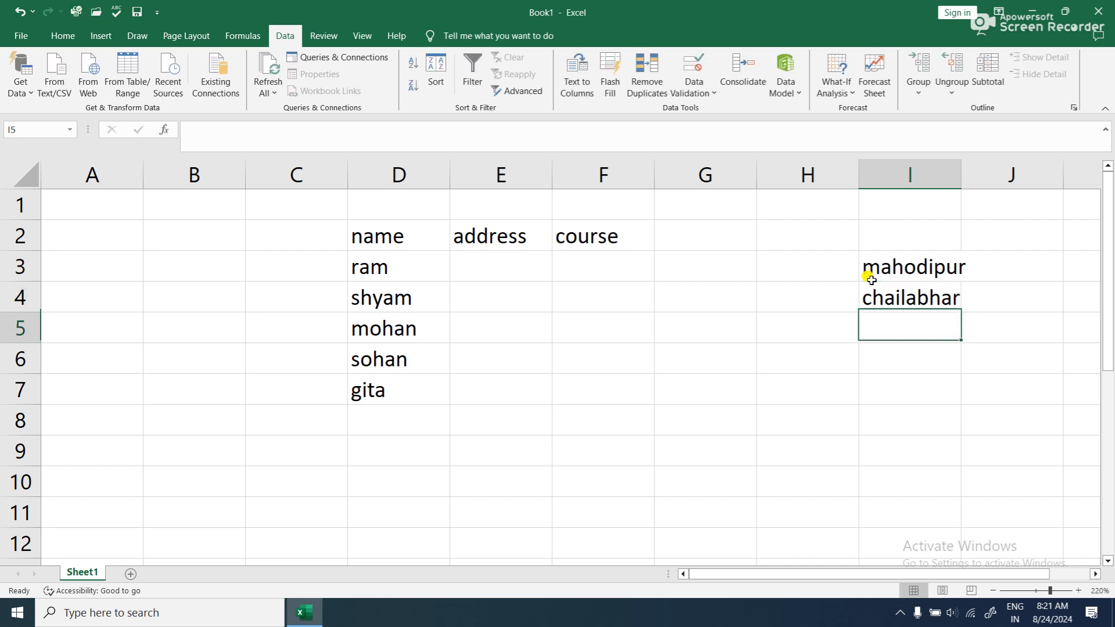
type("majha")
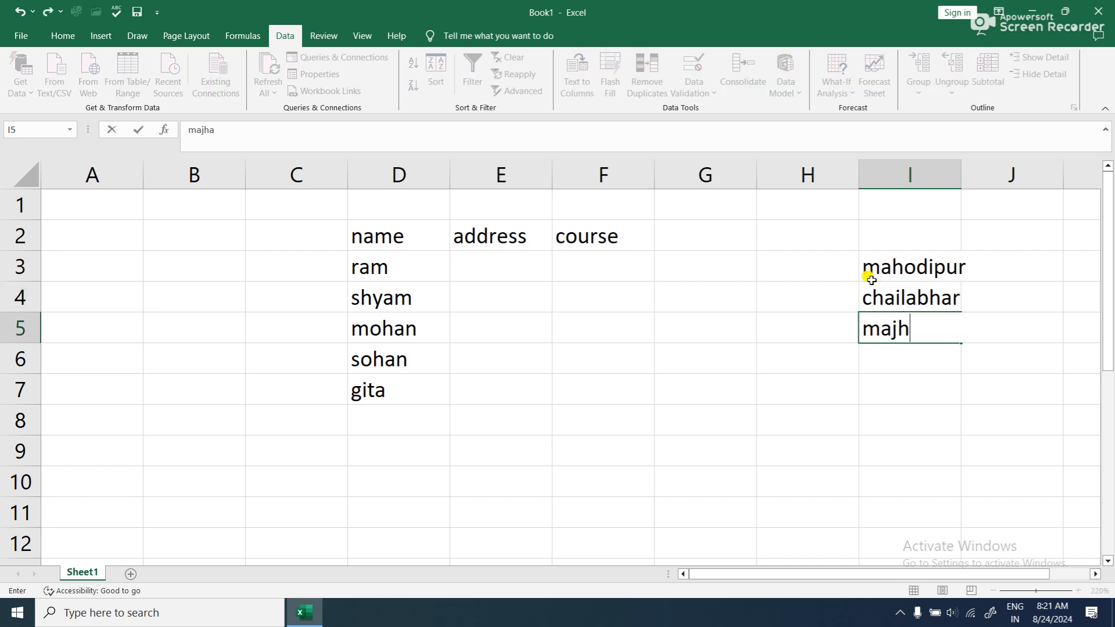
type("ulia")
key("Return")
type("bettiah")
key("Return")
type("motihari")
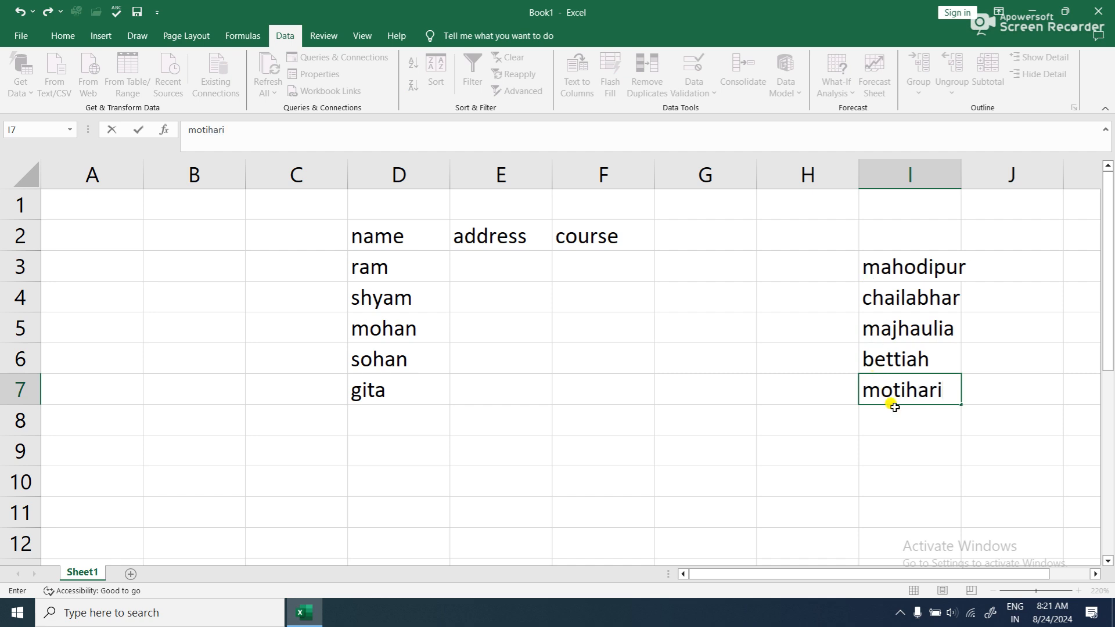
key("Return")
left_click_drag(500, 264, 495, 381)
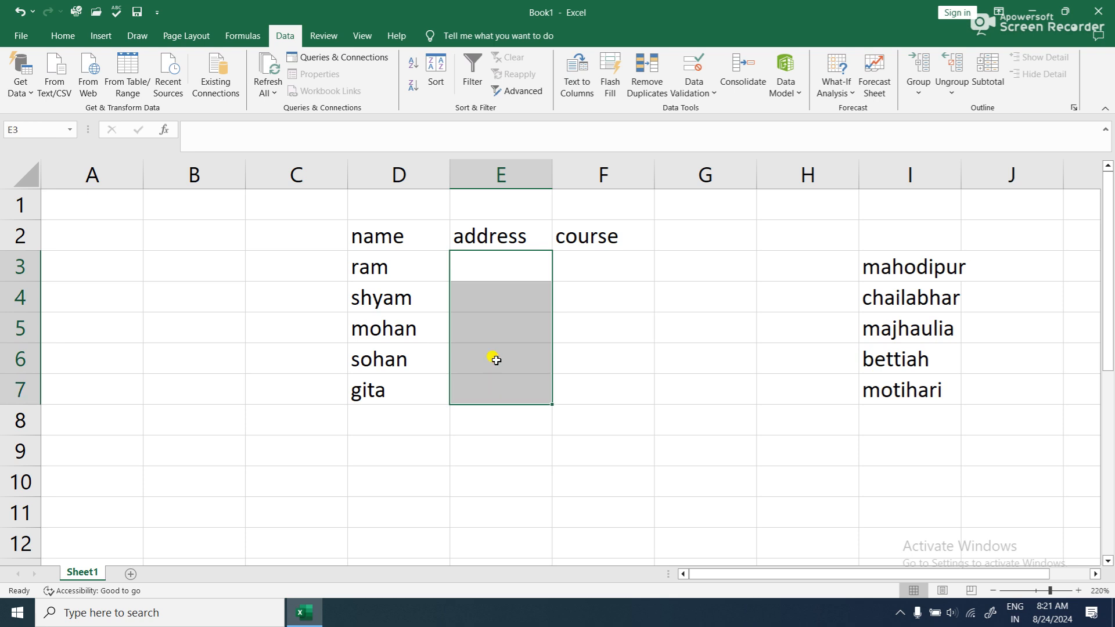
left_click(476, 266)
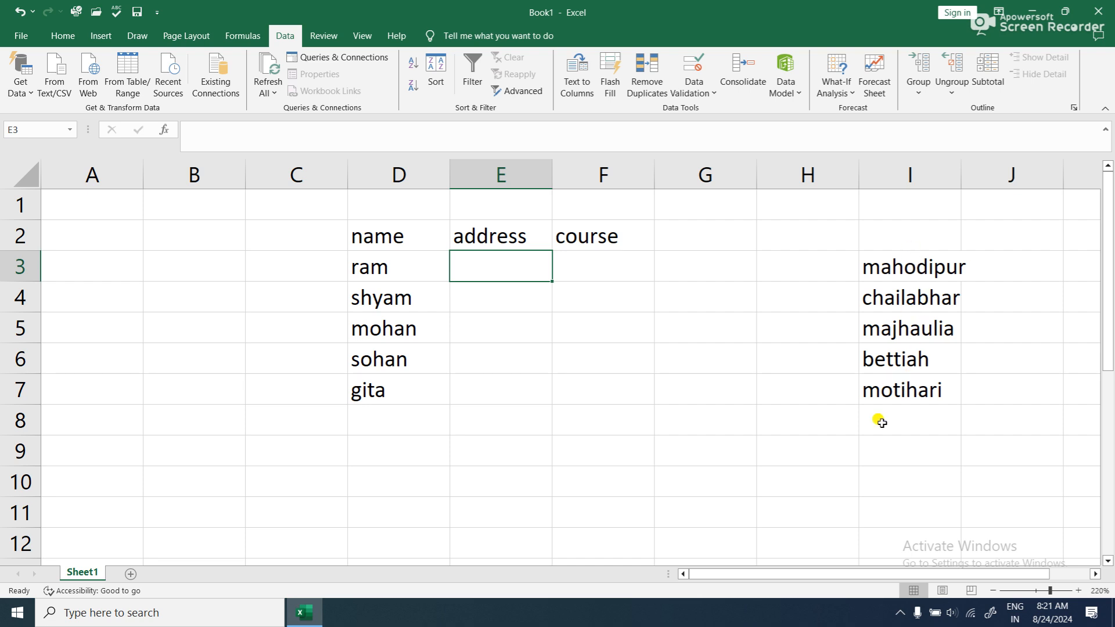
left_click_drag(493, 269, 493, 393)
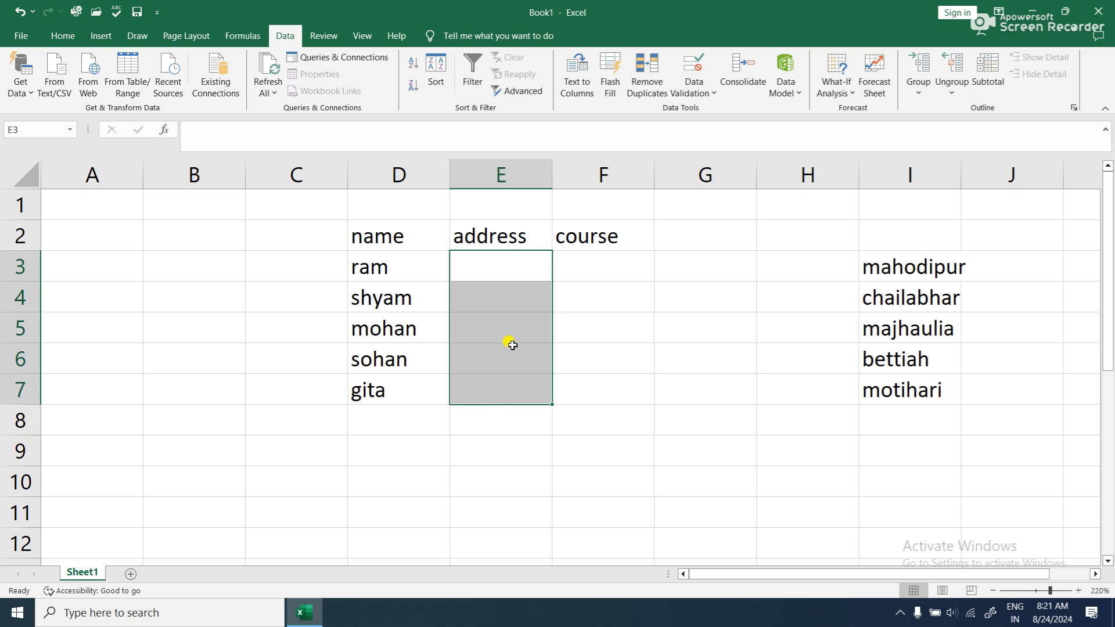
left_click(471, 308)
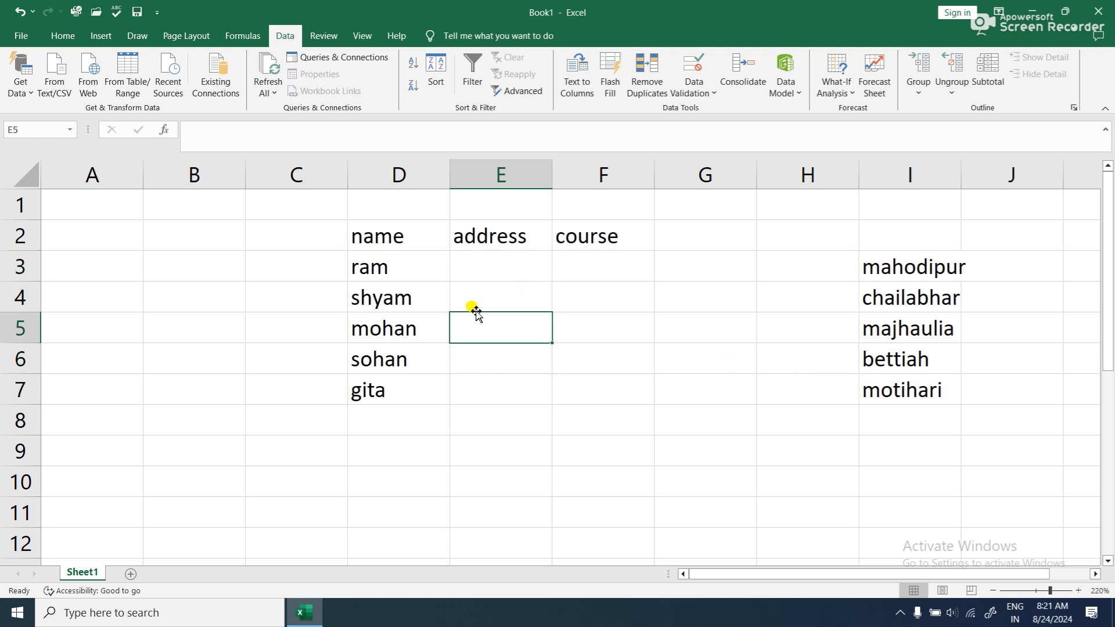
- Apply a List data validation rule to the address cells E3:E7 with I3:I7 as the source
left_click_drag(486, 271, 479, 394)
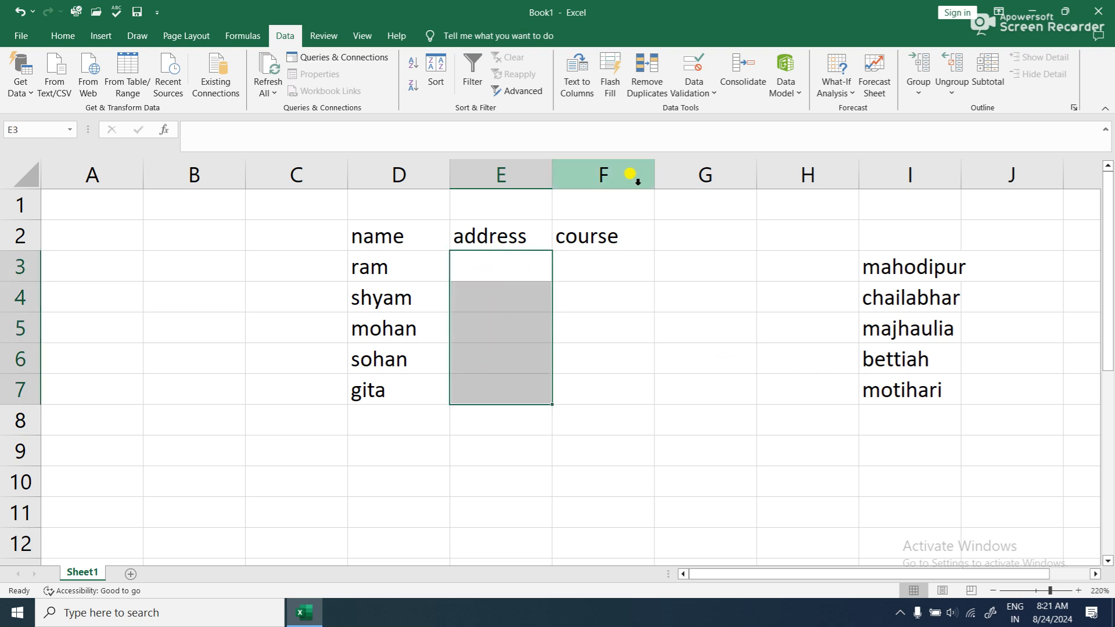
left_click(684, 95)
left_click(699, 111)
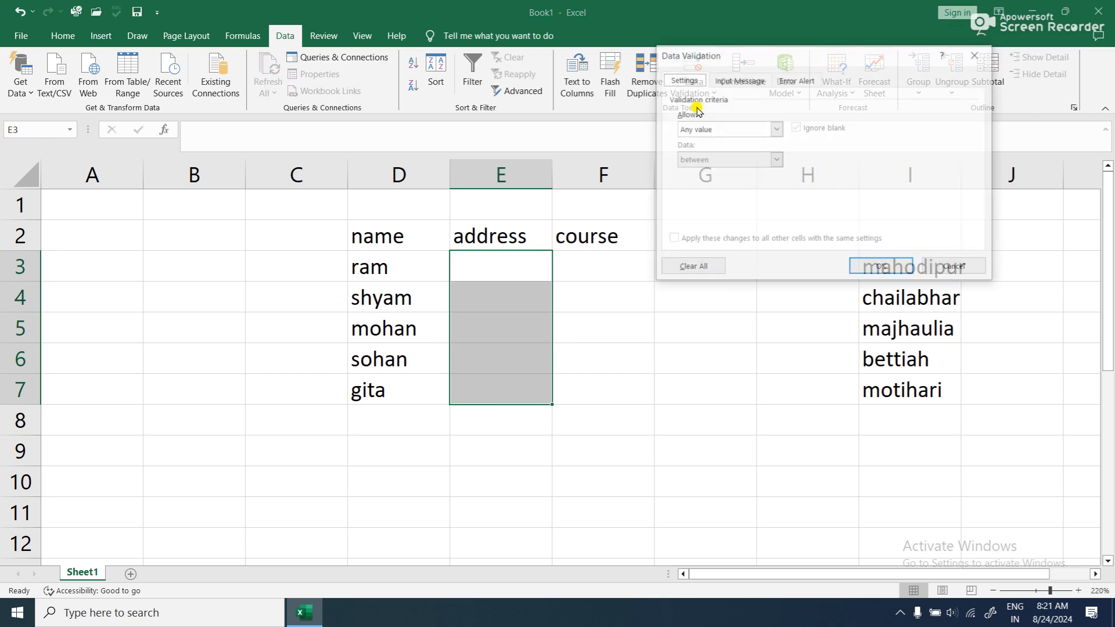
left_click(737, 131)
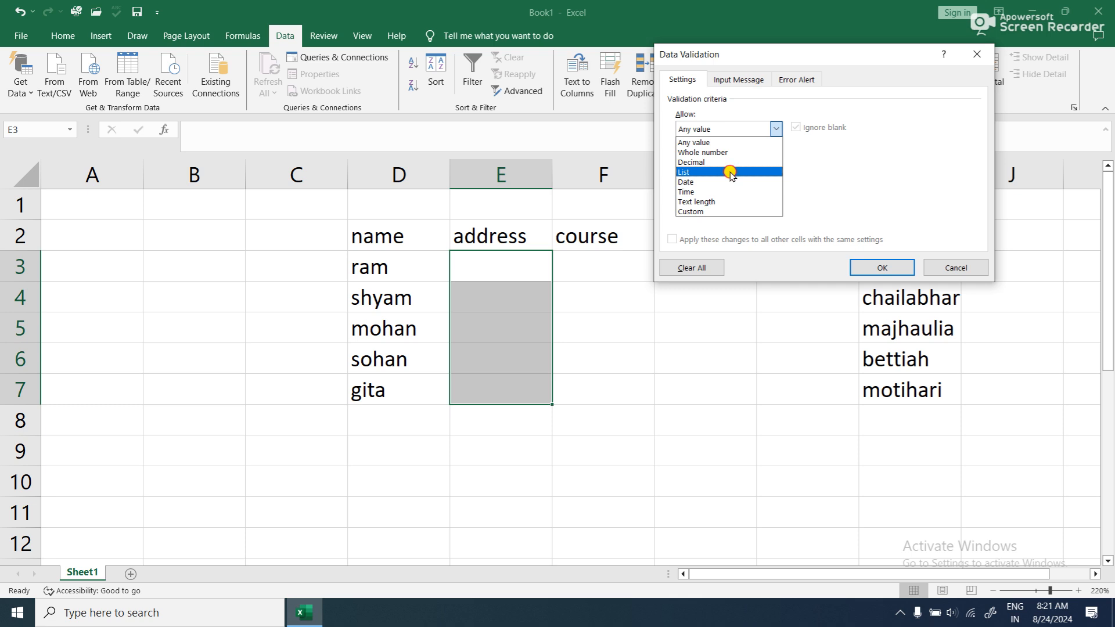
left_click(729, 169)
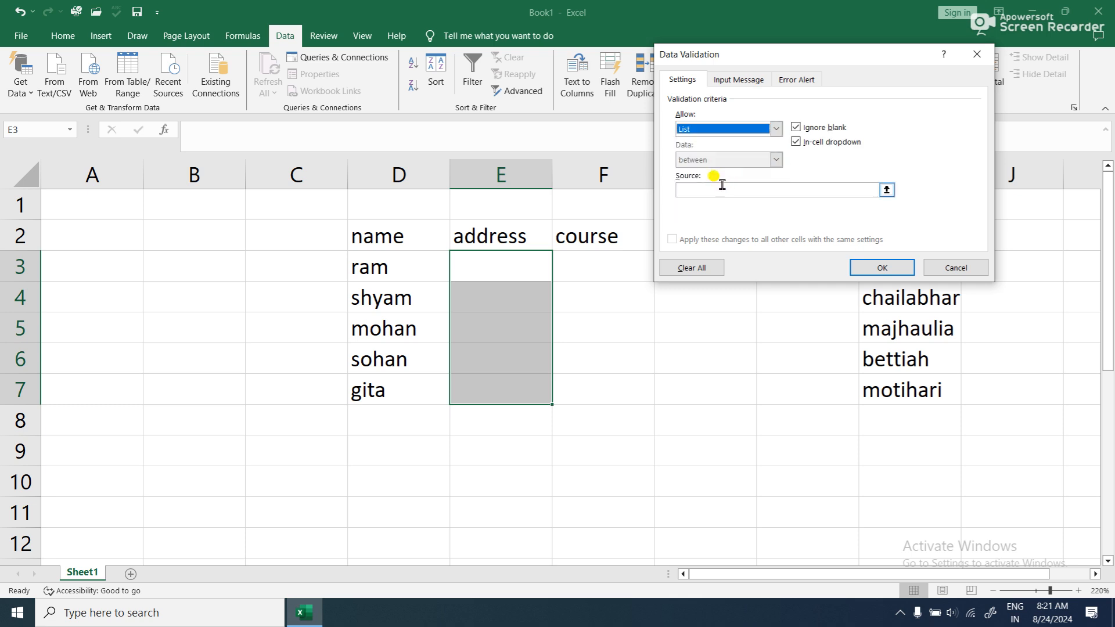
left_click(887, 191)
left_click_drag(904, 268, 906, 390)
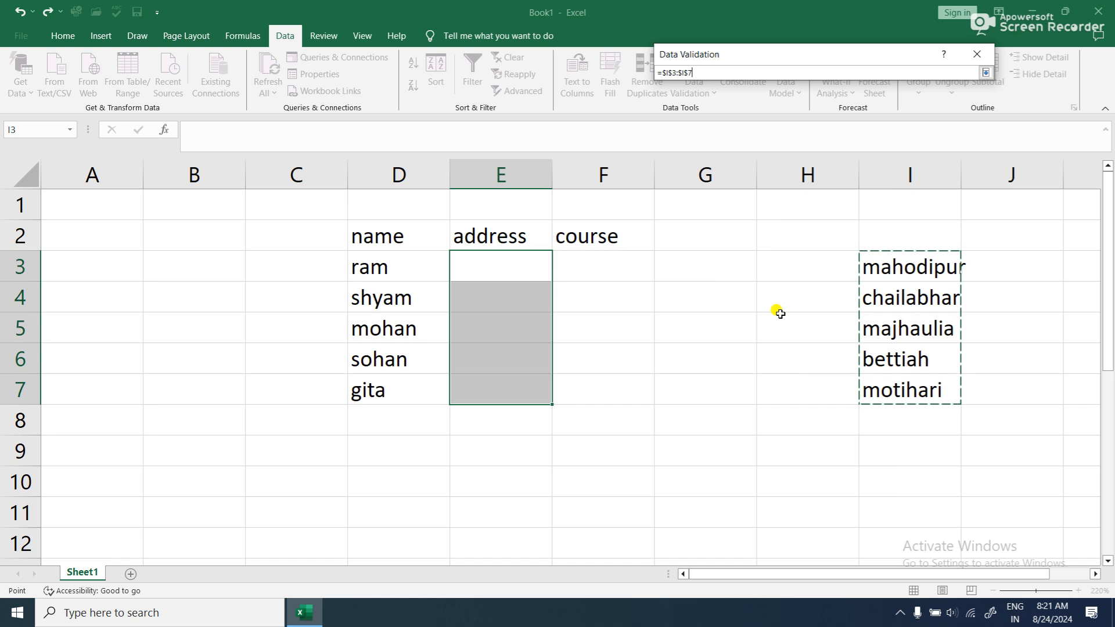
left_click(984, 72)
left_click(881, 269)
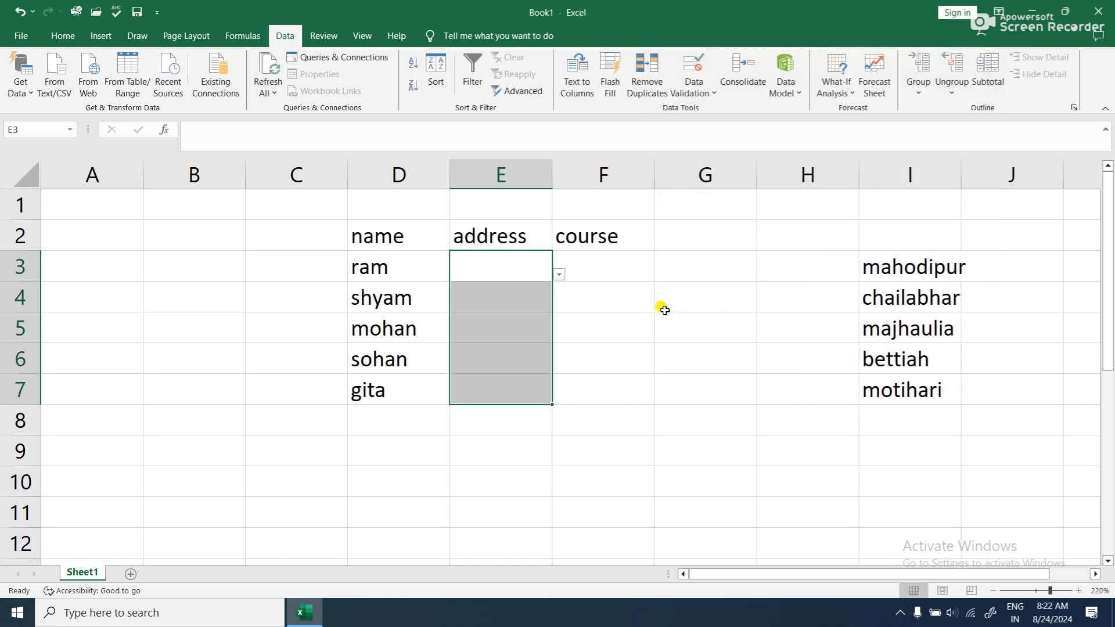
- Choose chailabhar for E3 and majhaulia for E4 from the address cells' validation lists
left_click(526, 269)
left_click(558, 274)
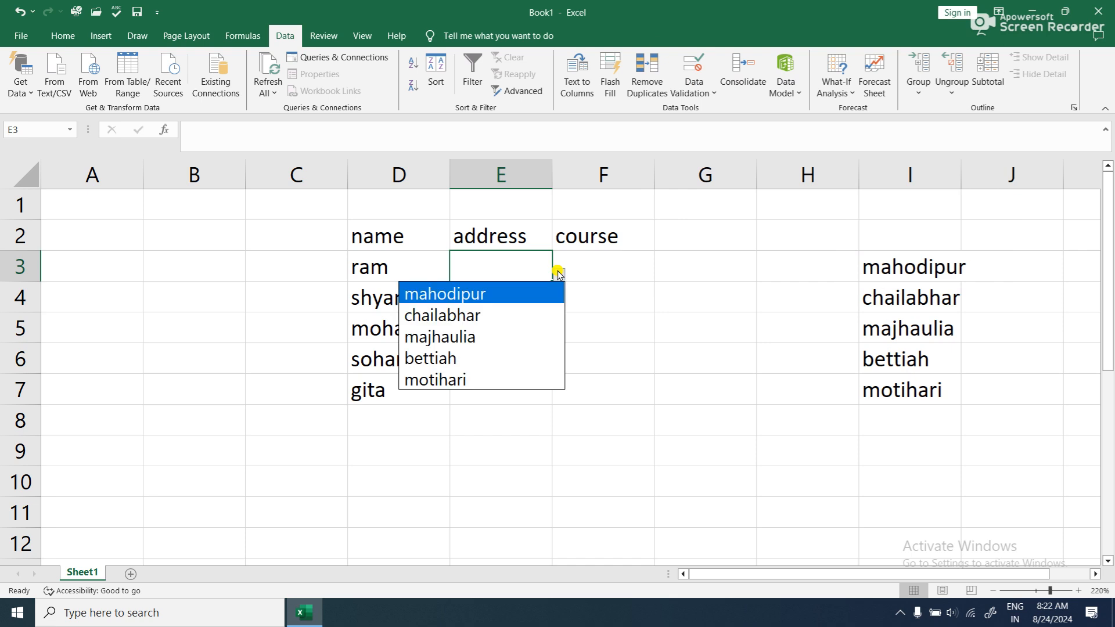
left_click(498, 311)
left_click(546, 303)
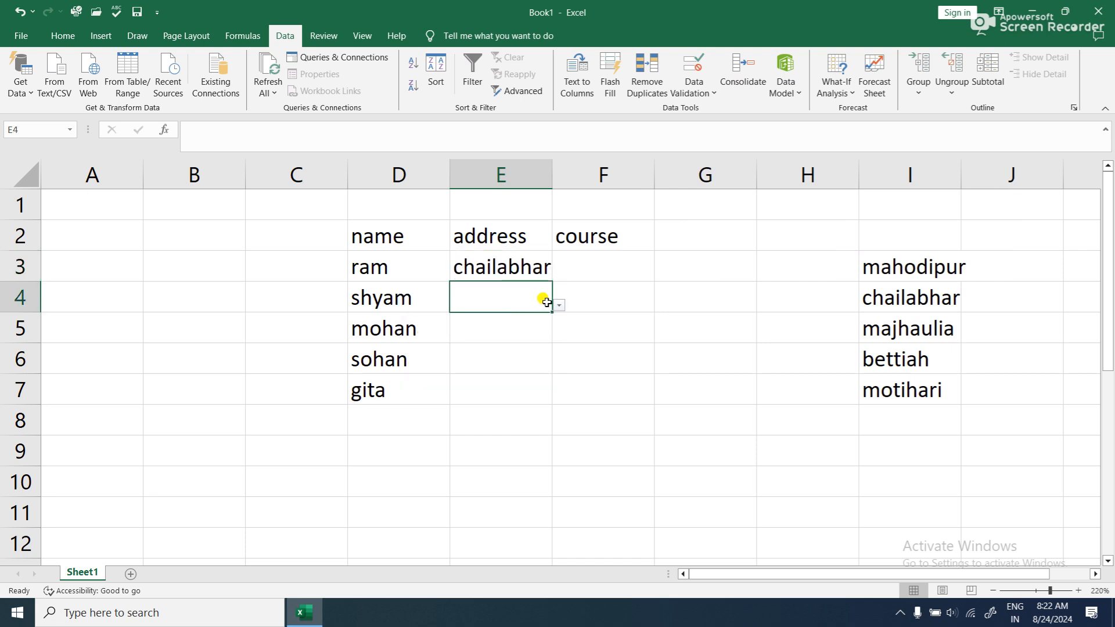
left_click(559, 305)
left_click(503, 368)
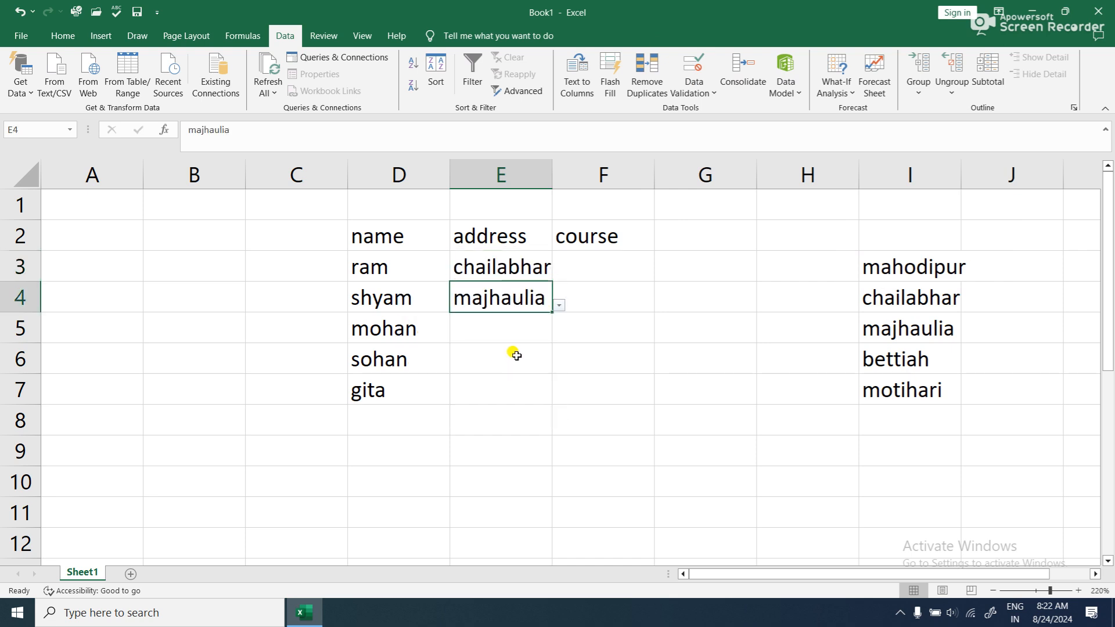
- Fill the remaining addresses from their validation lists: bettiah in E5, motihari in E6 and majhaulia in E7
left_click(515, 333)
left_click(558, 336)
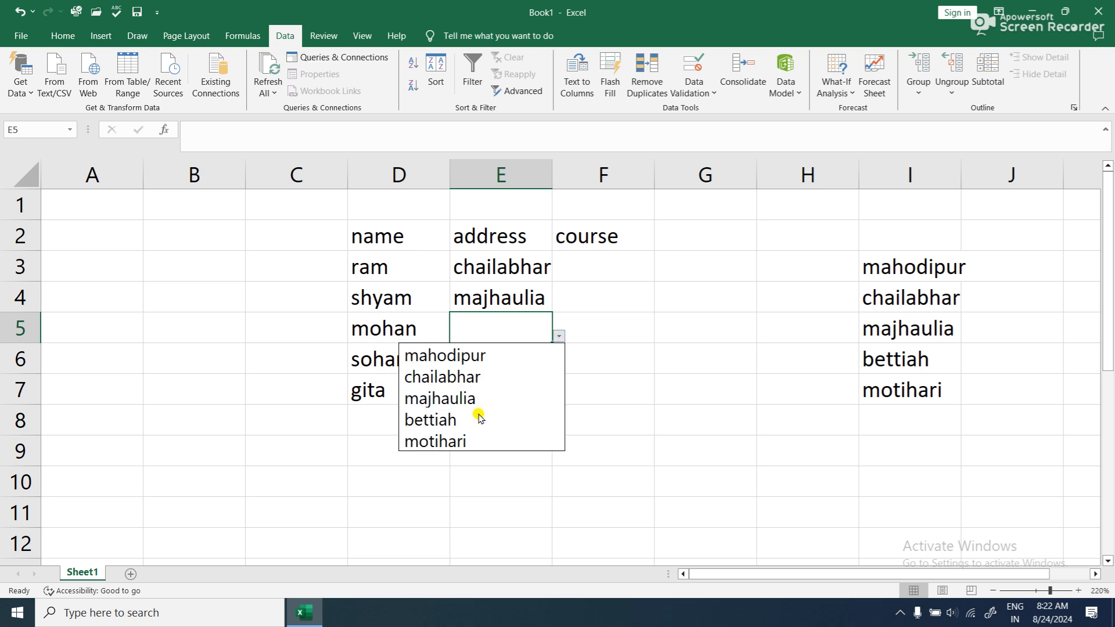
left_click(459, 419)
left_click(535, 366)
left_click(560, 368)
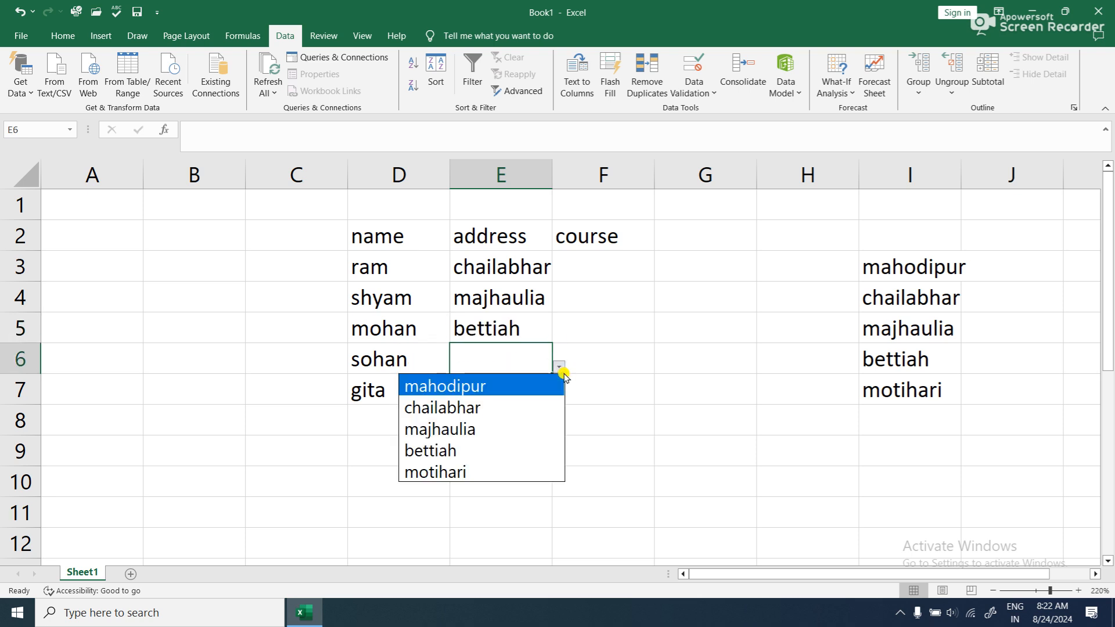
left_click(475, 471)
left_click(543, 399)
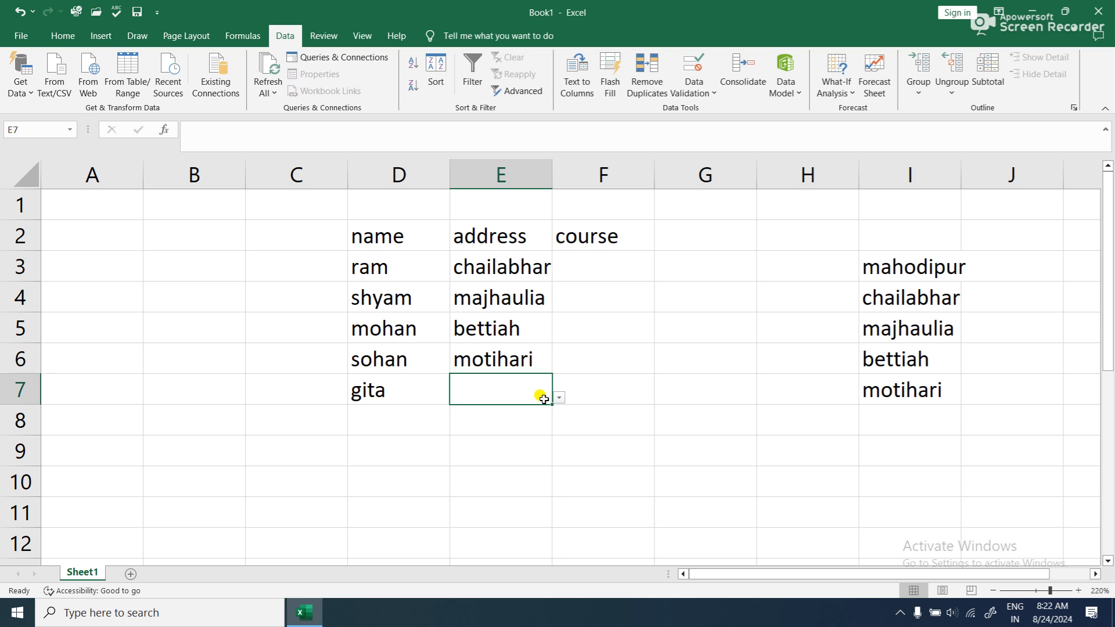
left_click(559, 397)
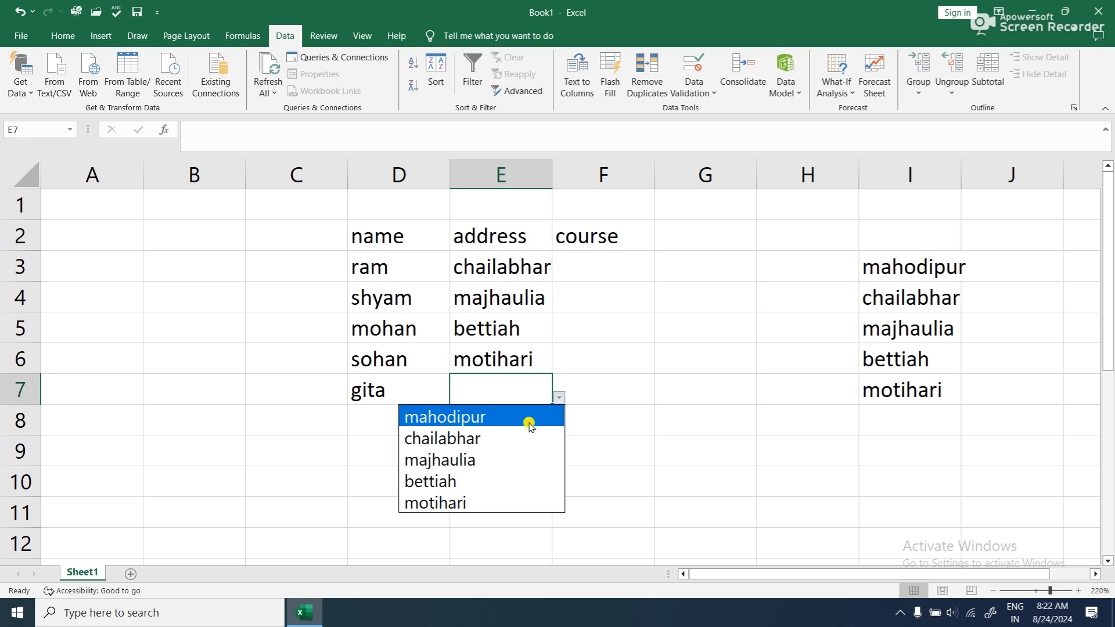
left_click(478, 460)
- Enter the course names adca, dca, cca, ccc and typing in J4:J8
left_click(605, 294)
left_click(604, 256)
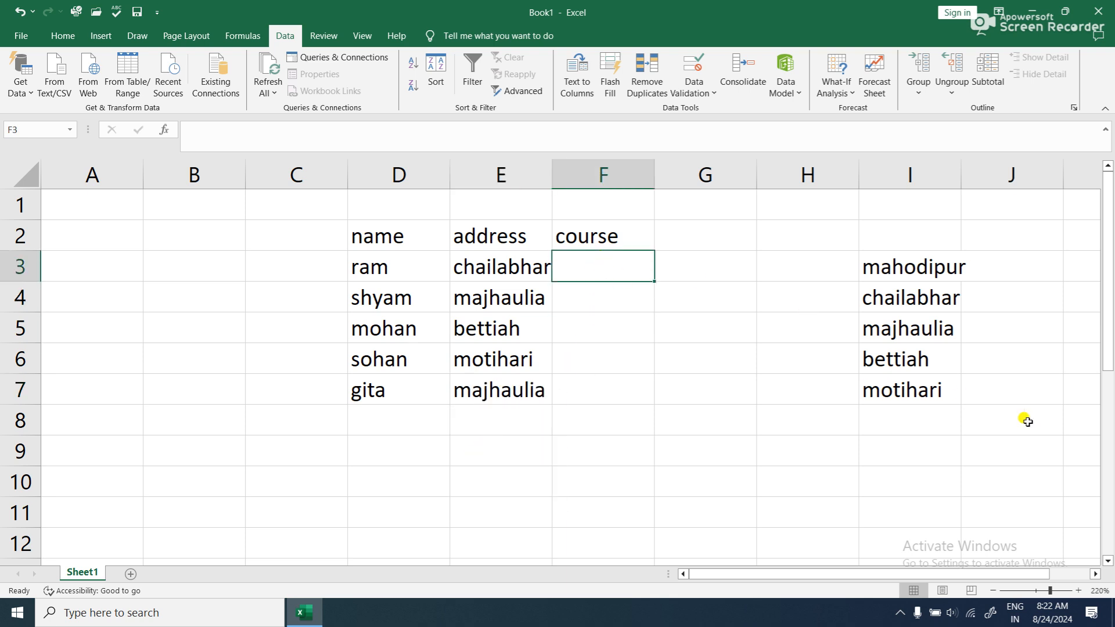
left_click(1022, 286)
type("adca")
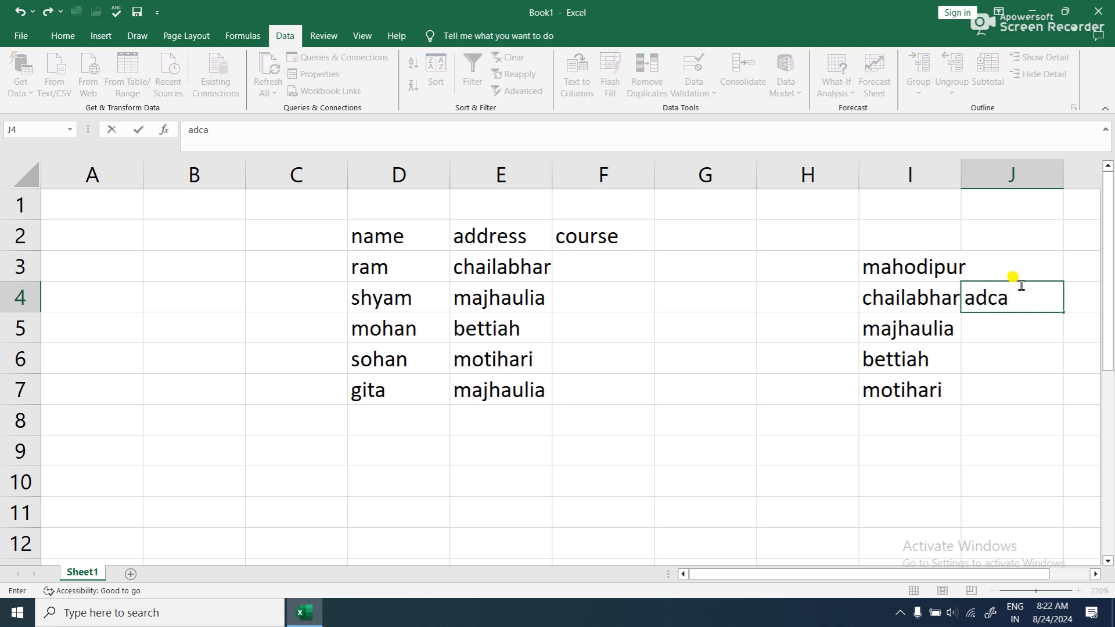
key("Return")
type("dca")
key("Return")
type("cca")
key("Return")
type("cc")
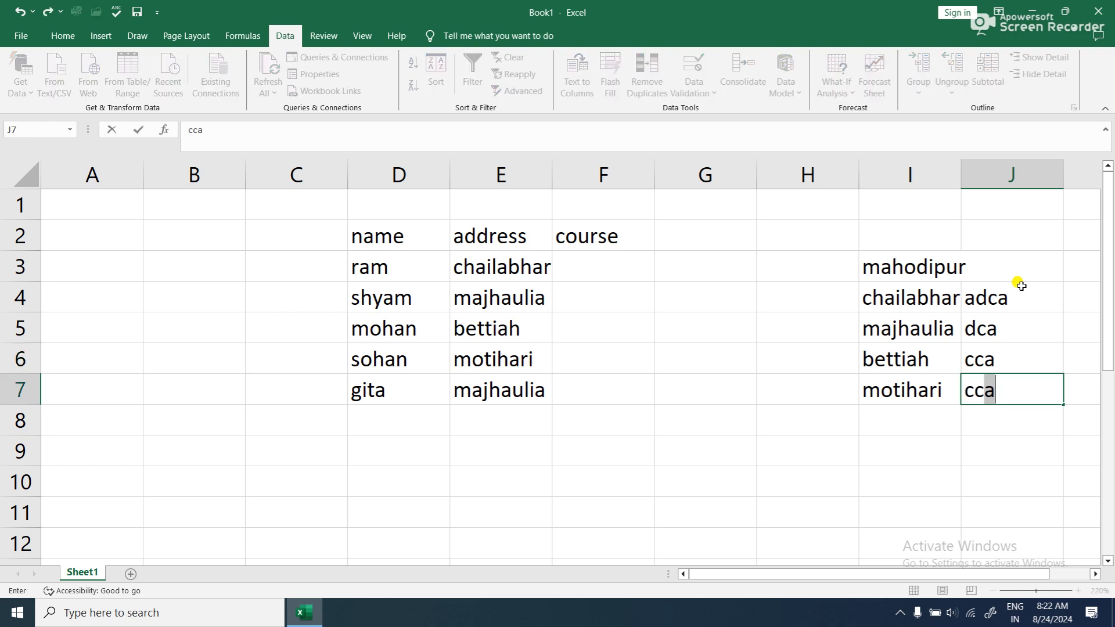
type("c")
key("Return")
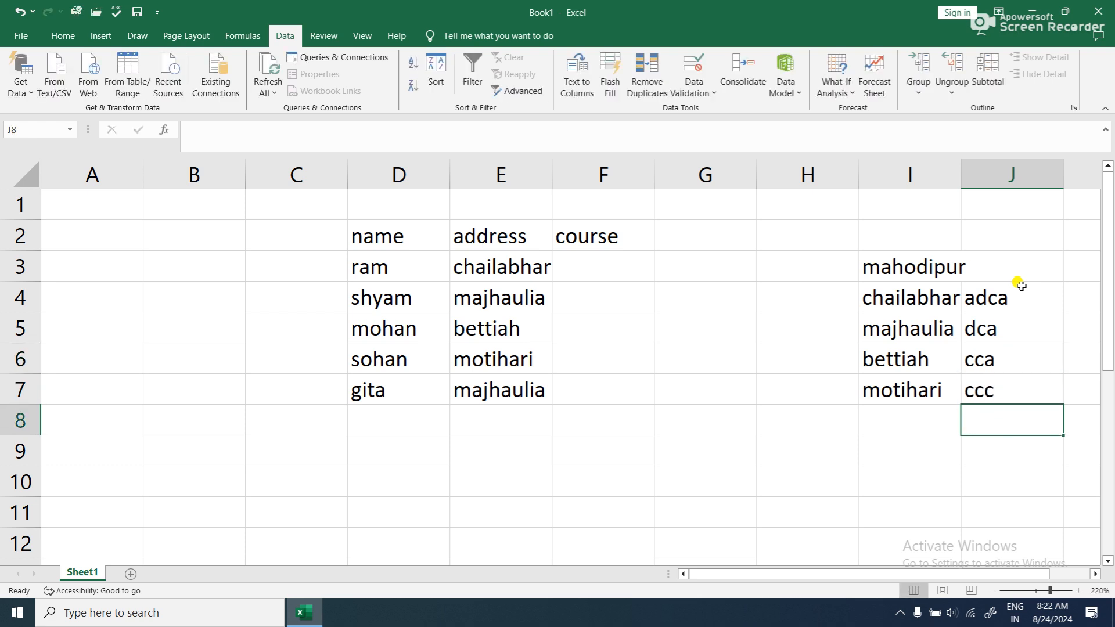
type("typi")
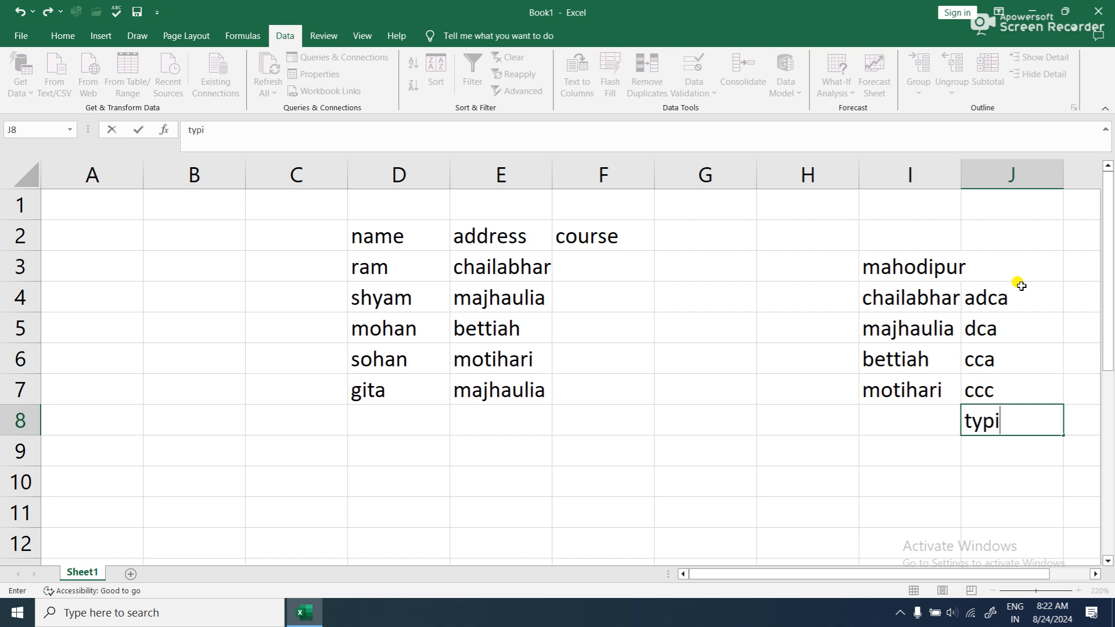
type("ng")
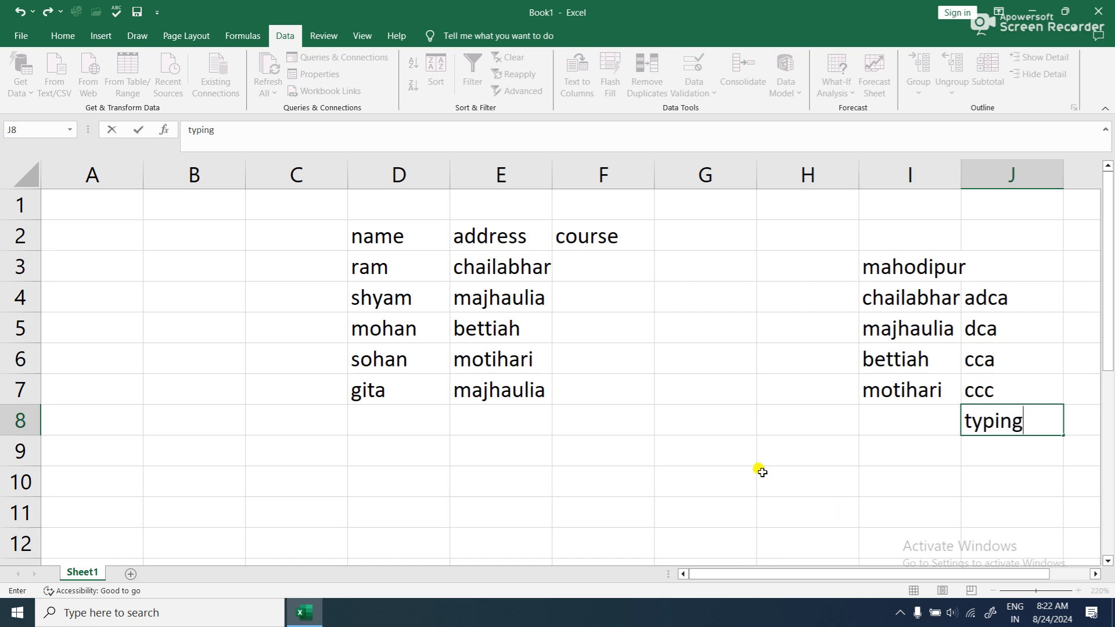
left_click(761, 441)
- Apply a List data validation rule to the course cells F3:F7 with J4:J8 as the source
left_click(585, 297)
left_click_drag(597, 267, 623, 382)
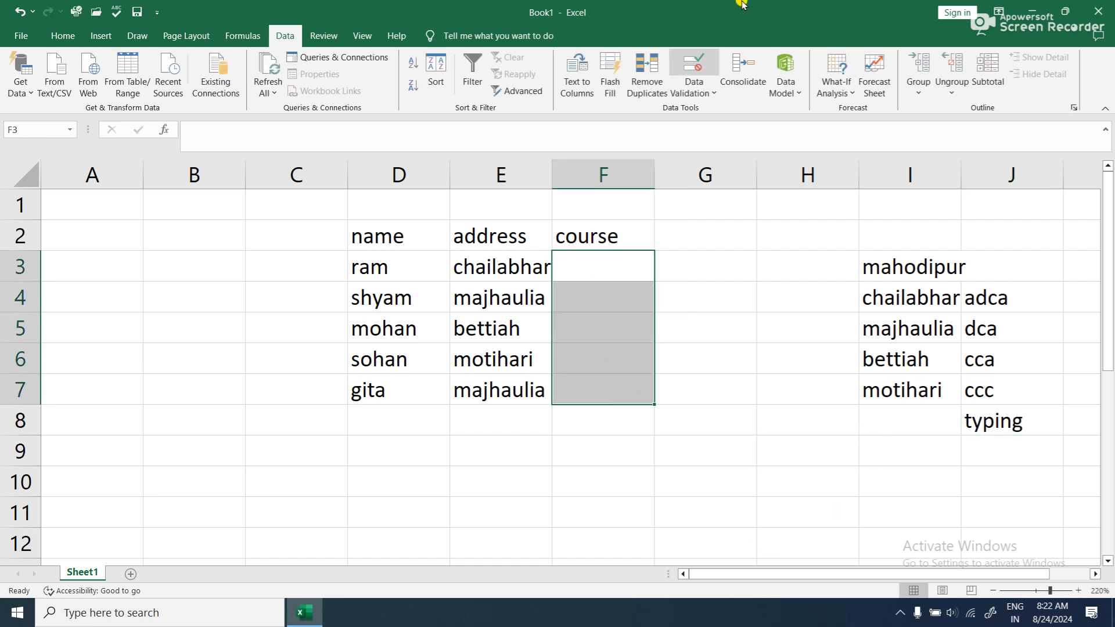
left_click(700, 93)
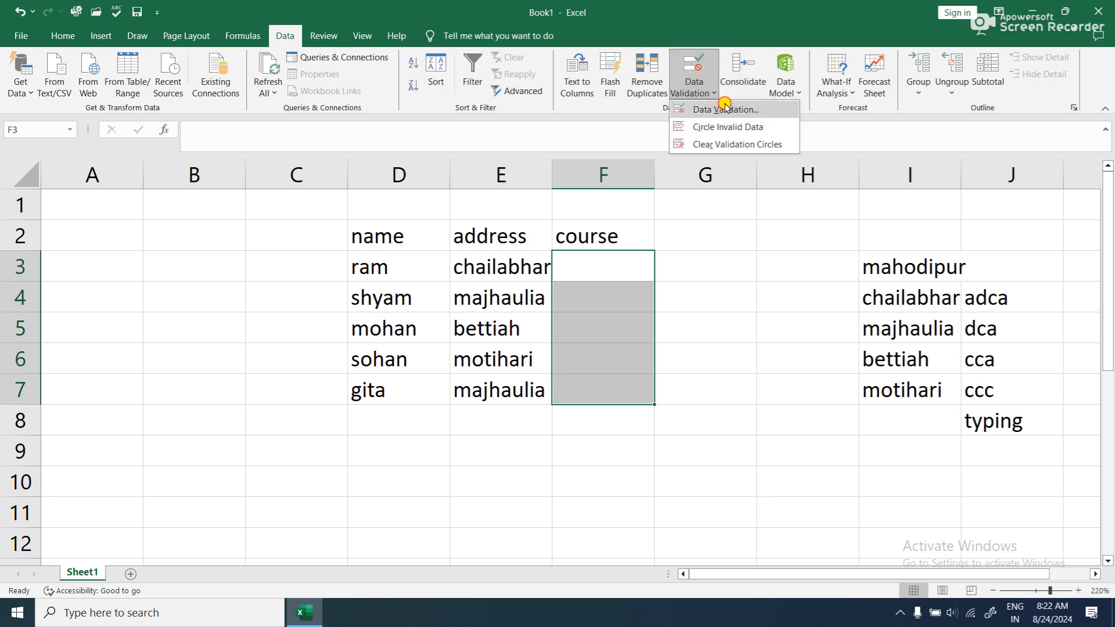
left_click(713, 112)
left_click(767, 130)
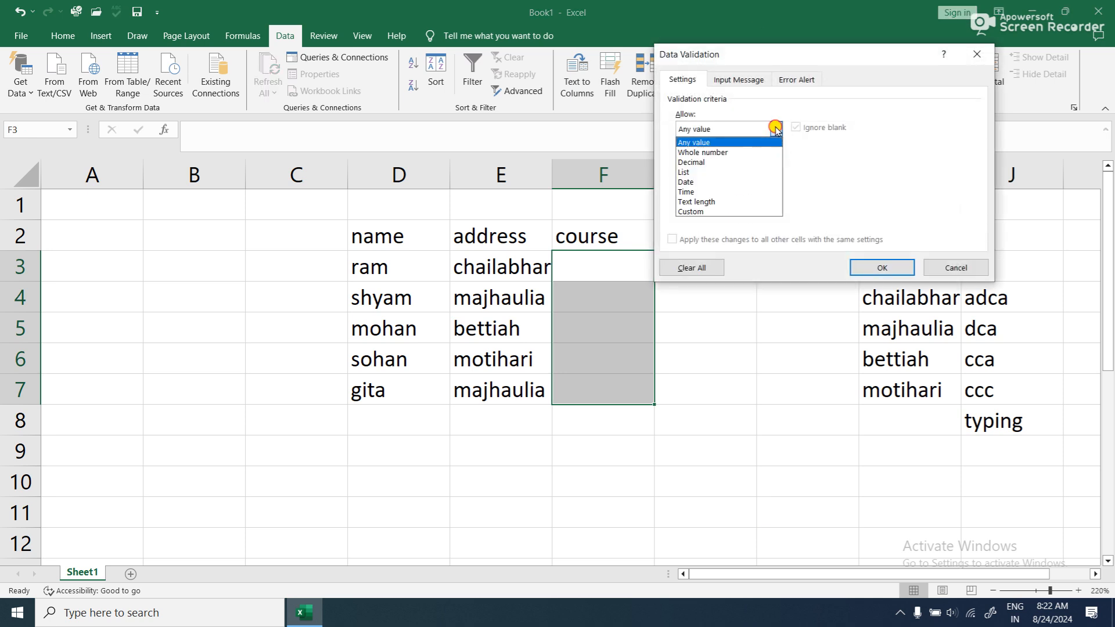
left_click(741, 172)
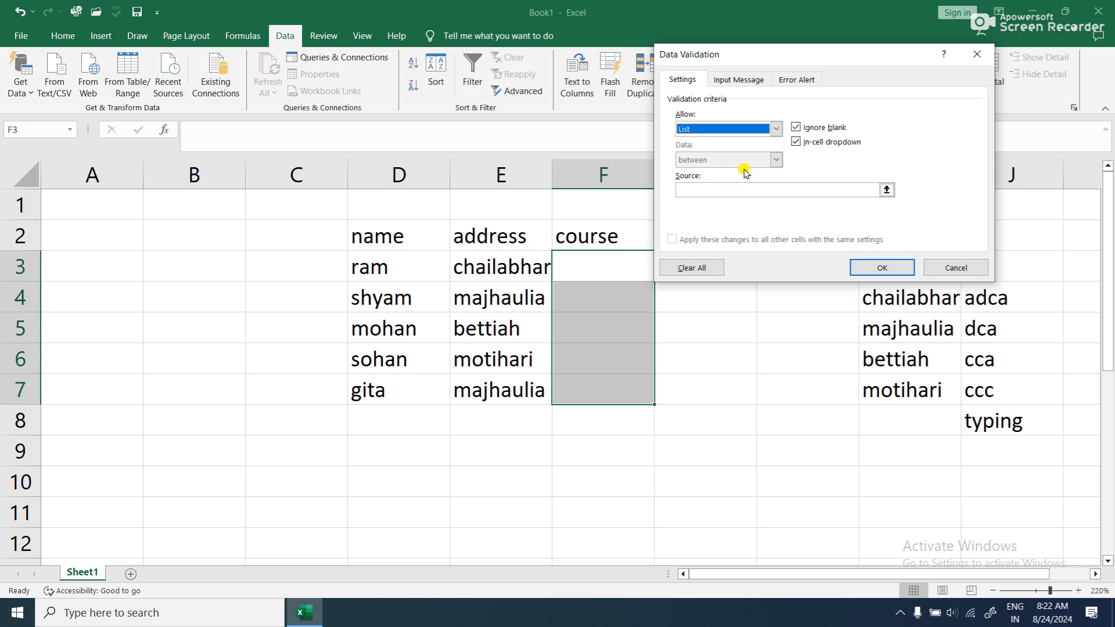
left_click(887, 190)
left_click_drag(987, 290, 1016, 423)
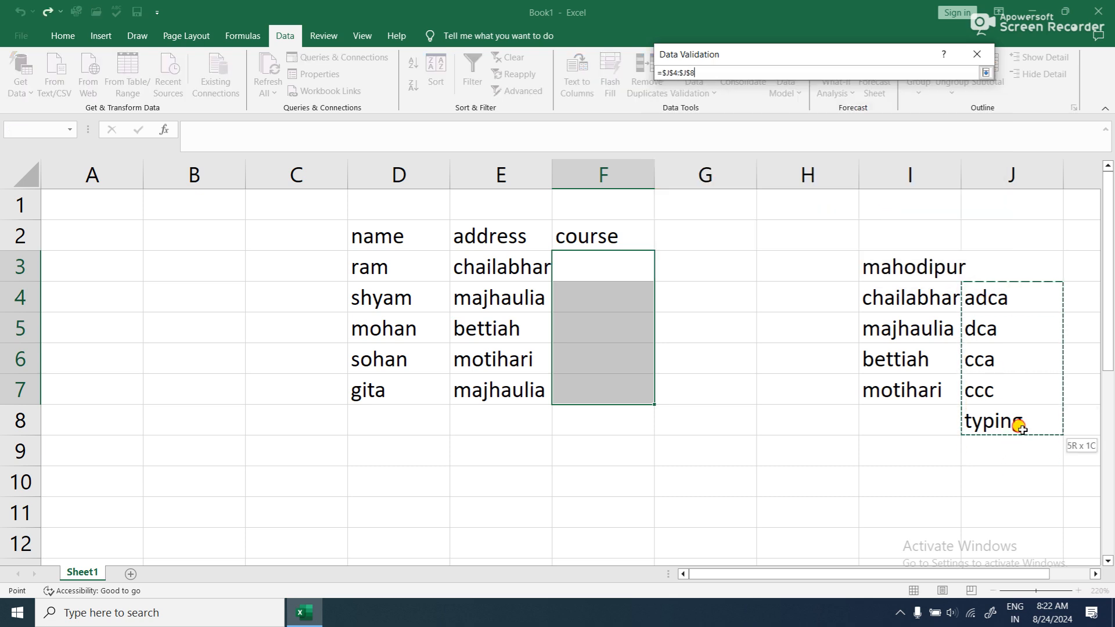
left_click(986, 72)
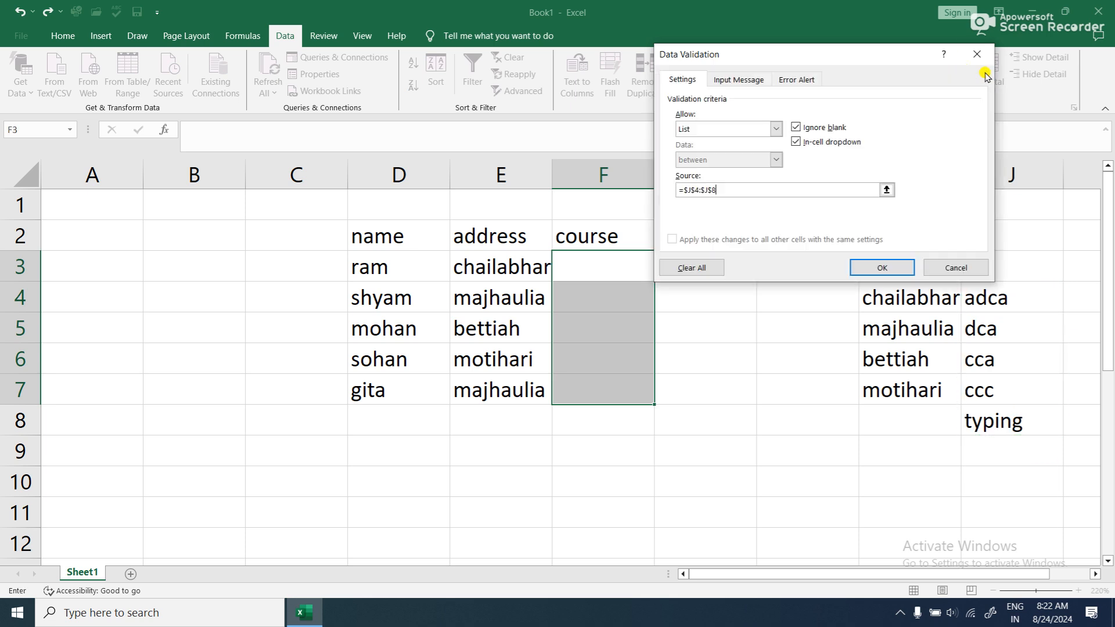
left_click(882, 267)
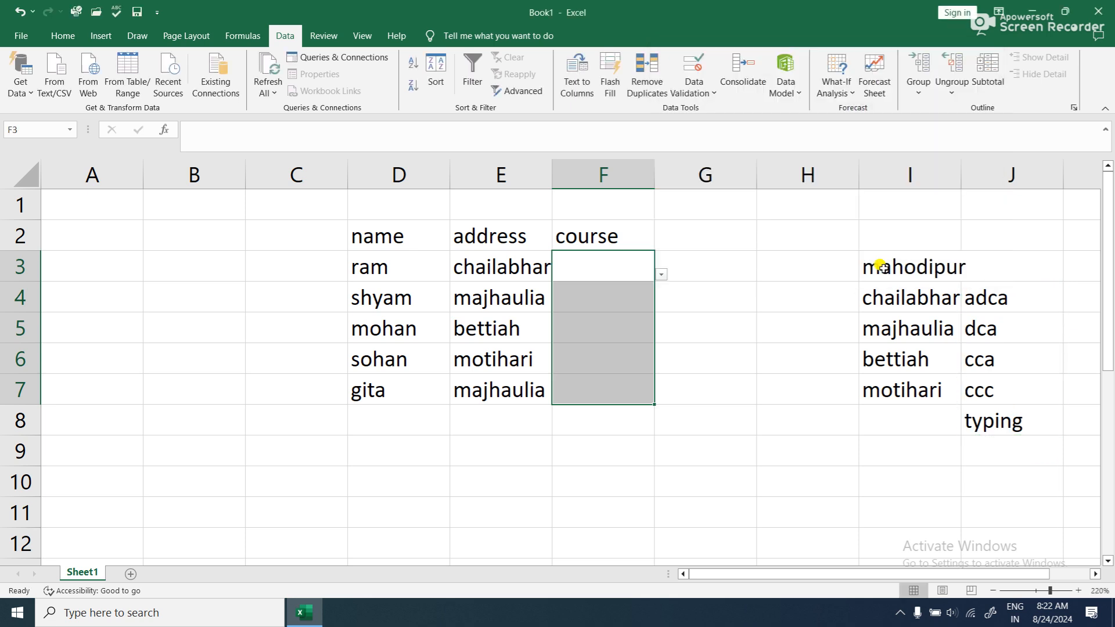
- Choose dca for F3 and adca for F4 from the course cells' validation lists
left_click(642, 267)
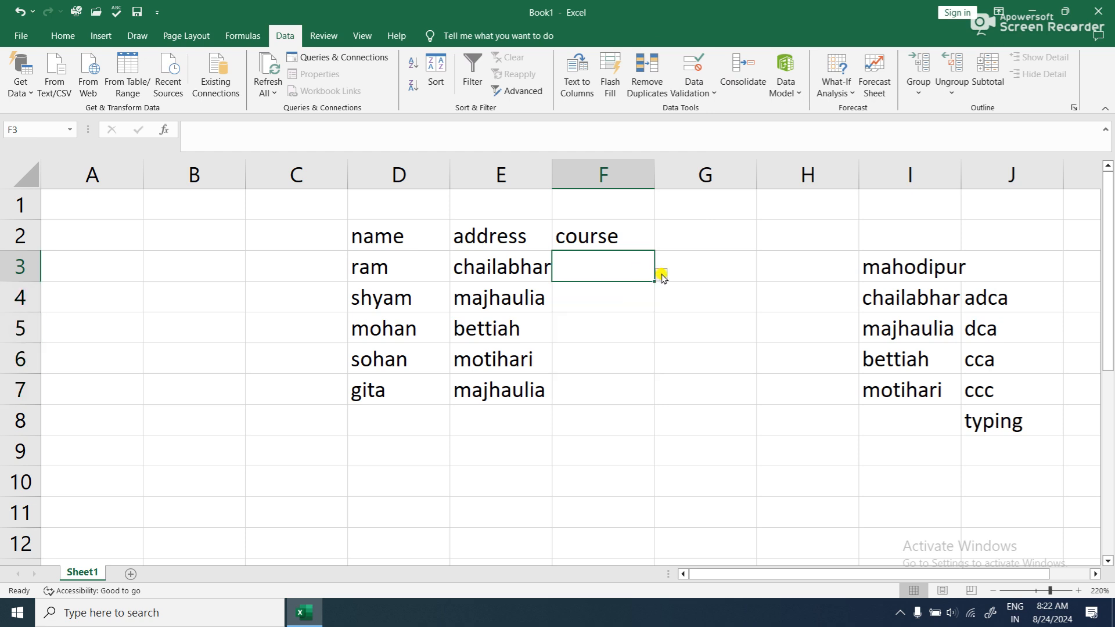
left_click(661, 275)
left_click(609, 314)
left_click(630, 293)
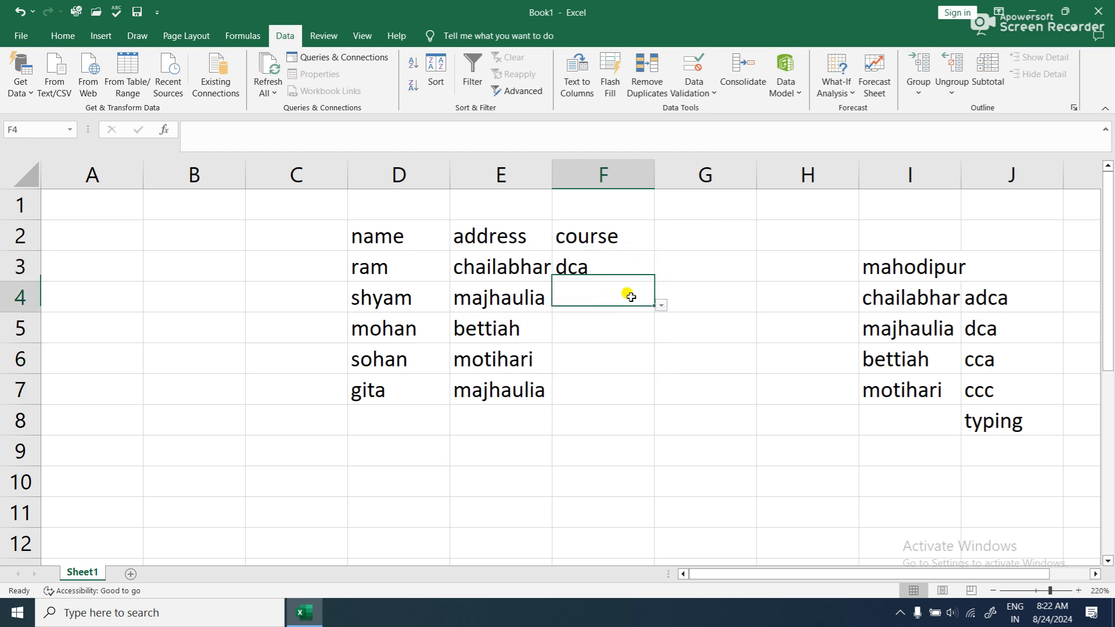
left_click(662, 305)
left_click(643, 324)
- Choose cca for mohan's course in F5 from the cell's validation list
left_click(650, 330)
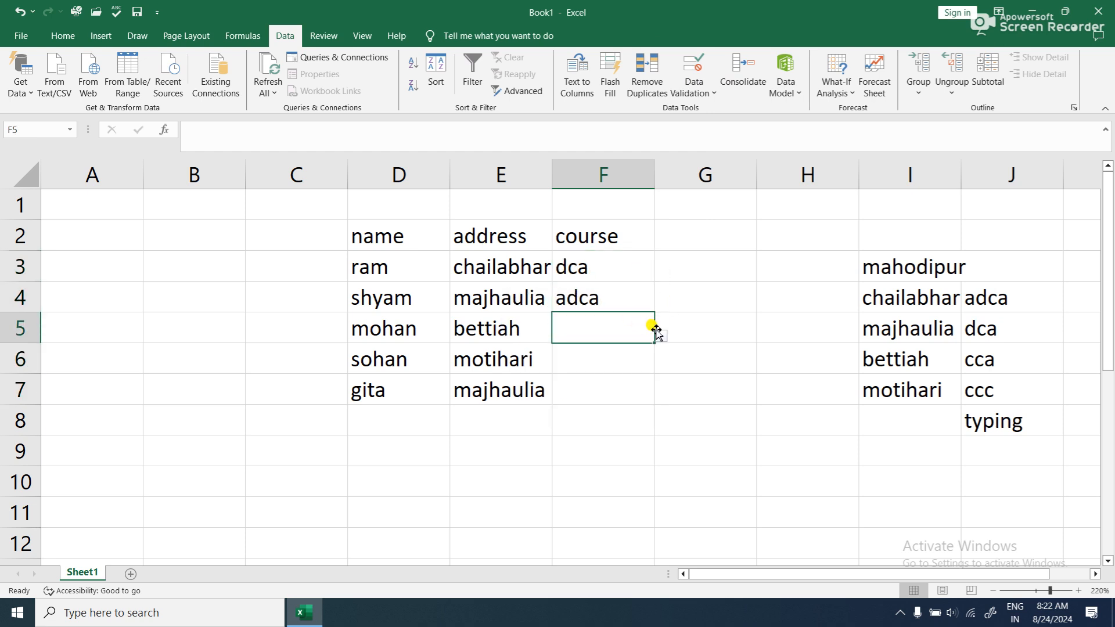
left_click(662, 330)
left_click(628, 327)
left_click(661, 336)
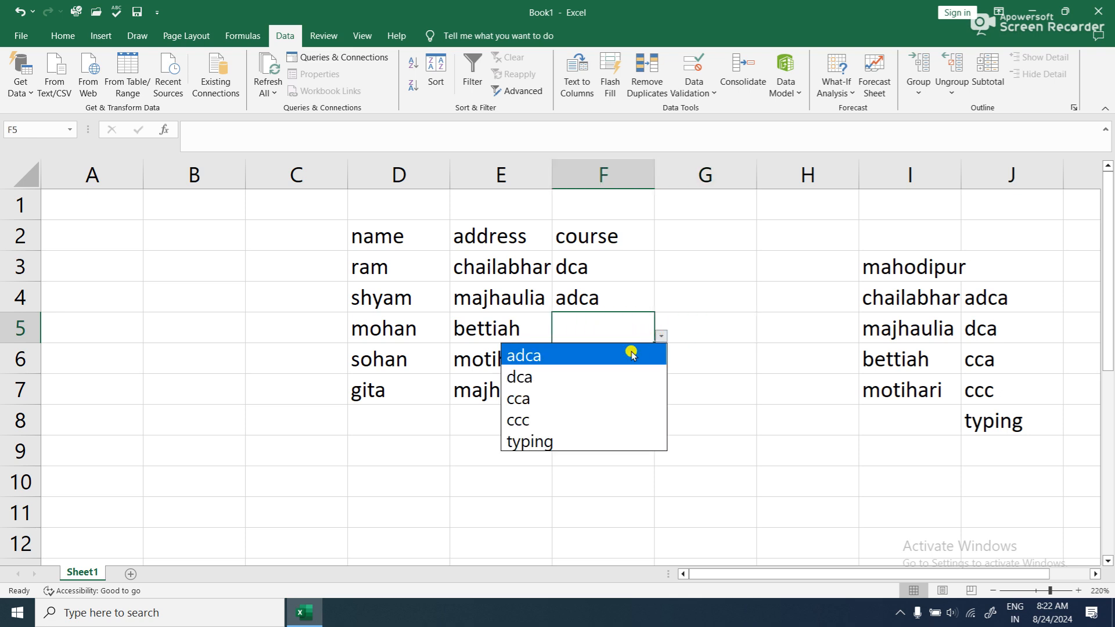
left_click(580, 394)
- Fill the last two courses from their validation lists: typing in F7 and ccc in F6
left_click(633, 381)
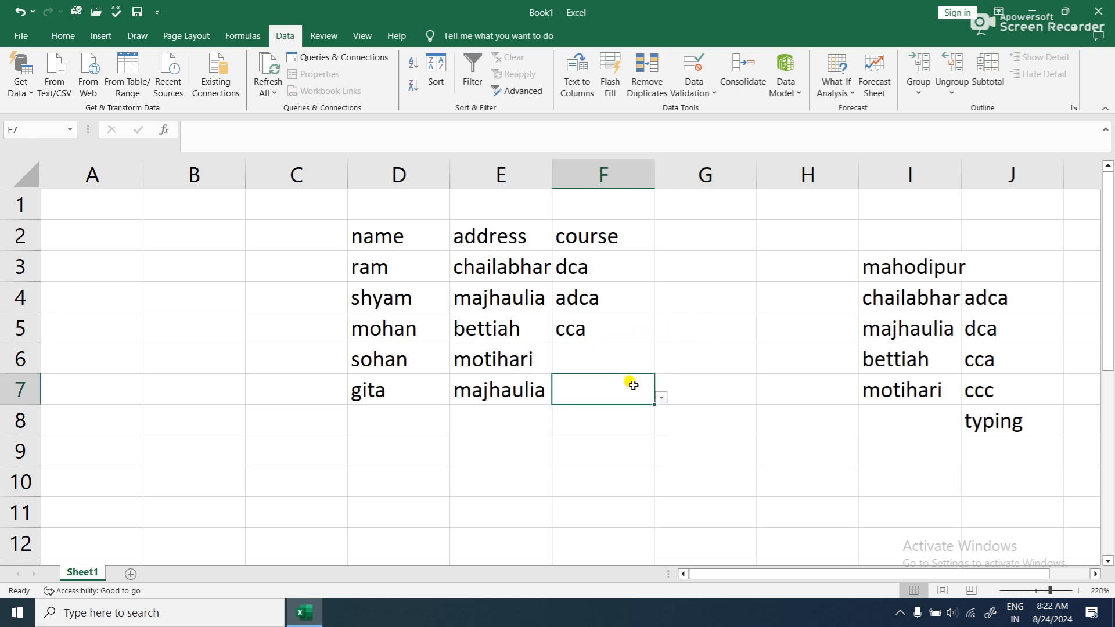
left_click(661, 397)
left_click(534, 503)
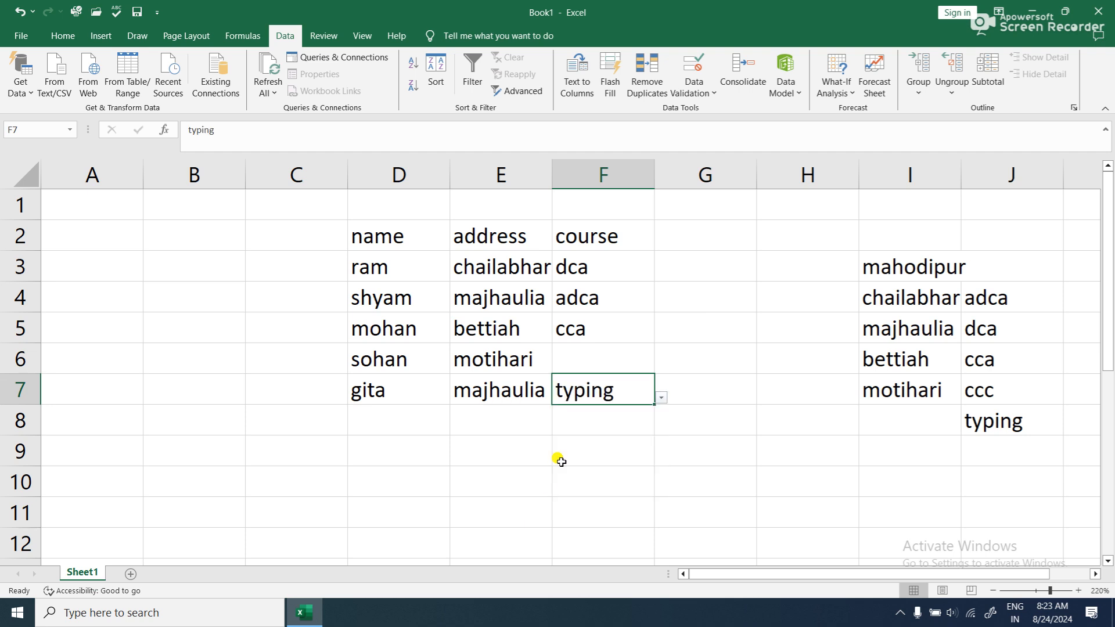
left_click(621, 367)
left_click(661, 366)
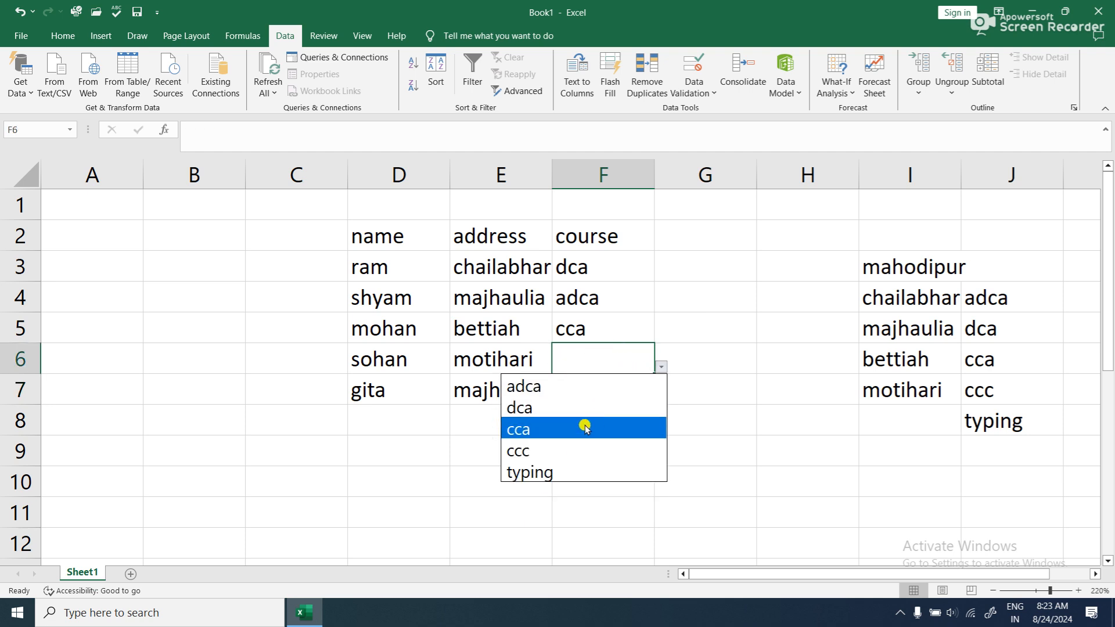
left_click(578, 451)
- Review the types of validation criteria allowed for the empty cell G7 in the Data Validation settings, then close them without changes
left_click(706, 383)
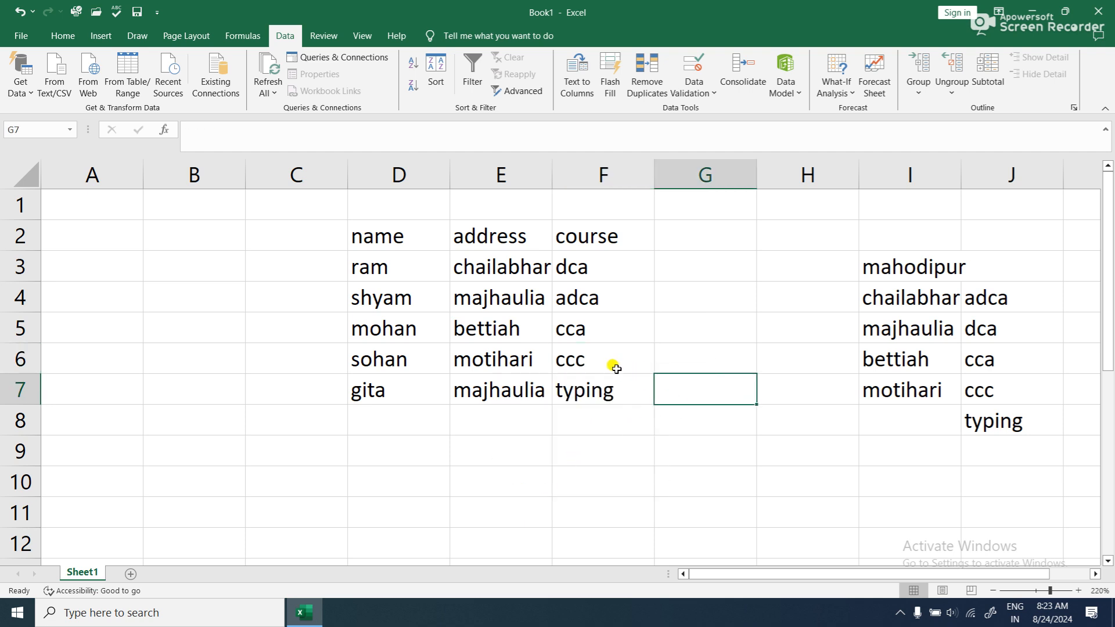
left_click(712, 93)
left_click(731, 109)
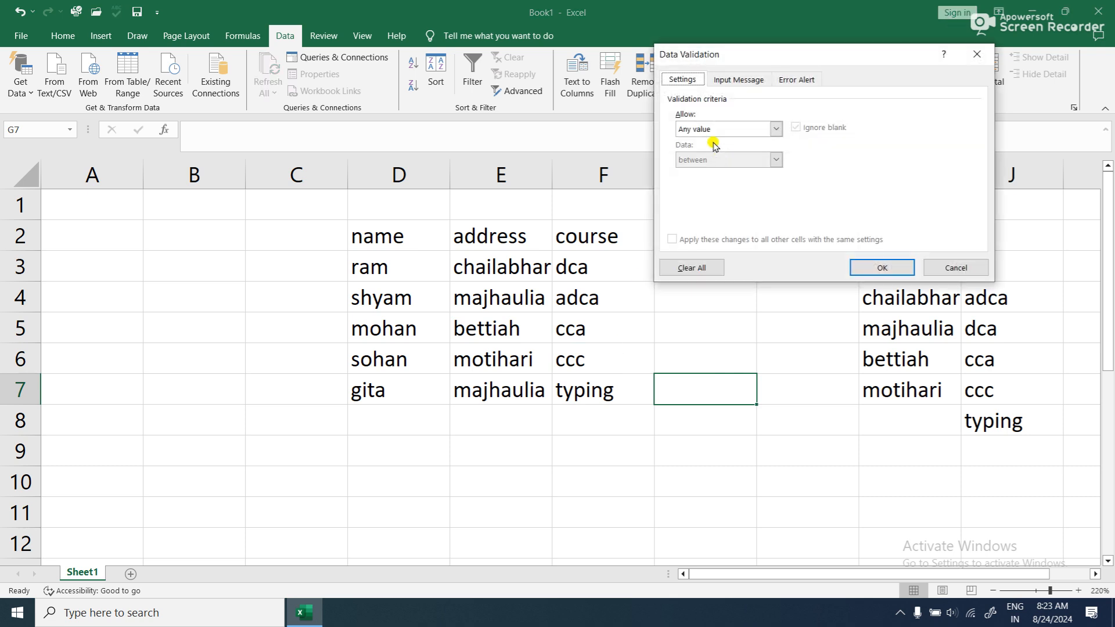
left_click(747, 133)
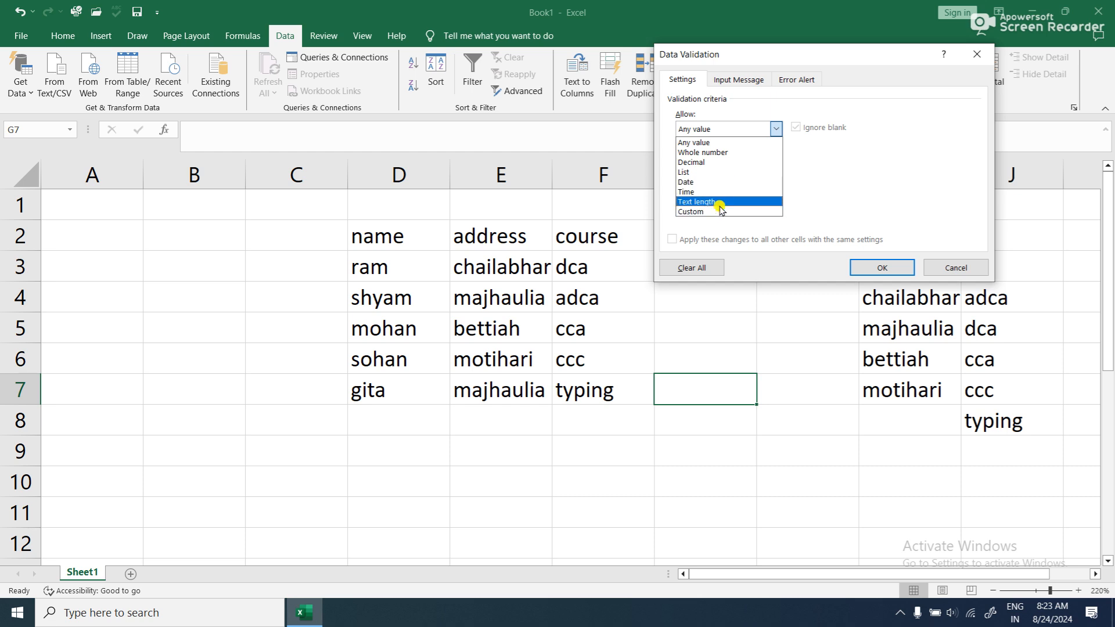
left_click(961, 61)
left_click(969, 54)
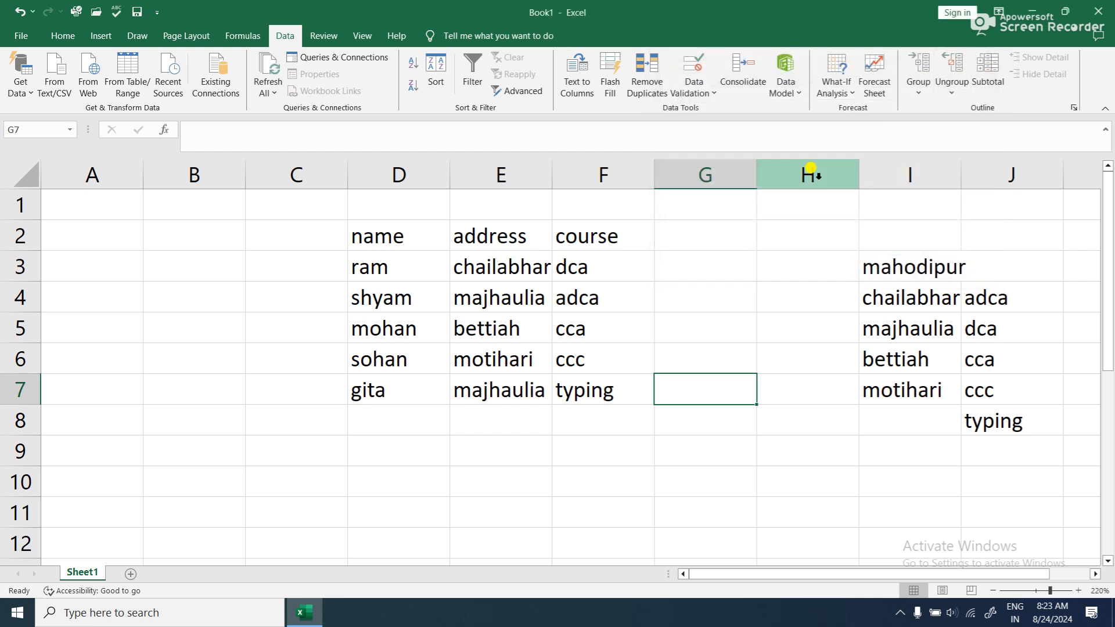